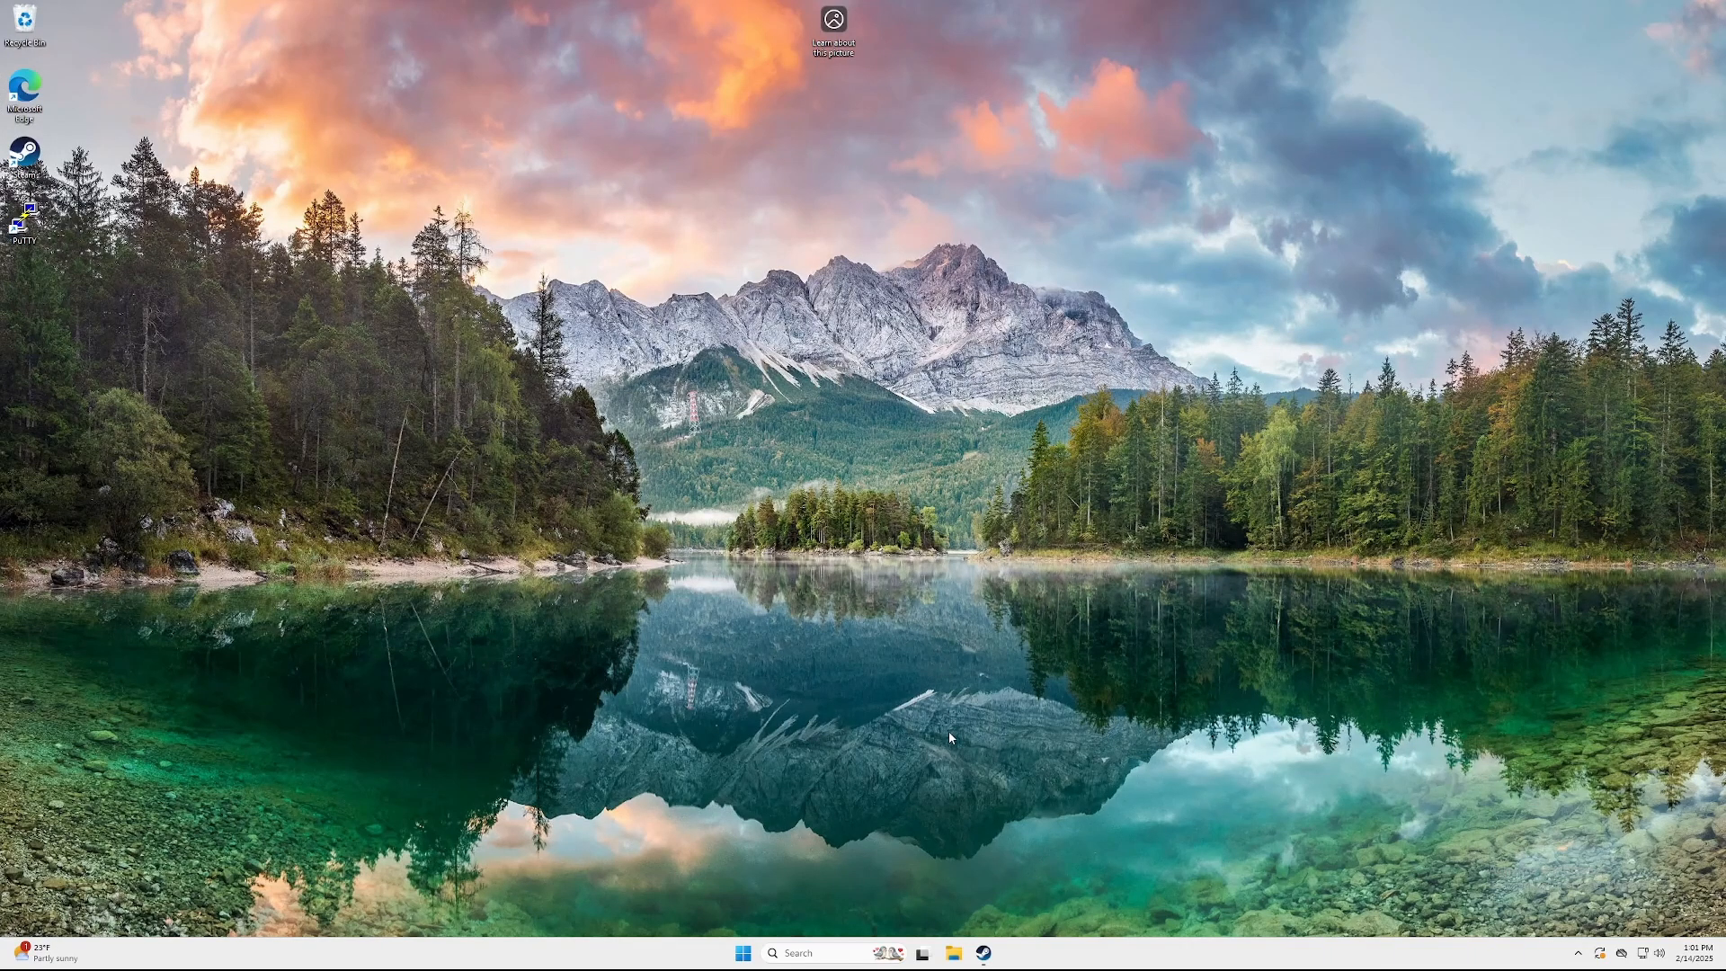
Open the Return to Moria Dedicated Server's local files from the Steam Library
{"action": "double_click", "coordinate": [27, 154]}
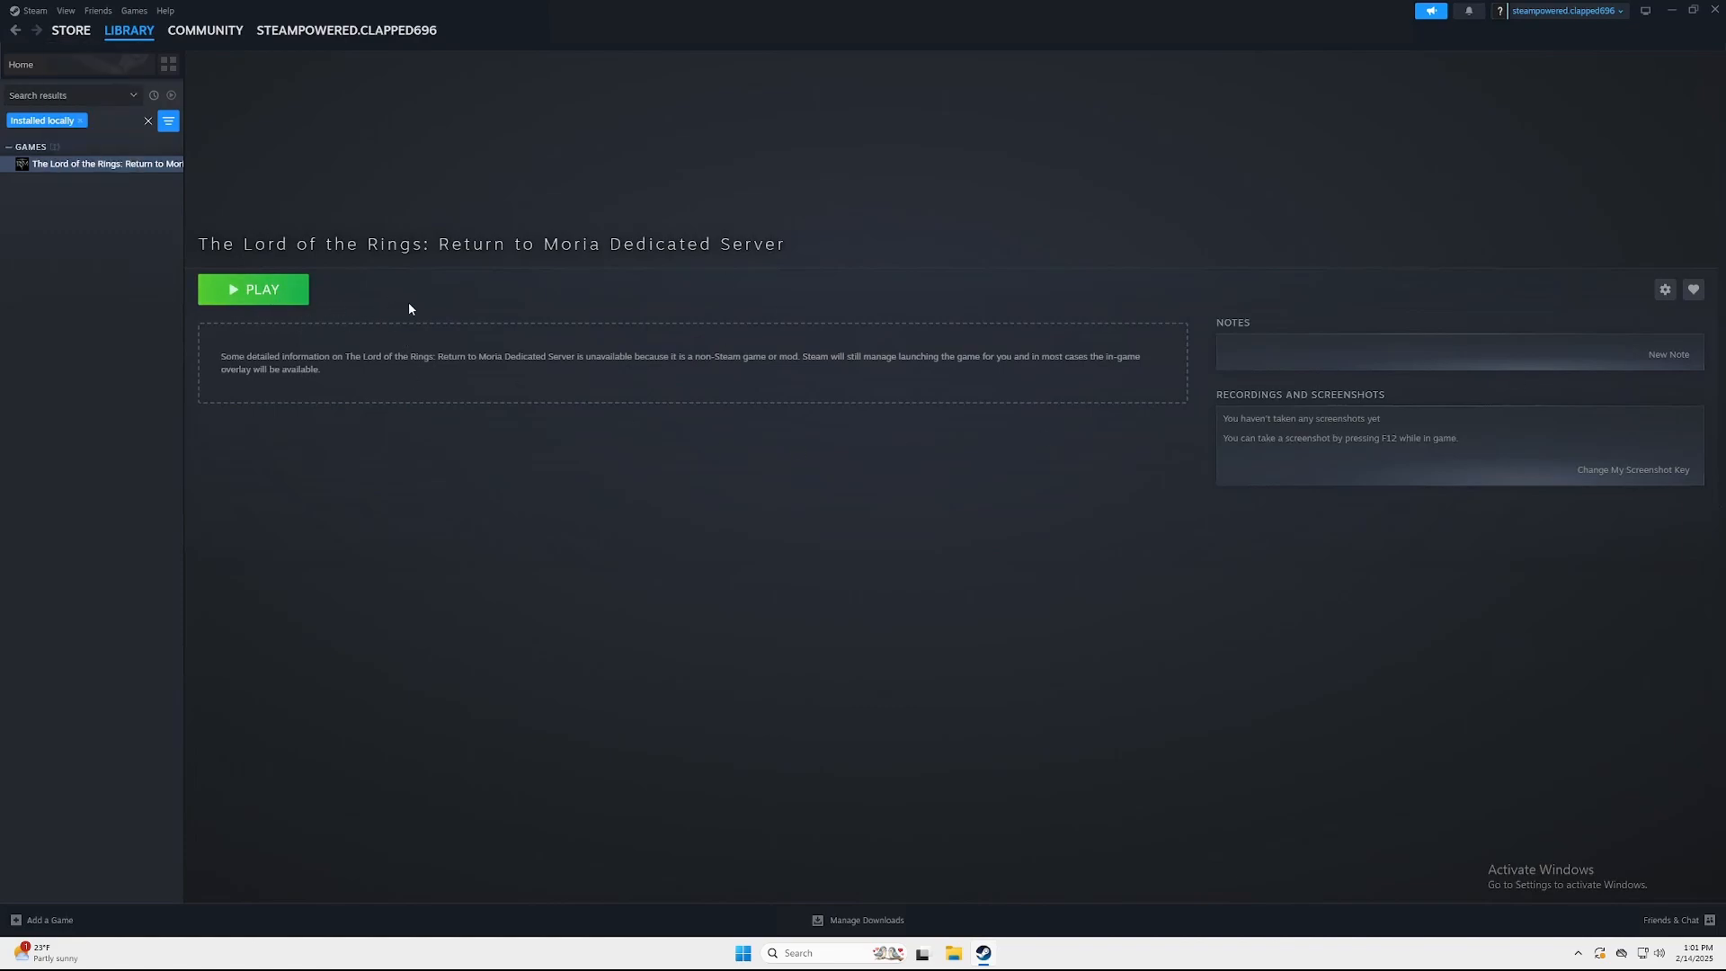
{"action": "right_click", "coordinate": [76, 165]}
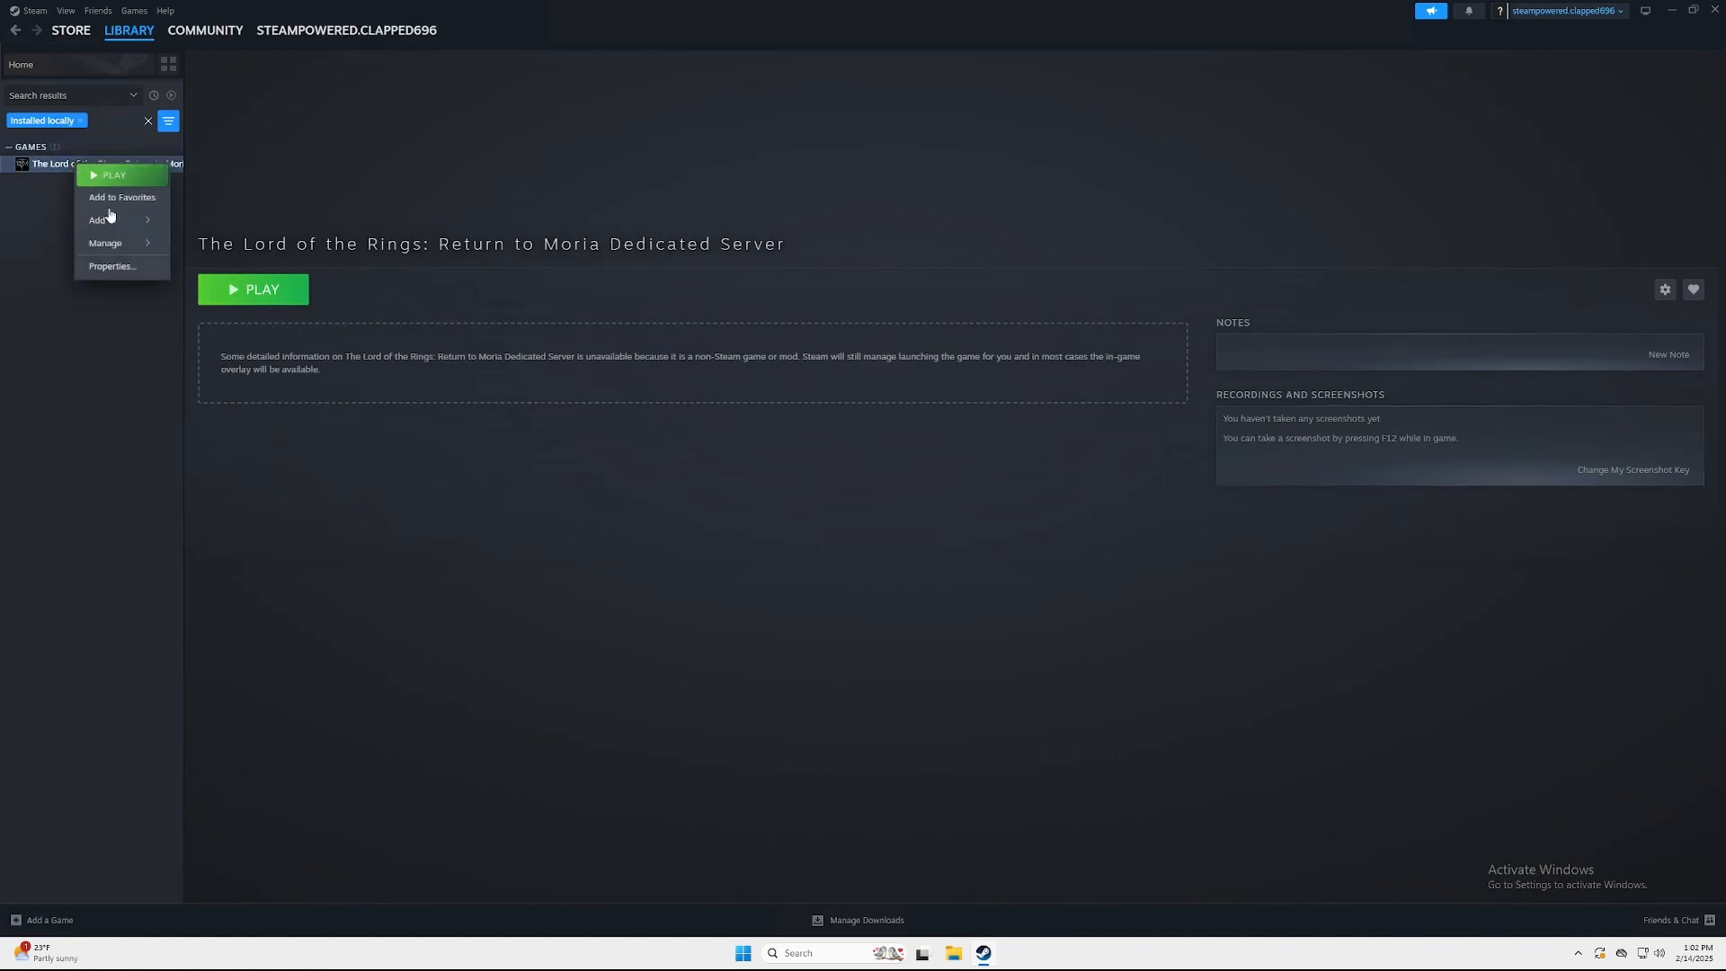
{"action": "mouse_move", "coordinate": [106, 242]}
{"action": "left_click", "coordinate": [234, 268]}
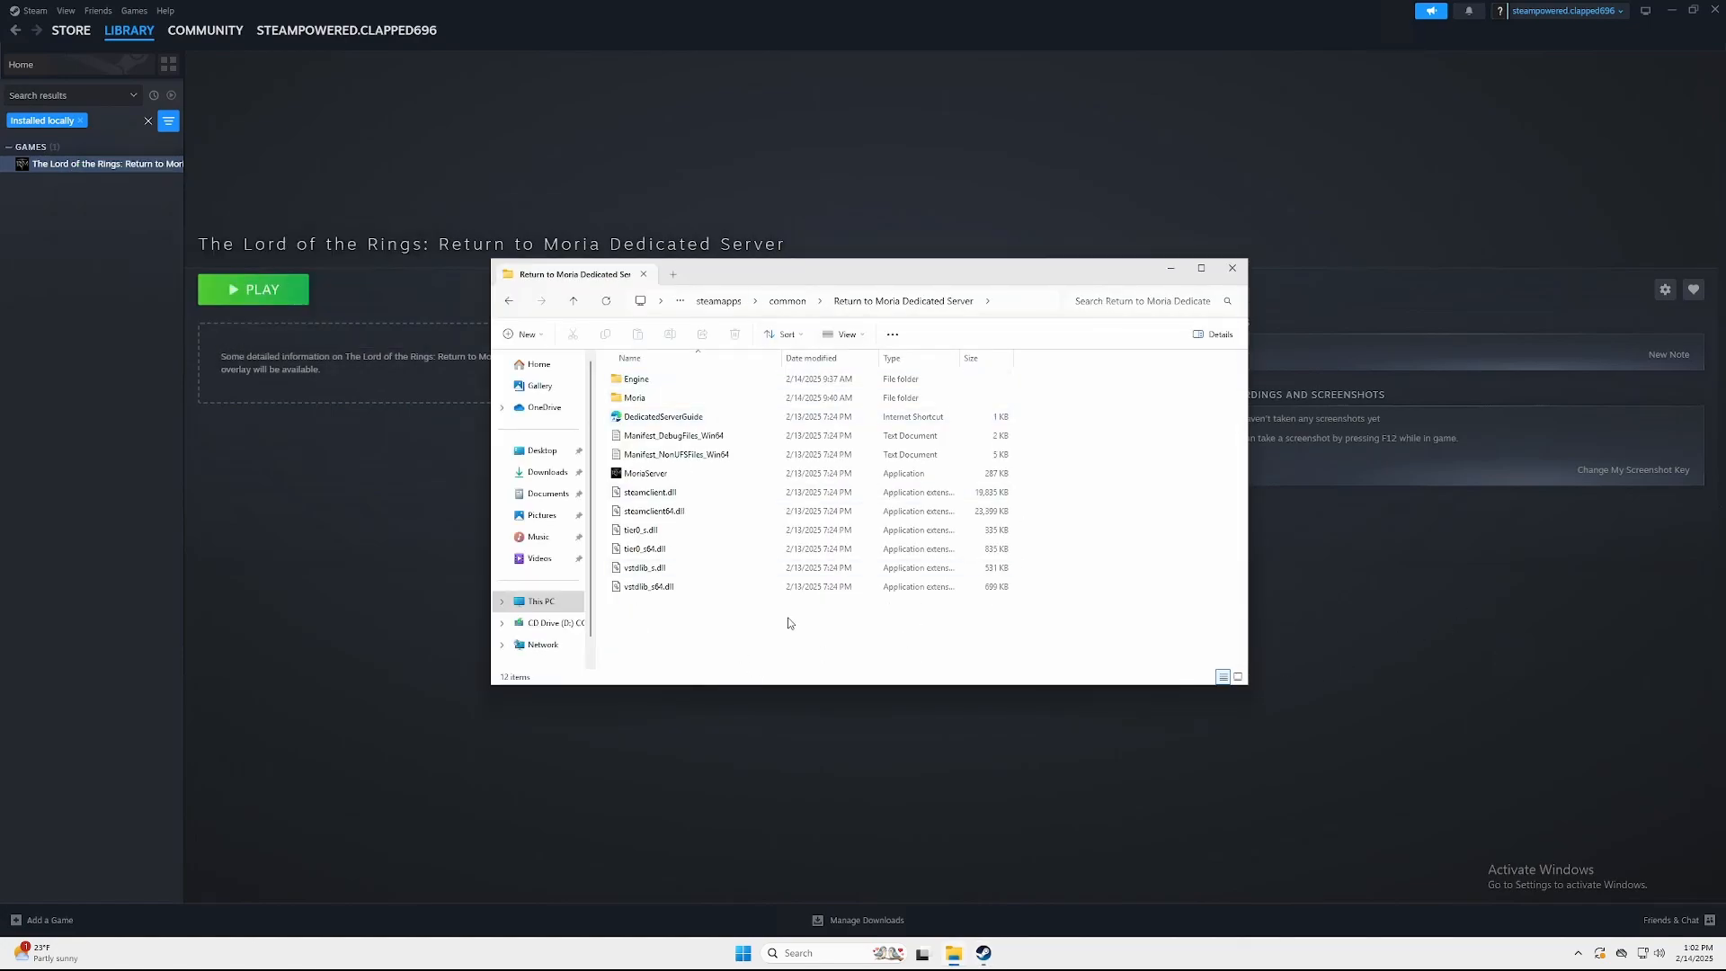
Copy the Return to Moria Dedicated Server folder from Steam's common folder
{"action": "left_click", "coordinate": [788, 302]}
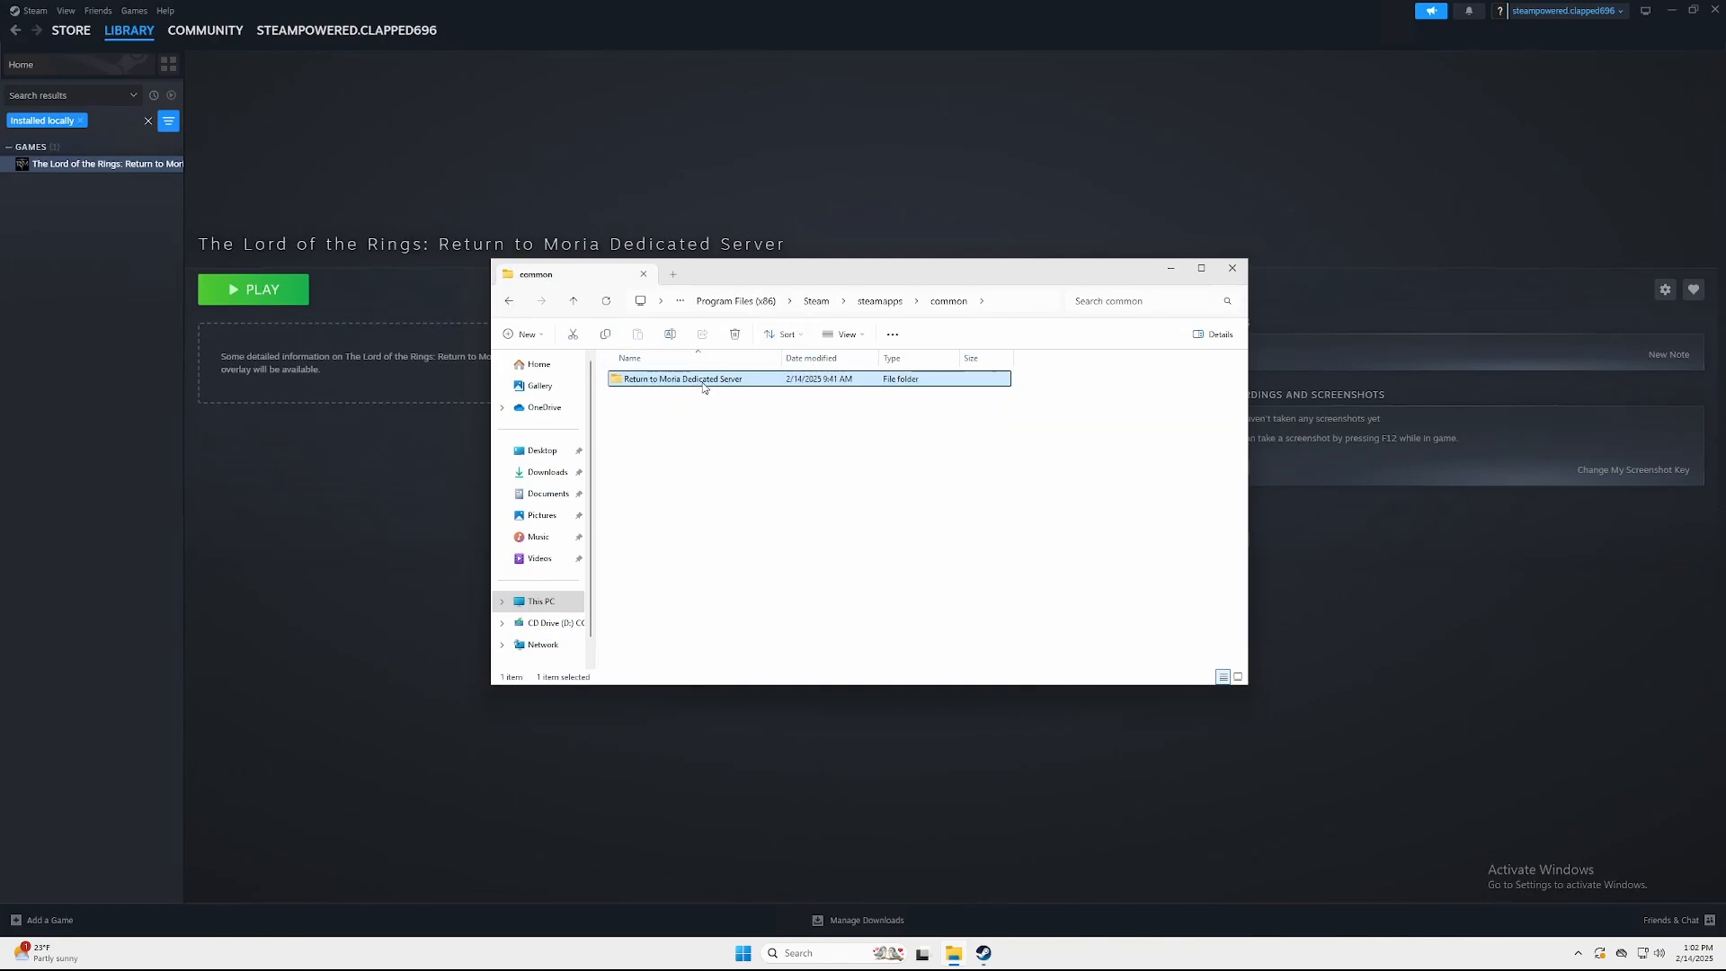
{"action": "right_click", "coordinate": [705, 384]}
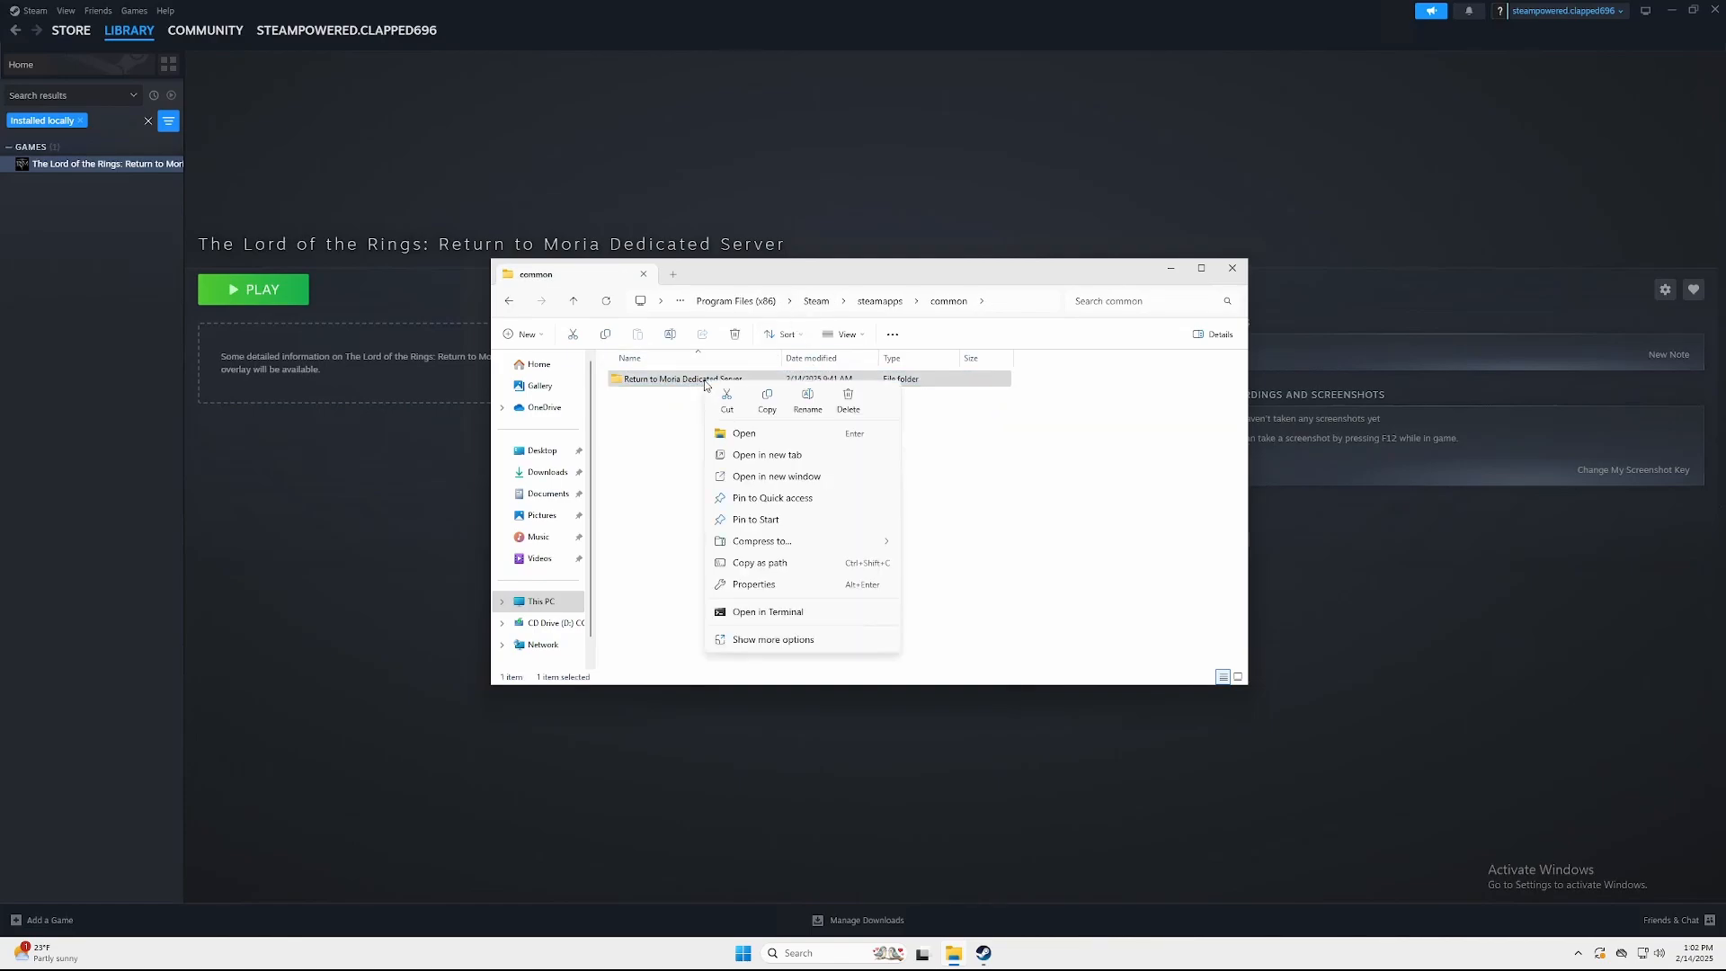
{"action": "left_click", "coordinate": [768, 401]}
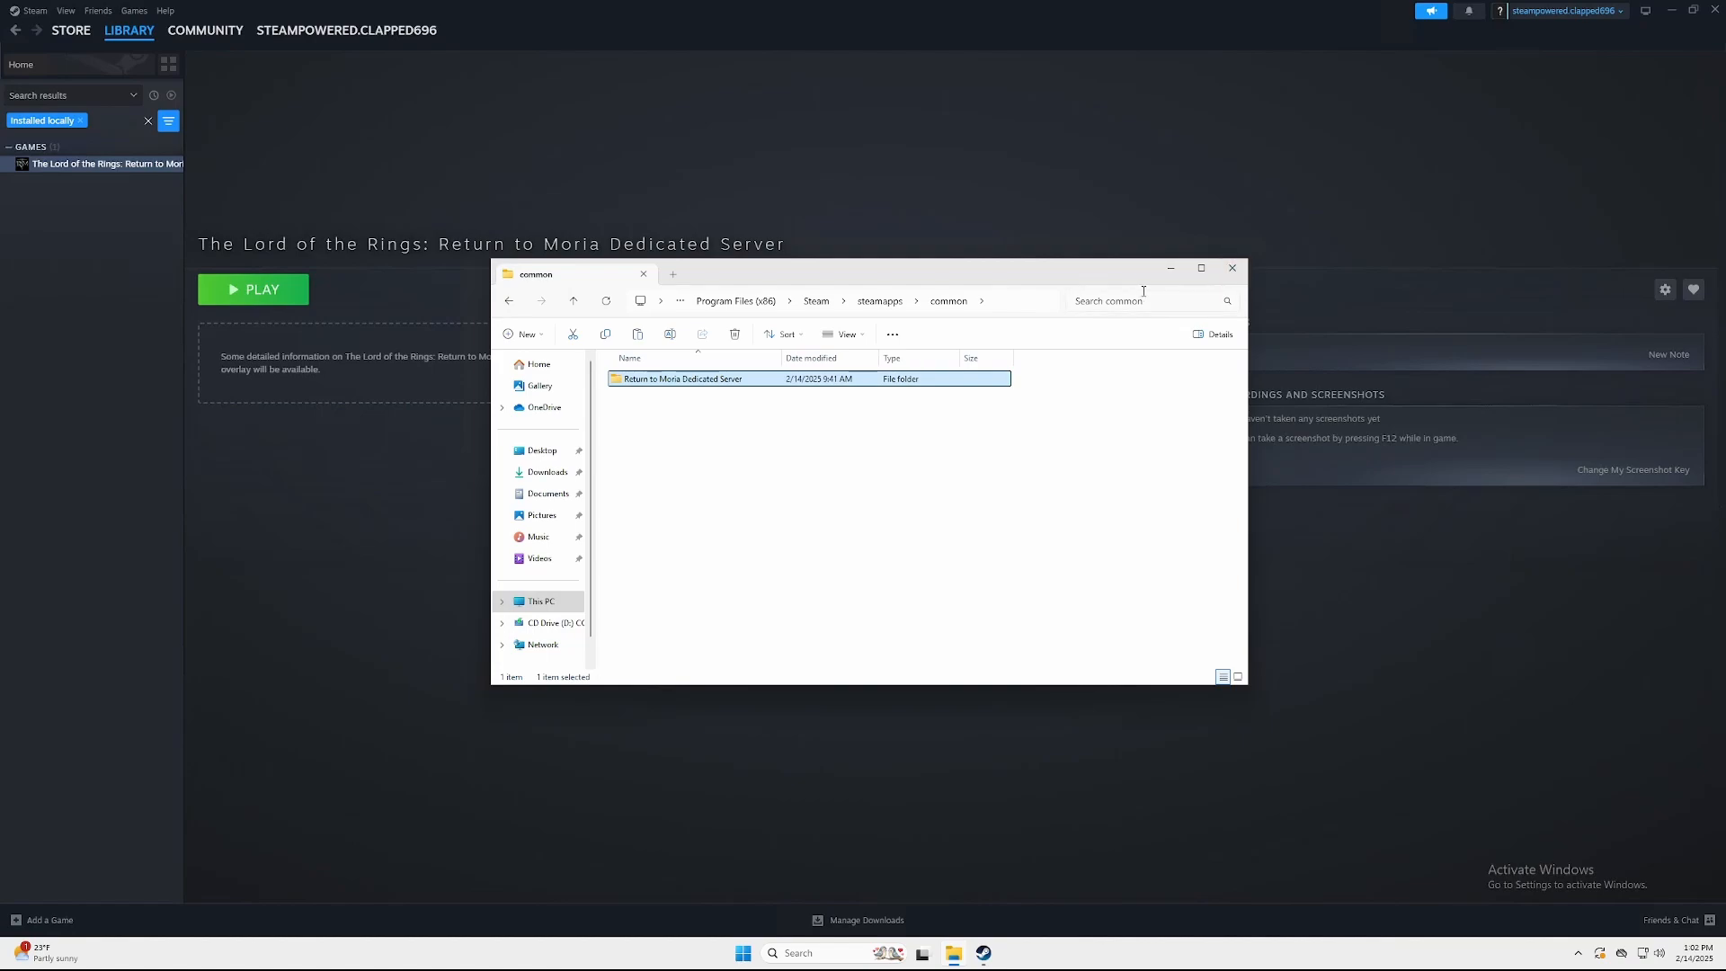
Close Explorer, minimize Steam and paste the server folder onto the desktop
{"action": "left_click", "coordinate": [1232, 269]}
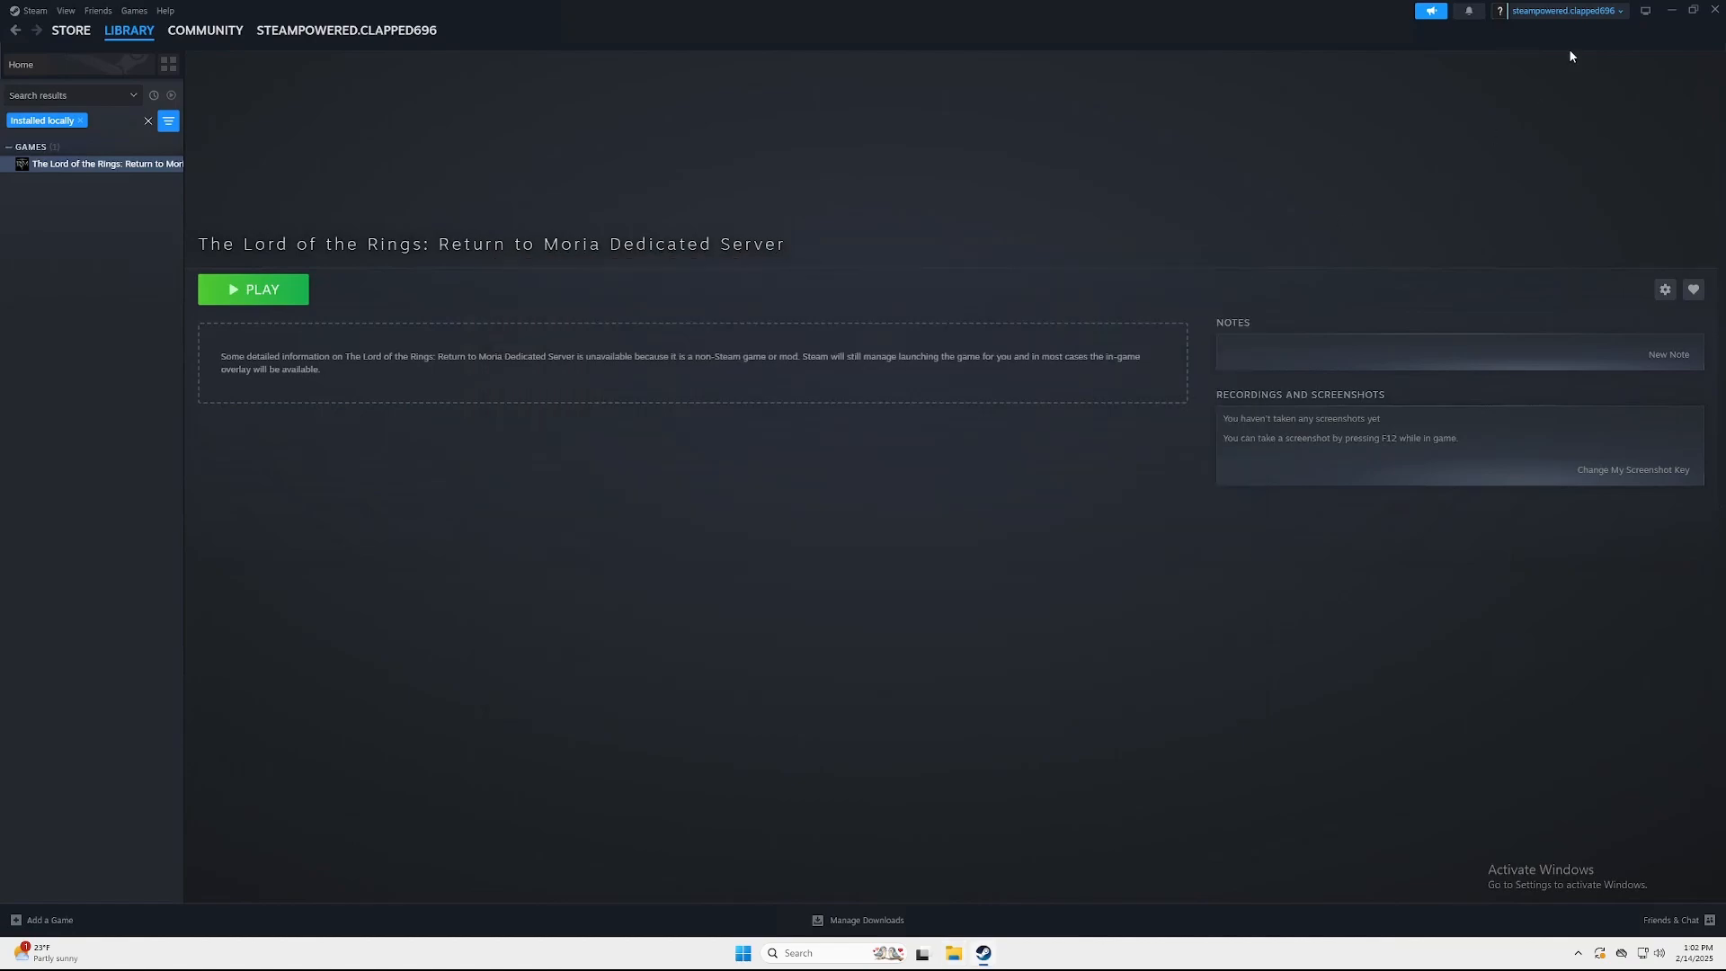
{"action": "left_click", "coordinate": [1671, 10]}
{"action": "right_click", "coordinate": [146, 324]}
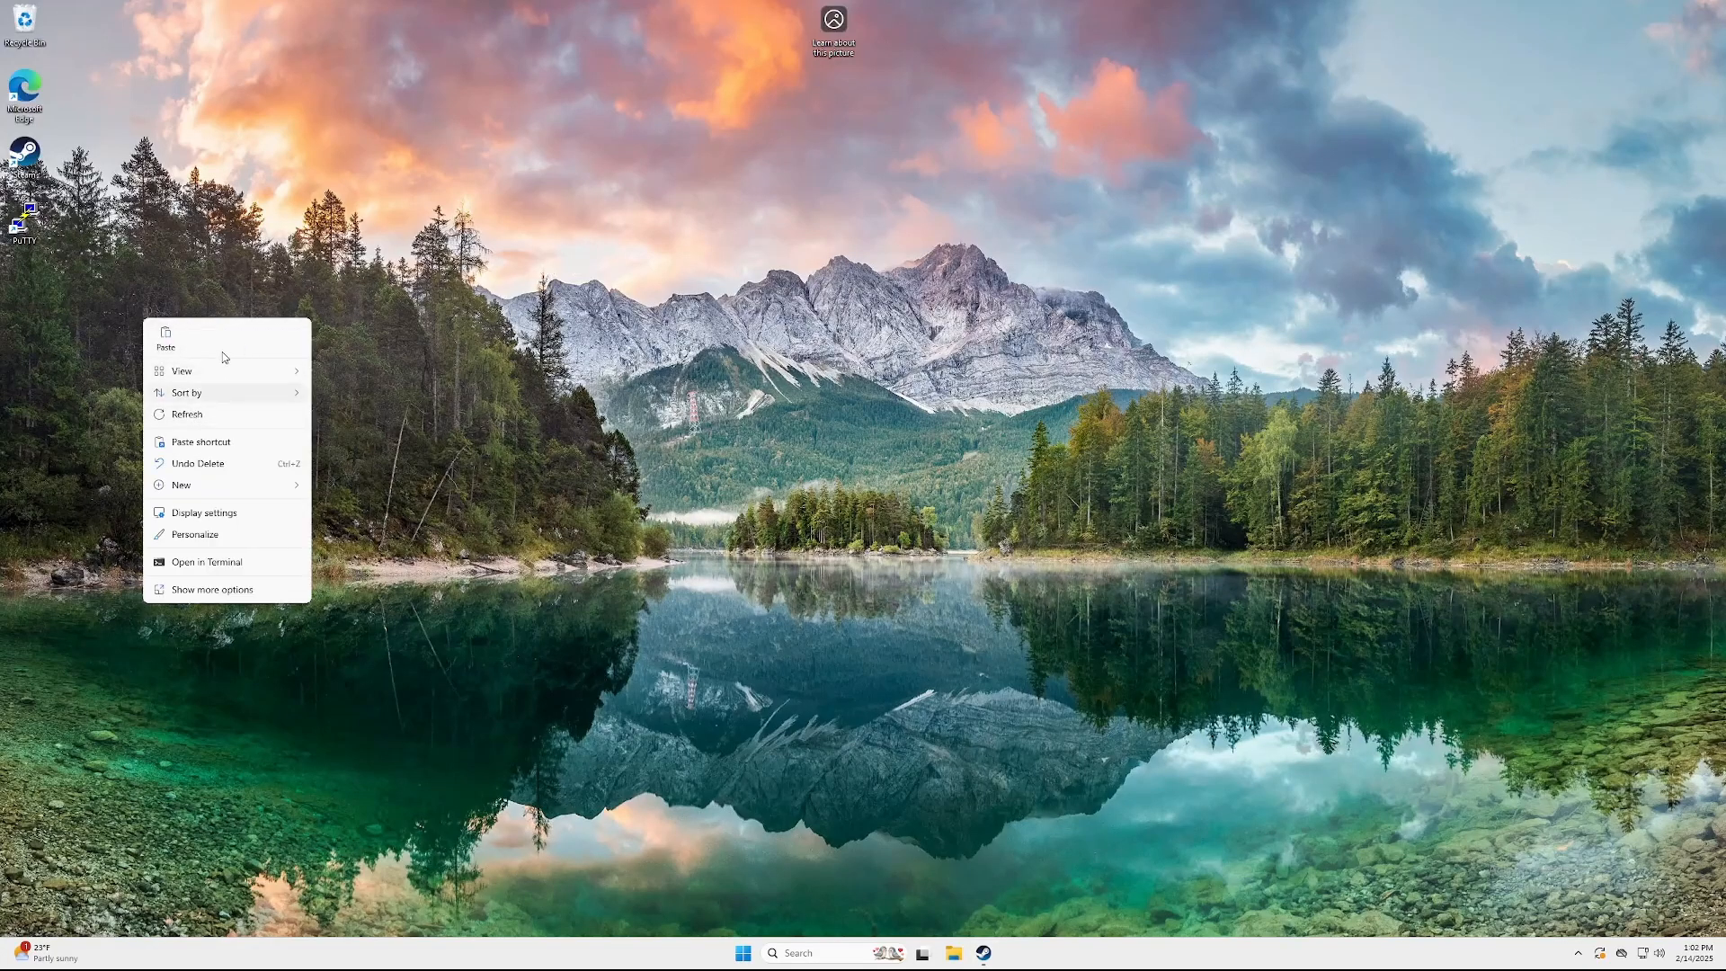
{"action": "left_click", "coordinate": [167, 338]}
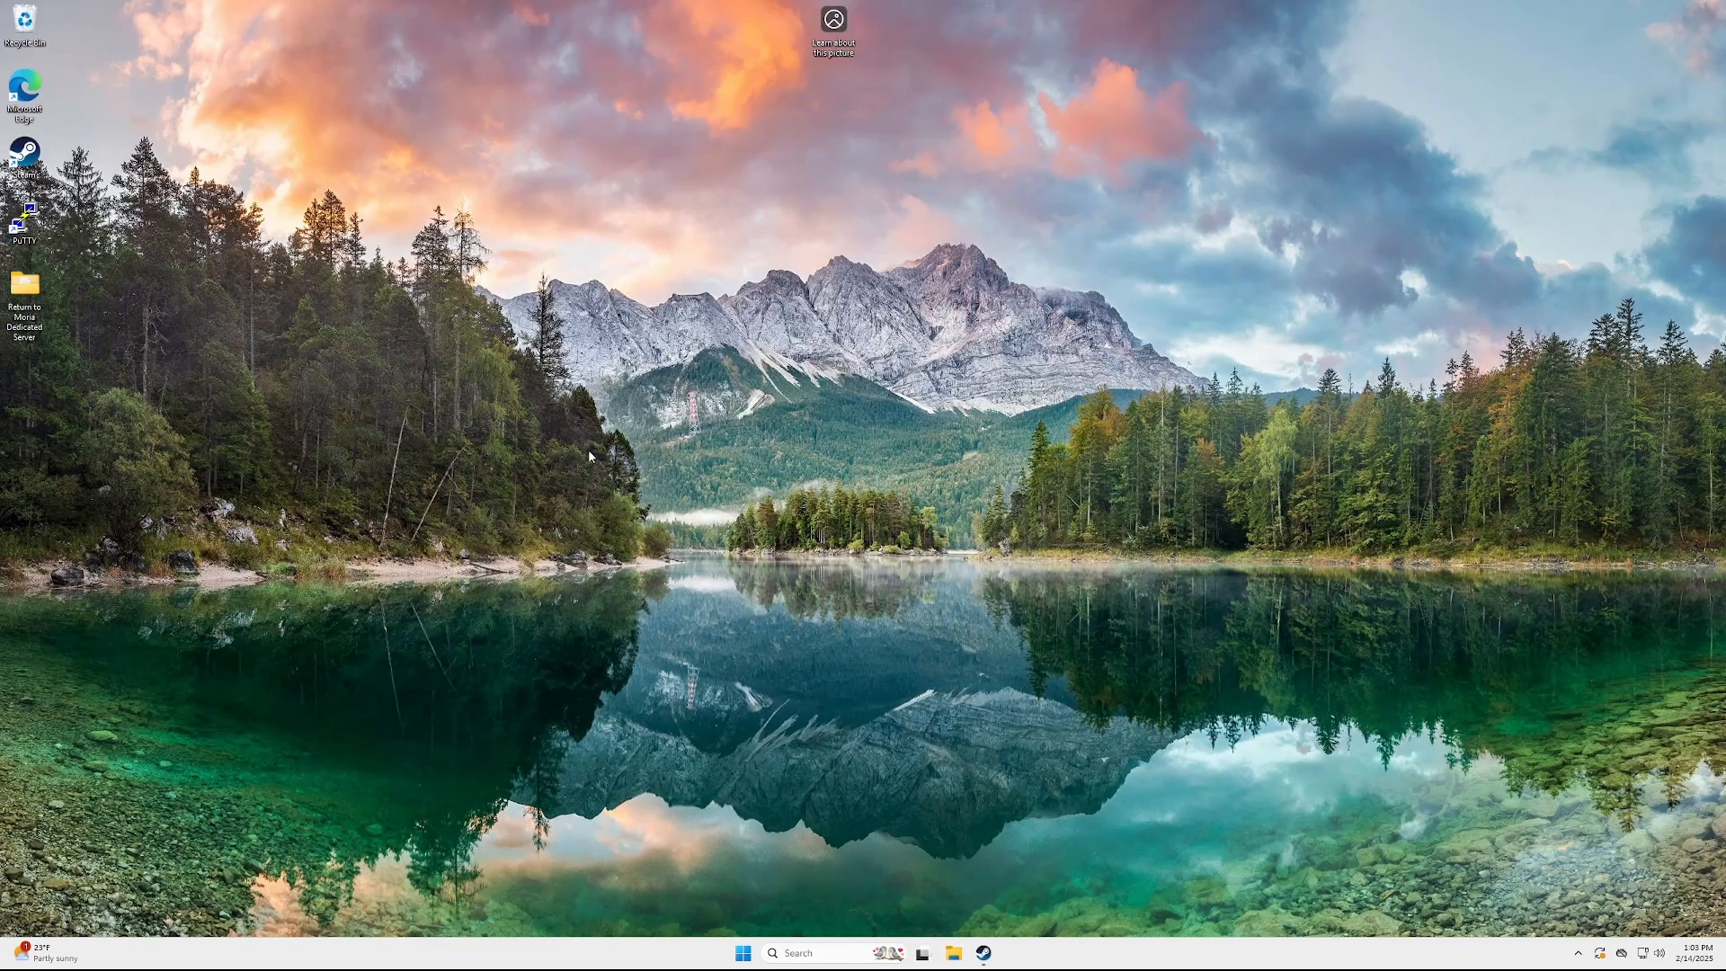
Run MoriaServer from the desktop copy and check Visual-C-Runtimes-All-in-One-Nov-2024 in Downloads
{"action": "double_click", "coordinate": [24, 288]}
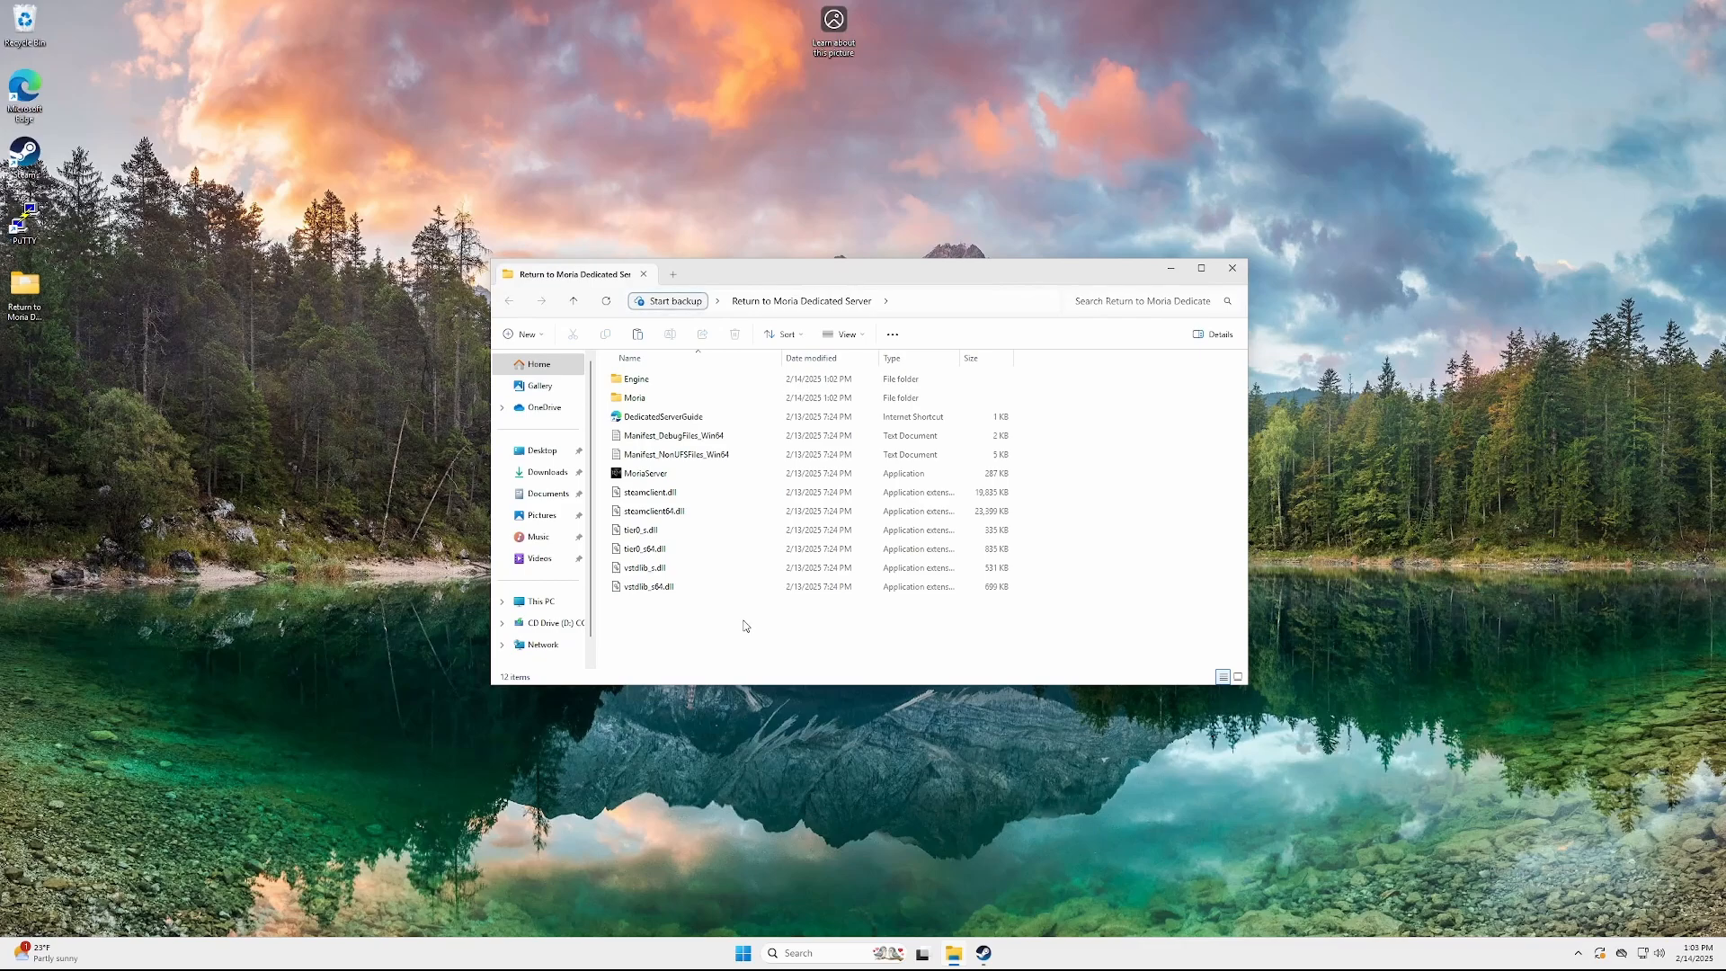
{"action": "double_click", "coordinate": [676, 476]}
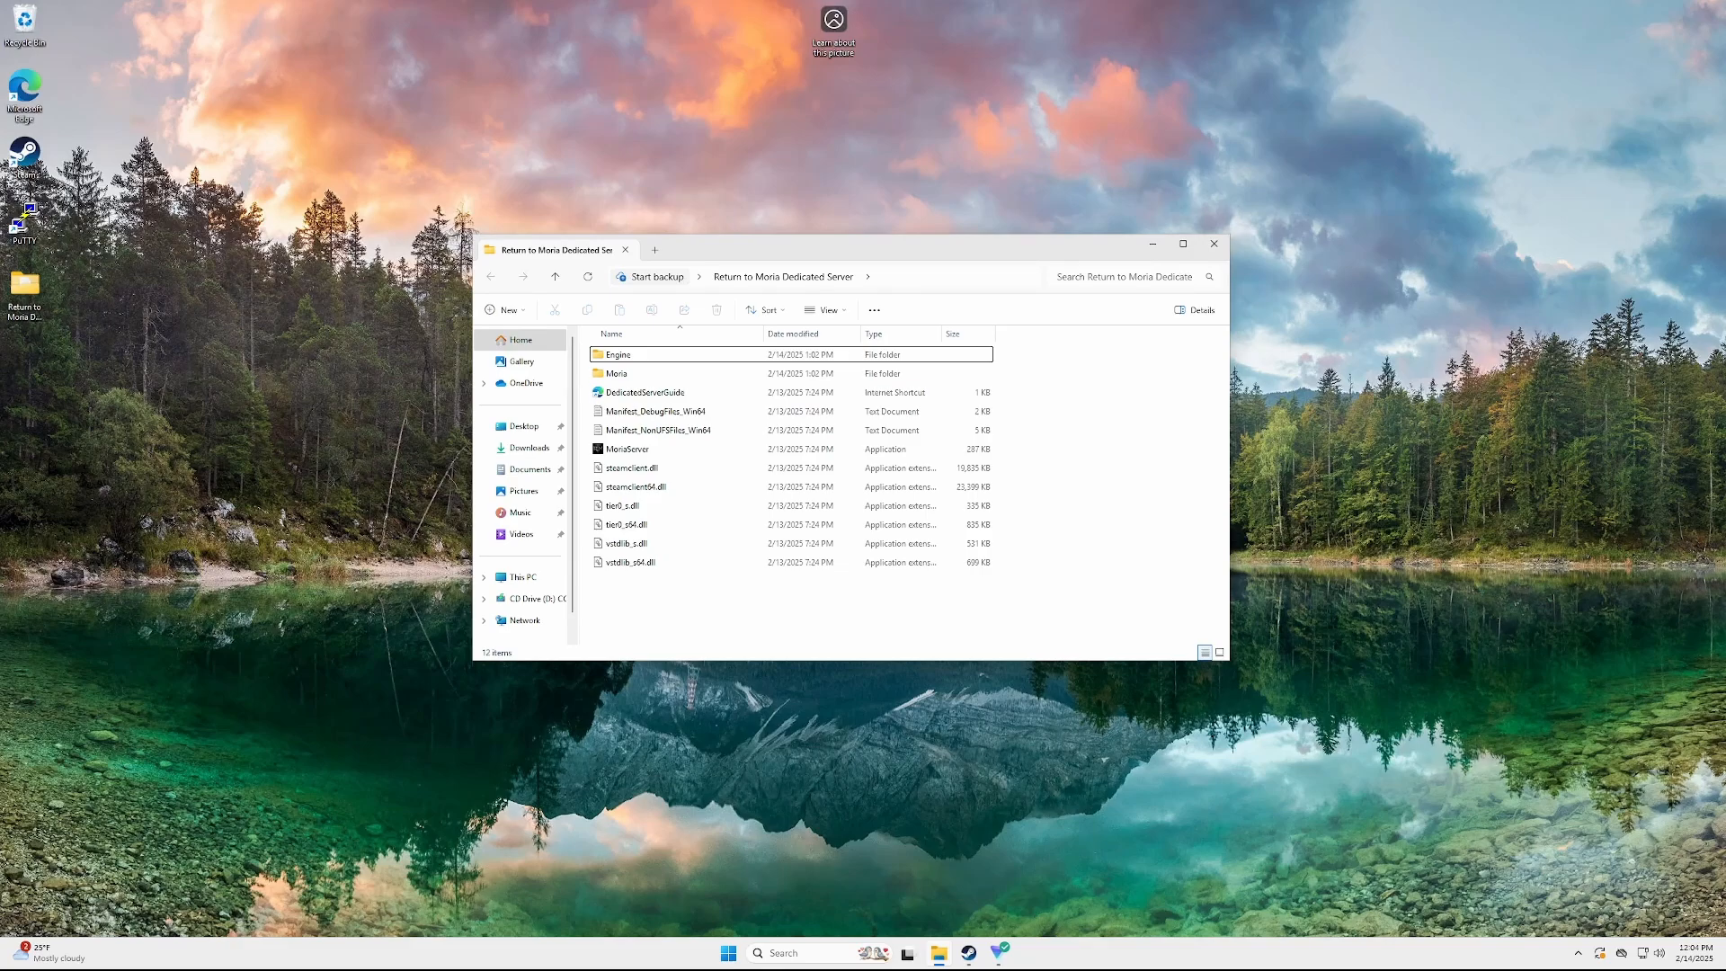
{"action": "left_click", "coordinate": [529, 447]}
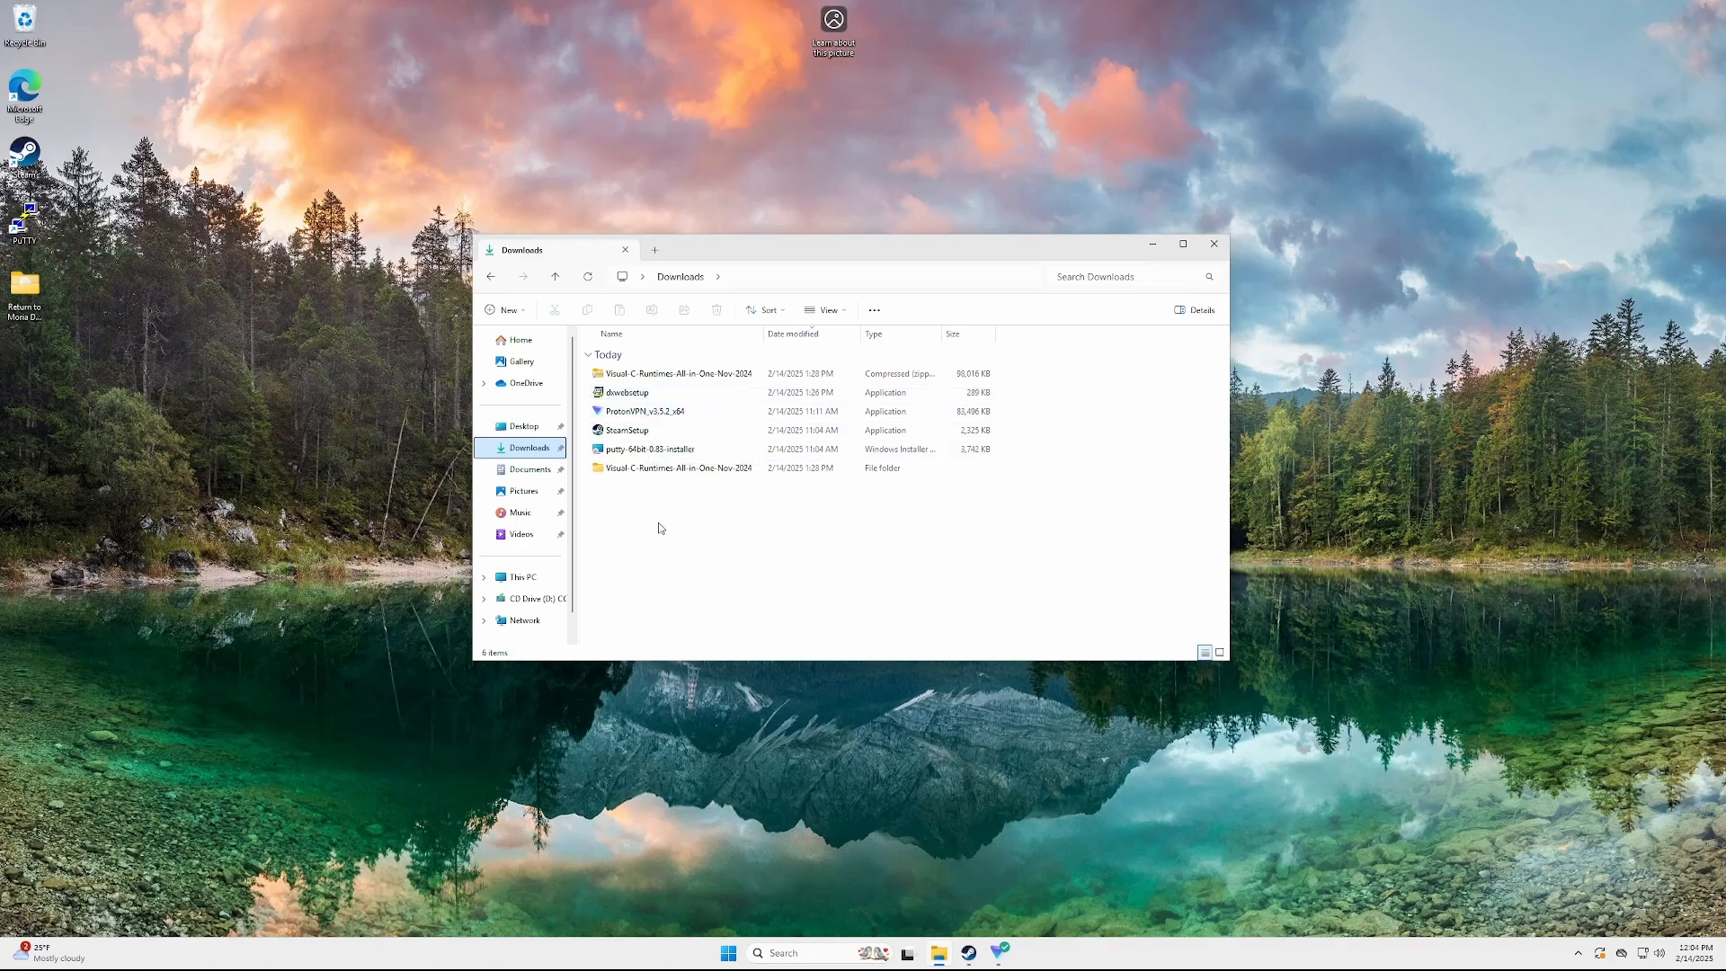
{"action": "double_click", "coordinate": [653, 469]}
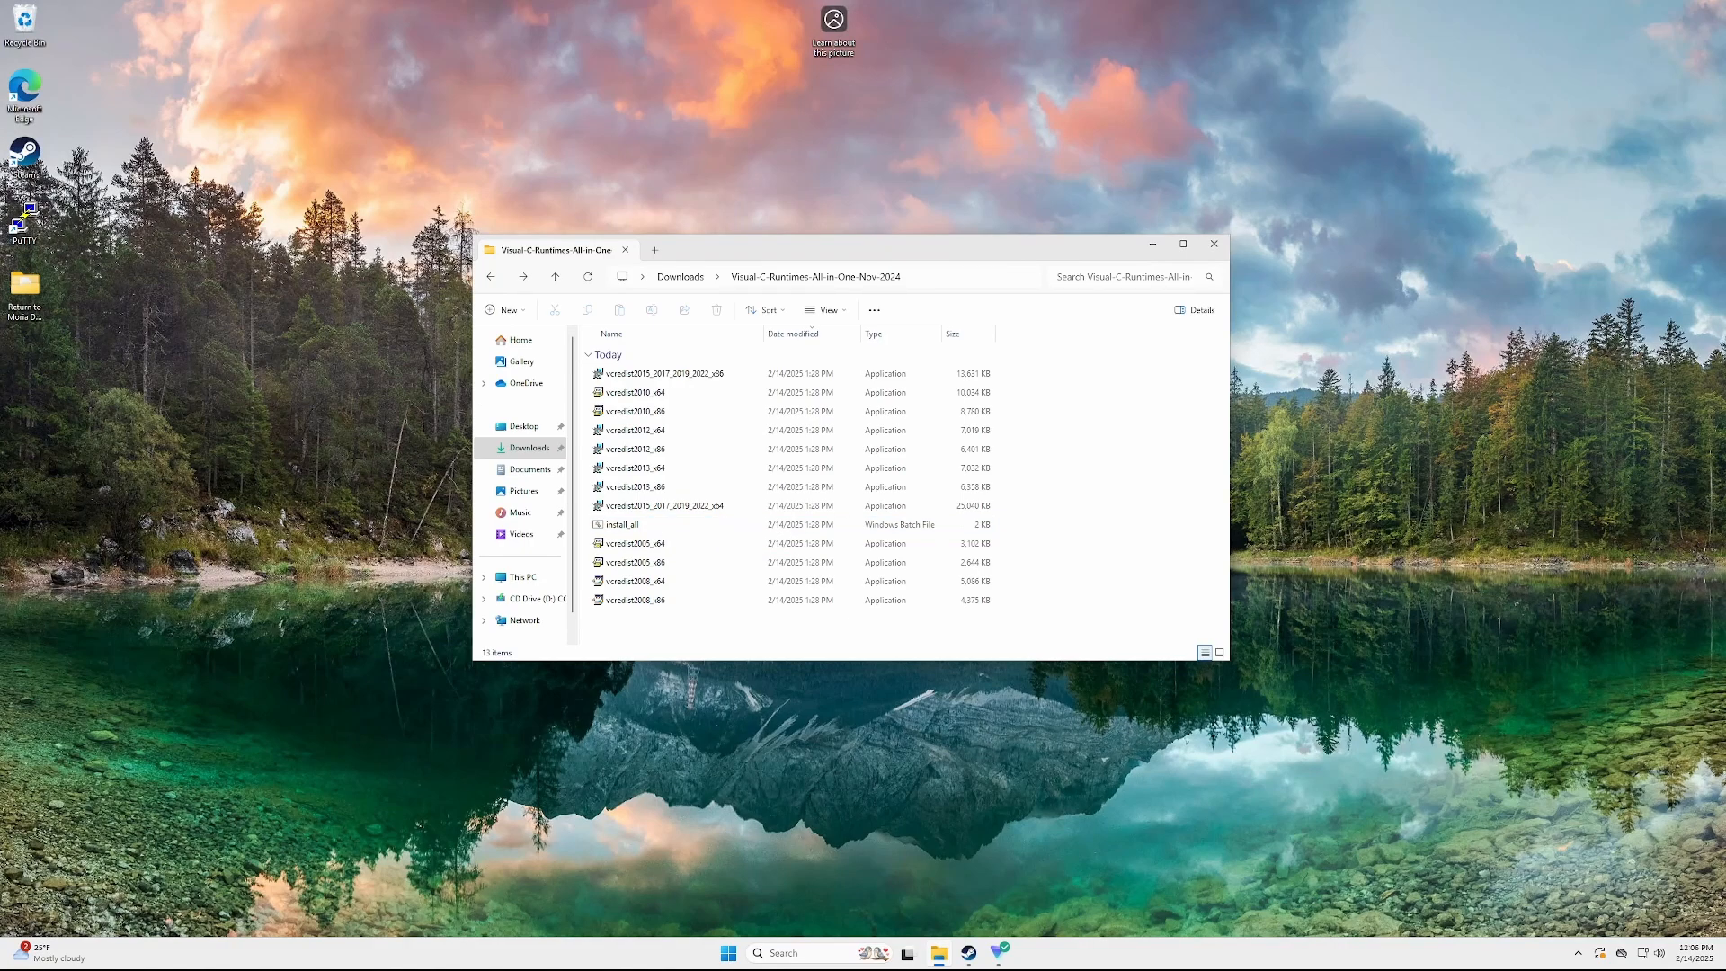
{"action": "key", "text": "alt+F4"}
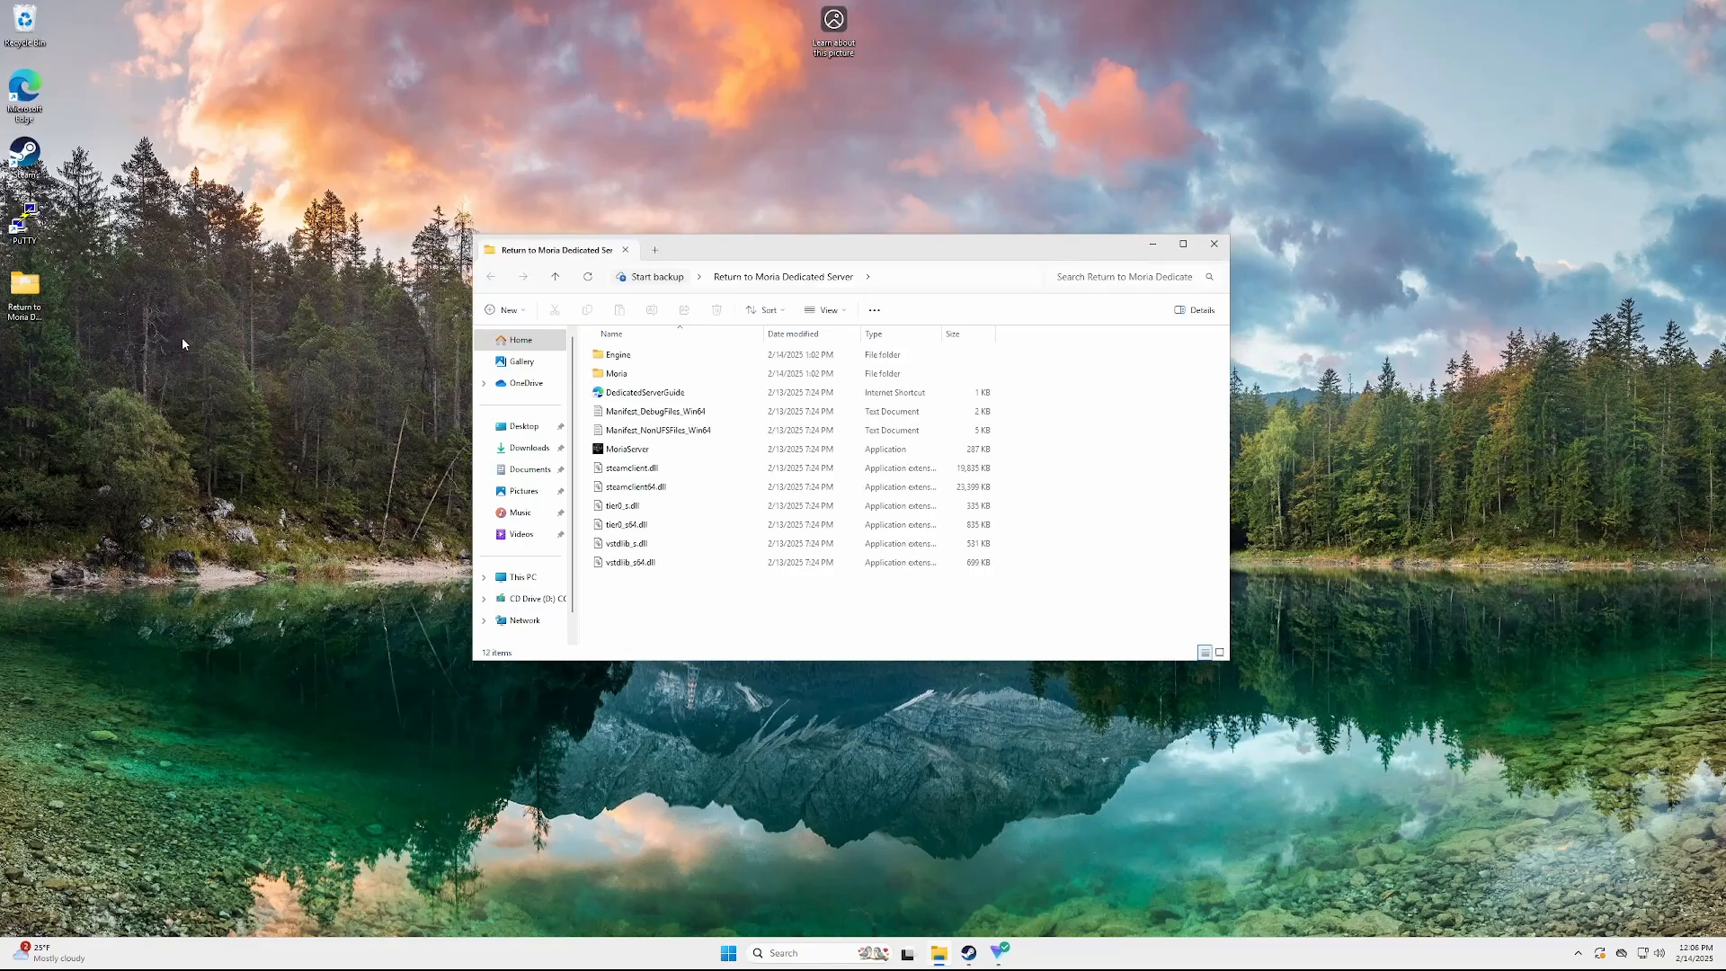
Run MoriaServer once to generate its config, permissions and rules files, then close the console
{"action": "double_click", "coordinate": [678, 450]}
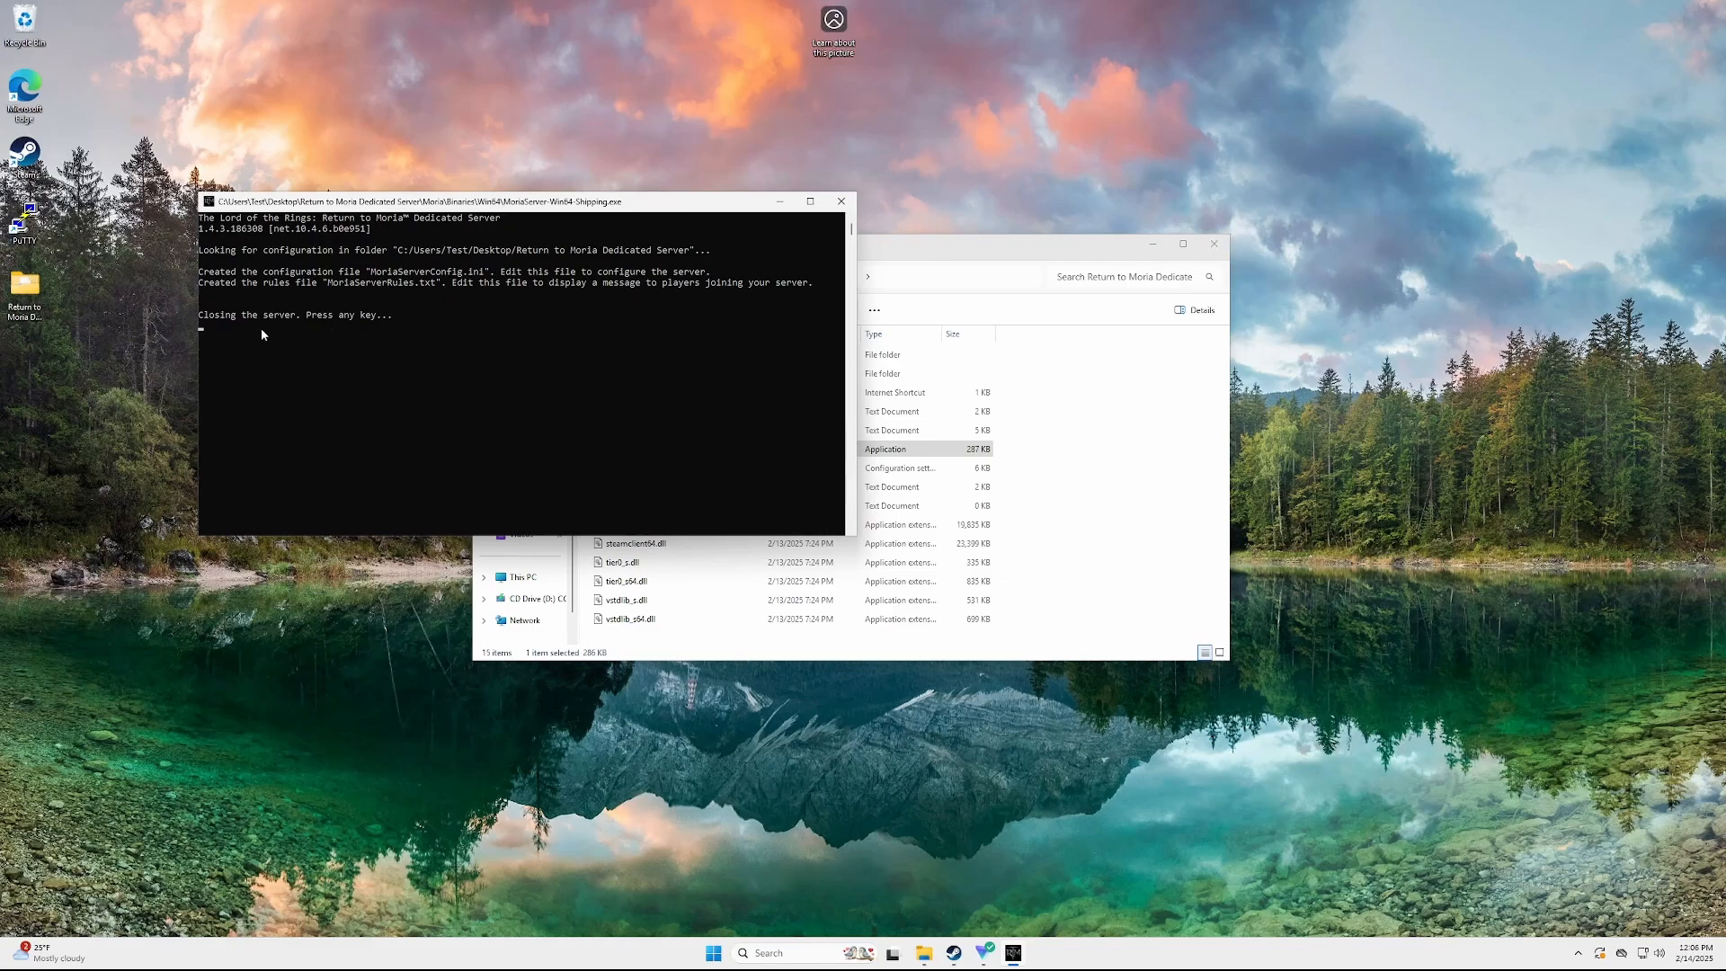
{"action": "left_click", "coordinate": [373, 405]}
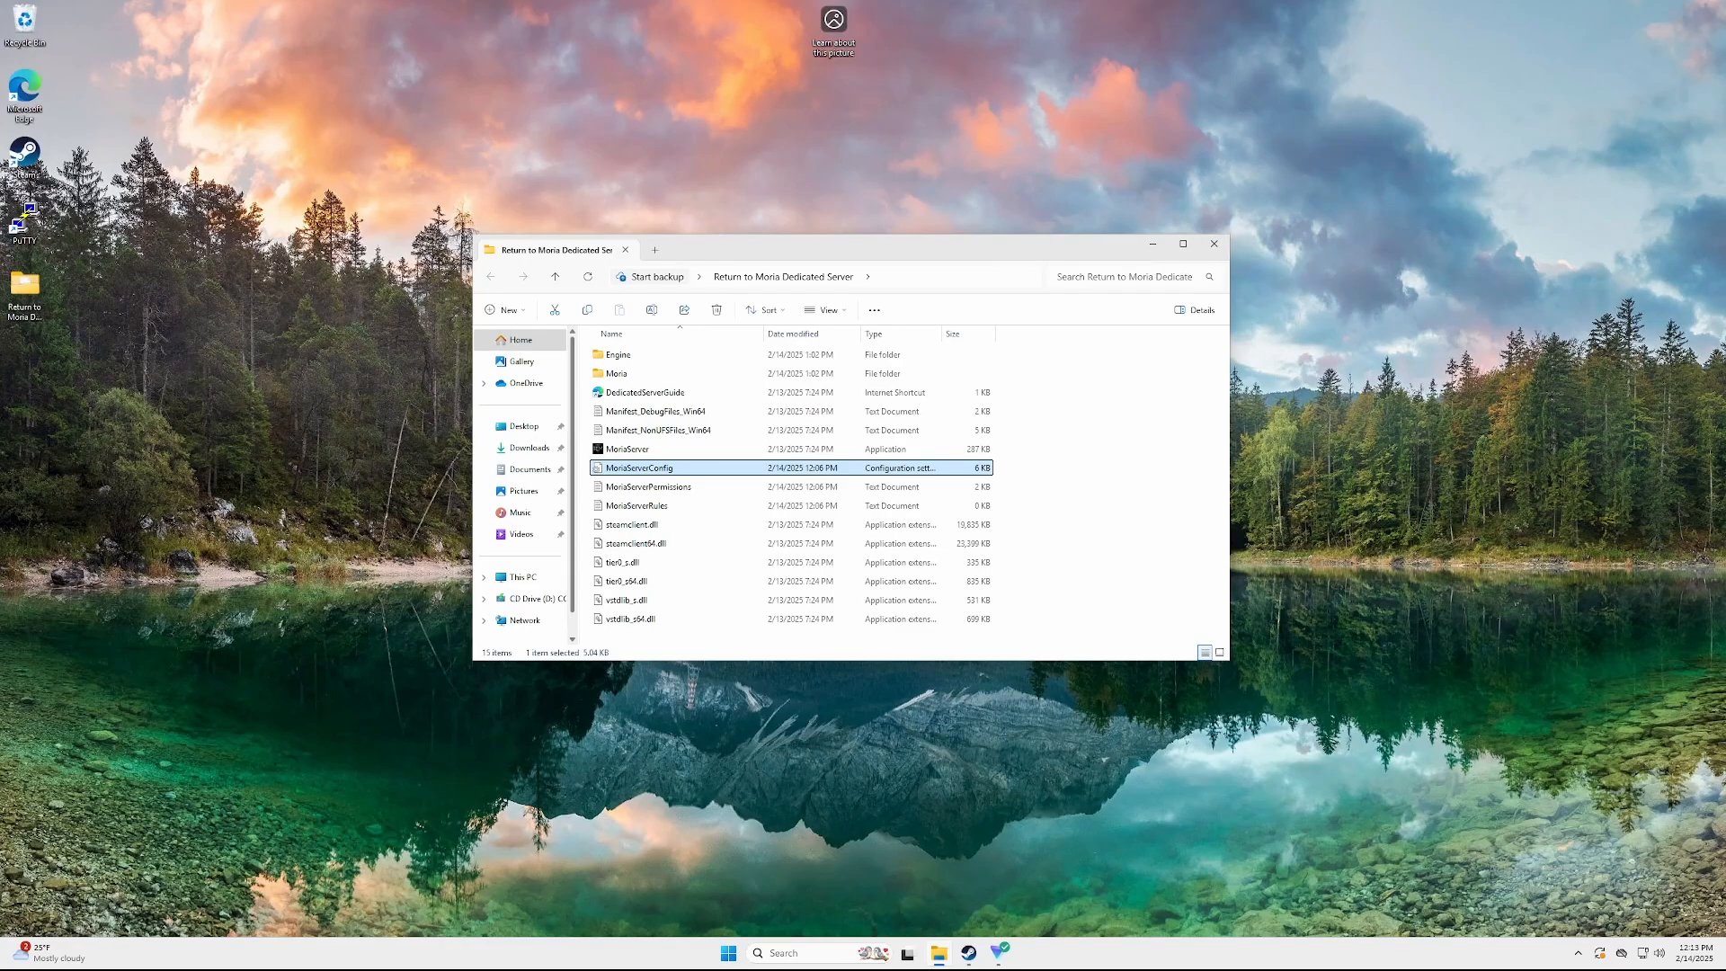
Open MoriaServerConfig in Notepad, enter a server password and rename the world to 'Test World'
{"action": "double_click", "coordinate": [688, 468]}
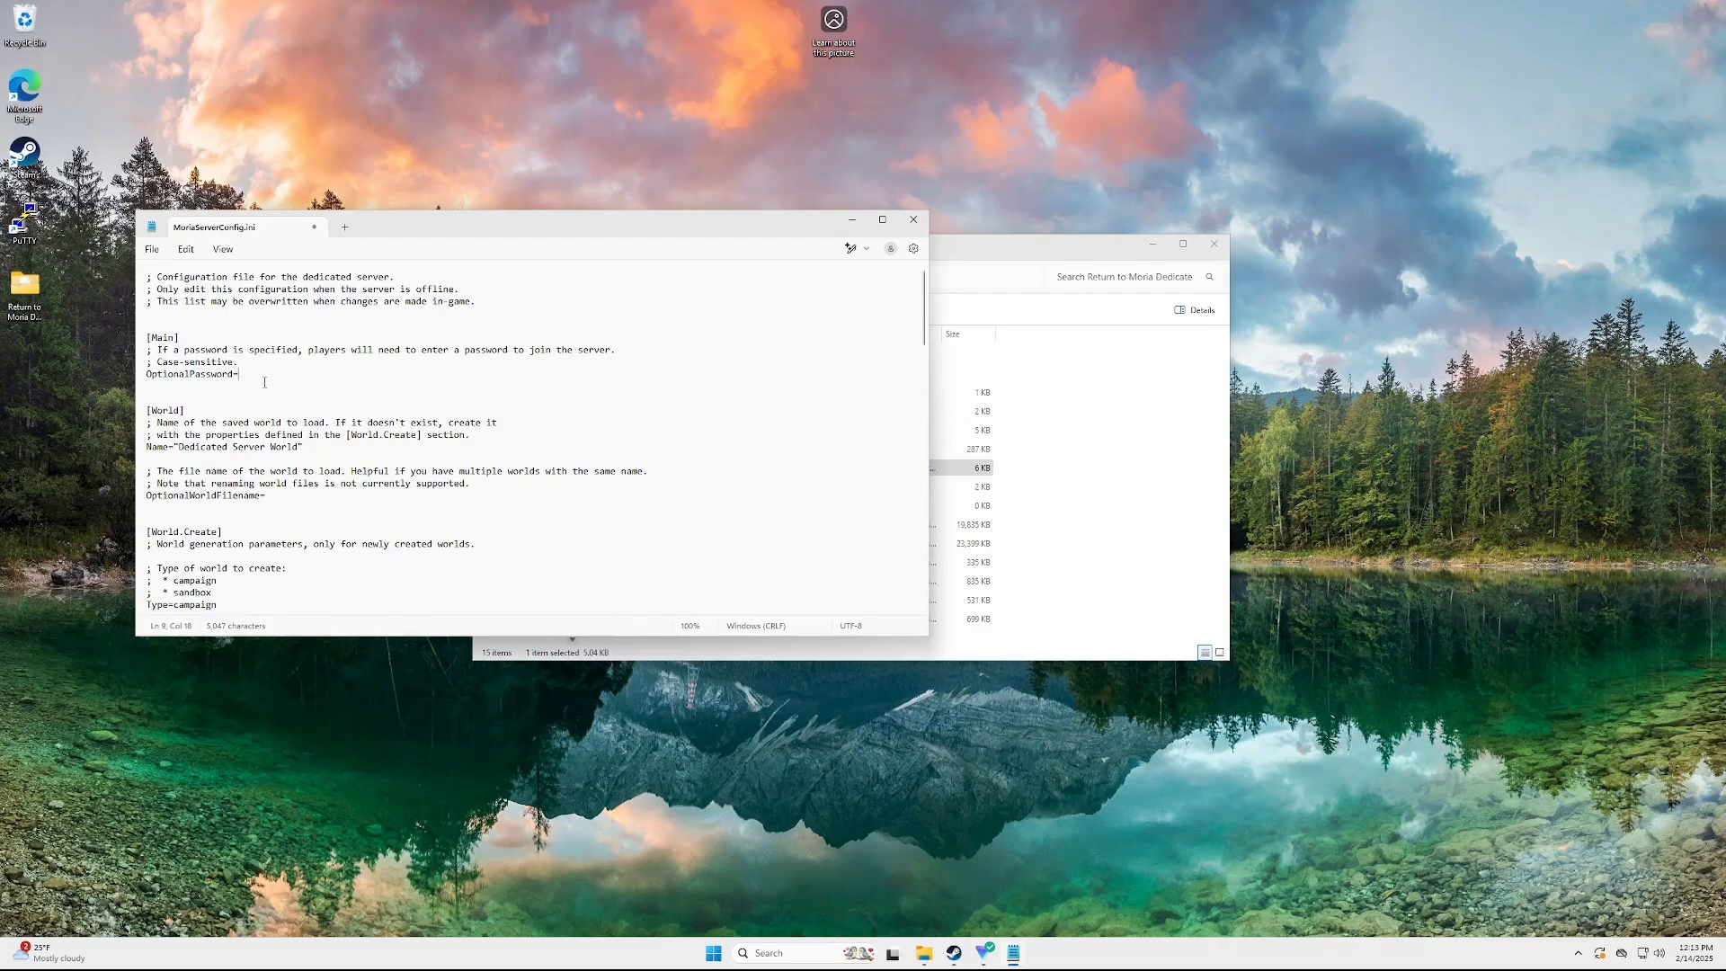
{"action": "type", "text": "password"}
{"action": "scroll", "coordinate": [330, 407], "scroll_direction": "down", "scroll_amount": 1}
{"action": "left_click", "coordinate": [330, 406]}
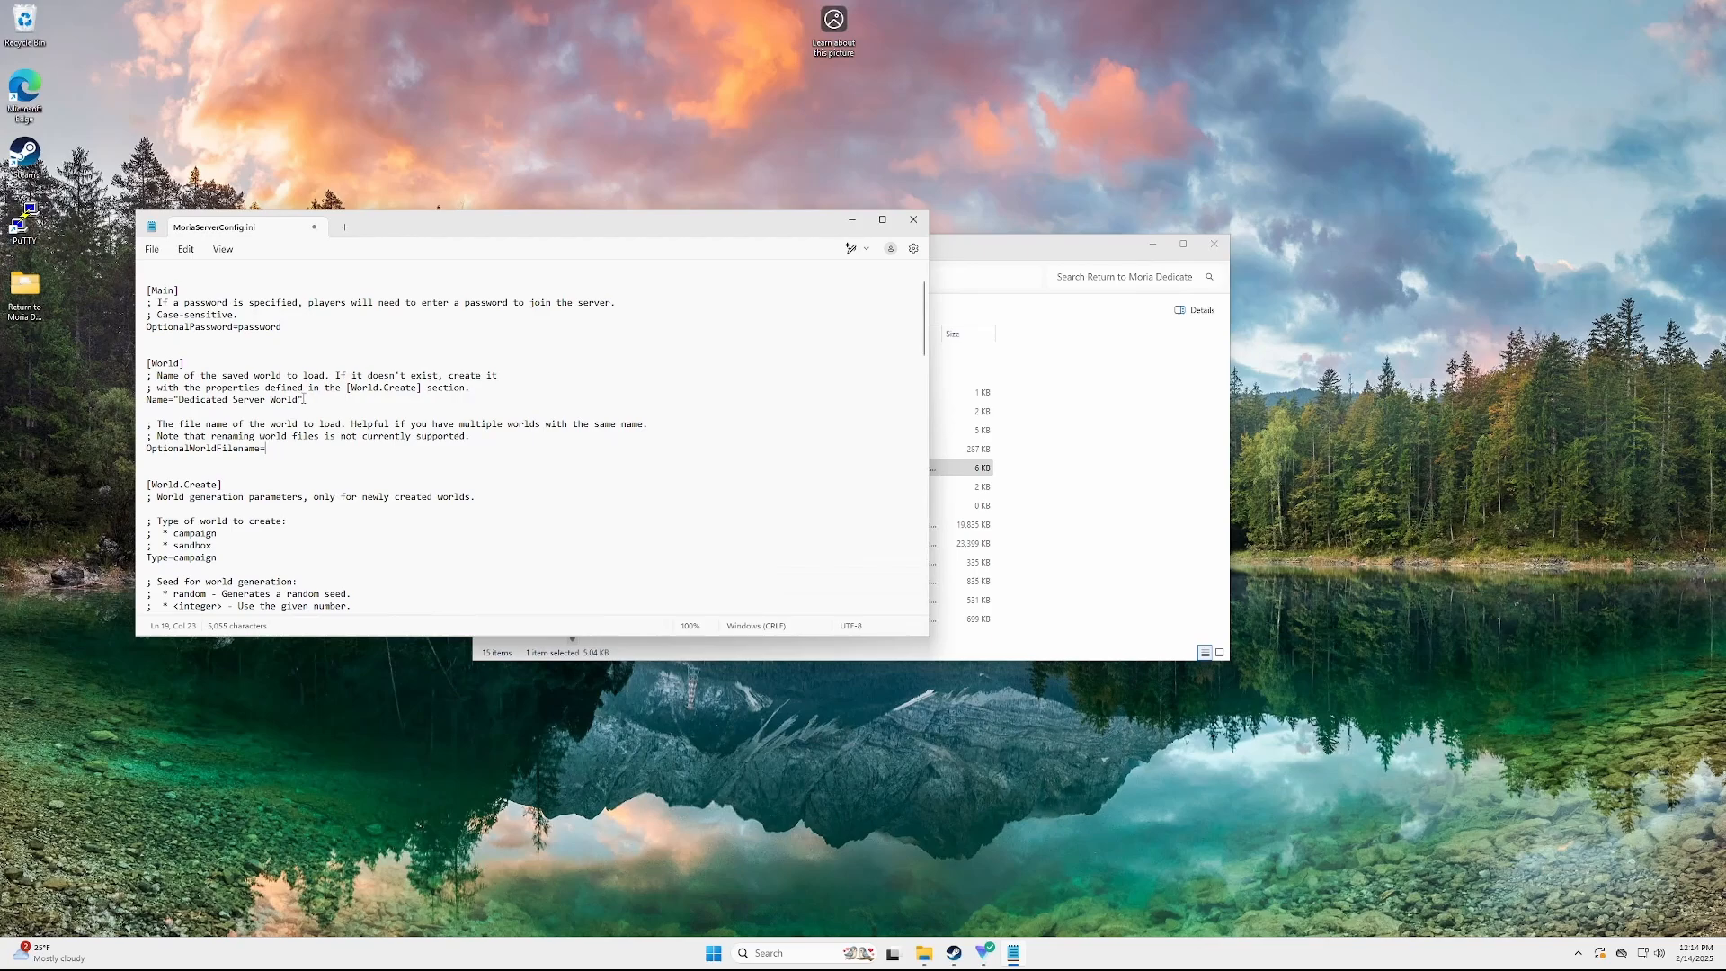
{"action": "left_click_drag", "start_coordinate": [303, 399], "coordinate": [175, 400]}
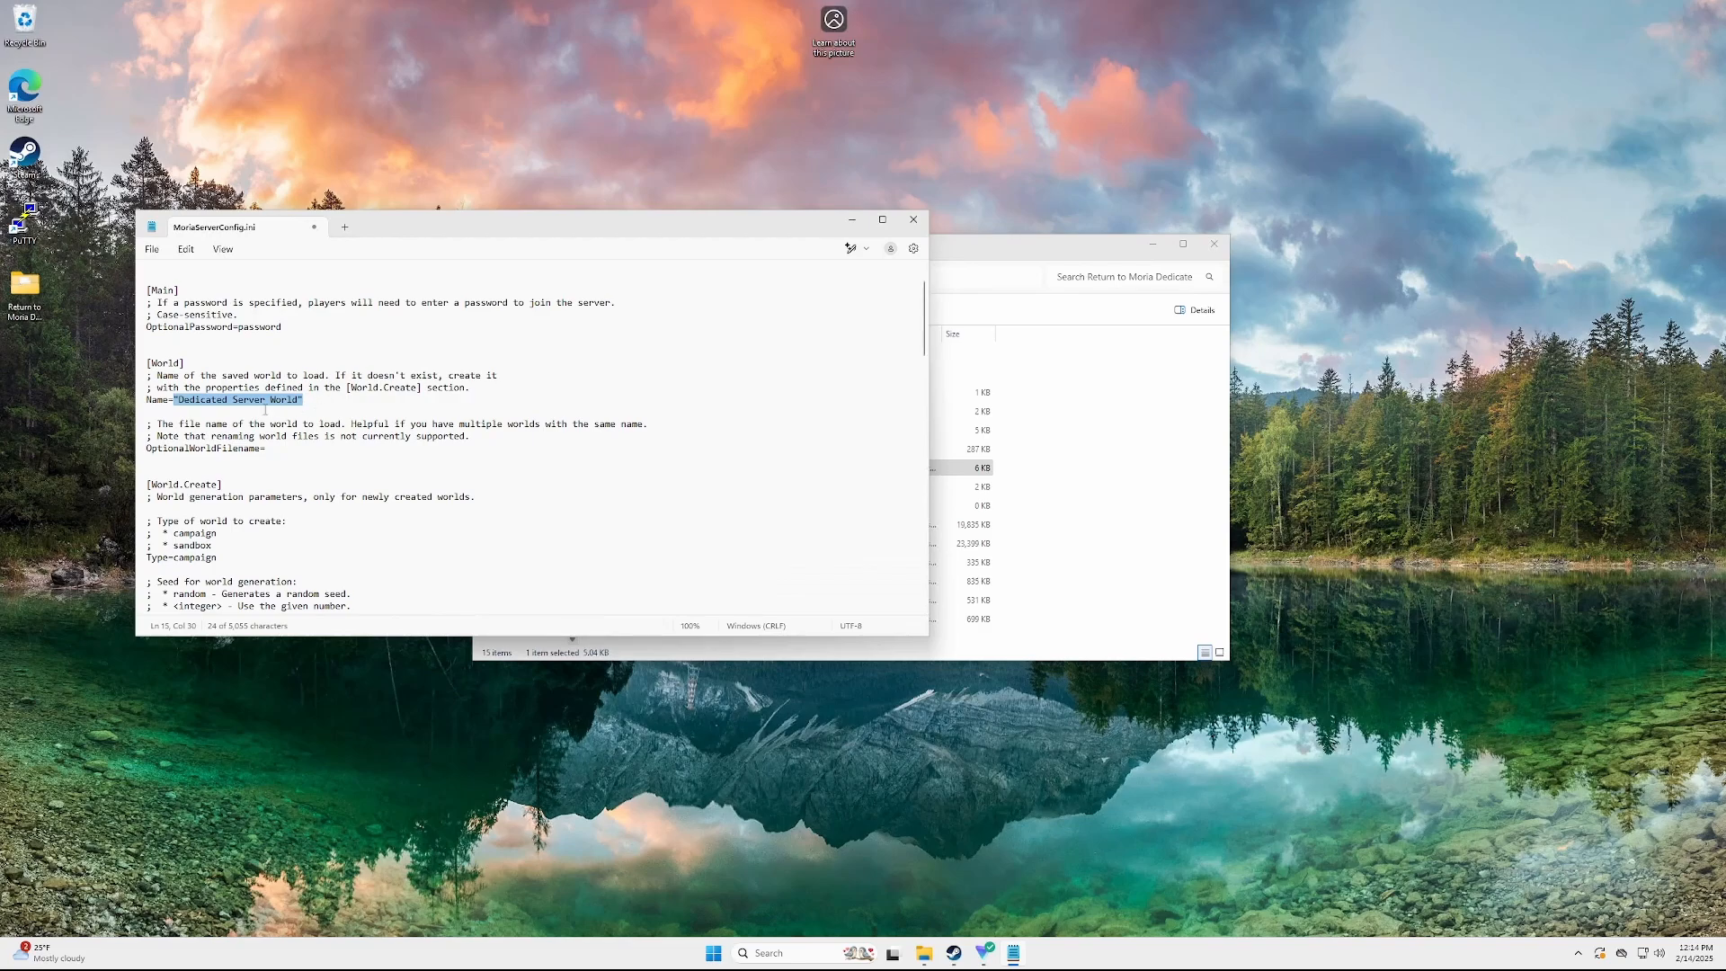
{"action": "left_click", "coordinate": [283, 410]}
{"action": "left_click_drag", "start_coordinate": [298, 403], "coordinate": [198, 409]}
{"action": "type", "text": "Test World"}
Review the world creation settings: Type=campaign, Seed=random, Difficulty.Preset=normal
{"action": "scroll", "coordinate": [202, 415], "scroll_direction": "up", "scroll_amount": 1}
{"action": "scroll", "coordinate": [234, 423], "scroll_direction": "down", "scroll_amount": 3}
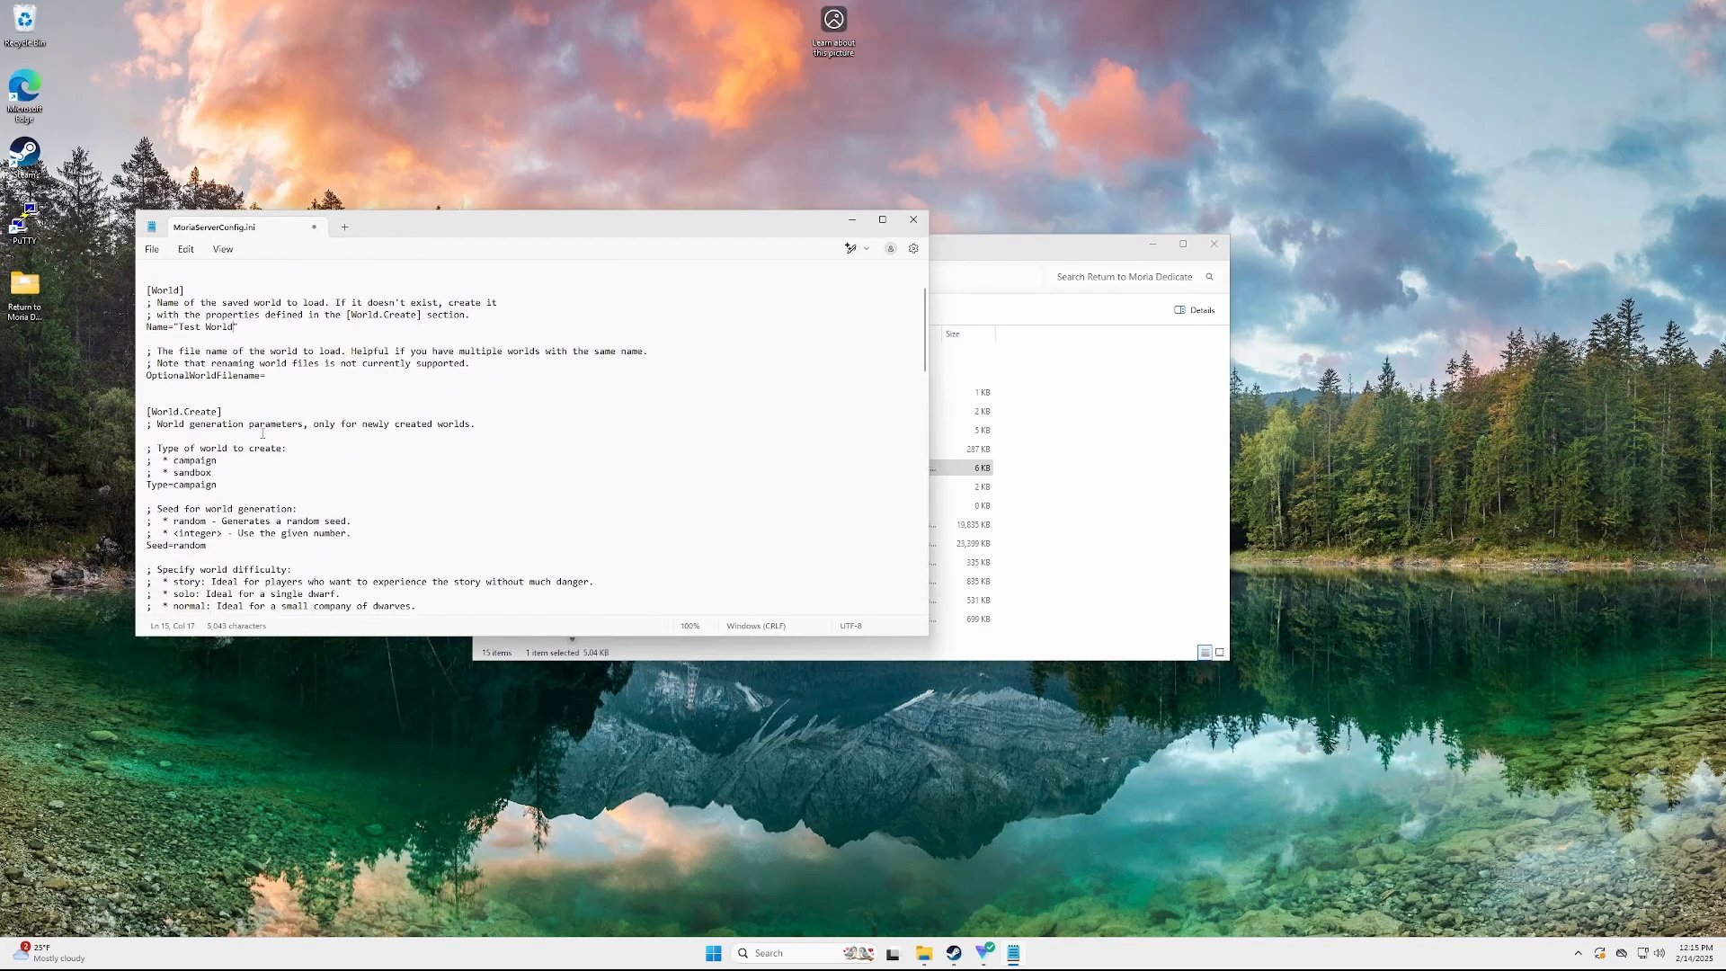
{"action": "scroll", "coordinate": [263, 434], "scroll_direction": "down", "scroll_amount": 3}
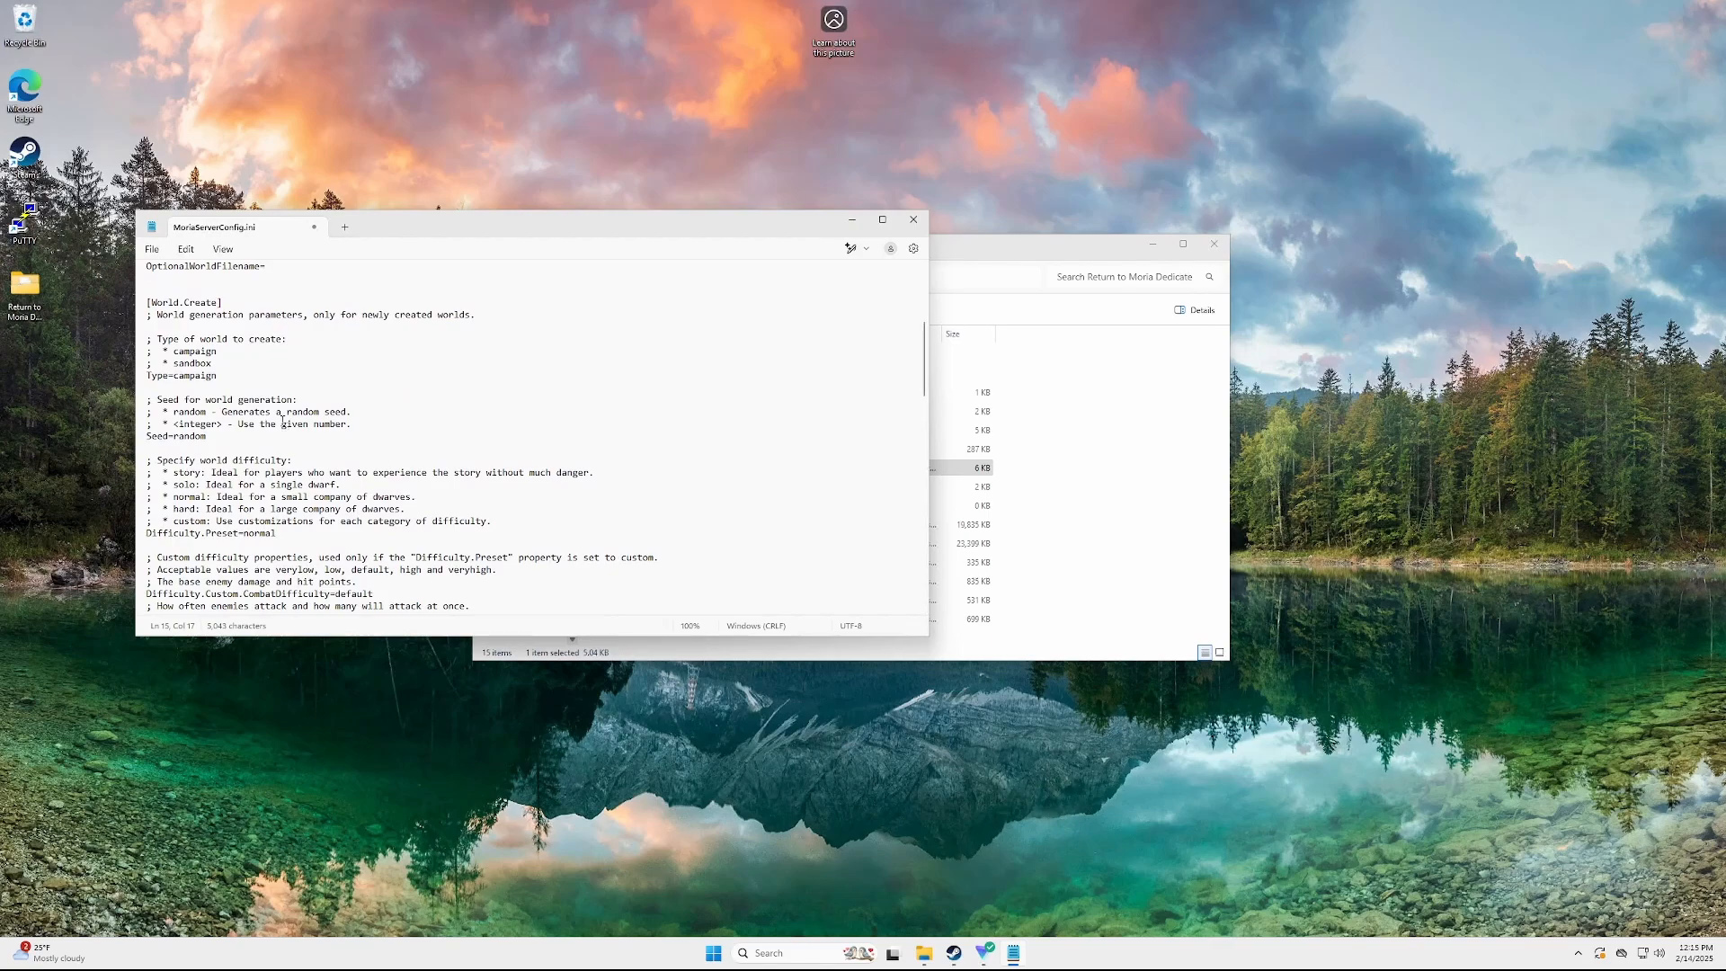
{"action": "left_click_drag", "start_coordinate": [358, 315], "coordinate": [480, 315]}
{"action": "key", "text": "Down"}
{"action": "key", "text": "Down"}
{"action": "key", "text": "Down"}
{"action": "key", "text": "Down"}
{"action": "key", "text": "Down"}
{"action": "left_click_drag", "start_coordinate": [184, 304], "coordinate": [367, 416]}
{"action": "left_click", "coordinate": [367, 415]}
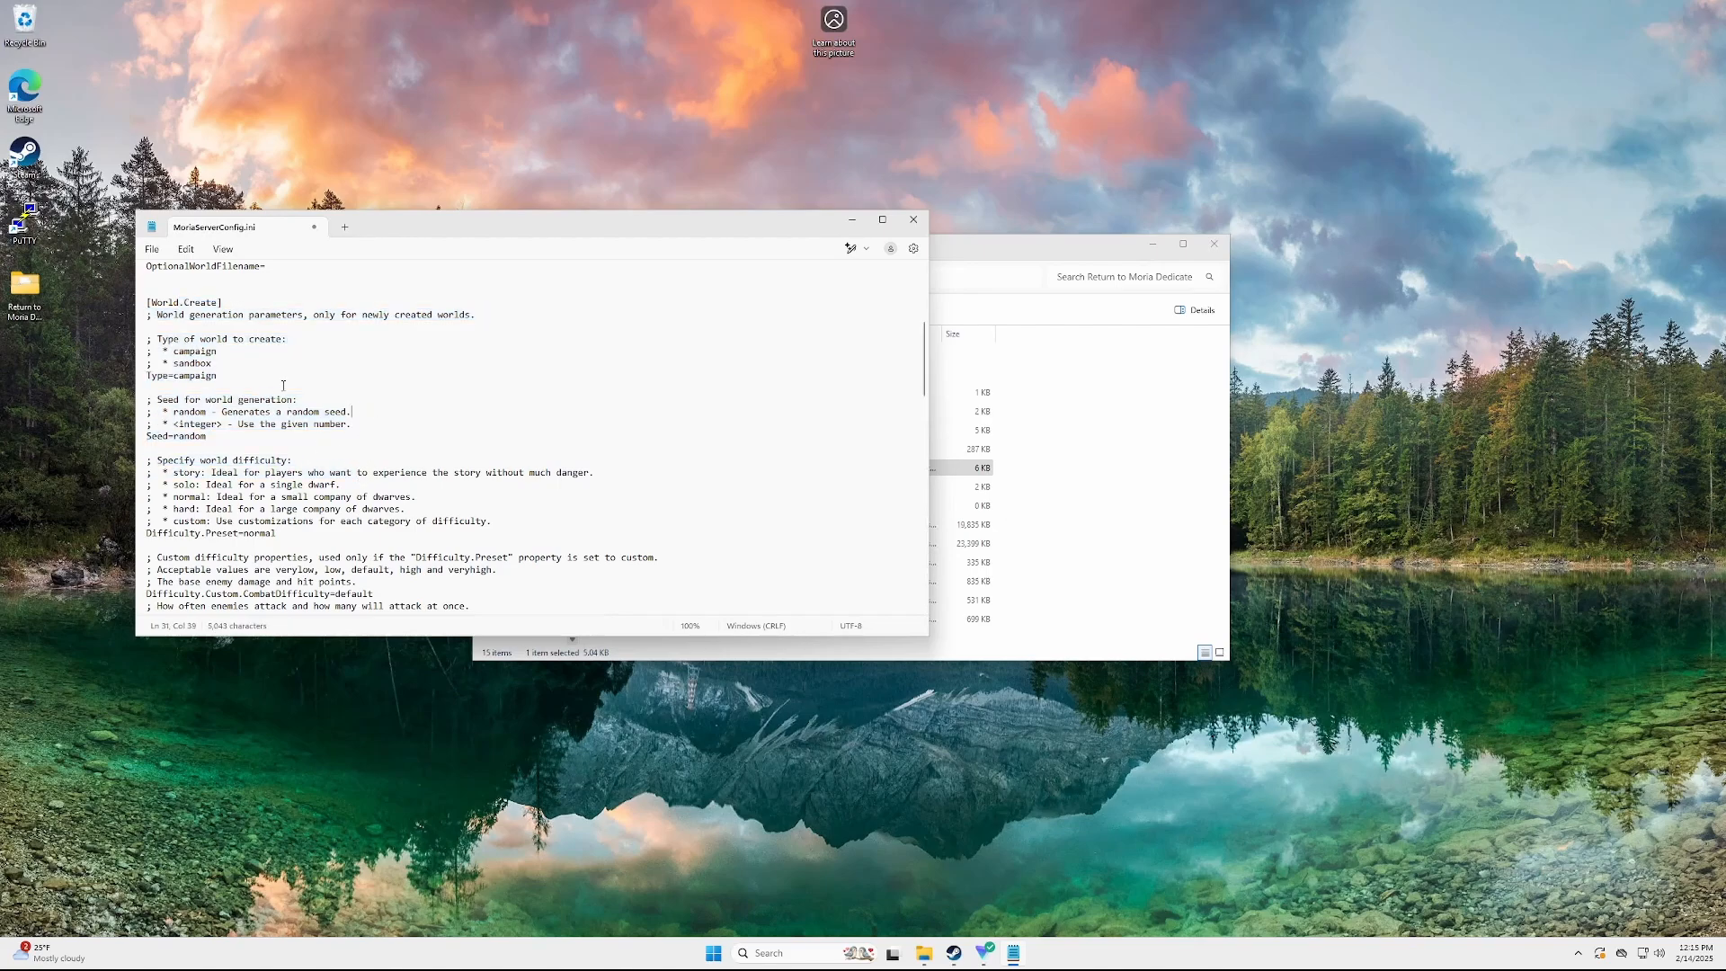
{"action": "left_click", "coordinate": [202, 375]}
{"action": "scroll", "coordinate": [223, 377], "scroll_direction": "down", "scroll_amount": 1}
{"action": "scroll", "coordinate": [223, 377], "scroll_direction": "down", "scroll_amount": 2}
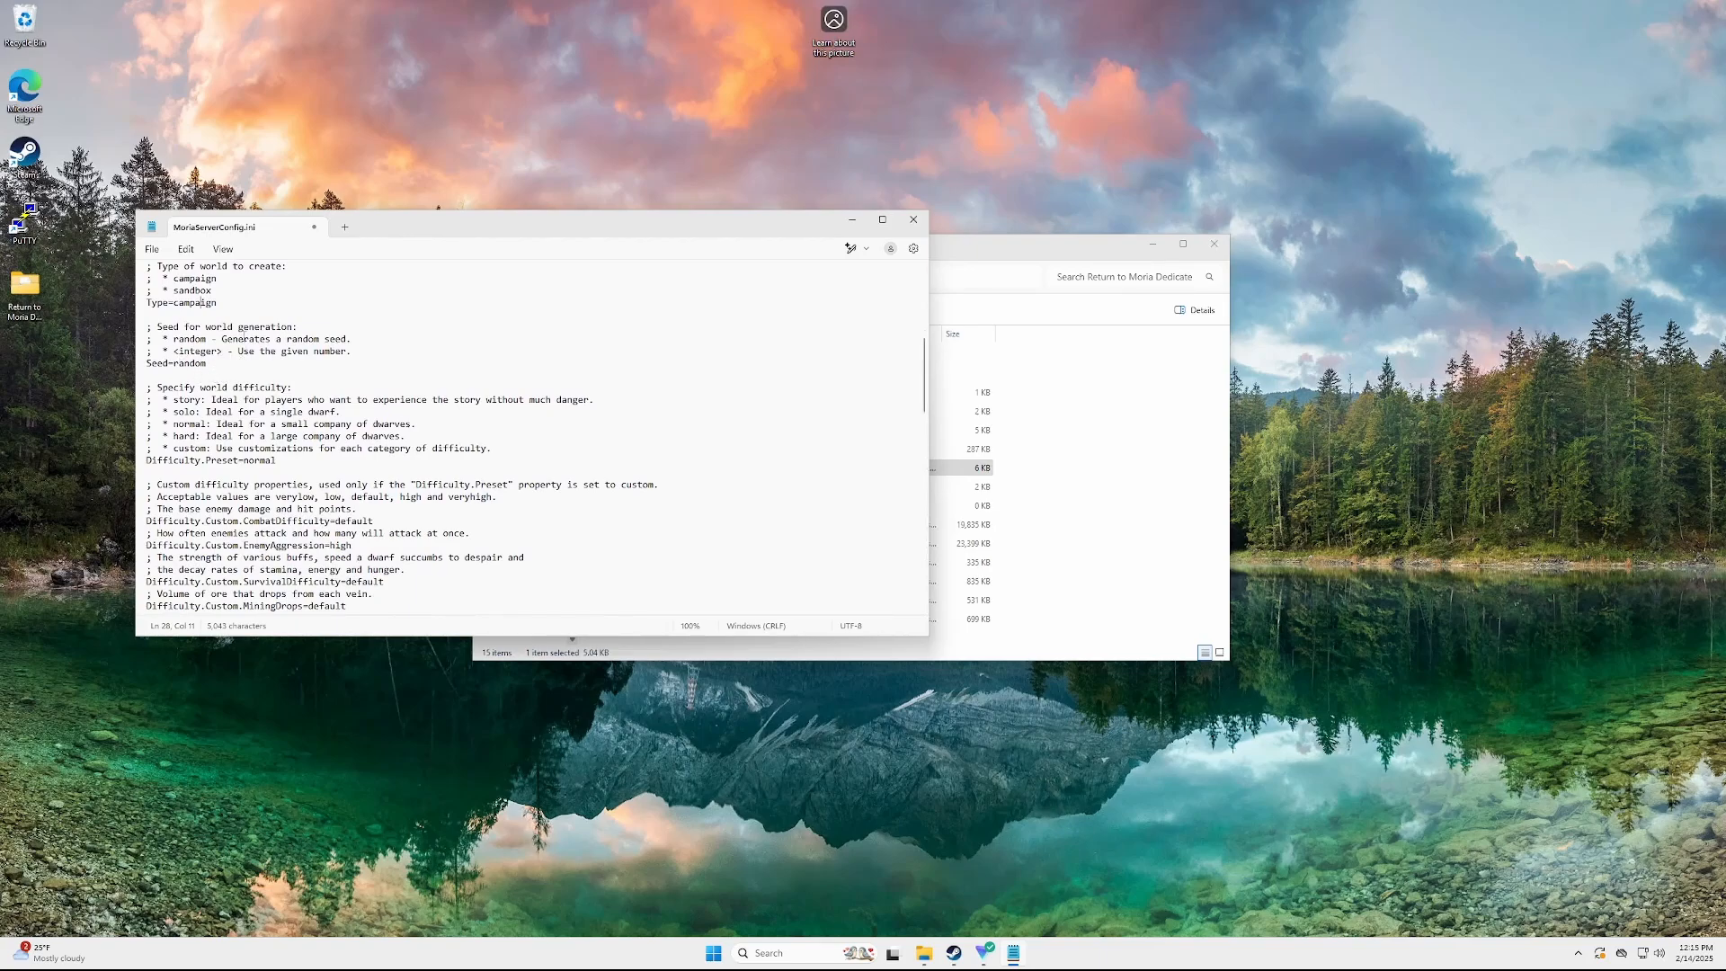
{"action": "scroll", "coordinate": [205, 365], "scroll_direction": "down", "scroll_amount": 4}
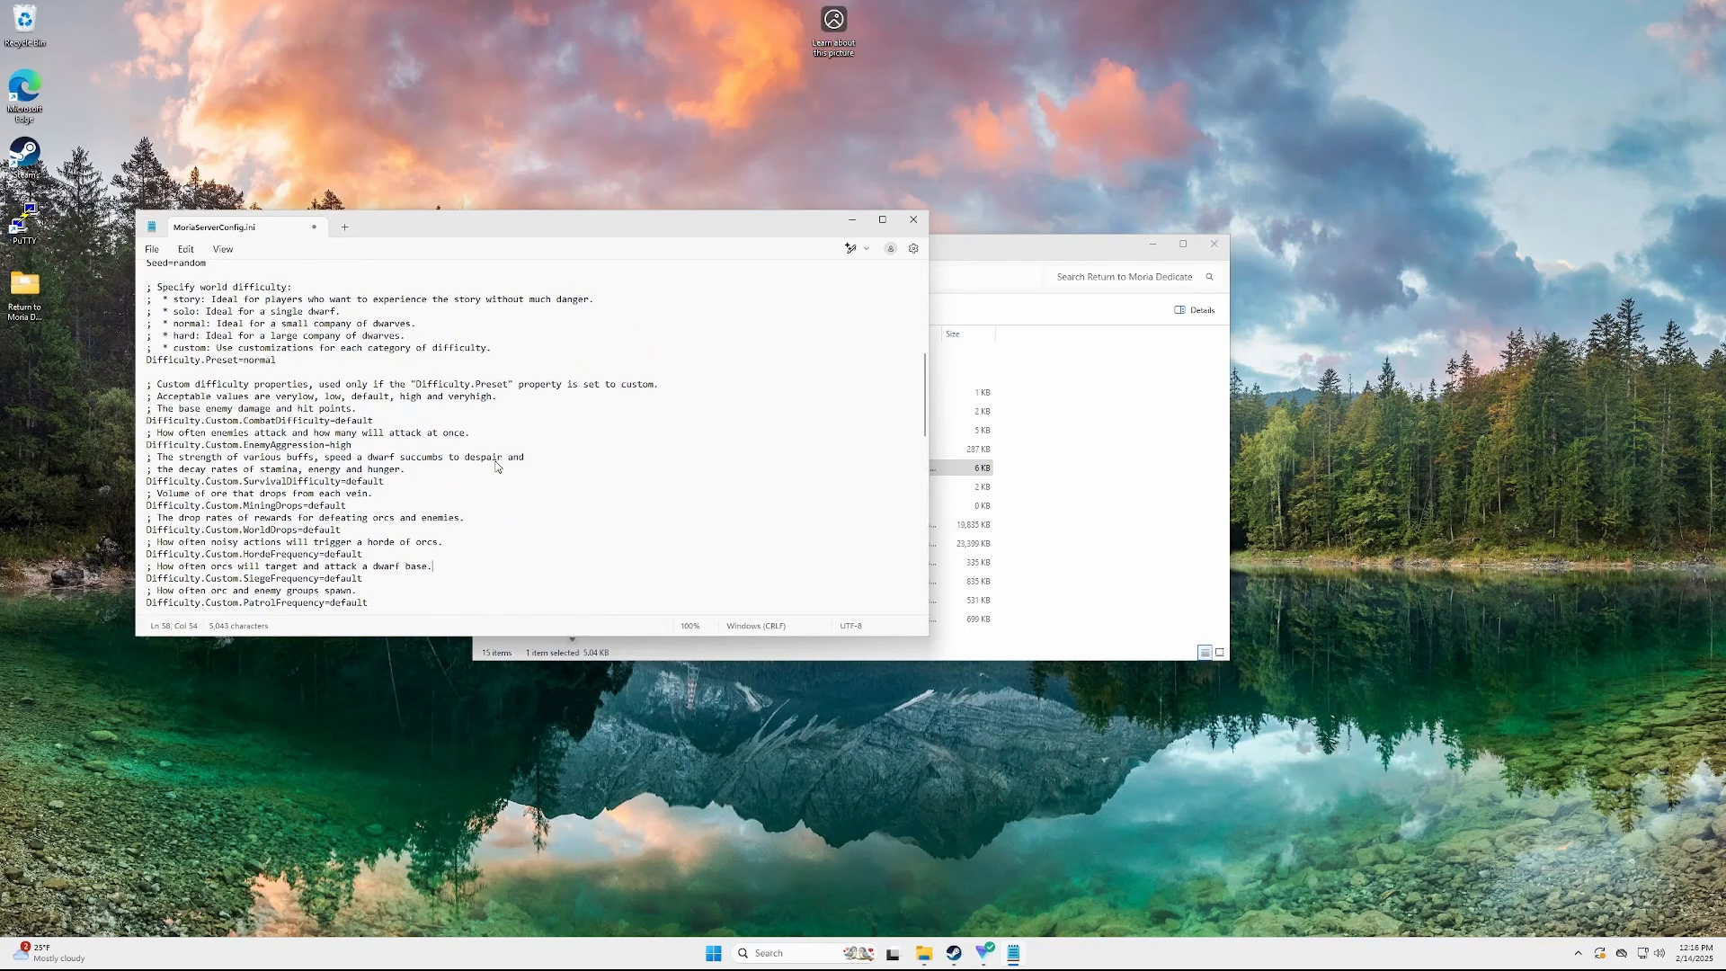
{"action": "left_click", "coordinate": [457, 519]}
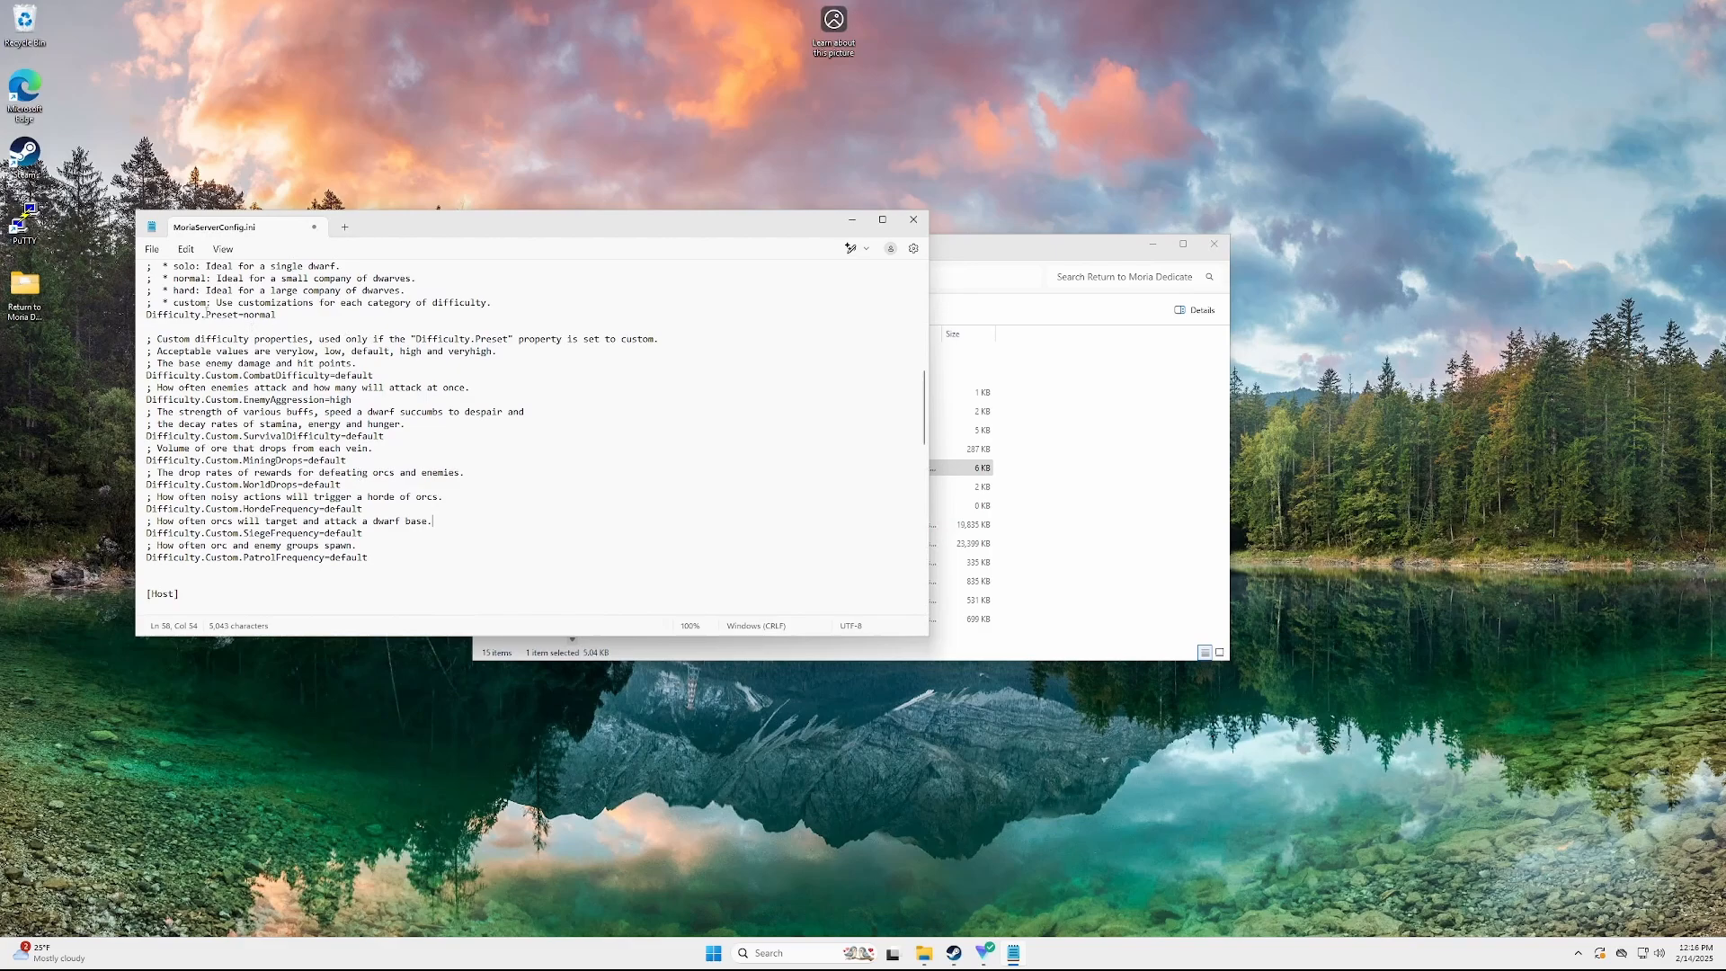
{"action": "left_click_drag", "start_coordinate": [173, 303], "coordinate": [543, 516]}
{"action": "left_click", "coordinate": [558, 526]}
{"action": "left_click_drag", "start_coordinate": [493, 351], "coordinate": [344, 559]}
{"action": "left_click", "coordinate": [418, 536]}
{"action": "scroll", "coordinate": [489, 512], "scroll_direction": "down", "scroll_amount": 6}
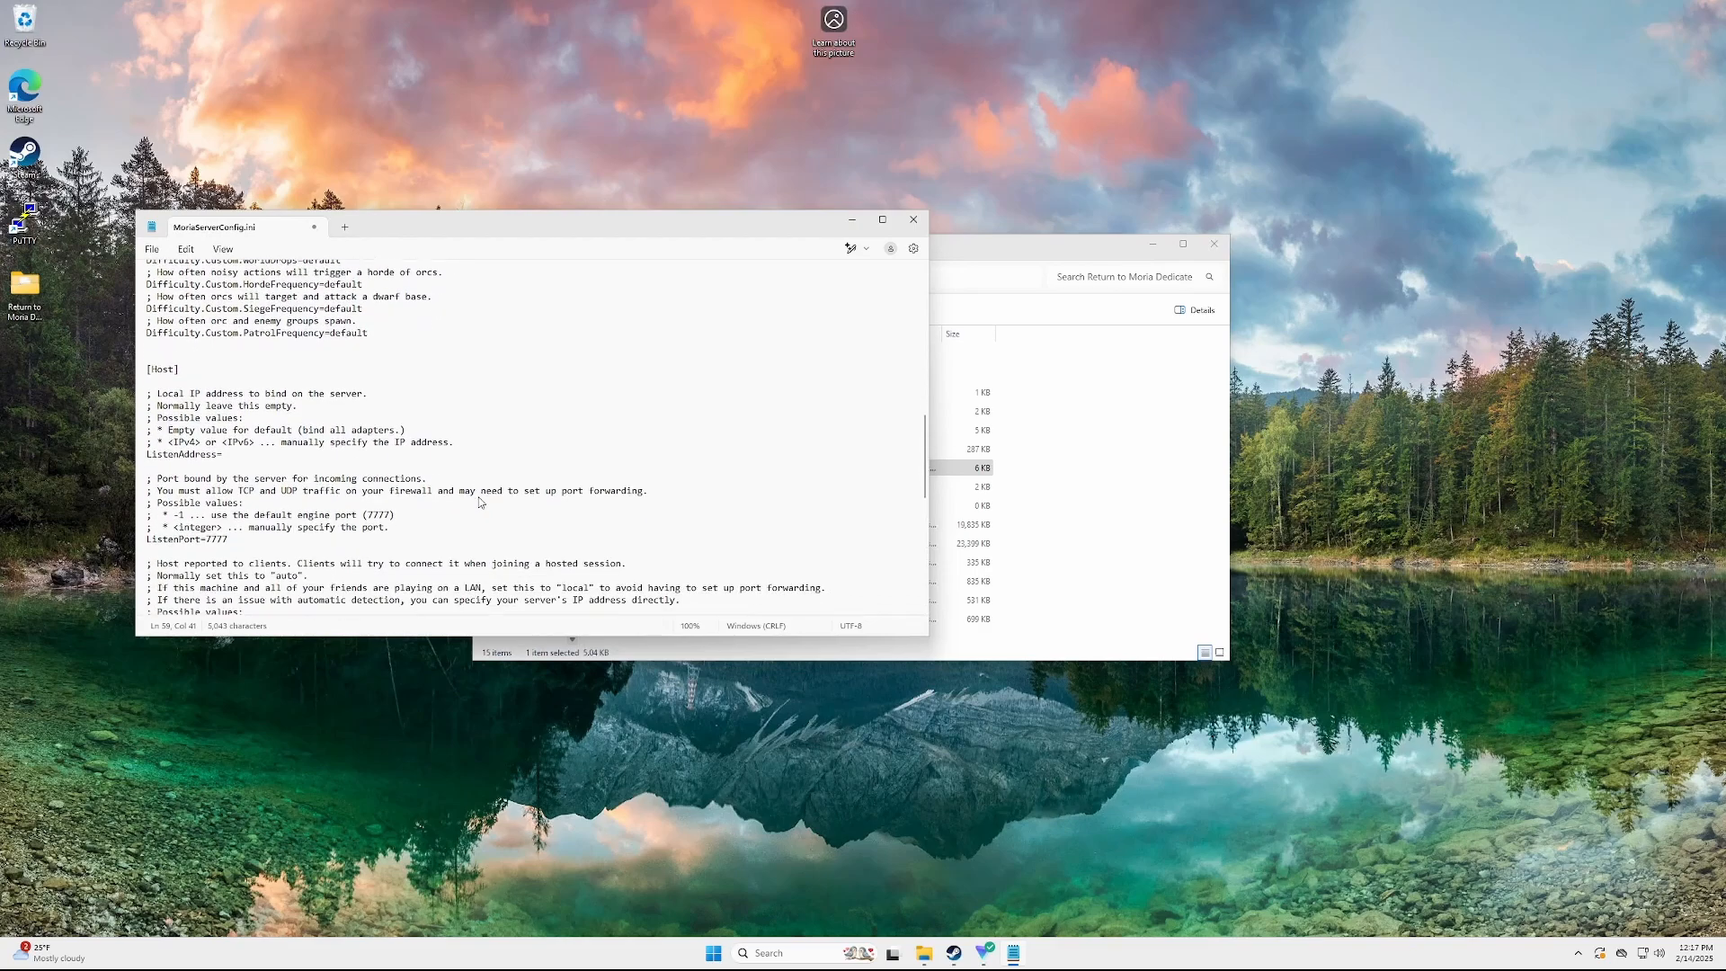
{"action": "scroll", "coordinate": [481, 501], "scroll_direction": "down", "scroll_amount": 3}
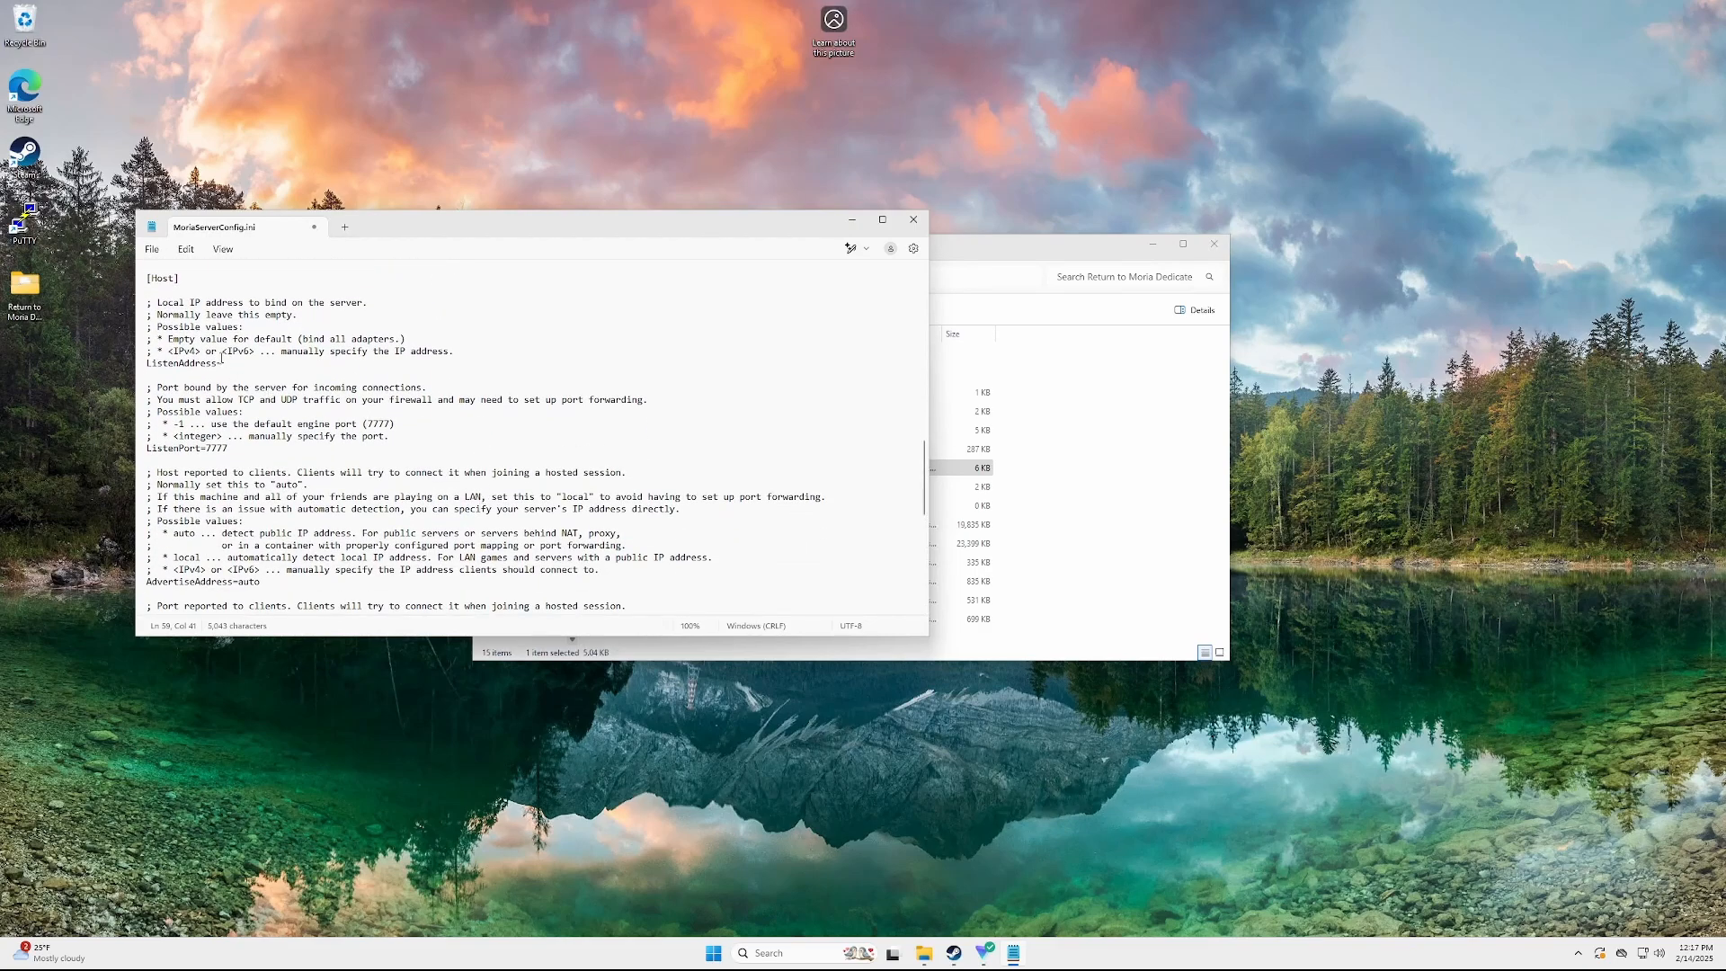
{"action": "left_click_drag", "start_coordinate": [296, 315], "coordinate": [168, 304]}
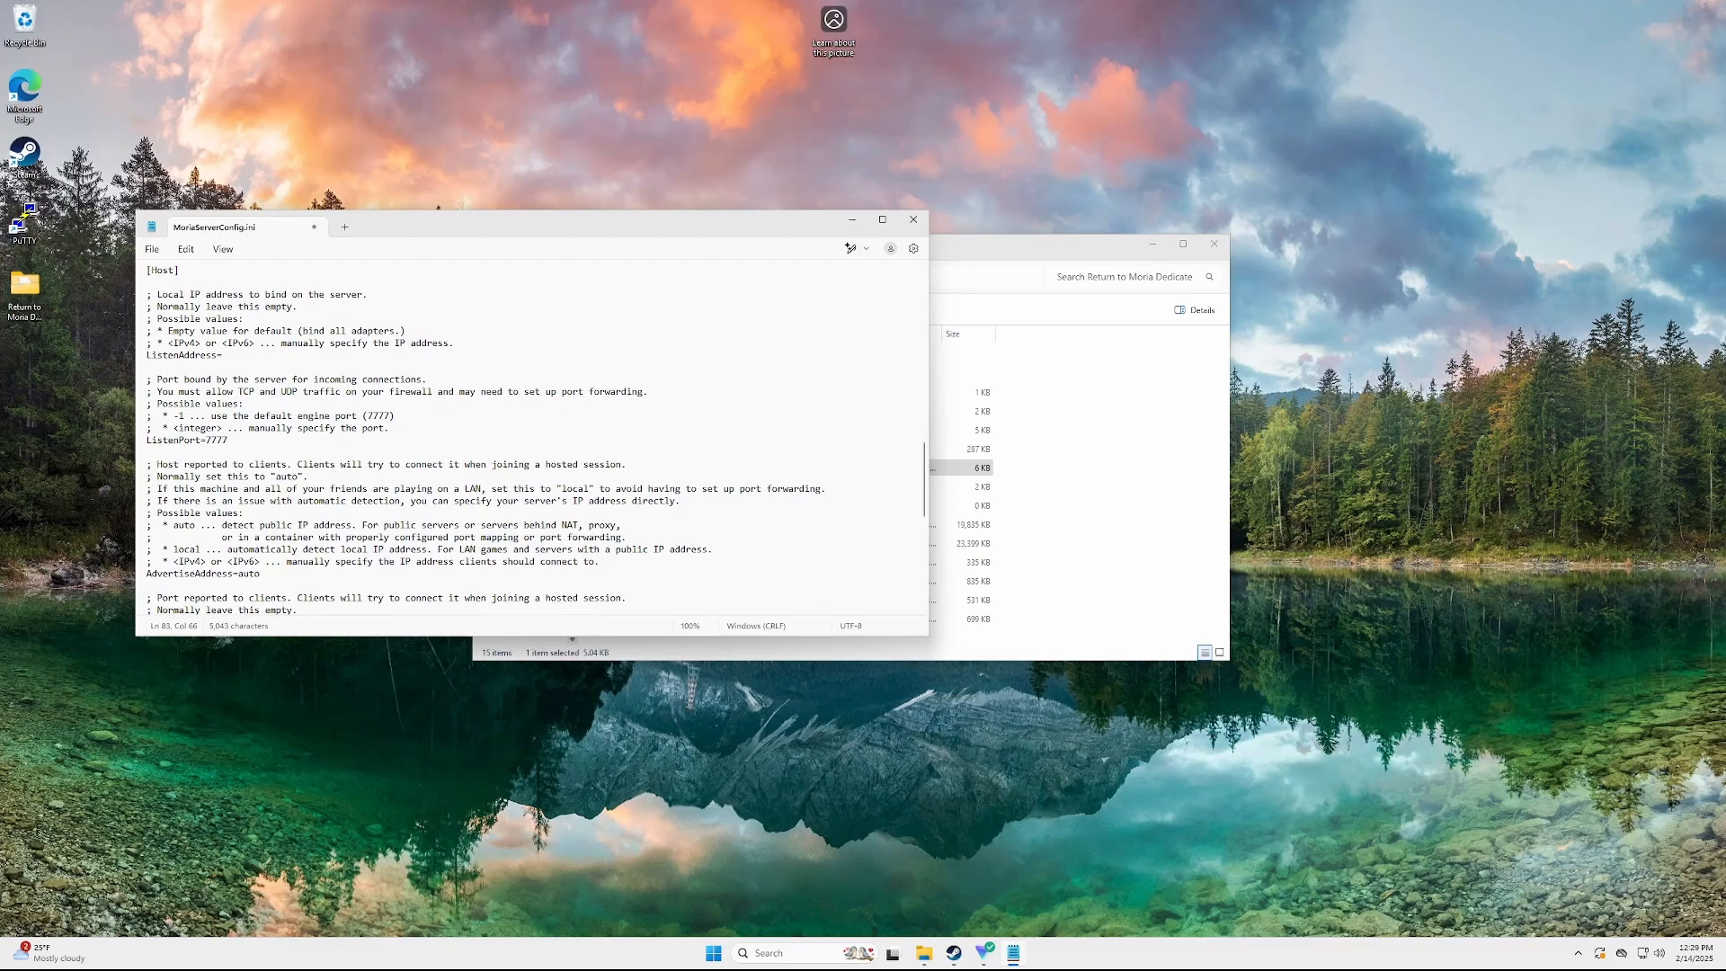
{"action": "left_click", "coordinate": [373, 452]}
{"action": "scroll", "coordinate": [374, 453], "scroll_direction": "down", "scroll_amount": 3}
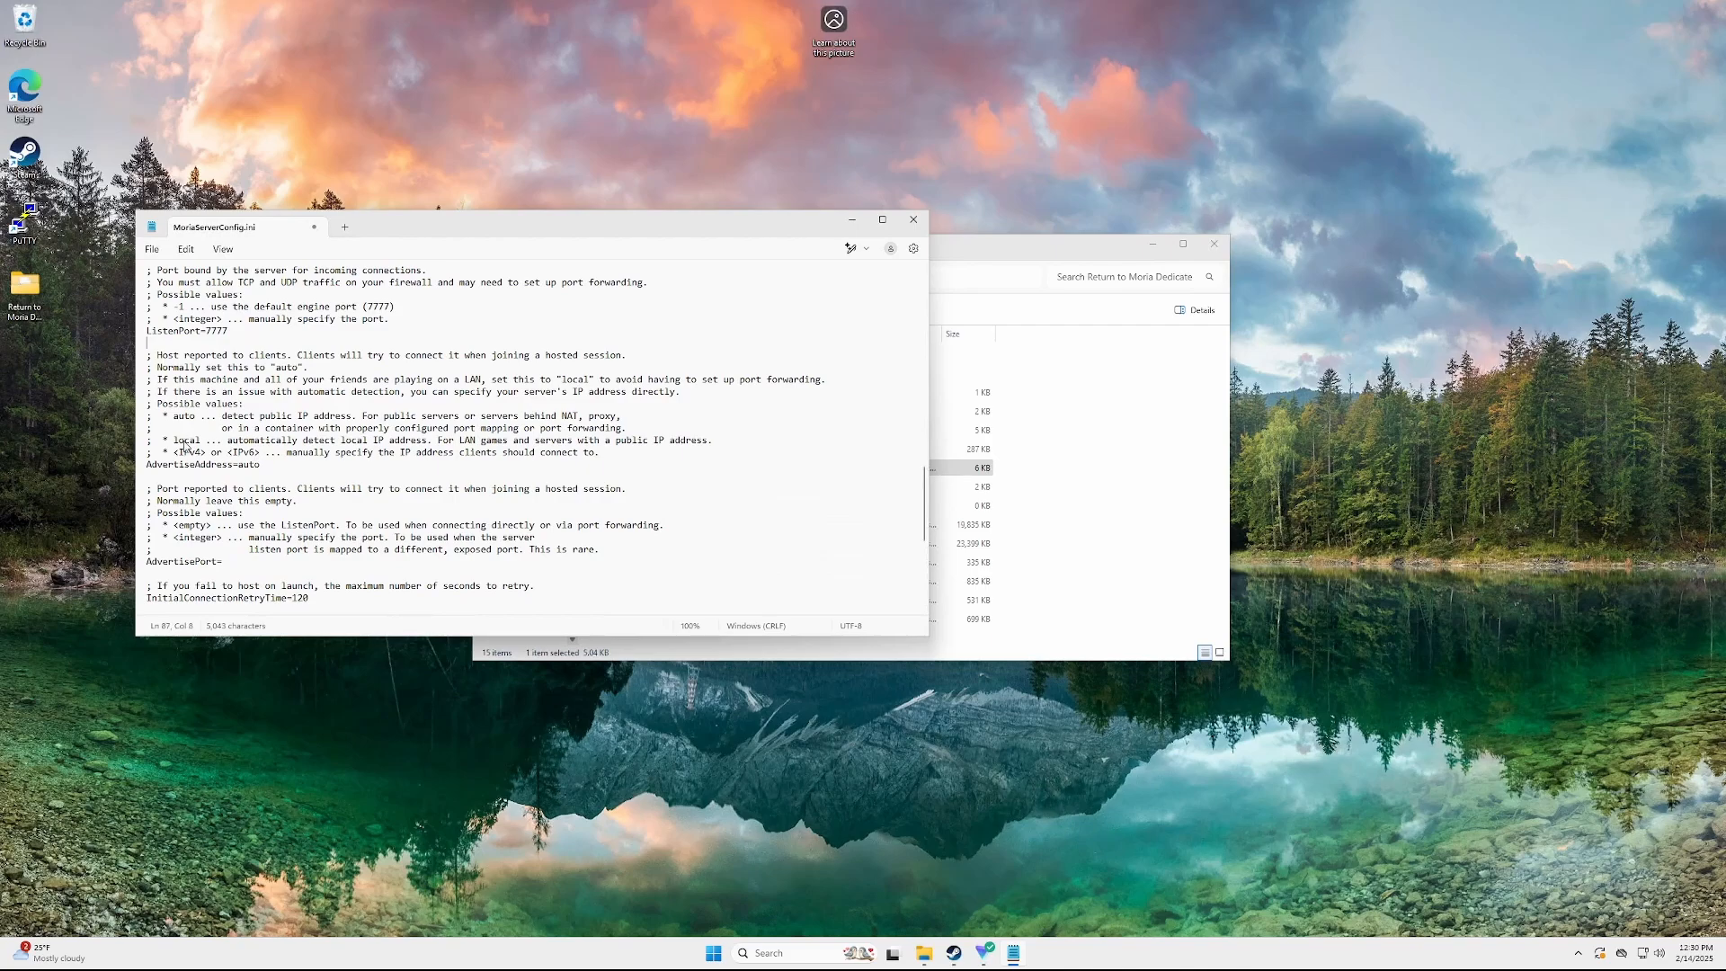
{"action": "double_click", "coordinate": [188, 439]}
{"action": "left_click", "coordinate": [245, 464]}
{"action": "double_click", "coordinate": [245, 464]}
{"action": "double_click", "coordinate": [184, 415]}
{"action": "scroll", "coordinate": [317, 436], "scroll_direction": "down", "scroll_amount": 1}
{"action": "scroll", "coordinate": [305, 436], "scroll_direction": "down", "scroll_amount": 1}
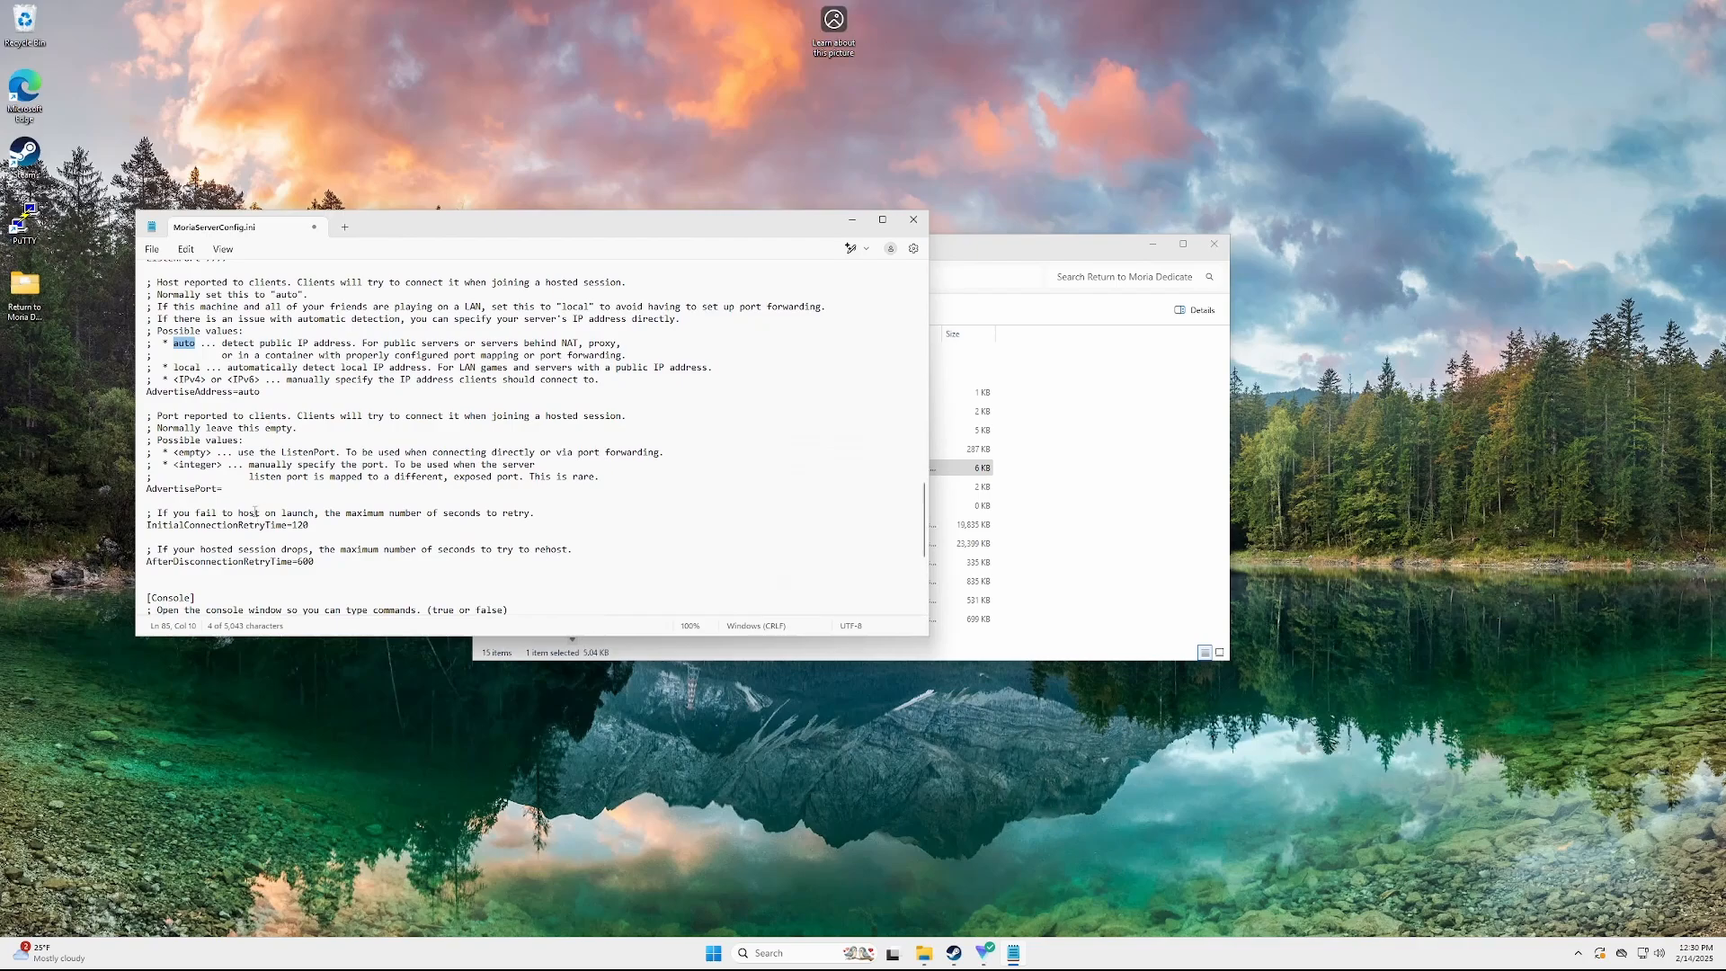
{"action": "left_click", "coordinate": [238, 486]}
{"action": "scroll", "coordinate": [405, 468], "scroll_direction": "down", "scroll_amount": 1}
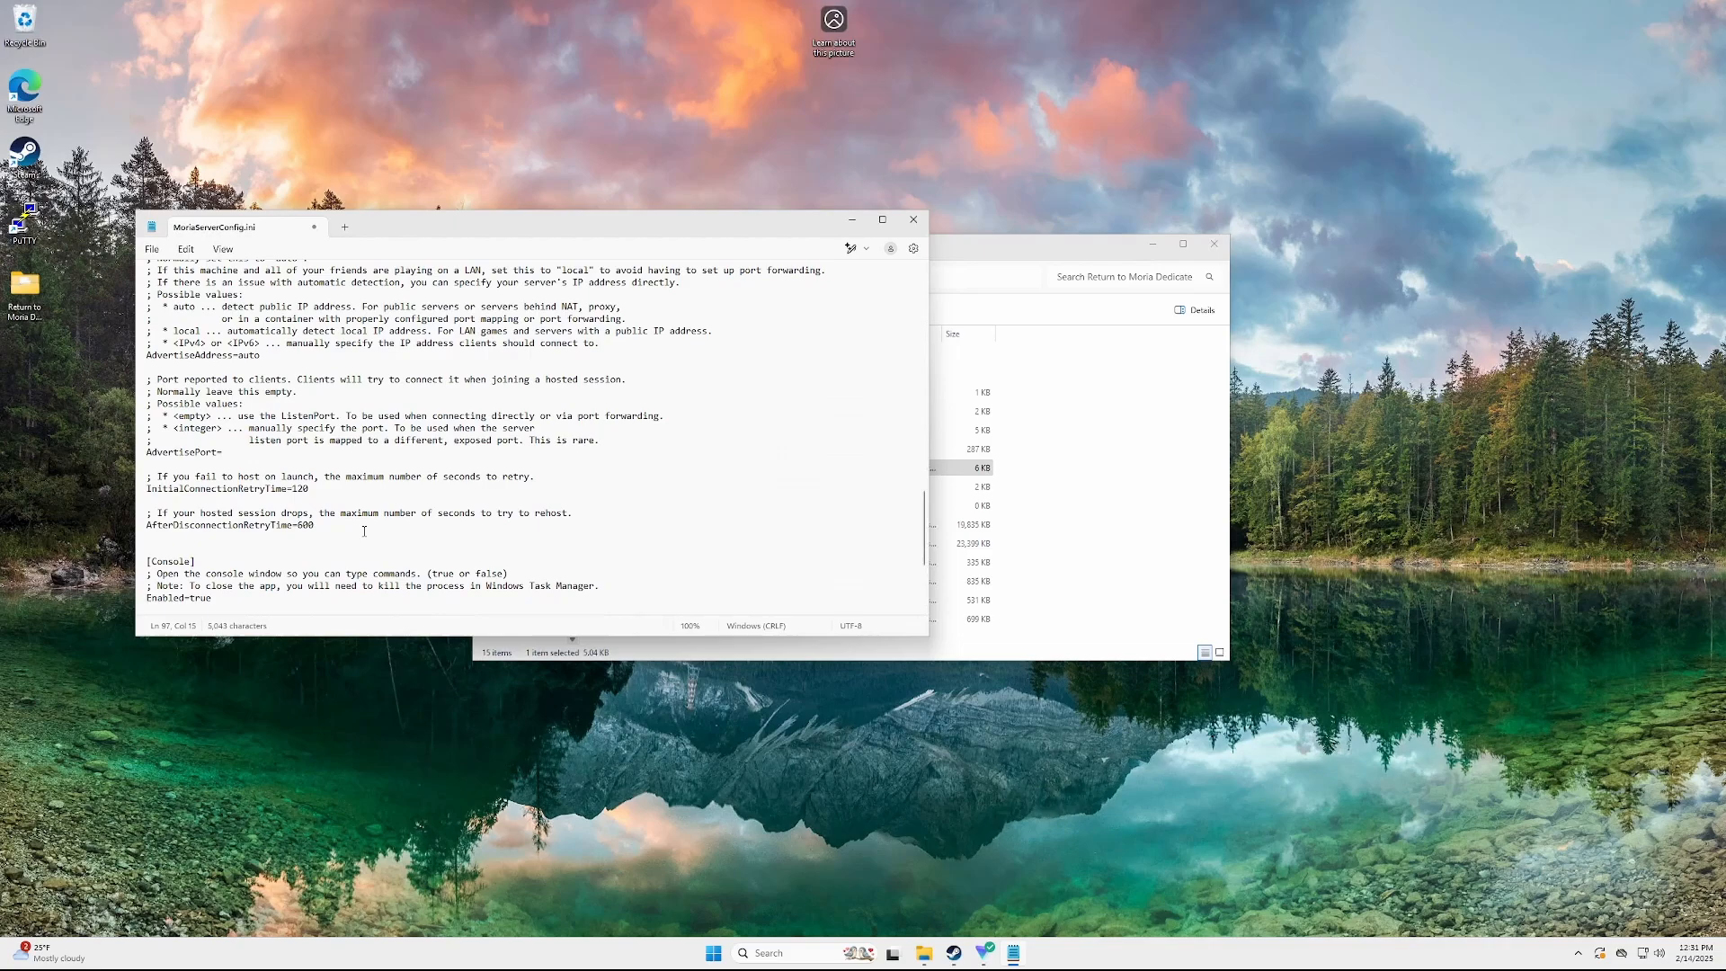
{"action": "scroll", "coordinate": [364, 531], "scroll_direction": "down", "scroll_amount": 5}
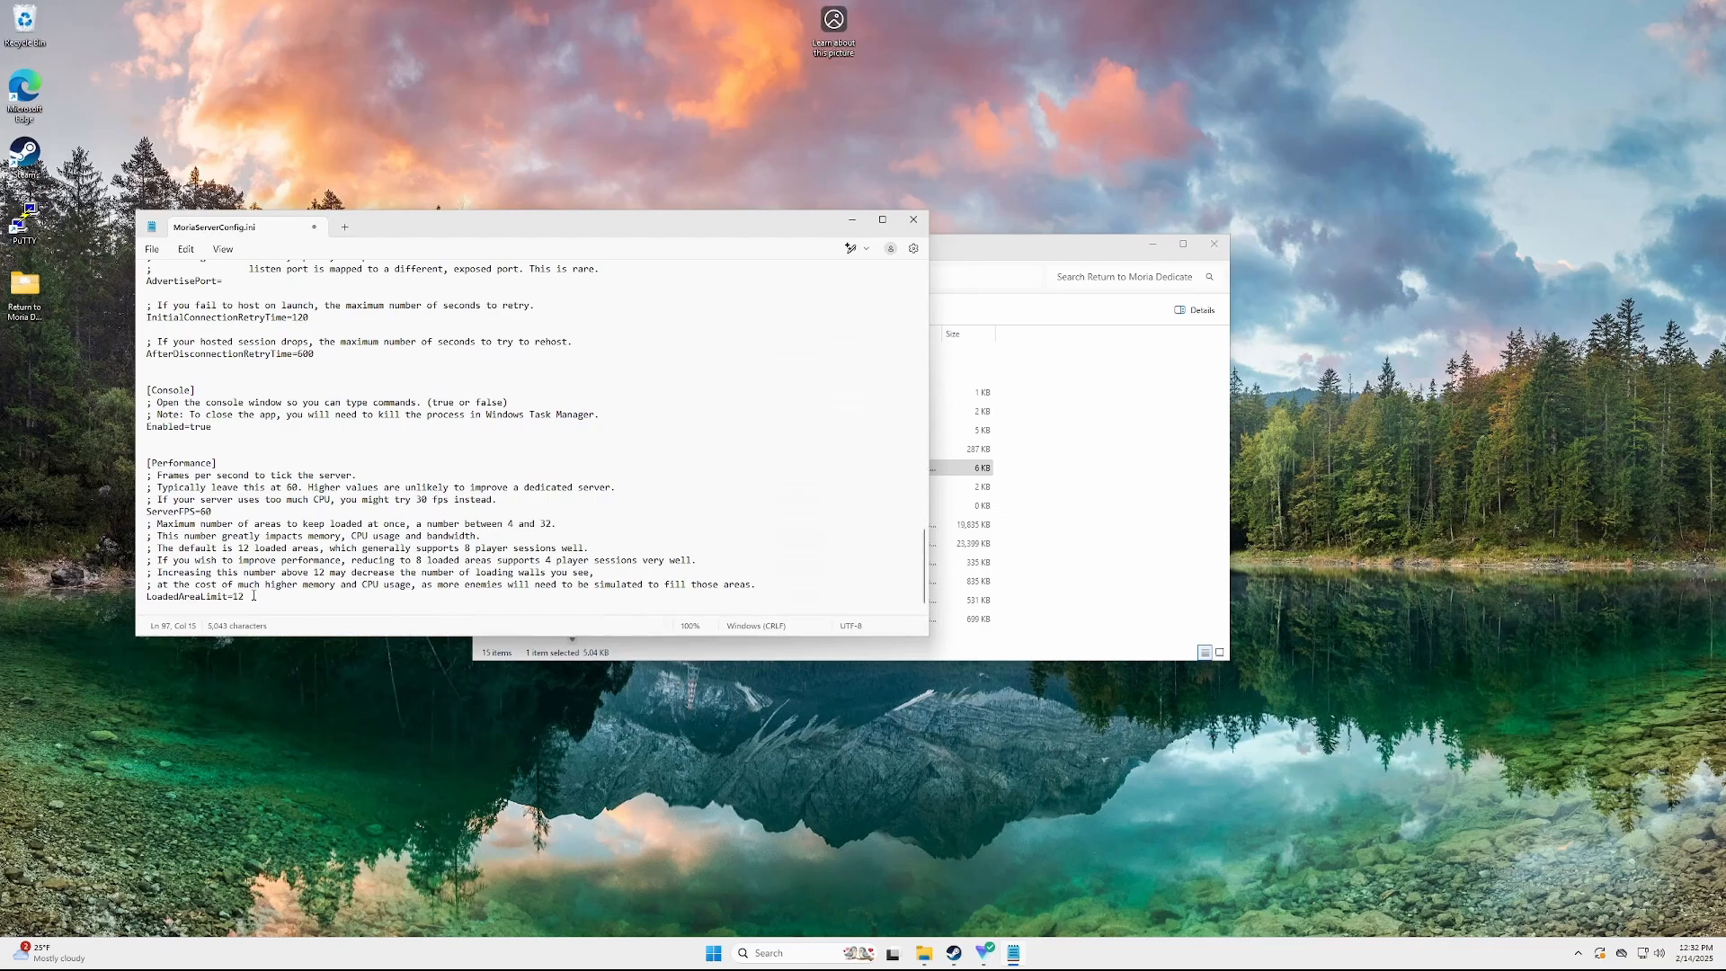
{"action": "left_click_drag", "start_coordinate": [594, 573], "coordinate": [321, 525]}
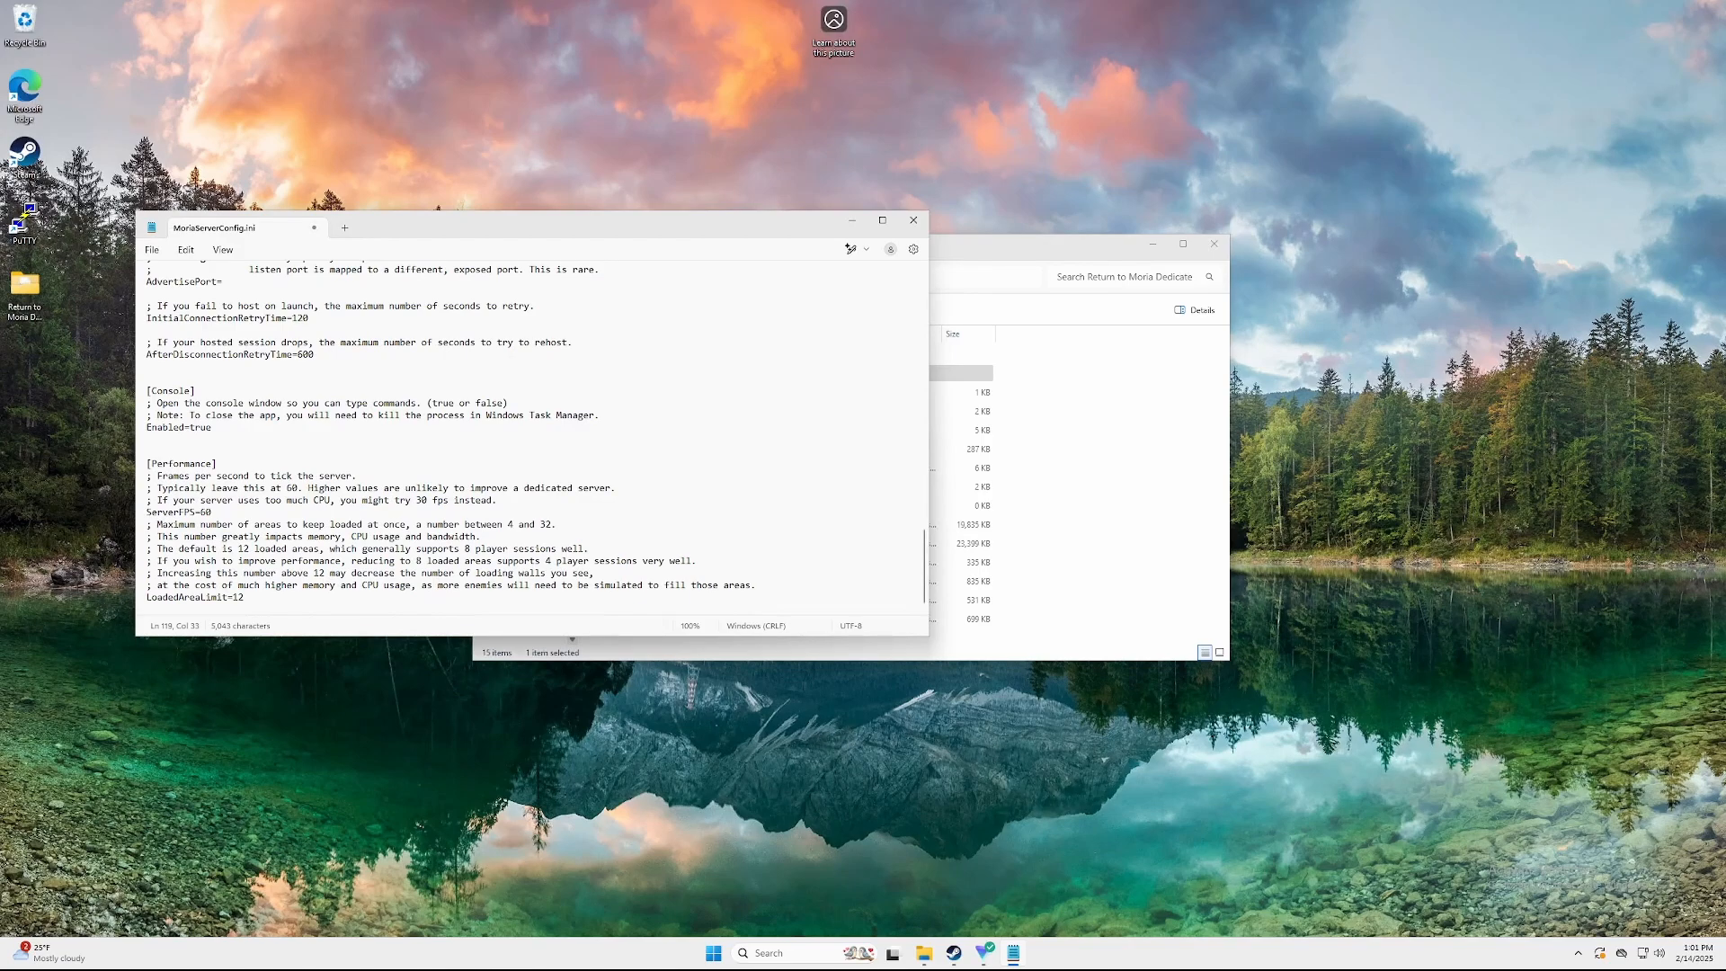
Start MoriaServer.exe from the Return to Moria Dedicated Server folder
{"action": "left_click", "coordinate": [1143, 467]}
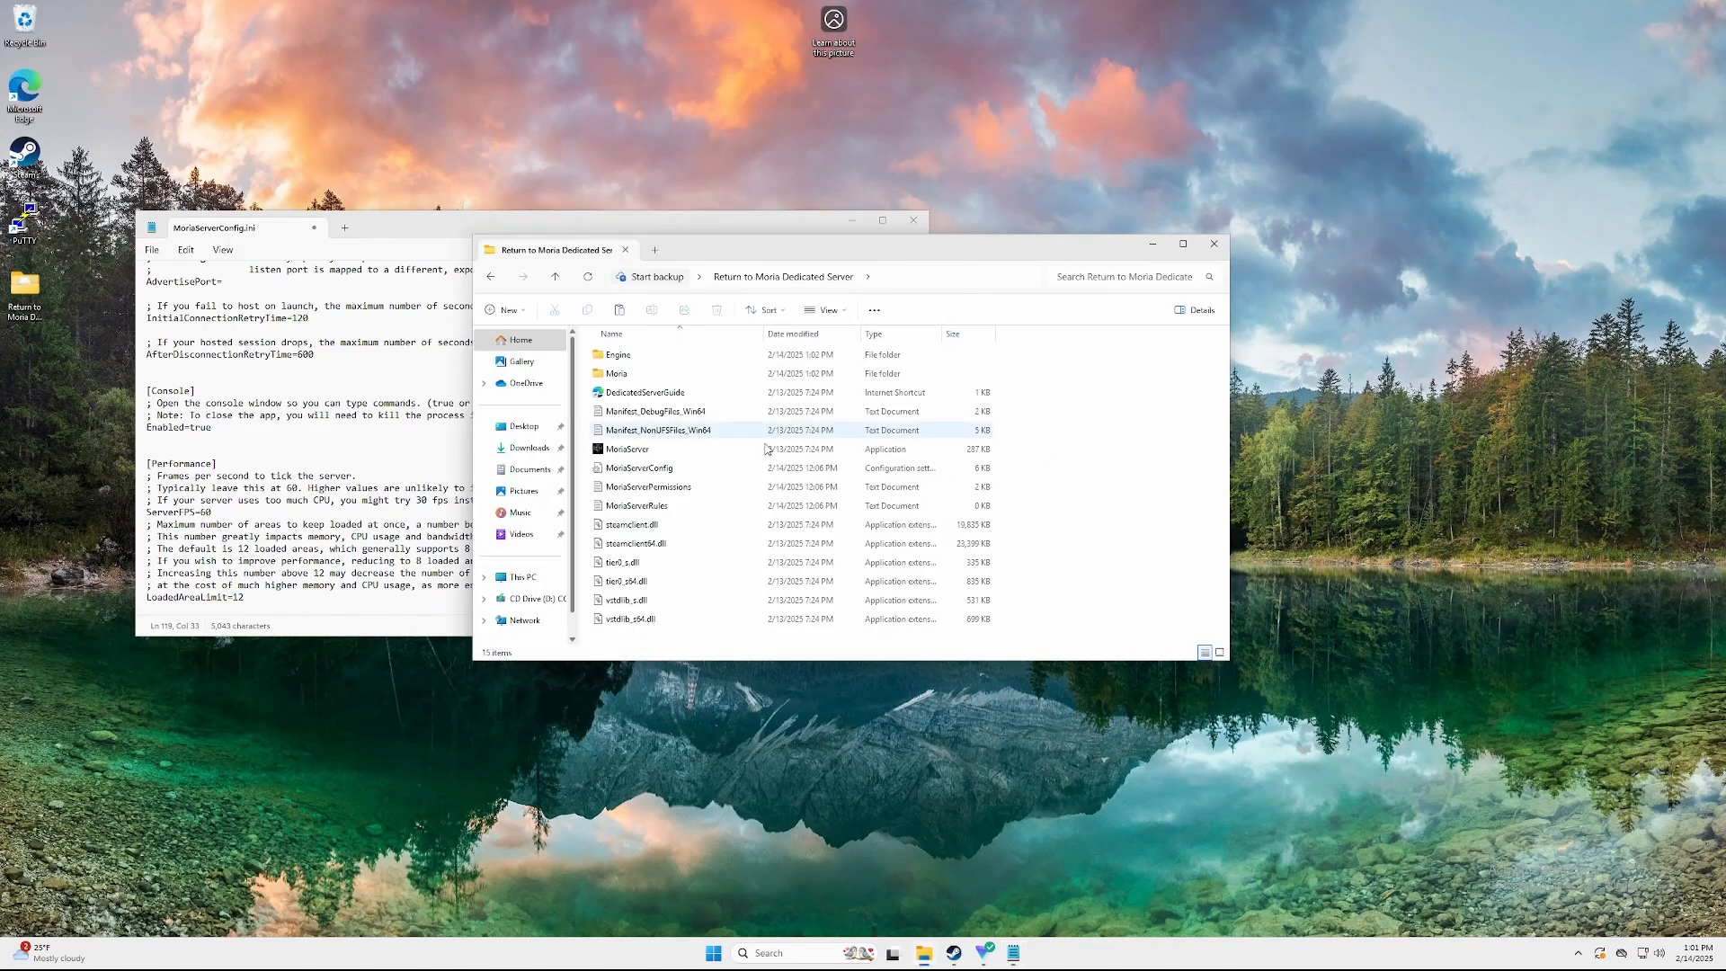
{"action": "double_click", "coordinate": [647, 450]}
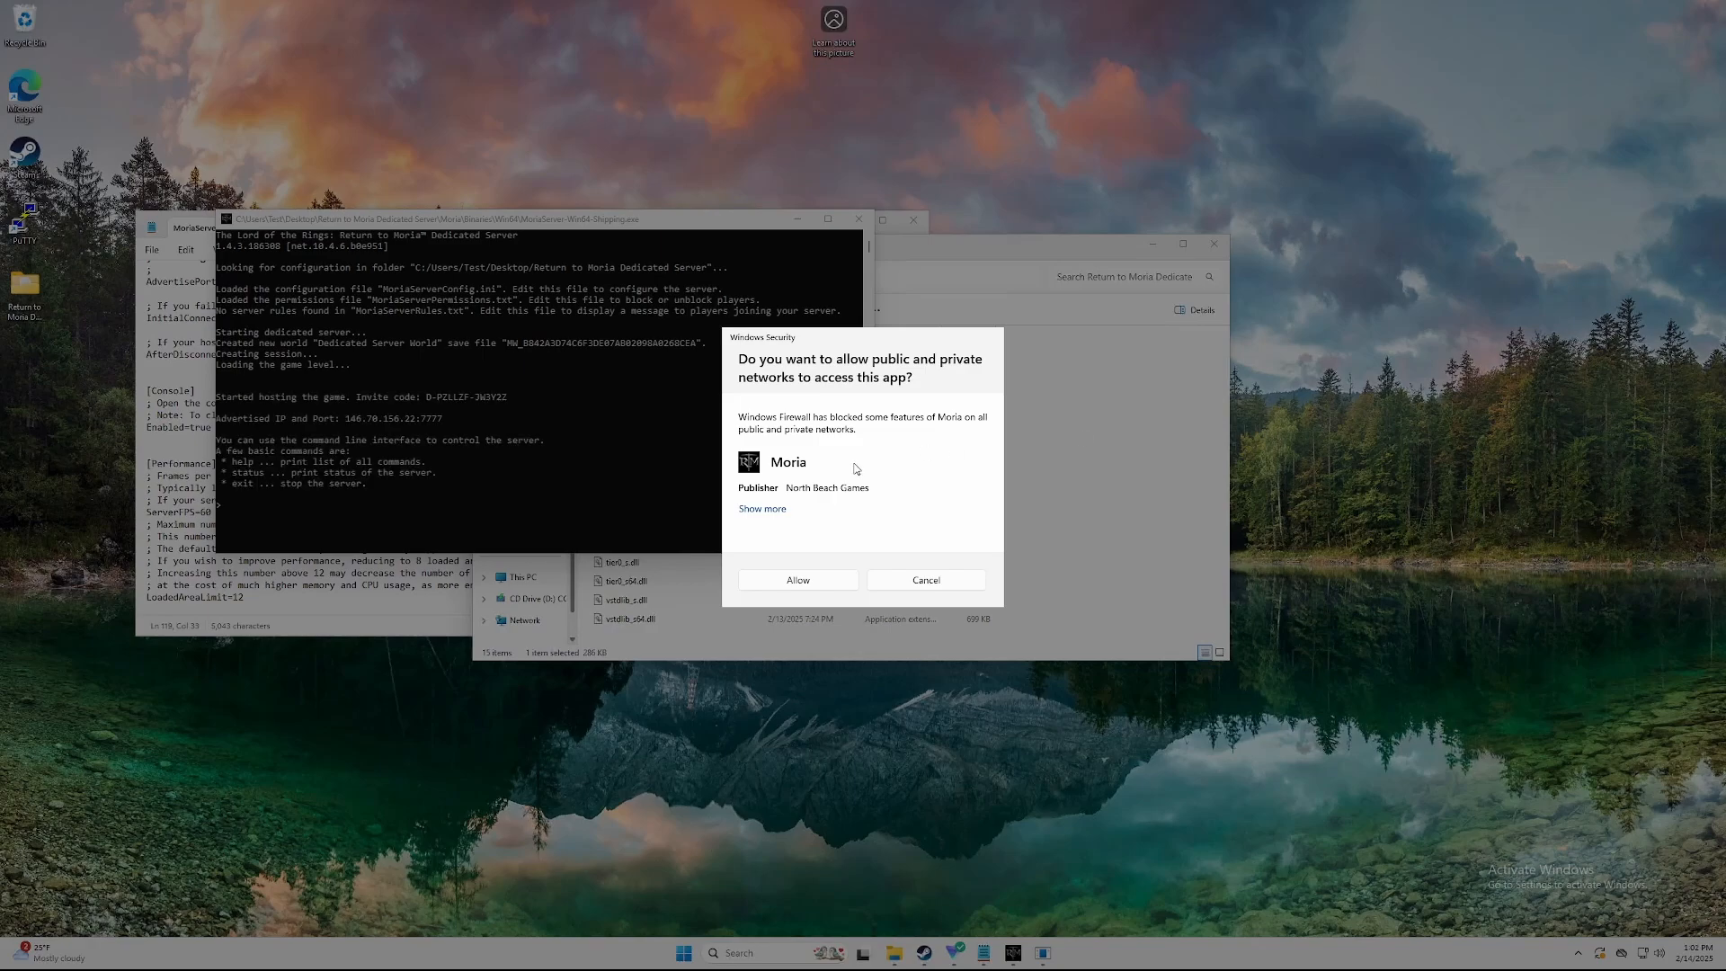
Allow Moria through the Windows firewall on public and private networks
{"action": "left_click", "coordinate": [786, 582]}
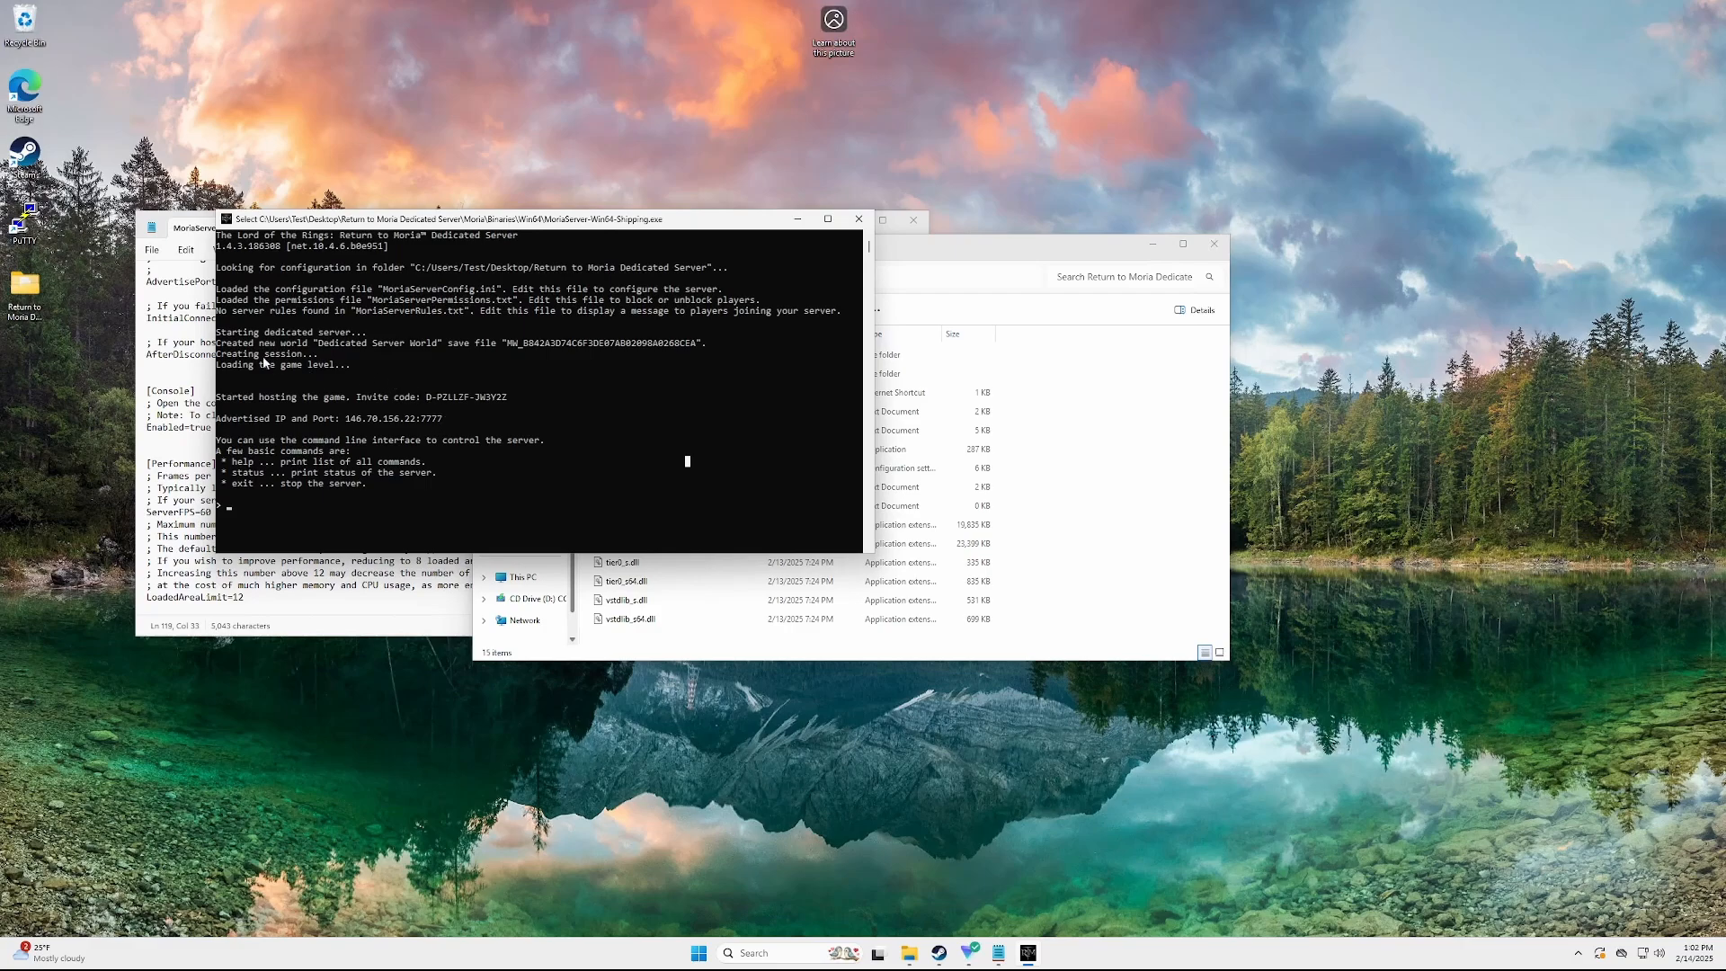
Note the new world save, invite code and IP/port lines, then stop the server with exit
{"action": "left_click_drag", "start_coordinate": [232, 345], "coordinate": [710, 346]}
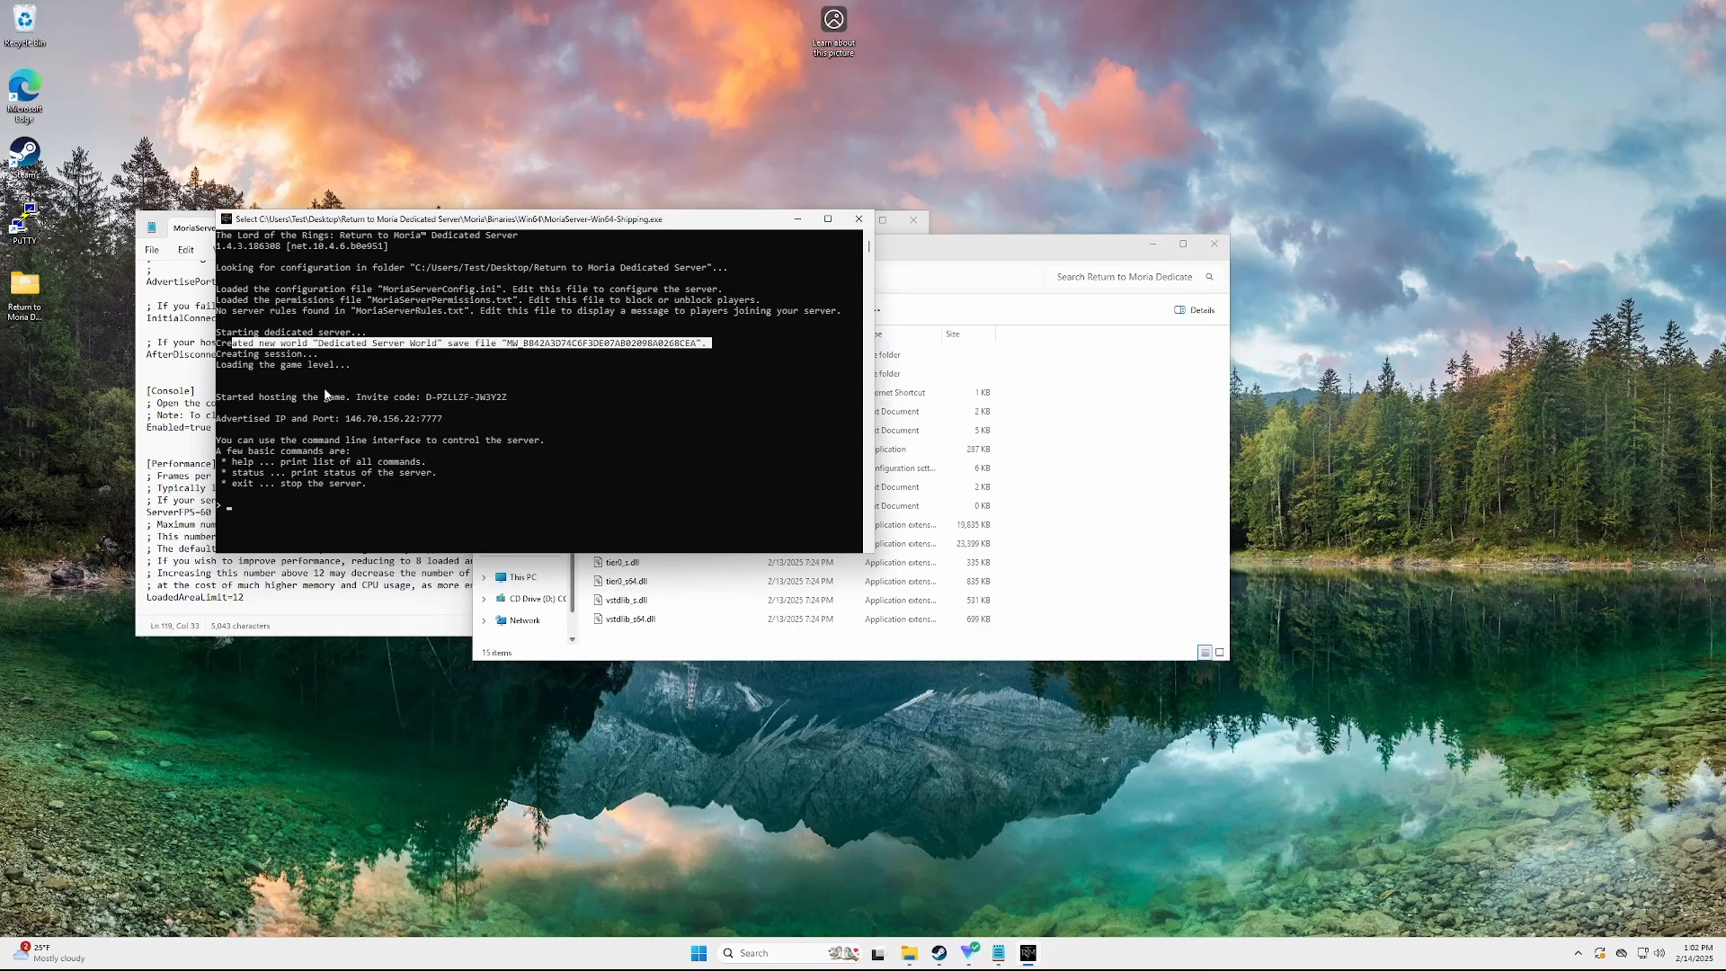
{"action": "left_click_drag", "start_coordinate": [251, 397], "coordinate": [512, 402]}
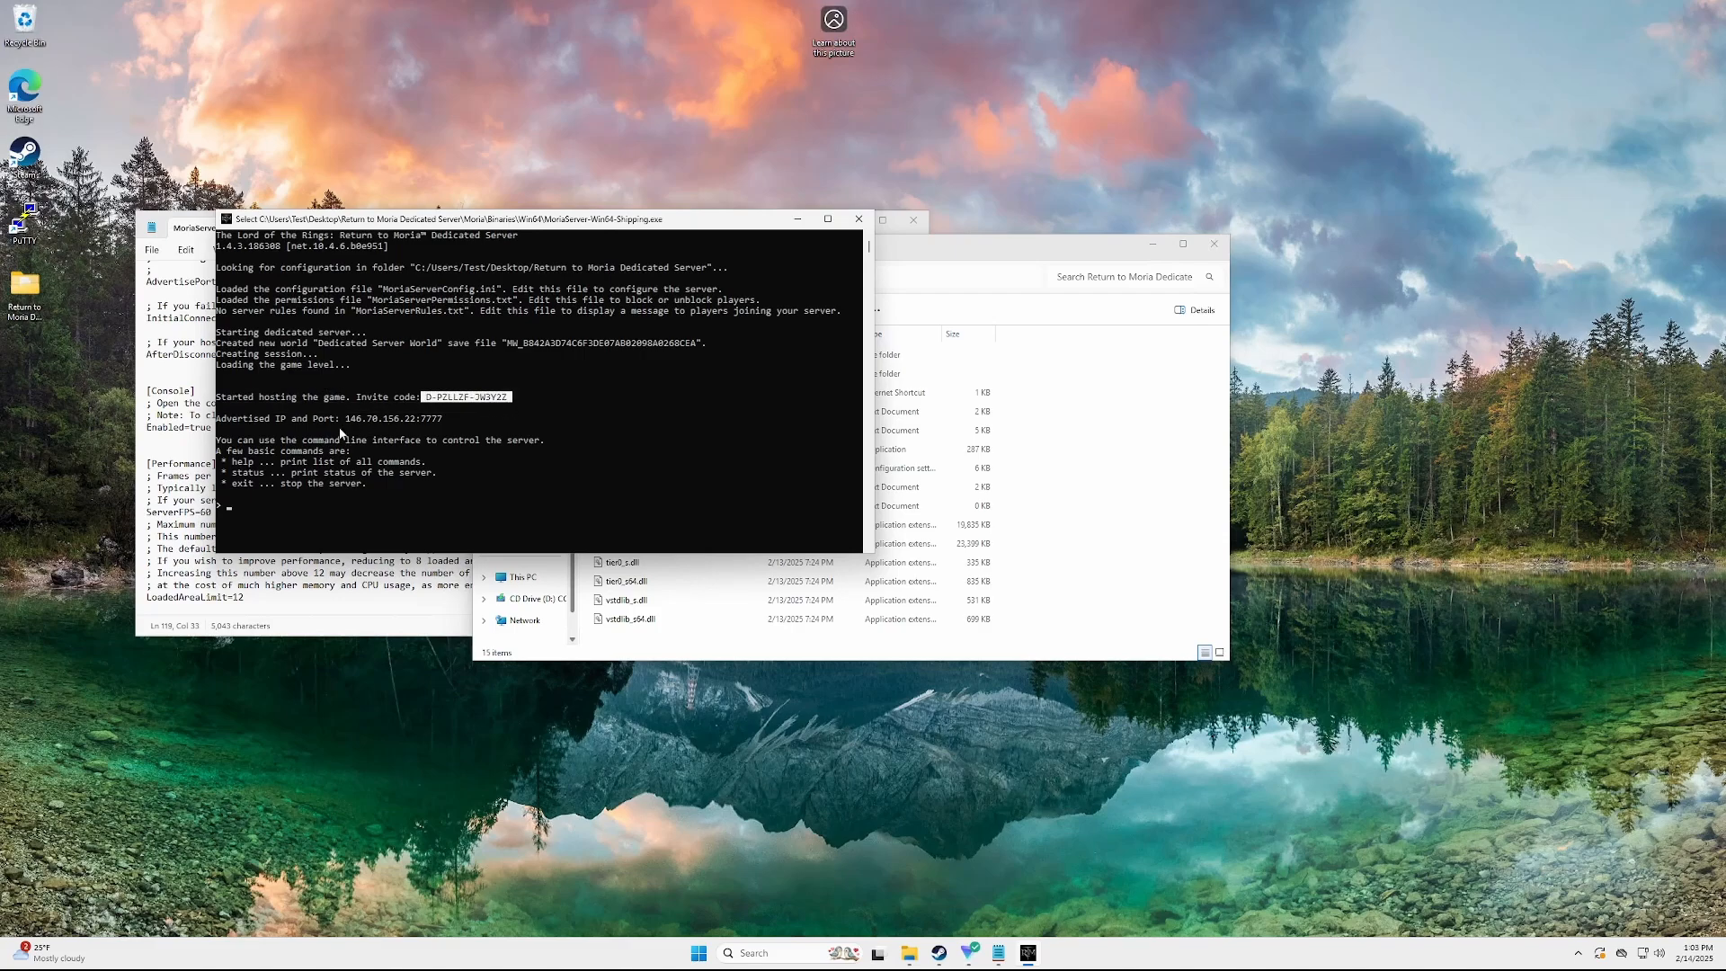
{"action": "left_click_drag", "start_coordinate": [340, 420], "coordinate": [447, 419]}
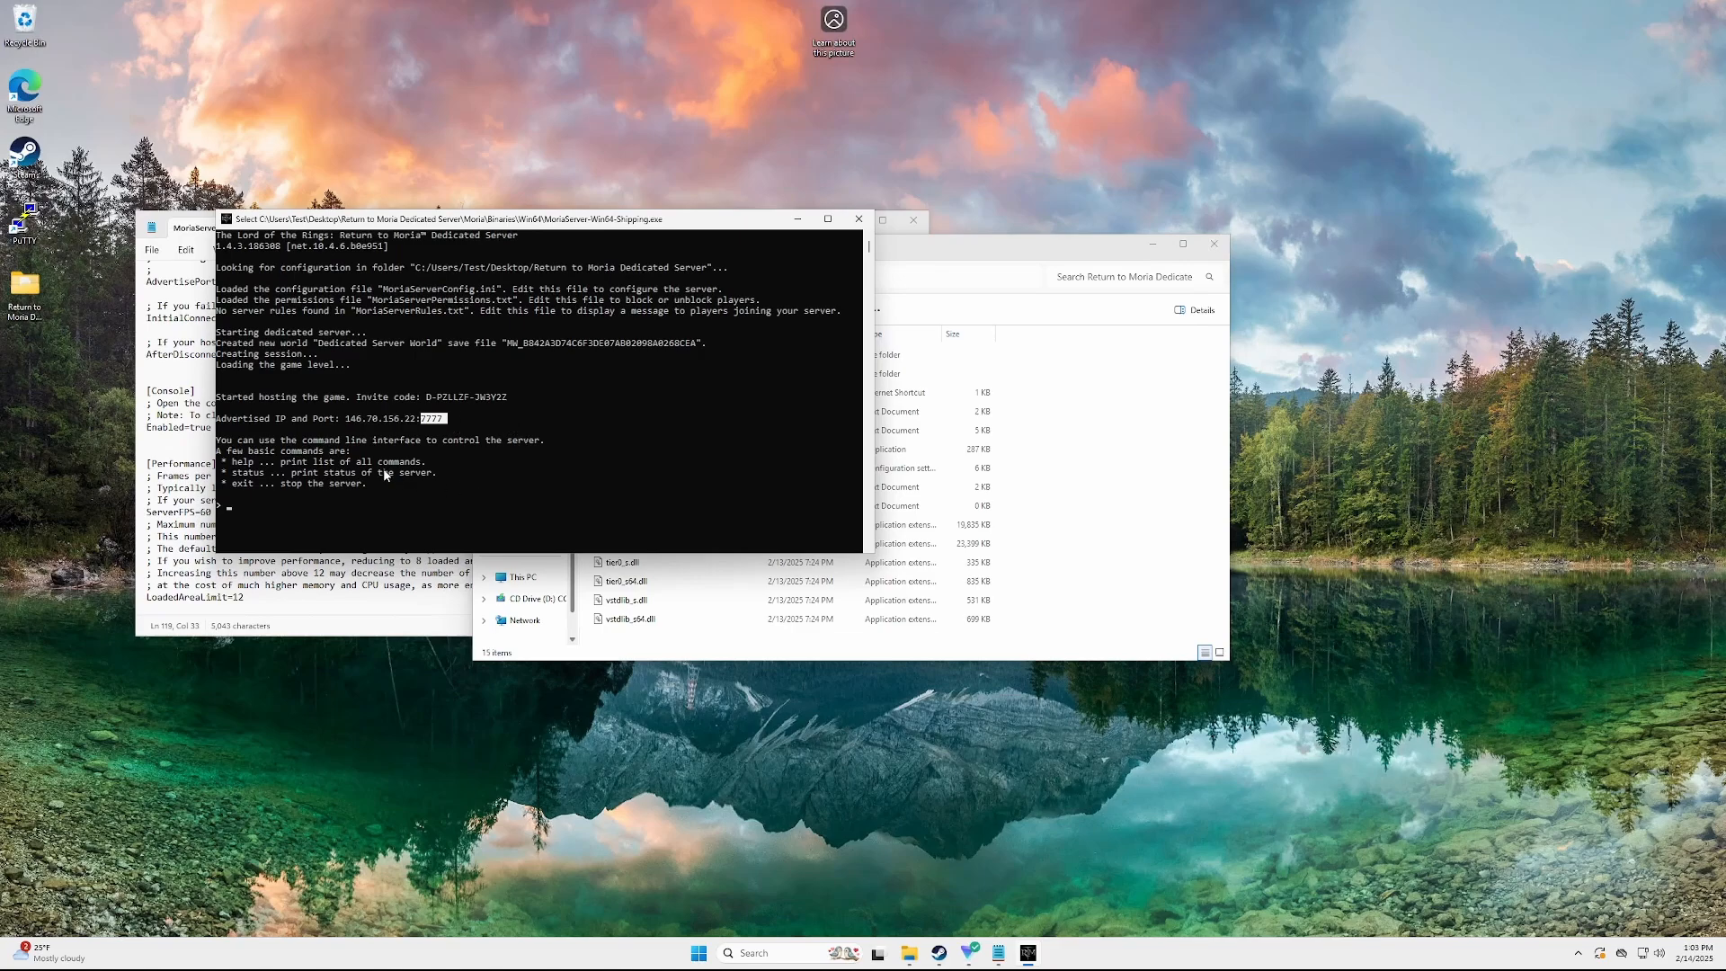
{"action": "left_click", "coordinate": [273, 512]}
{"action": "type", "text": "exit"}
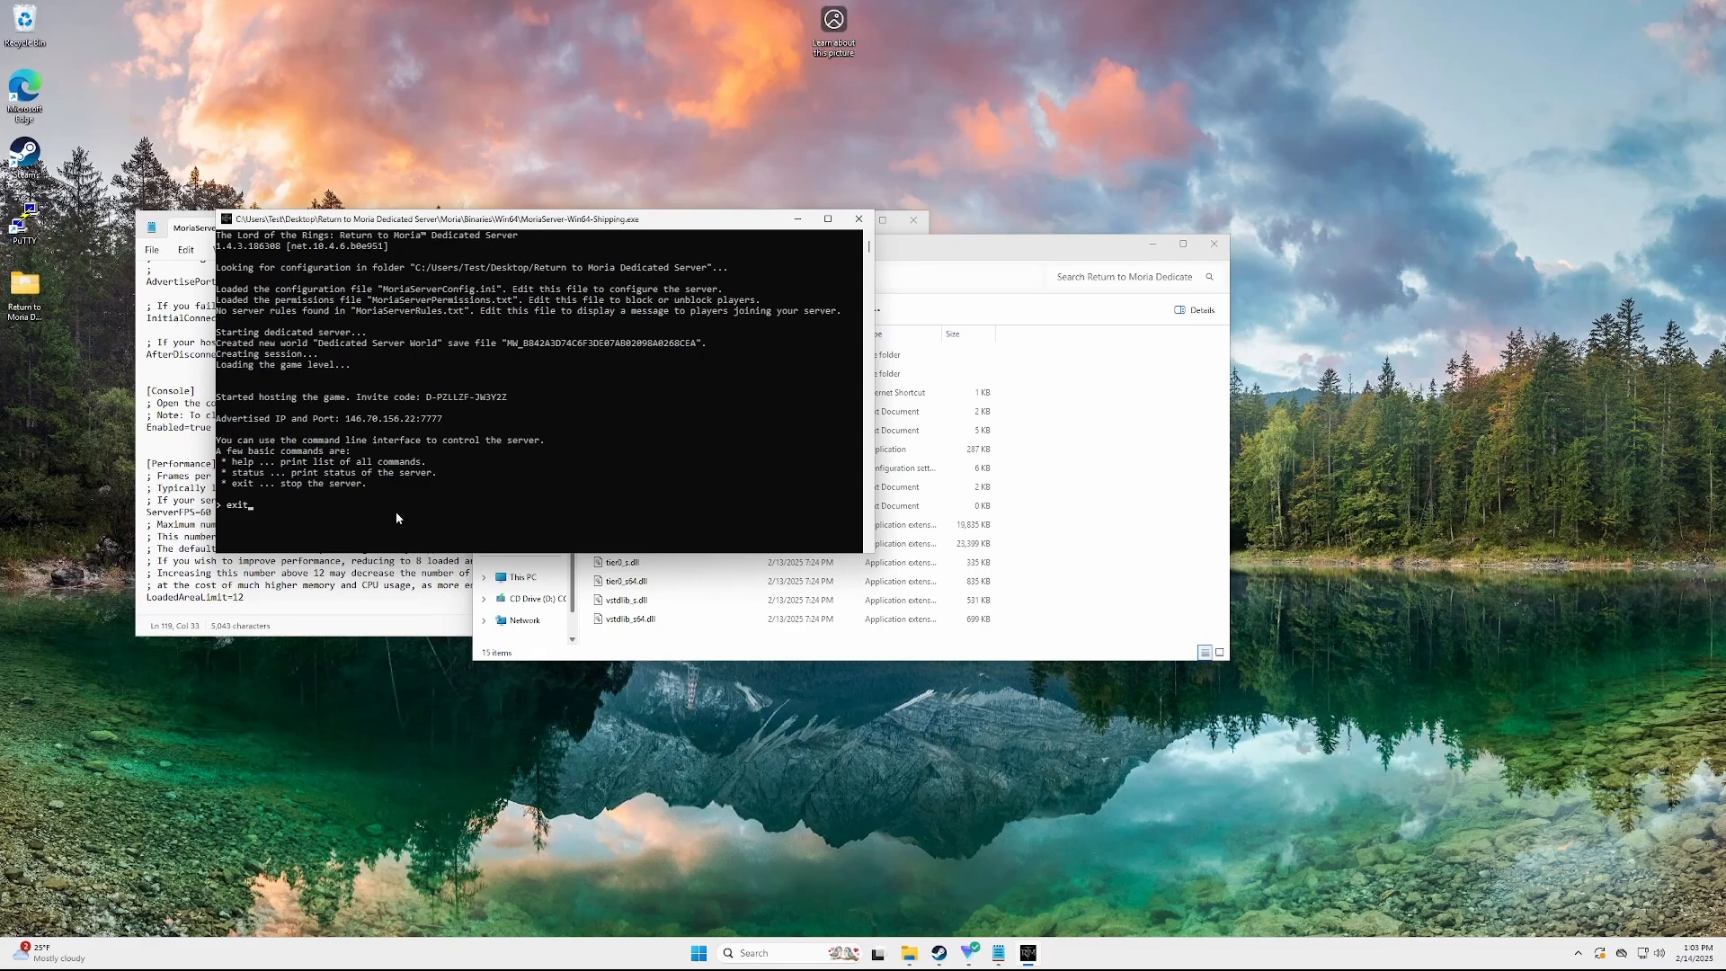
{"action": "key", "text": "Return"}
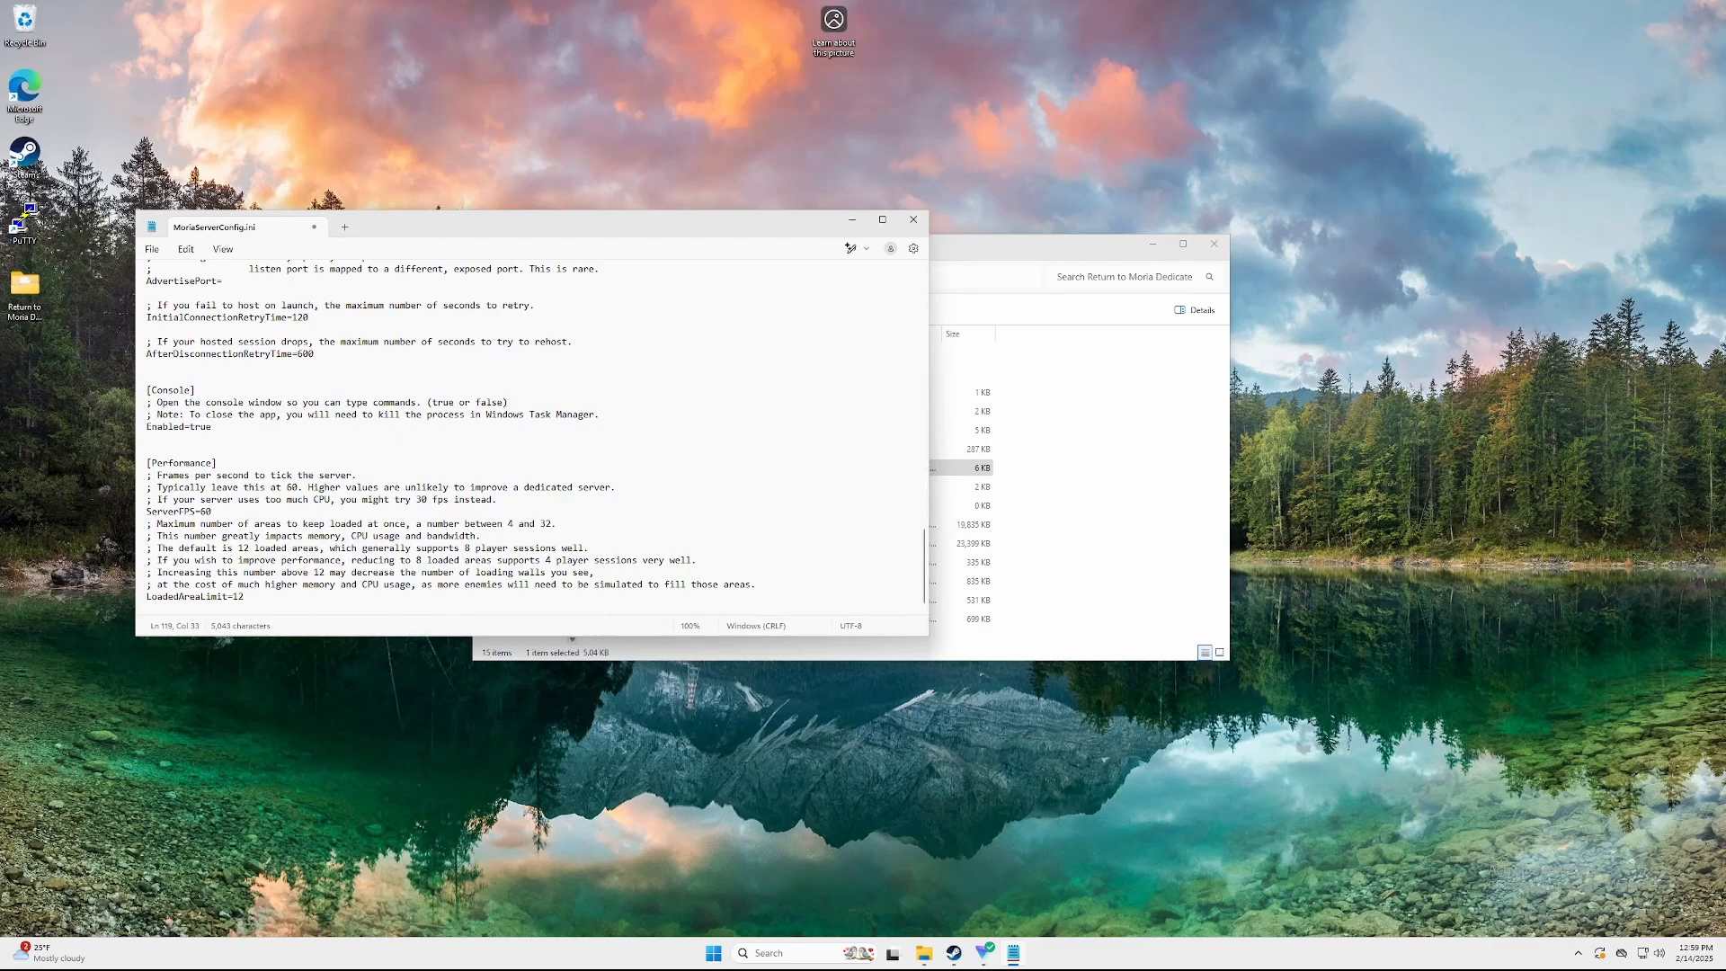
Open %APPDATA%/Moria/Saved and its SaveGamesSteam folder
{"action": "key", "text": "super+r"}
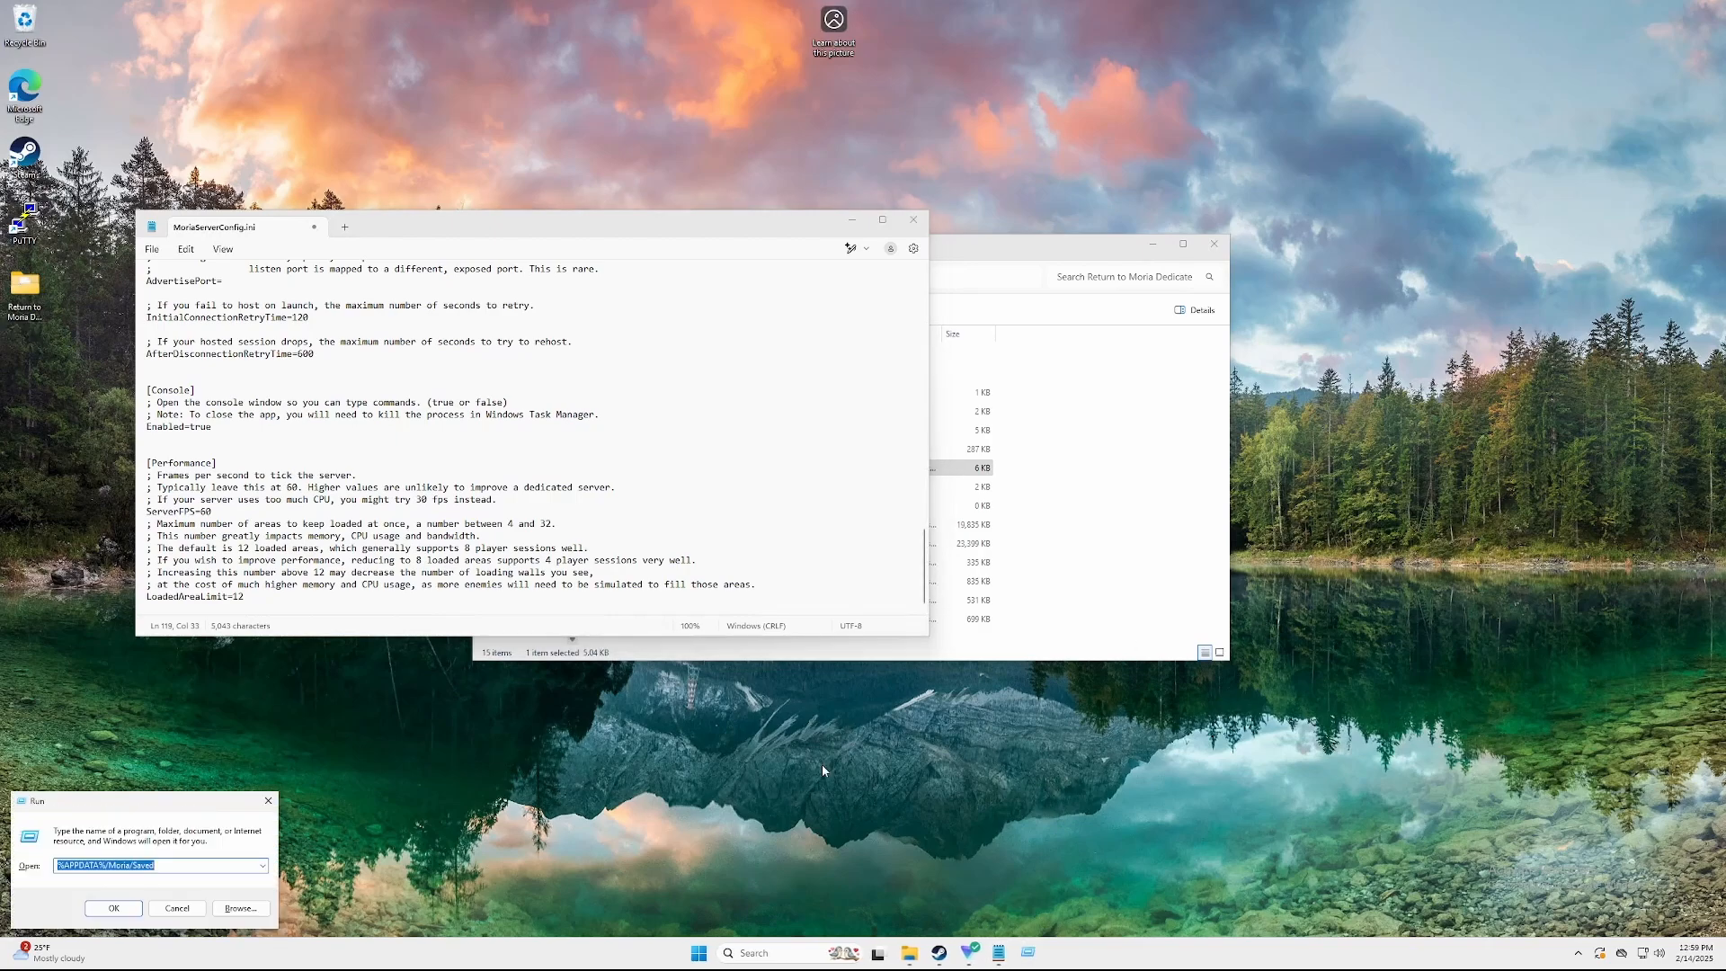
{"action": "left_click", "coordinate": [168, 864]}
{"action": "key", "text": "Return"}
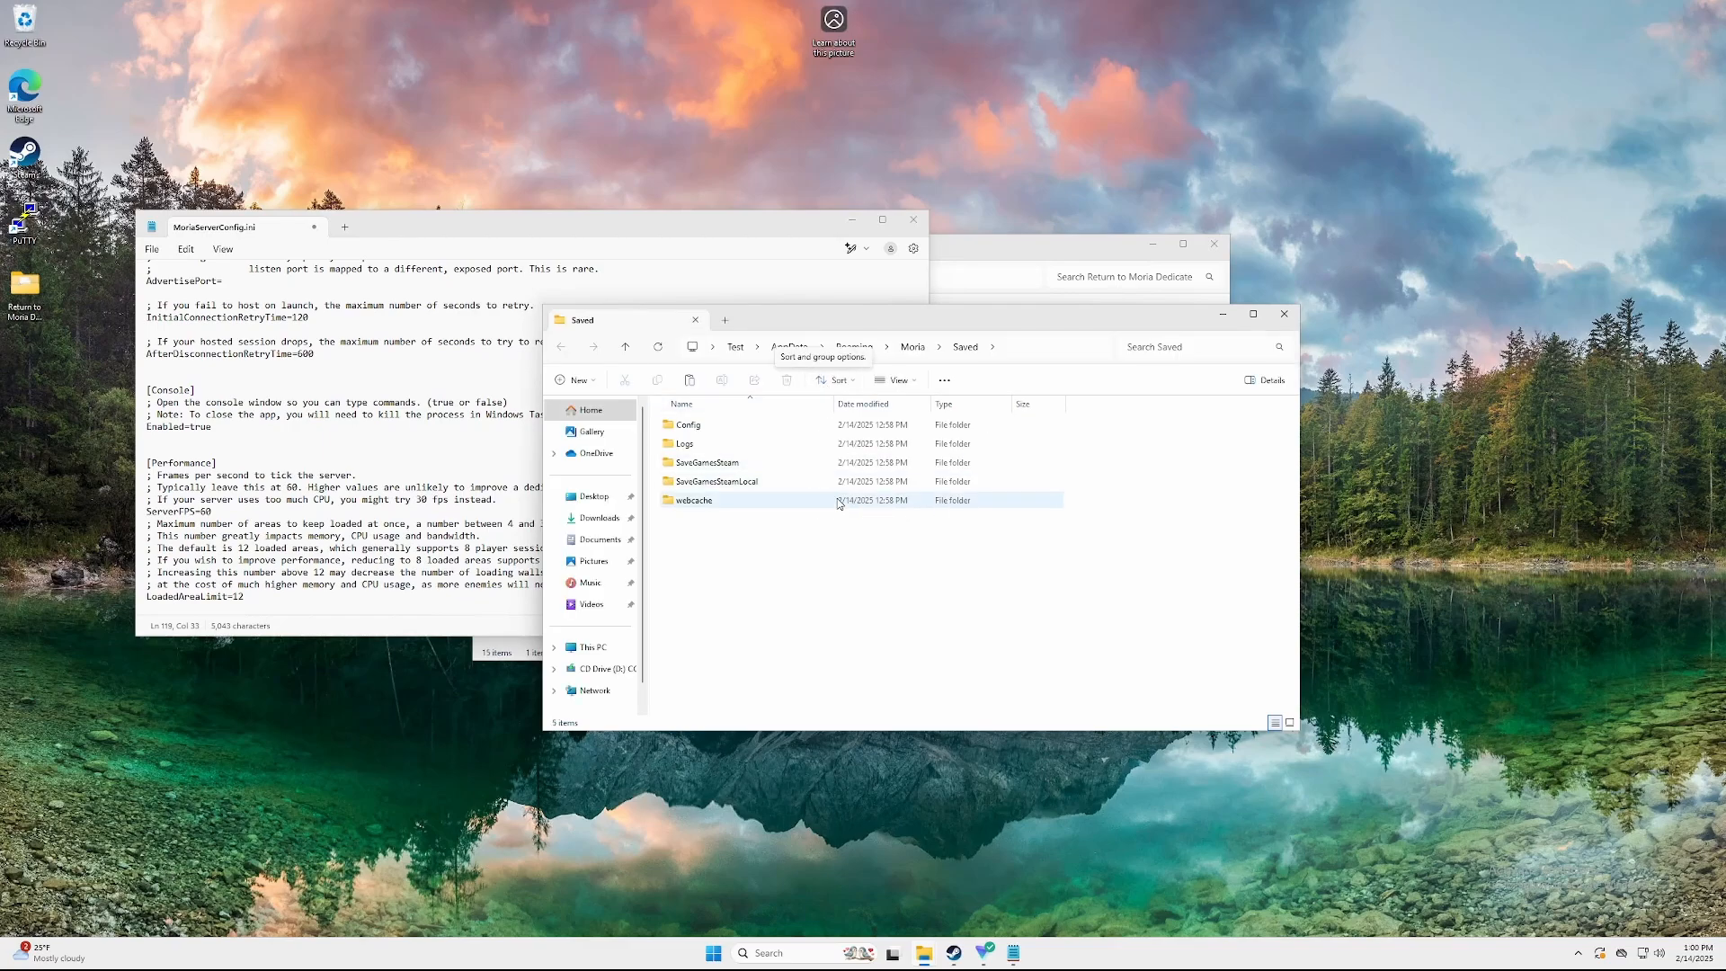
{"action": "double_click", "coordinate": [753, 464]}
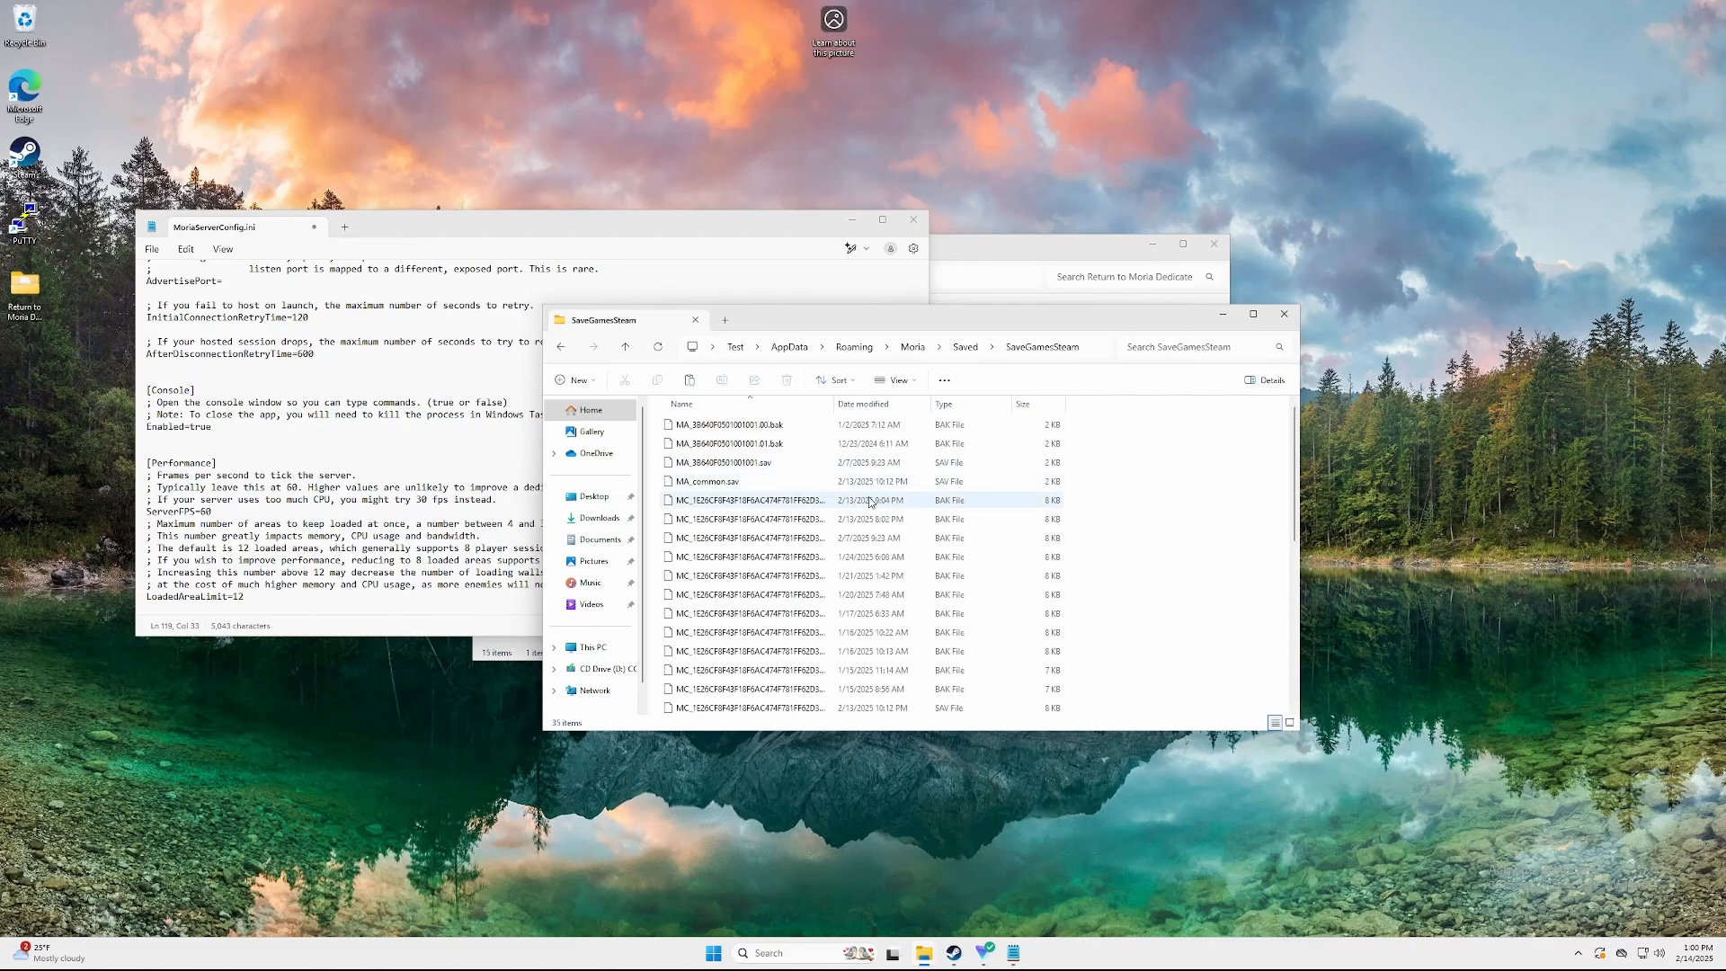
Sort the saves, copy the 1,787 KB MW_ world save and close SaveGamesSteam
{"action": "left_click", "coordinate": [738, 405]}
{"action": "left_click", "coordinate": [739, 406]}
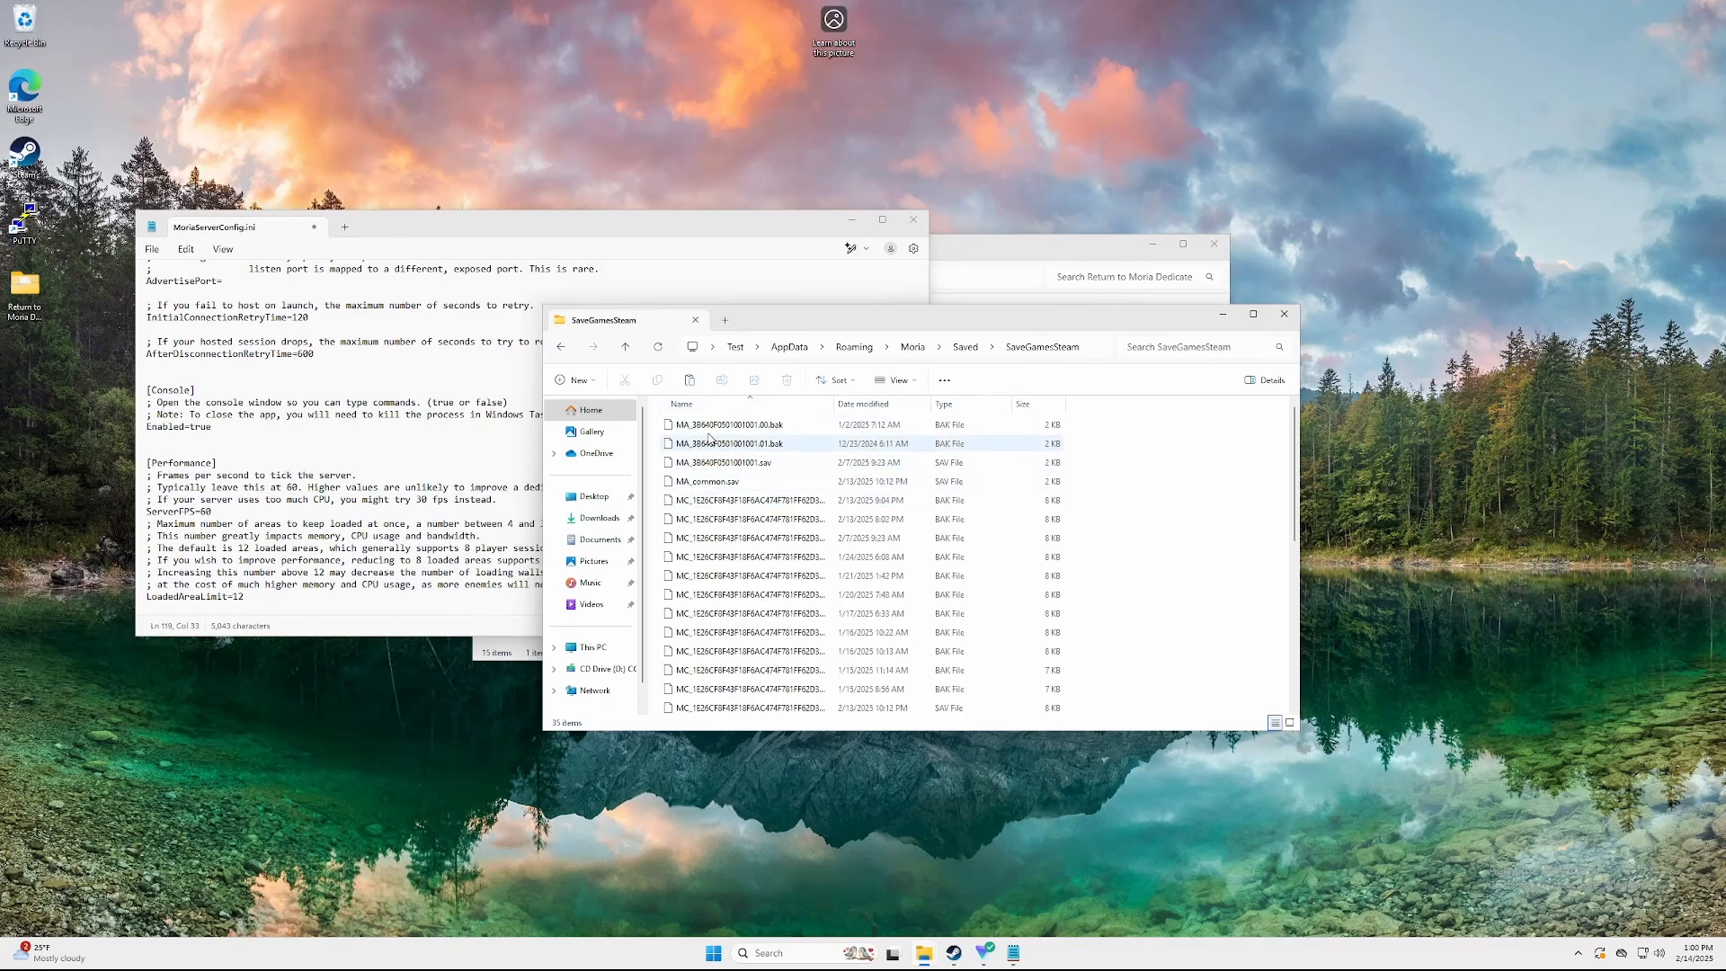
{"action": "scroll", "coordinate": [737, 540], "scroll_direction": "down", "scroll_amount": 6}
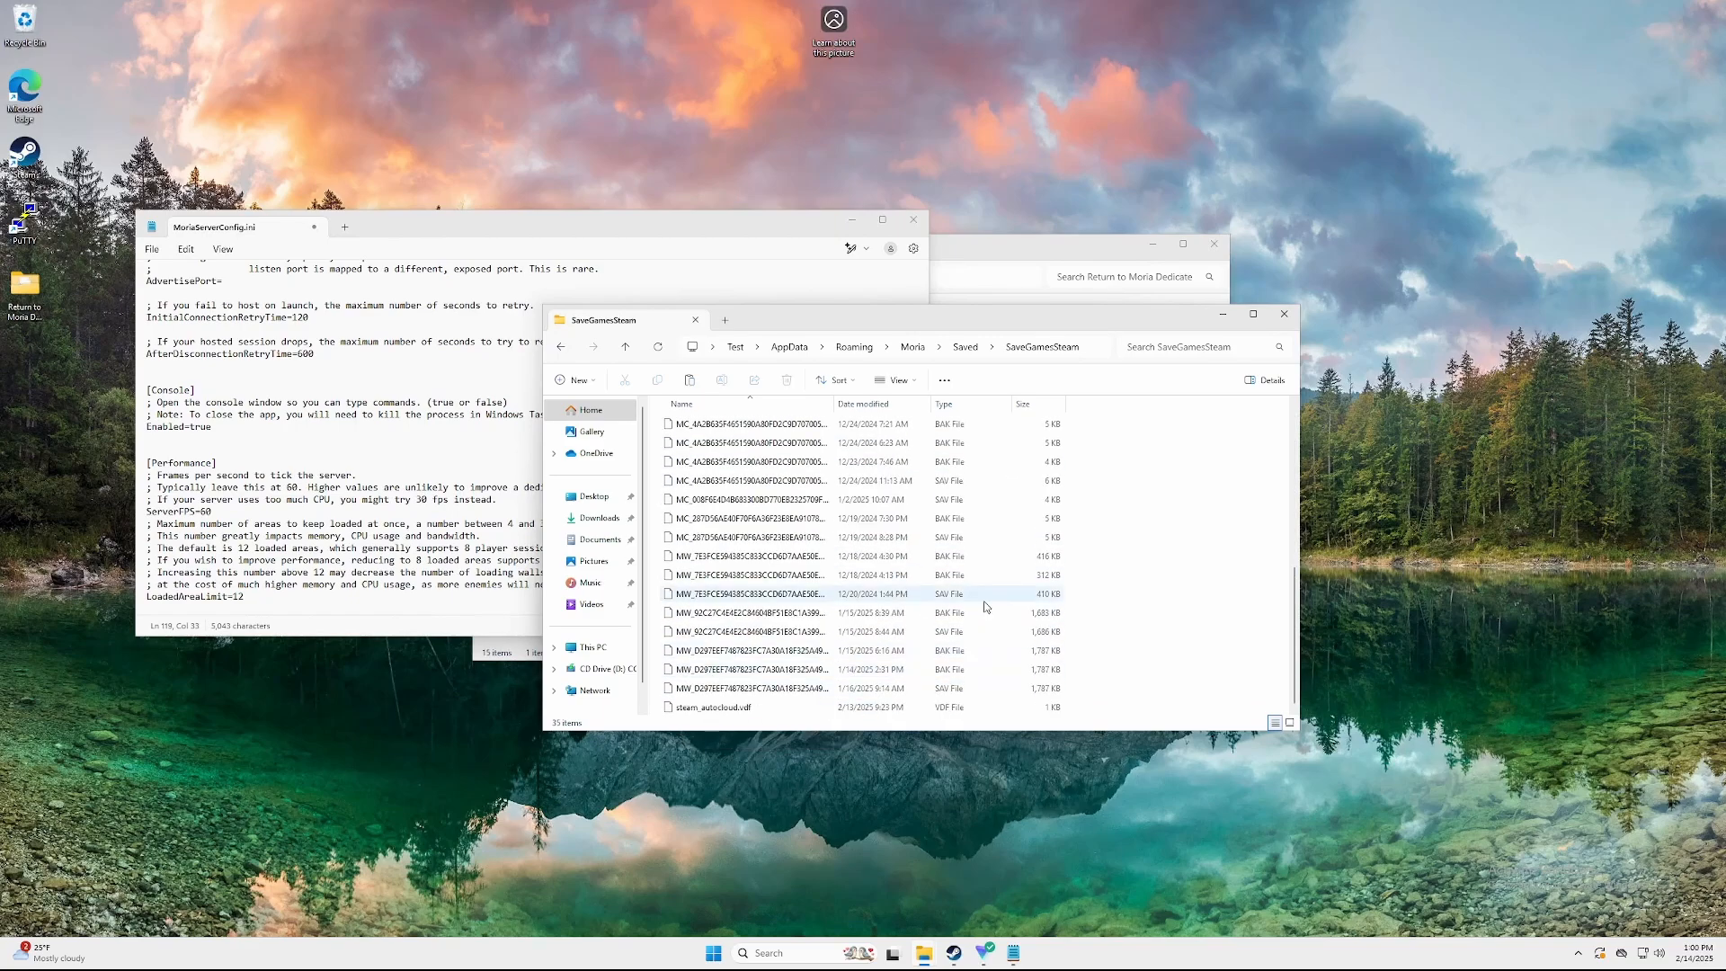
{"action": "left_click", "coordinate": [955, 403]}
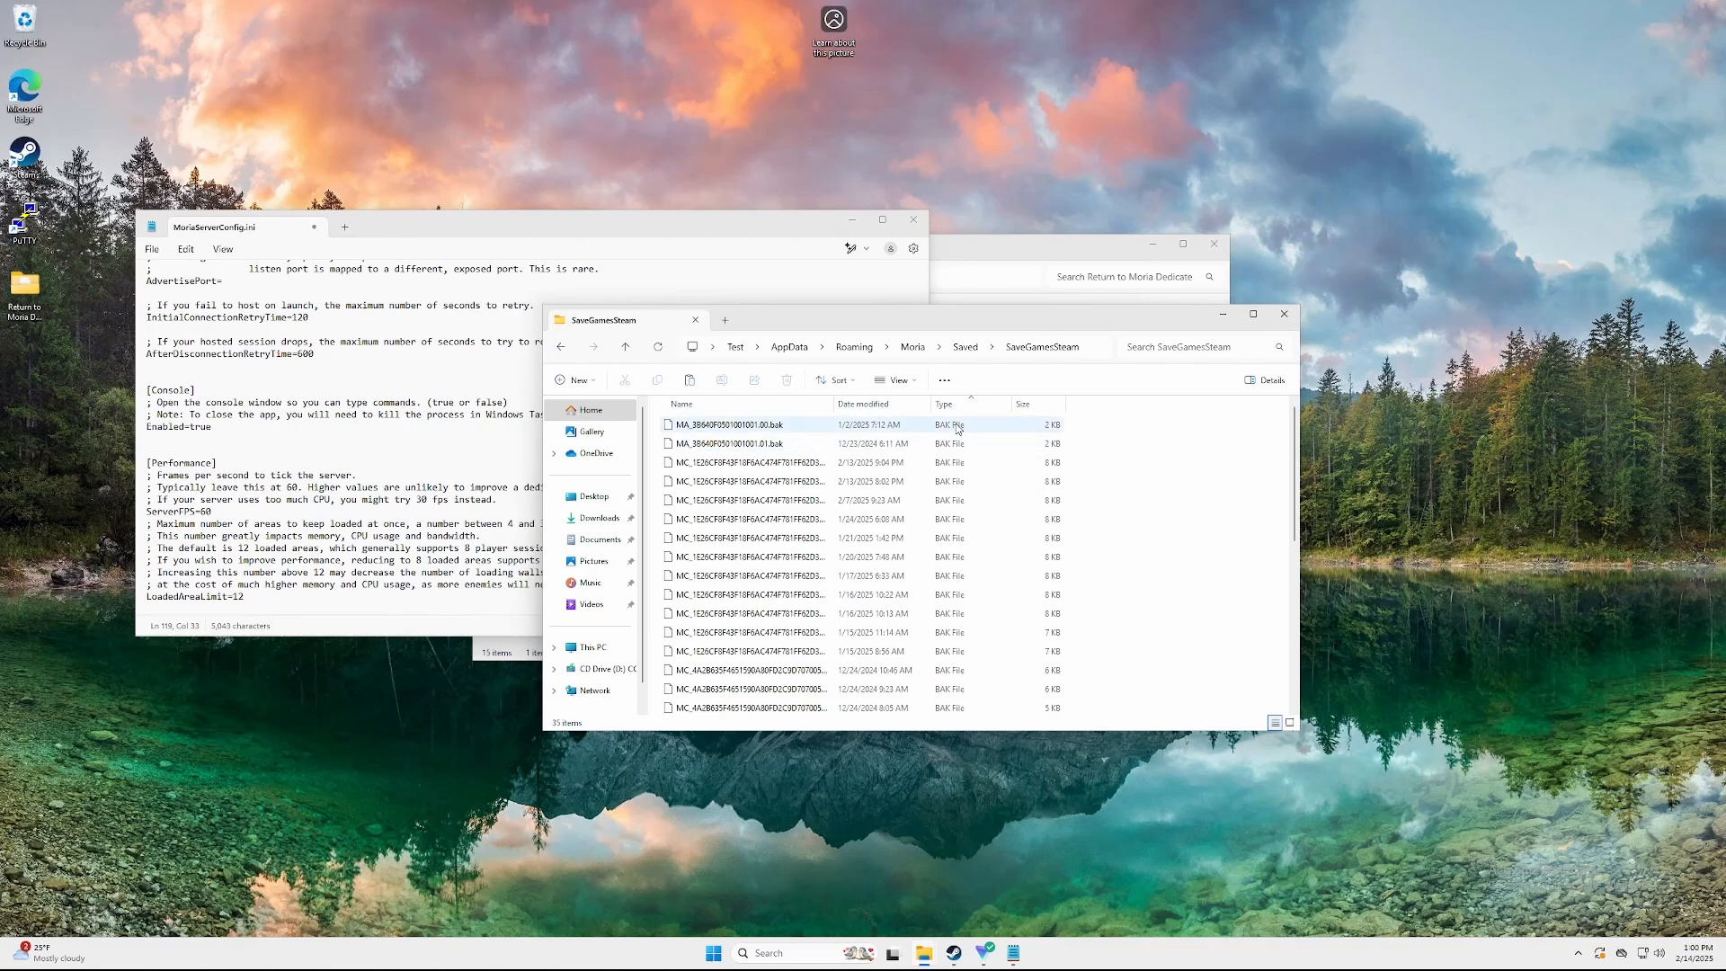
{"action": "scroll", "coordinate": [948, 557], "scroll_direction": "down", "scroll_amount": 6}
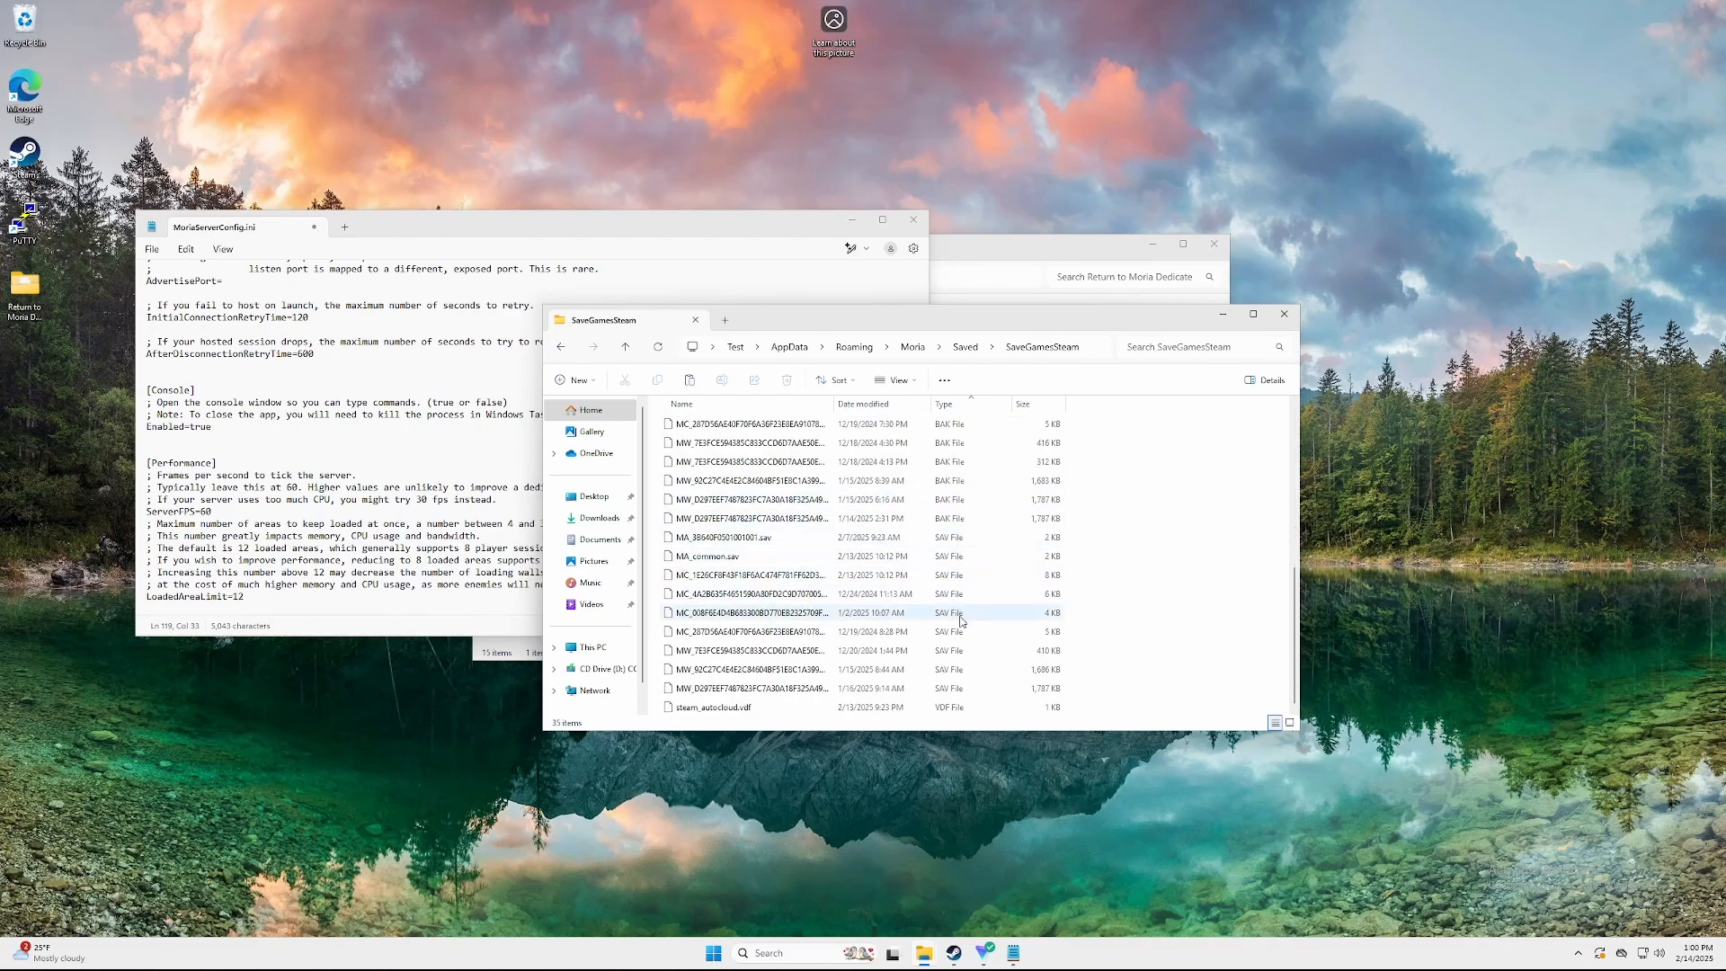
{"action": "left_click", "coordinate": [720, 404]}
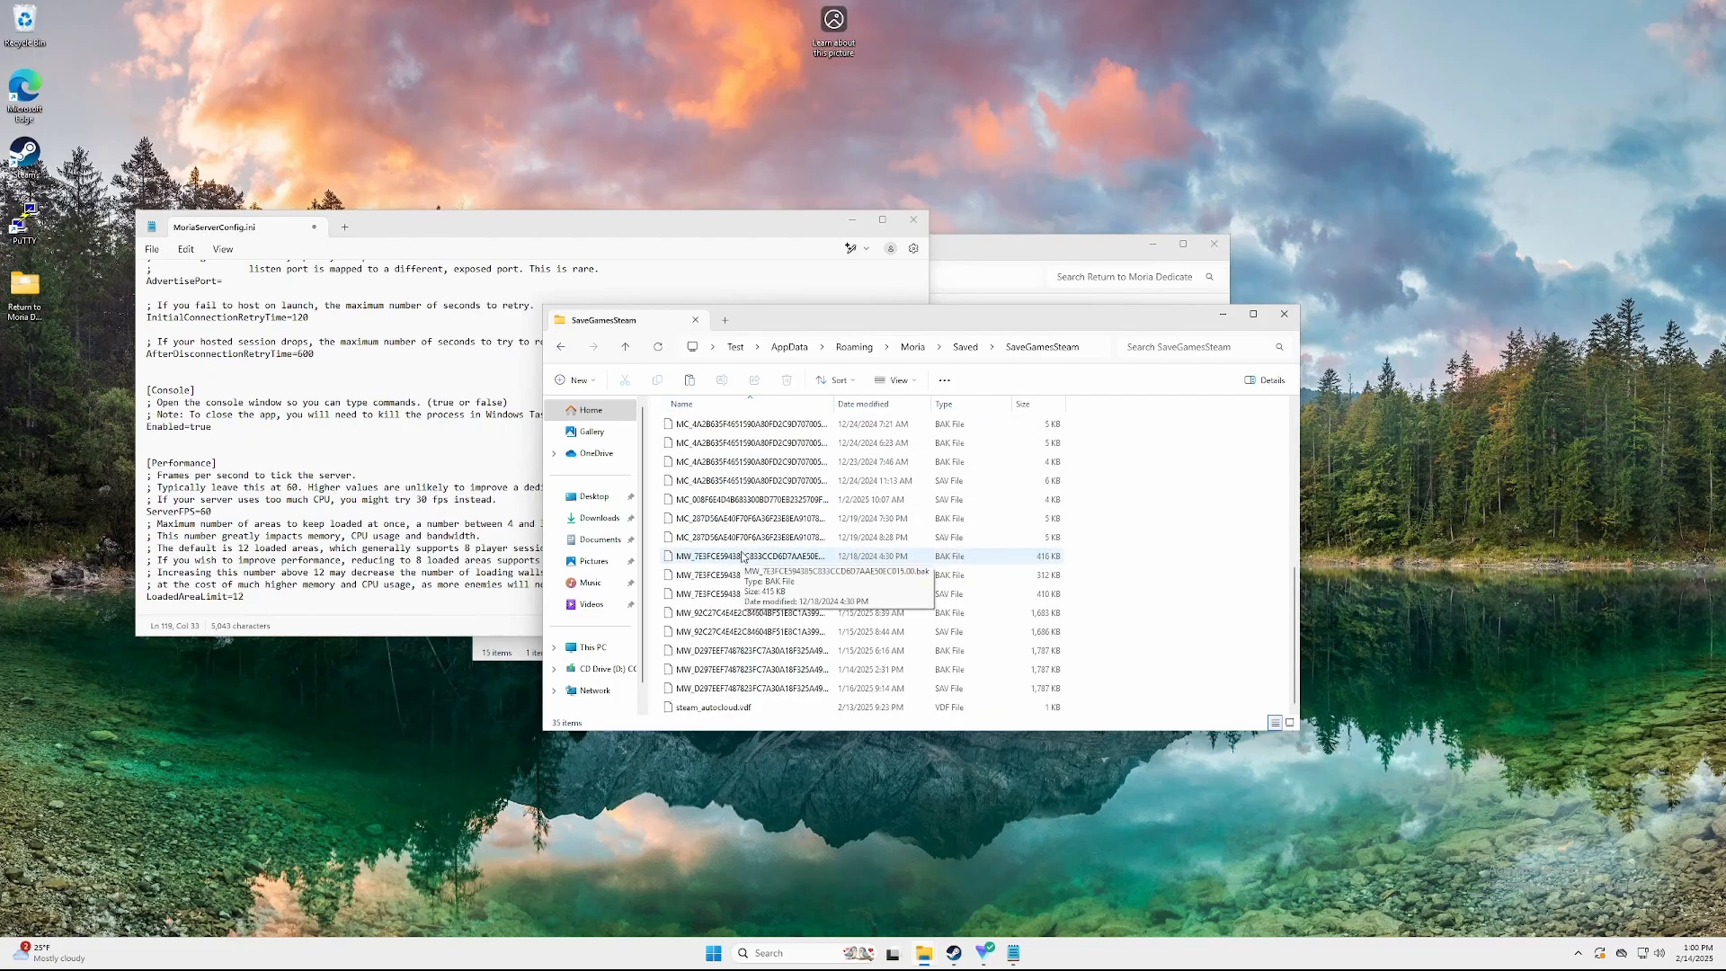
{"action": "right_click", "coordinate": [779, 688]}
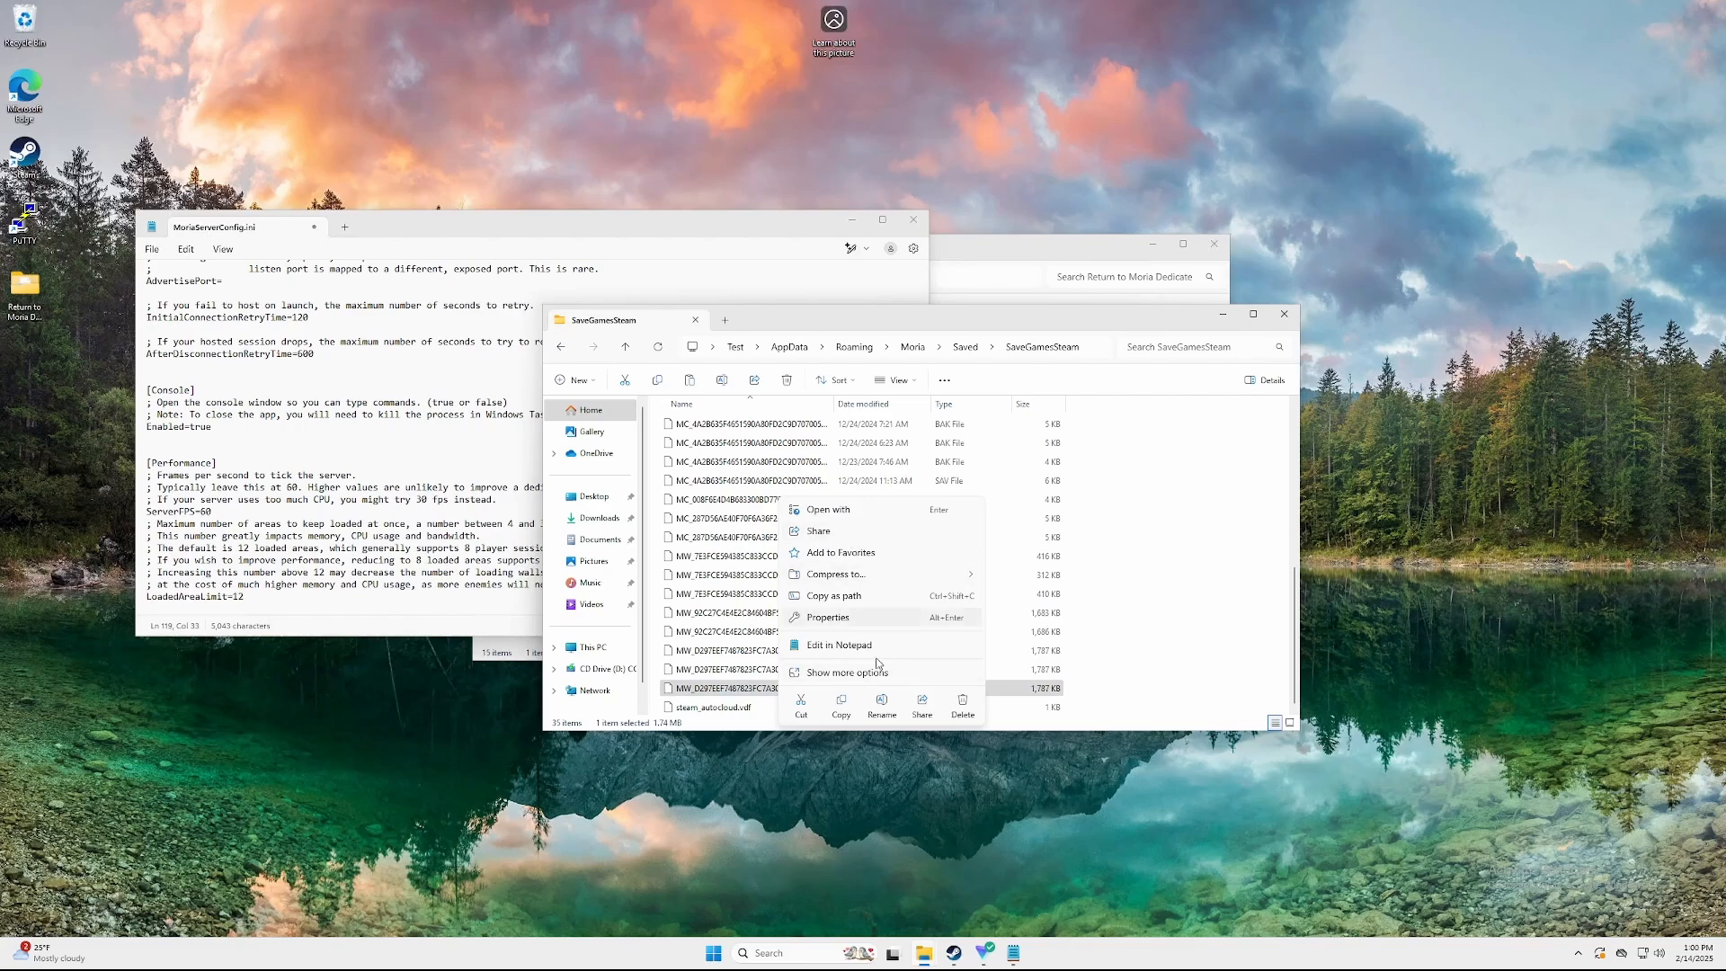
{"action": "left_click", "coordinate": [834, 702]}
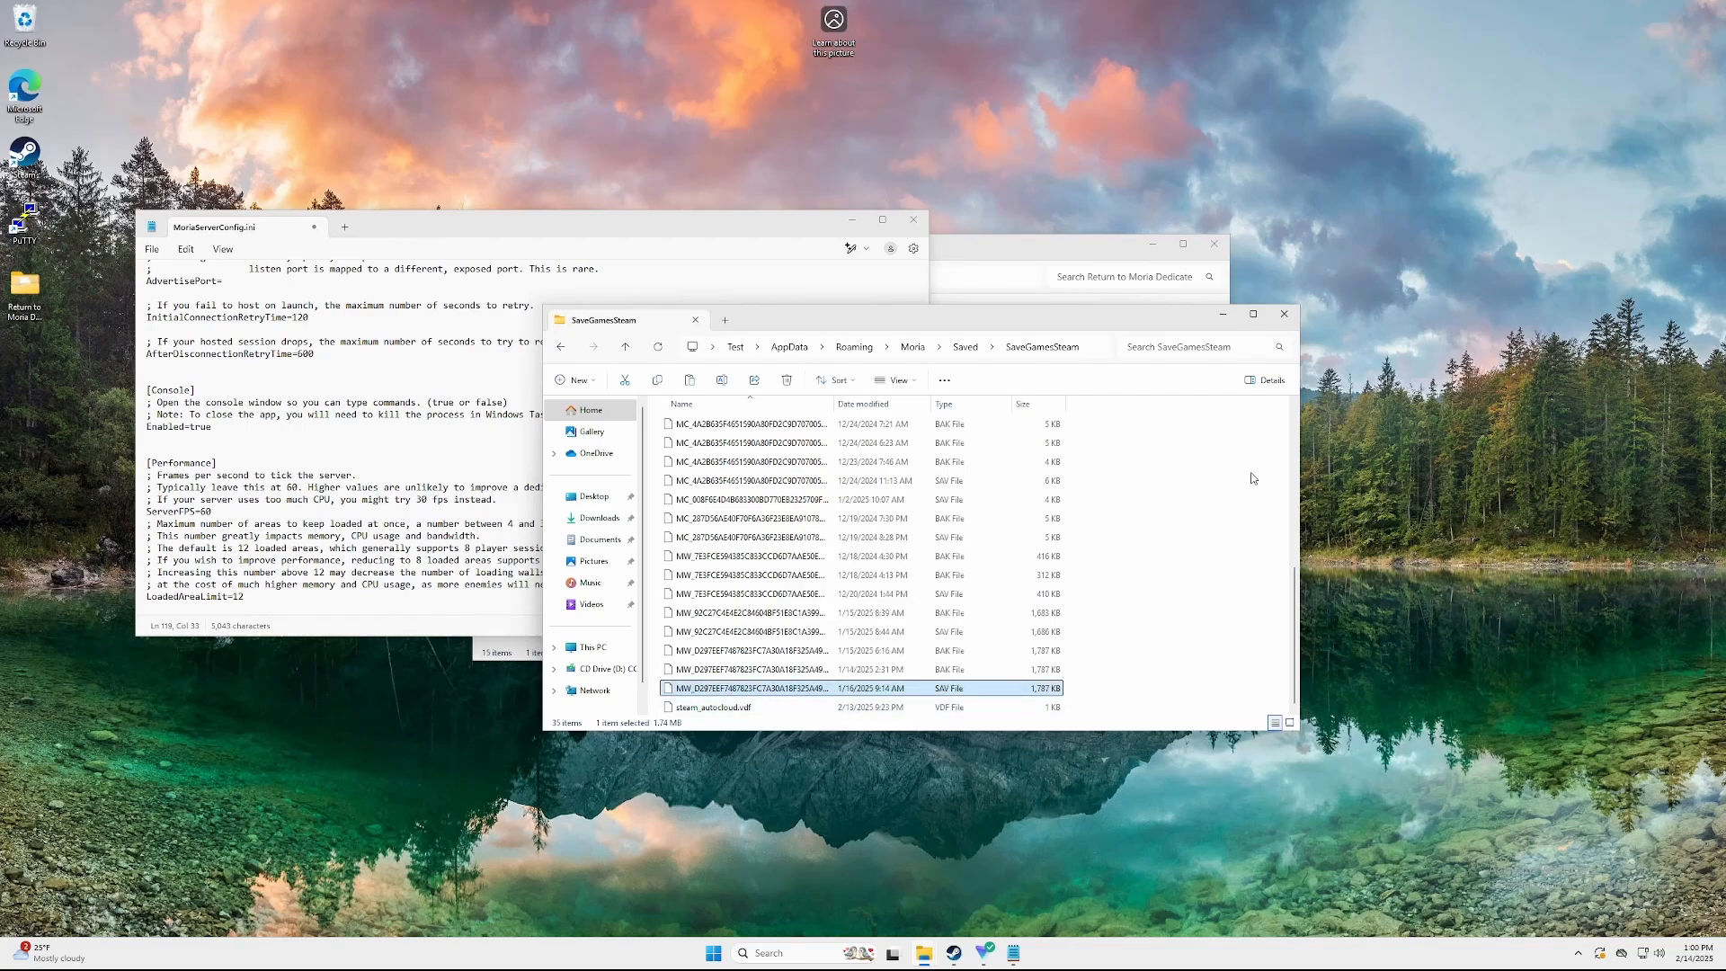
{"action": "left_click", "coordinate": [1284, 314]}
{"action": "left_click", "coordinate": [1019, 252]}
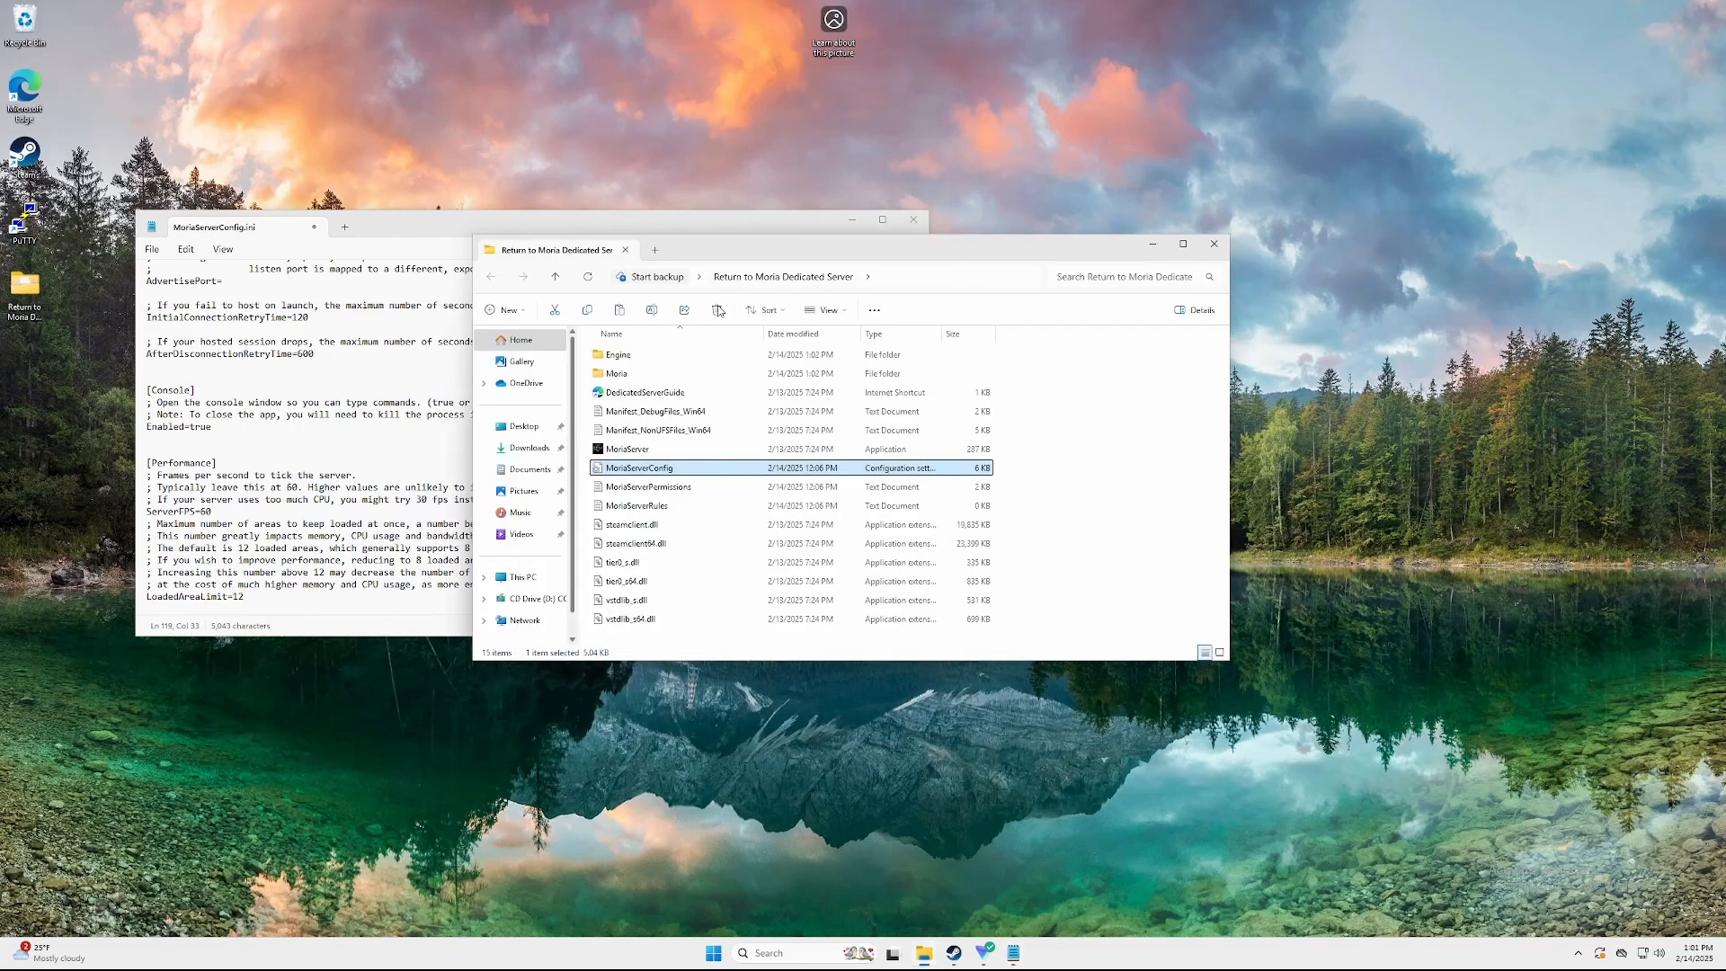
Delete the two new MW_ world files in Moria > Saved > SaveGamesDedicated
{"action": "double_click", "coordinate": [642, 374]}
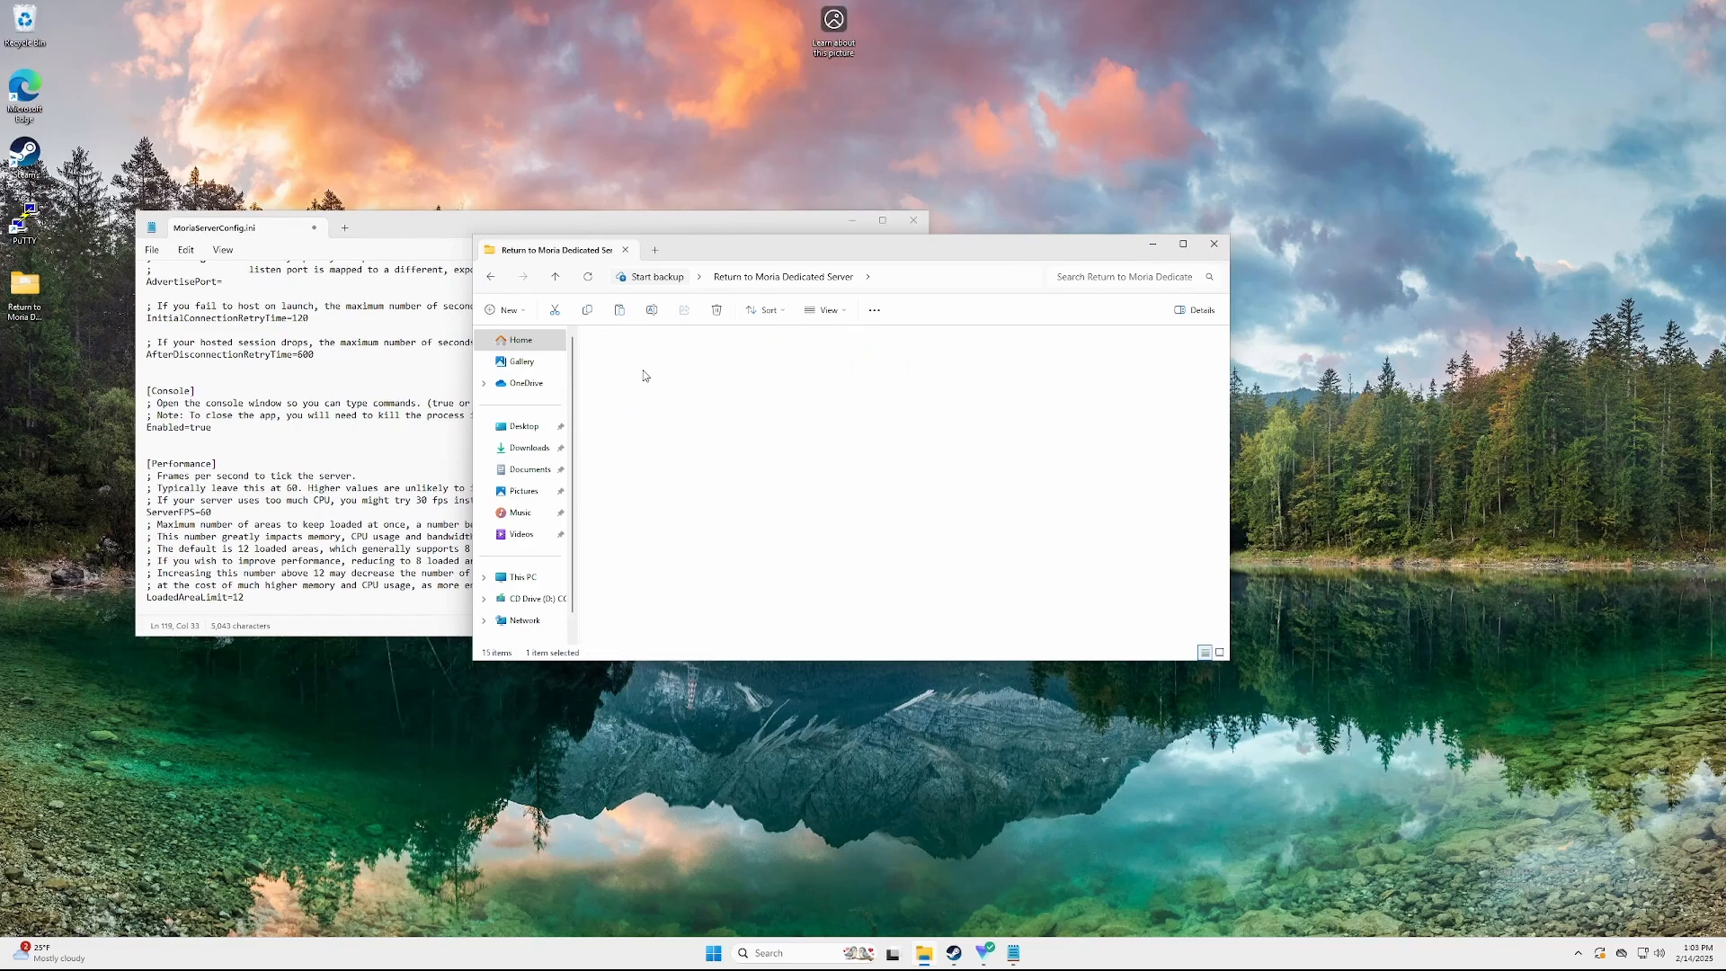
{"action": "double_click", "coordinate": [645, 412]}
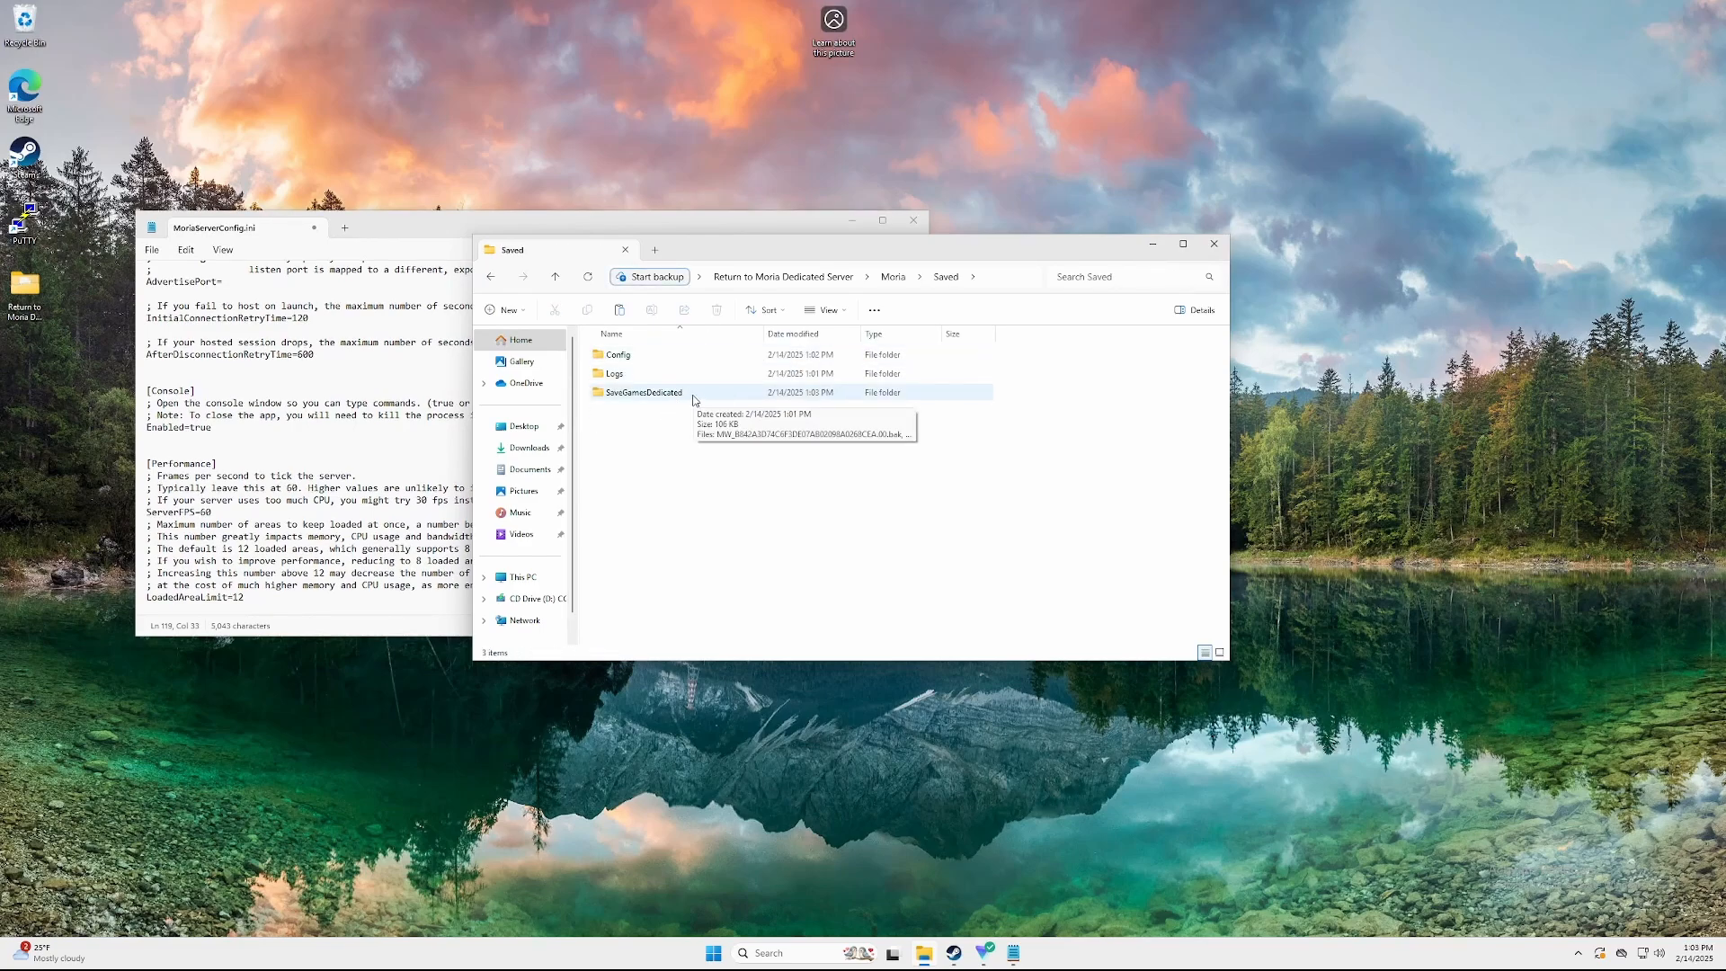
{"action": "double_click", "coordinate": [690, 393]}
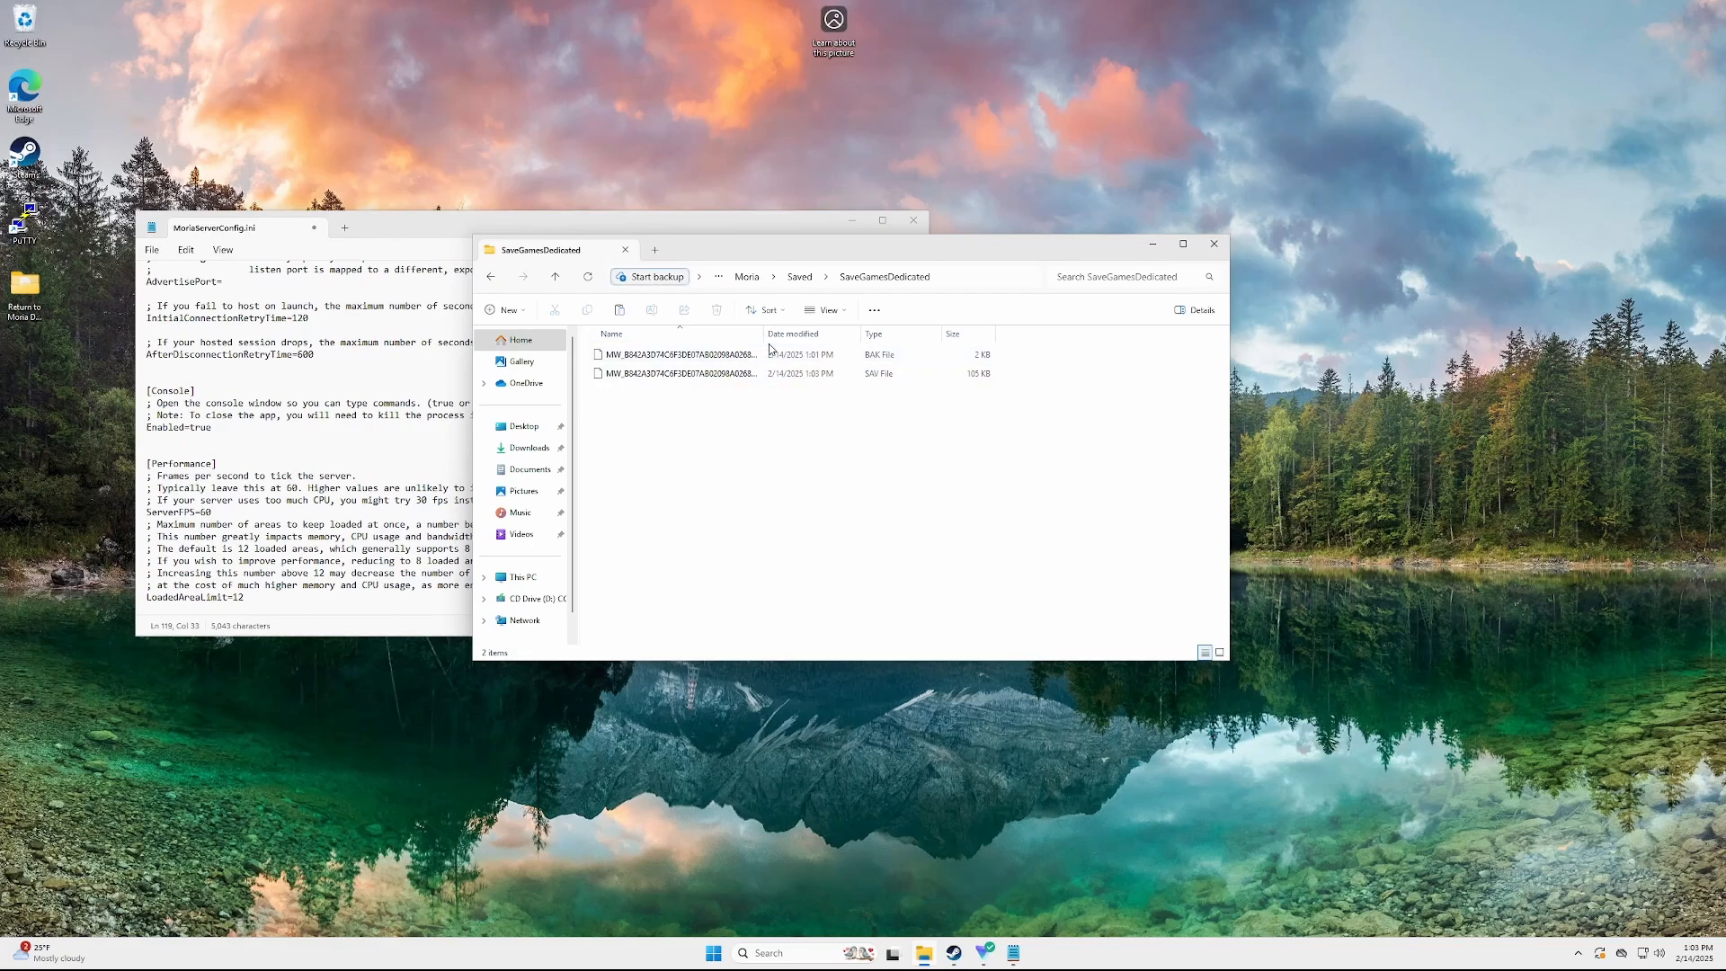
{"action": "left_click_drag", "start_coordinate": [771, 334], "coordinate": [852, 334]}
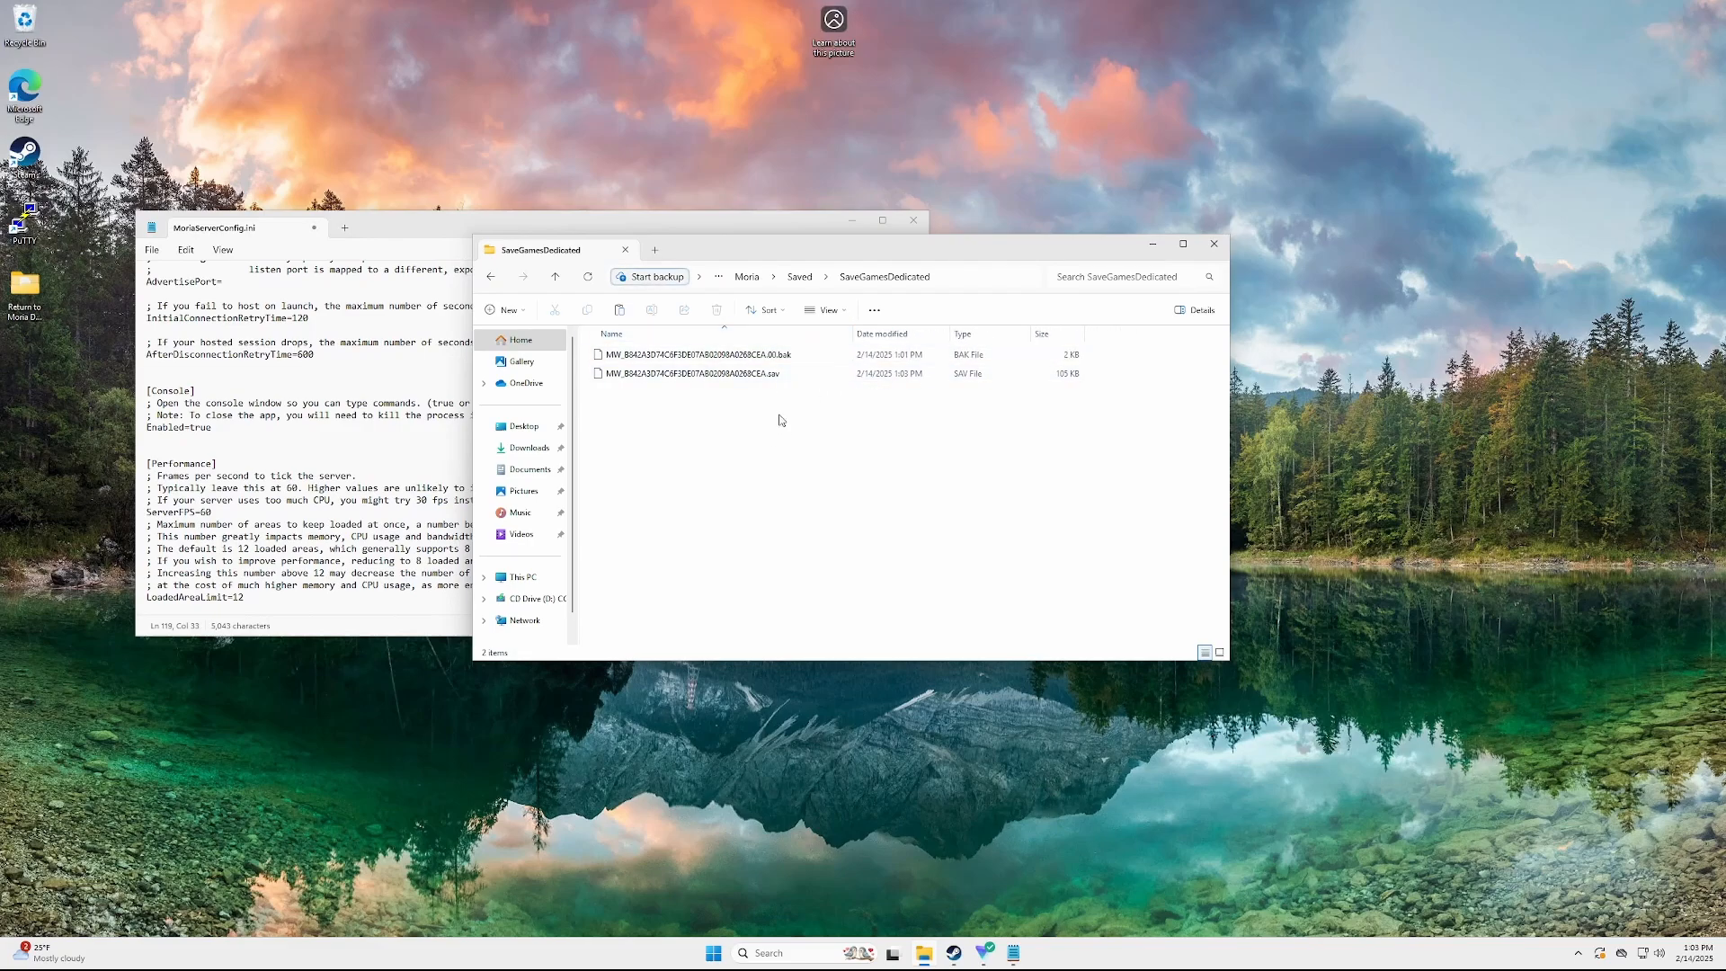
{"action": "left_click_drag", "start_coordinate": [785, 428], "coordinate": [793, 346]}
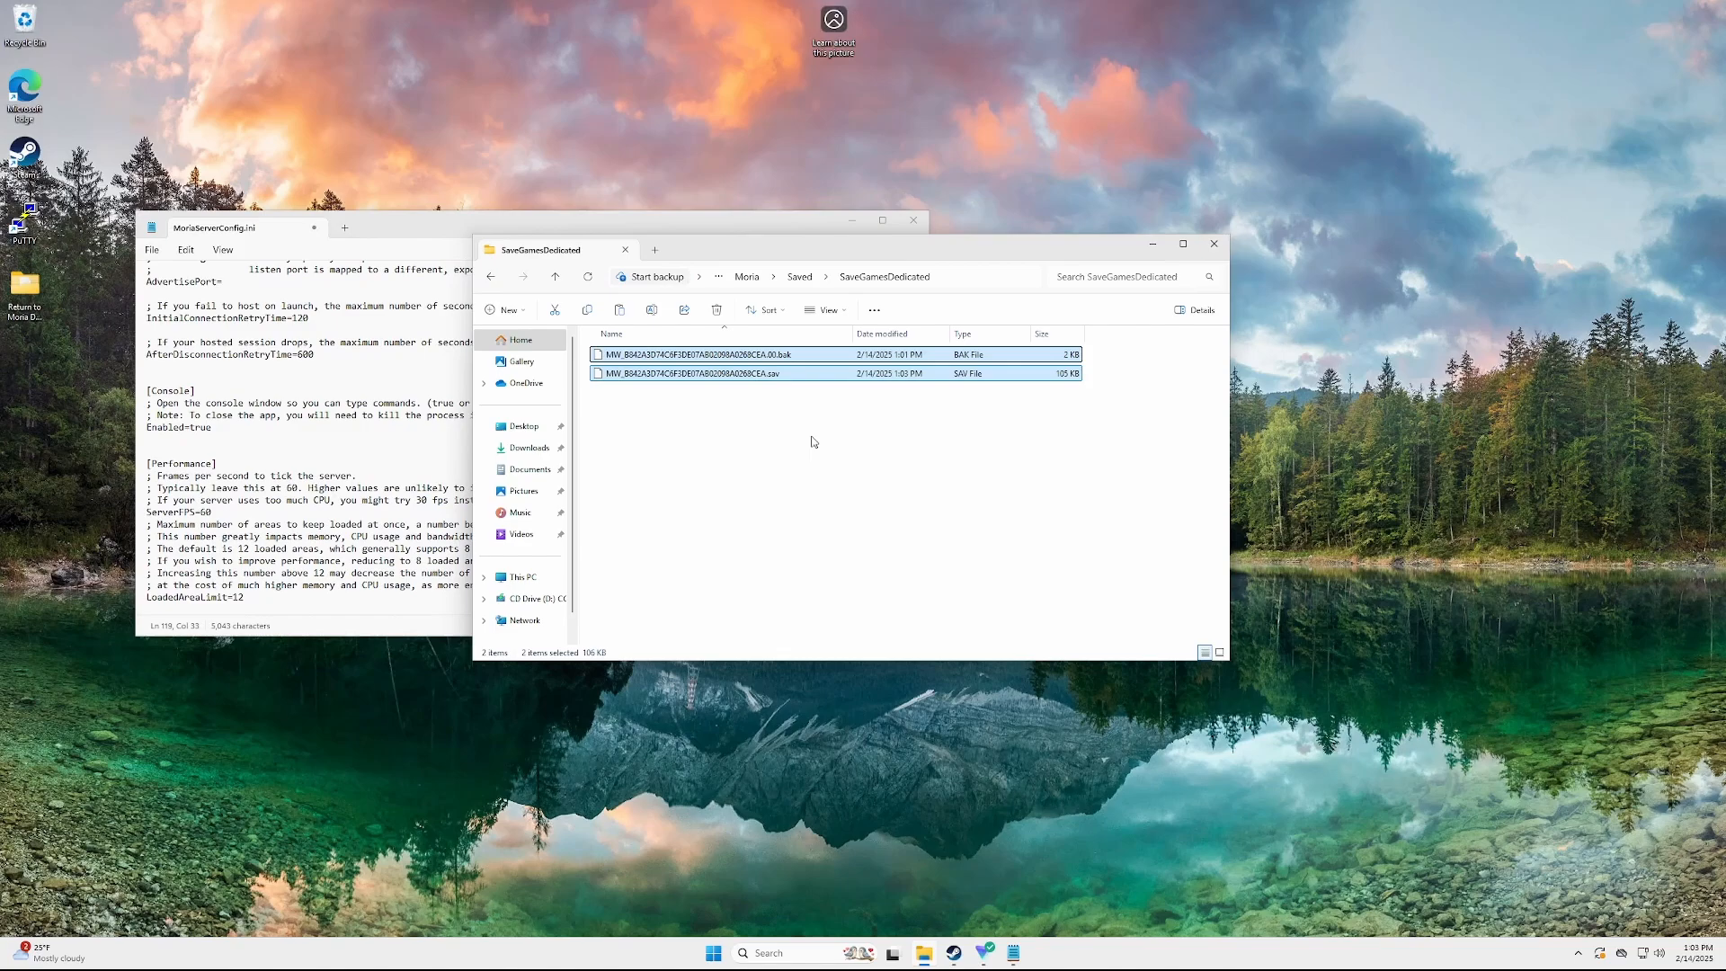
{"action": "key", "text": "Delete"}
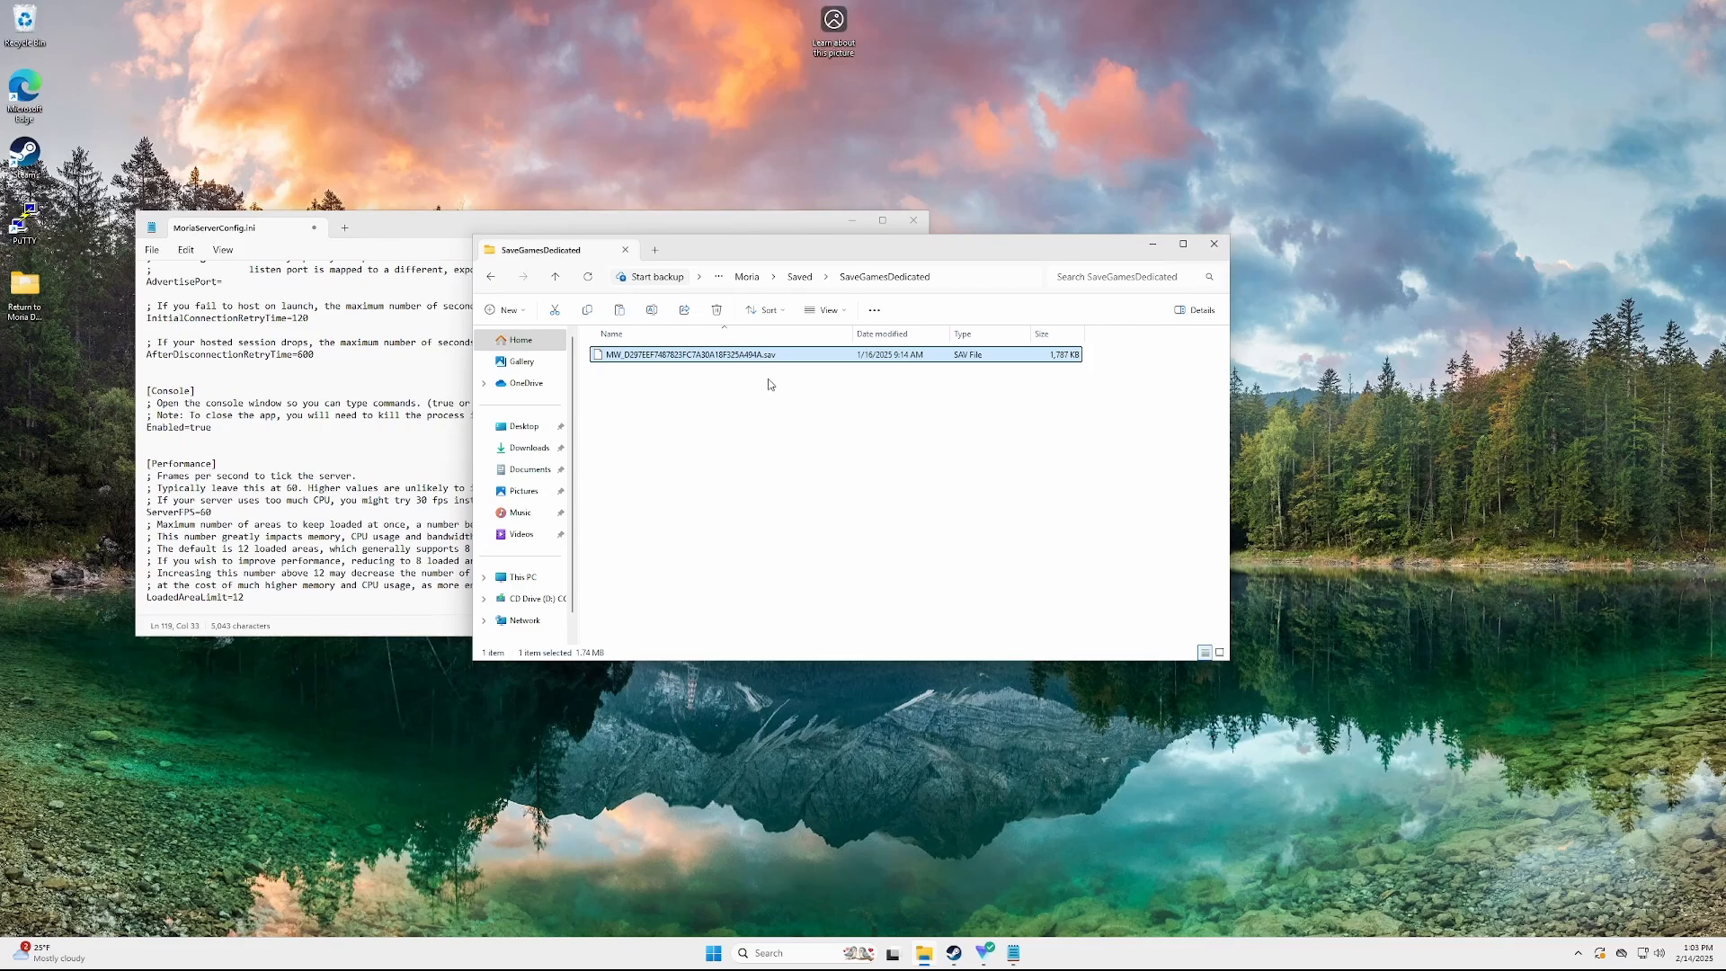
Select the pasted 1,787 KB world save and begin renaming it
{"action": "left_click", "coordinate": [1000, 526]}
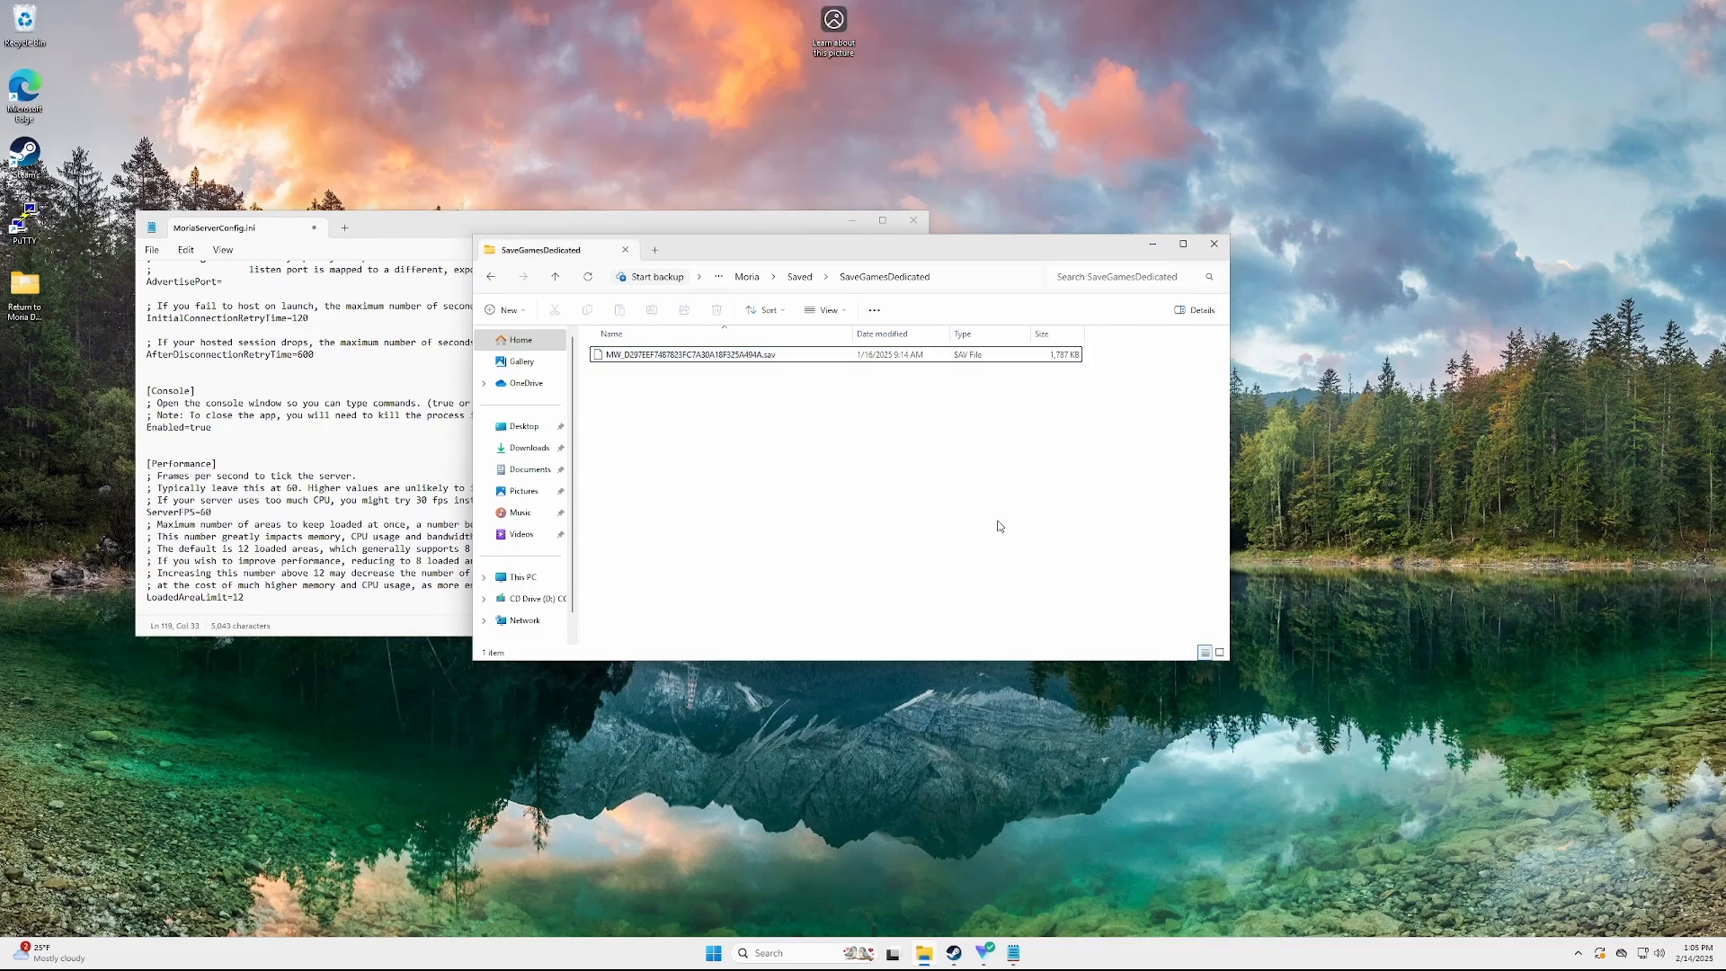
{"action": "left_click", "coordinate": [710, 356]}
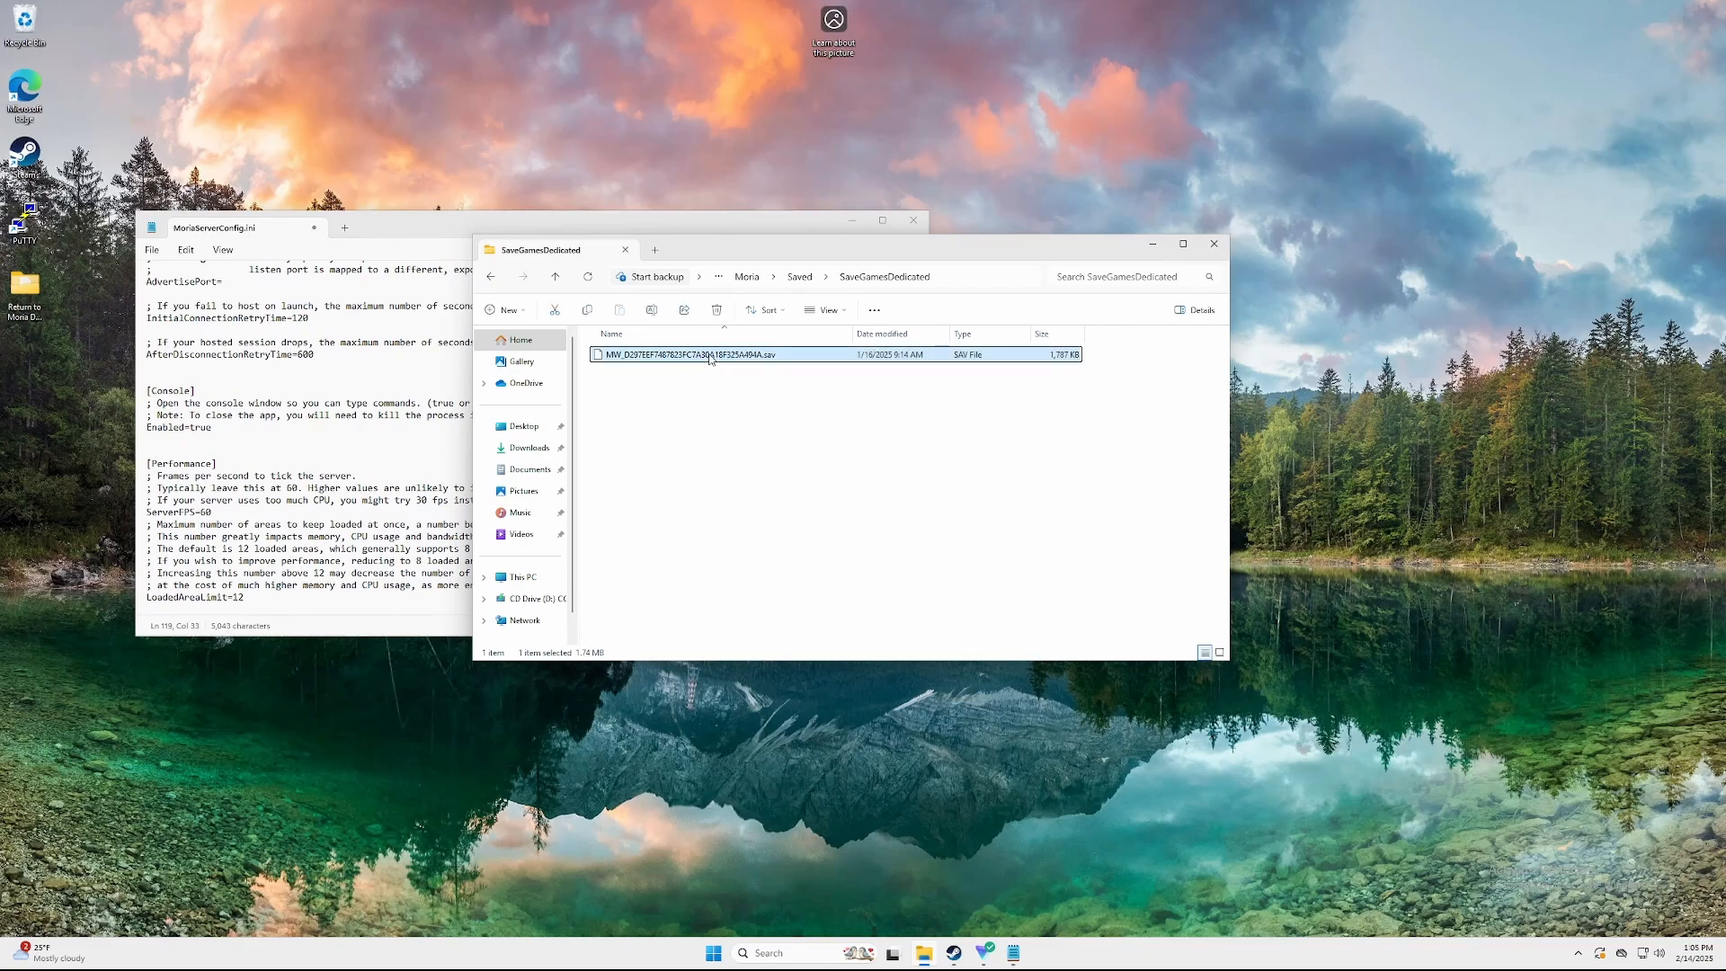
{"action": "key", "text": "F2"}
In MoriaServerConfig.ini, delete the Test World value from the Name line
{"action": "left_click", "coordinate": [374, 439]}
{"action": "scroll", "coordinate": [374, 439], "scroll_direction": "up", "scroll_amount": 15}
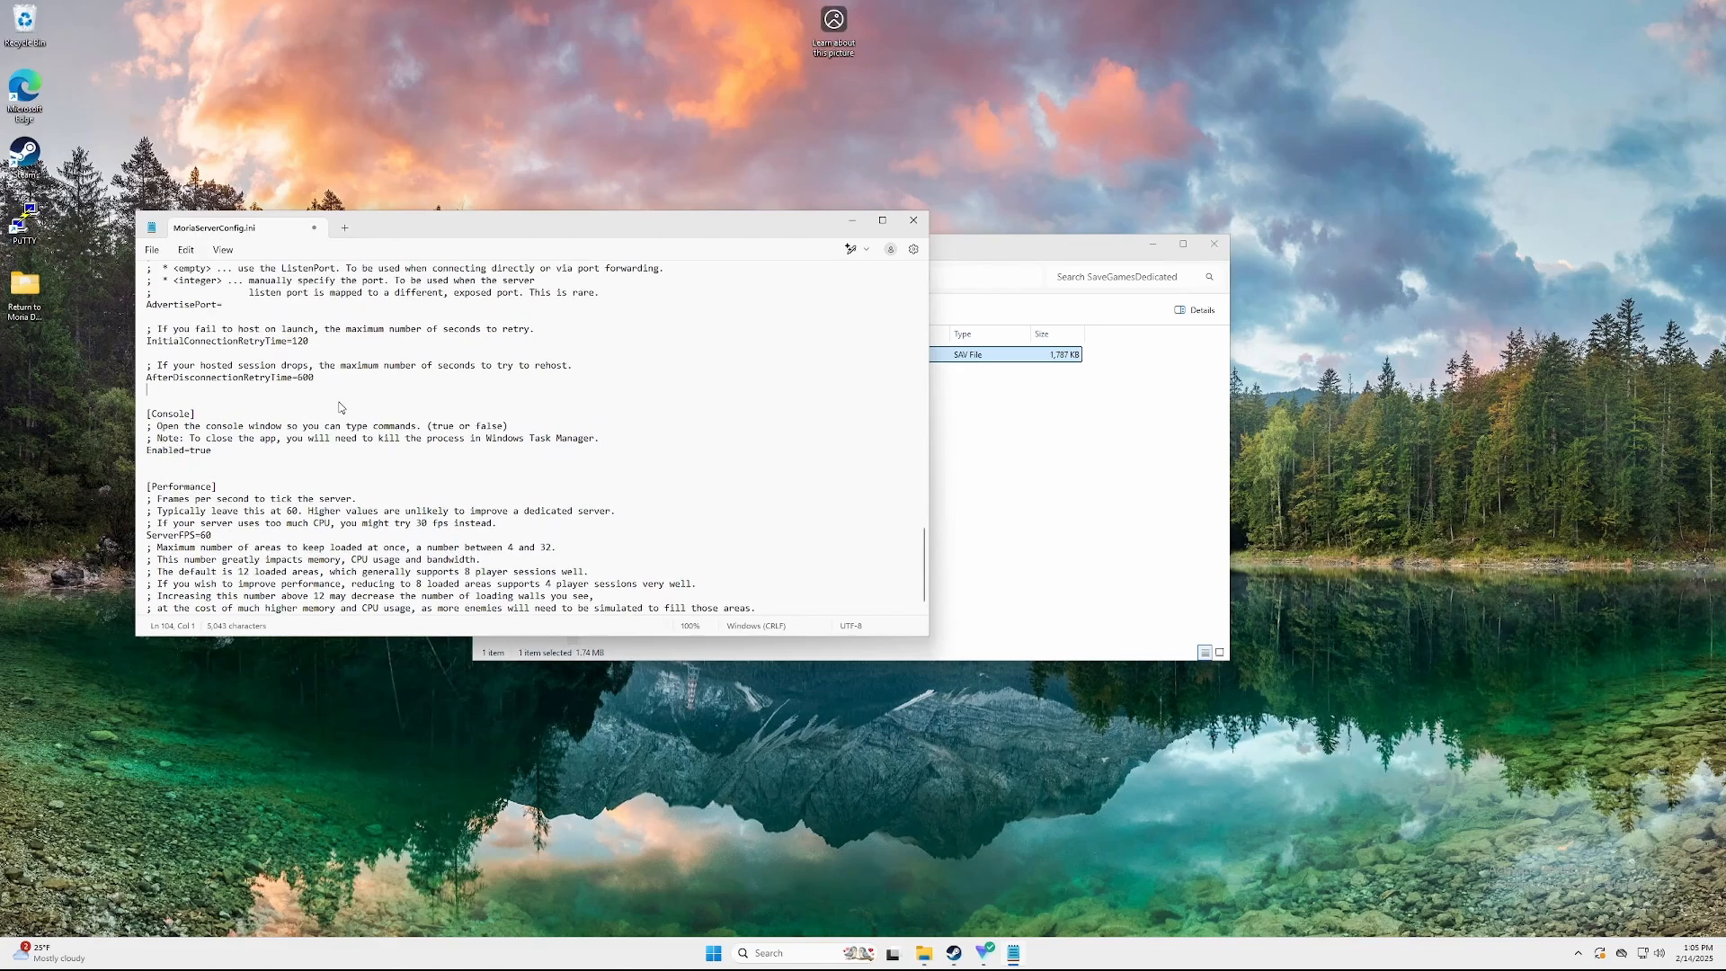
{"action": "scroll", "coordinate": [374, 438], "scroll_direction": "up", "scroll_amount": 1}
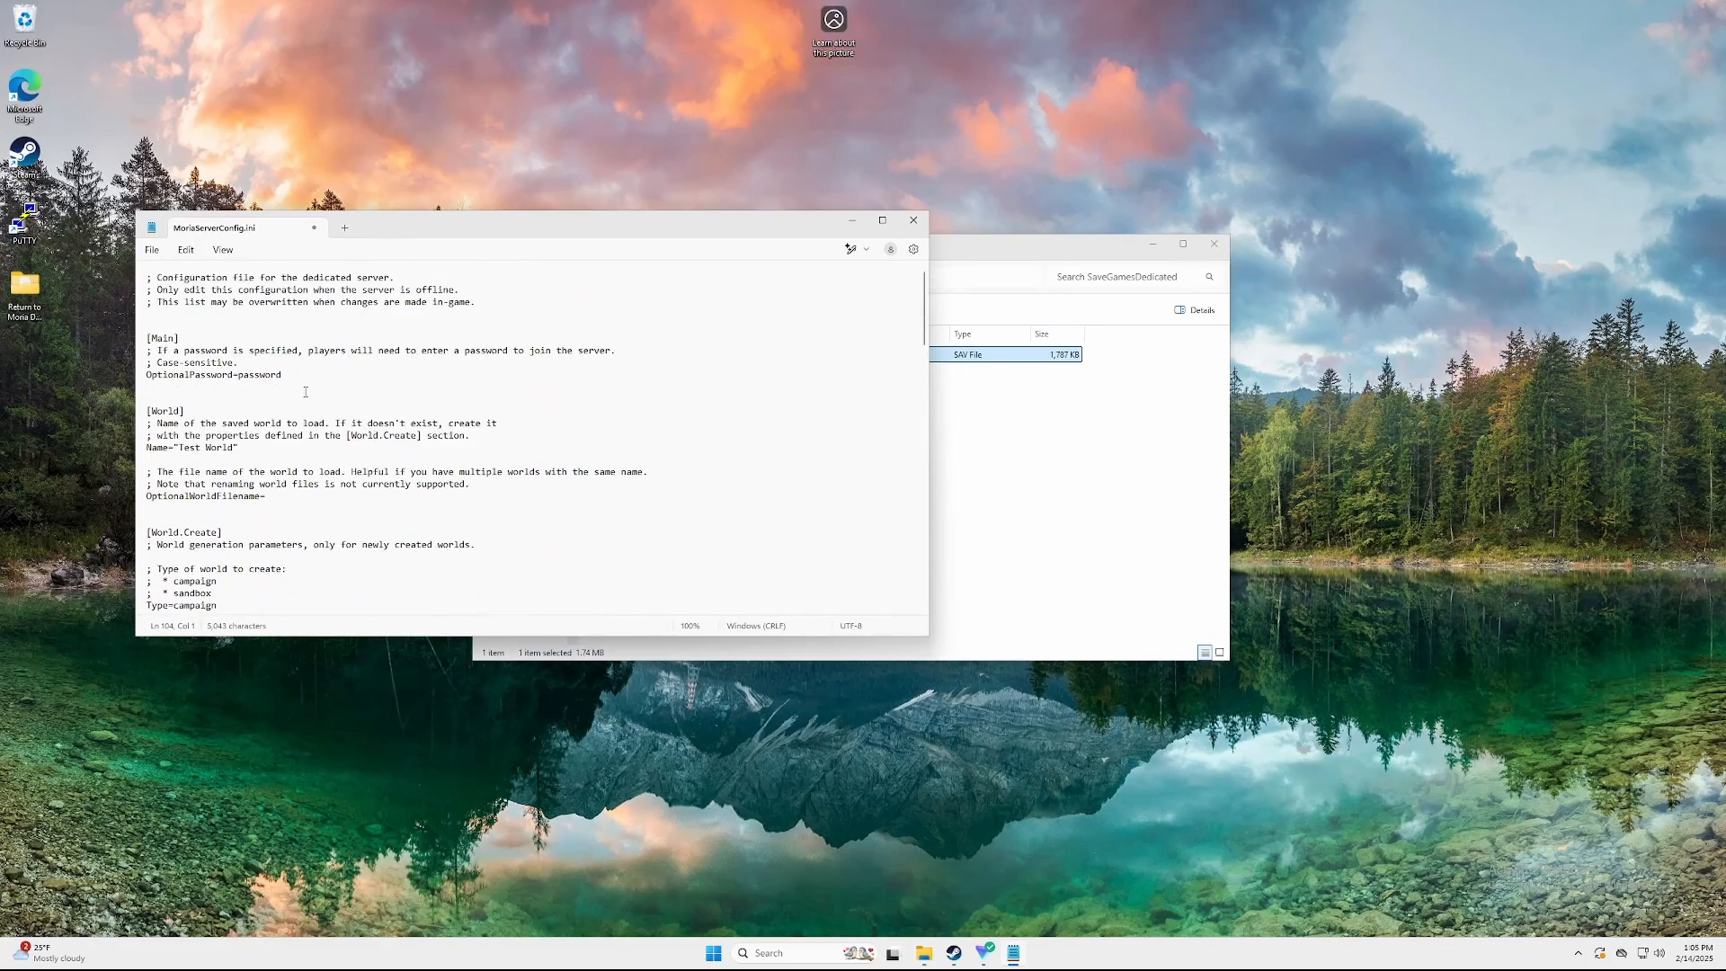
{"action": "left_click_drag", "start_coordinate": [240, 447], "coordinate": [173, 449]}
{"action": "key", "text": "BackSpace"}
Set OptionalWorldFilename to MW_D297EEF7487823FC7A30A18F325A494A.sav
{"action": "left_click", "coordinate": [276, 502]}
{"action": "key", "text": "ctrl+v"}
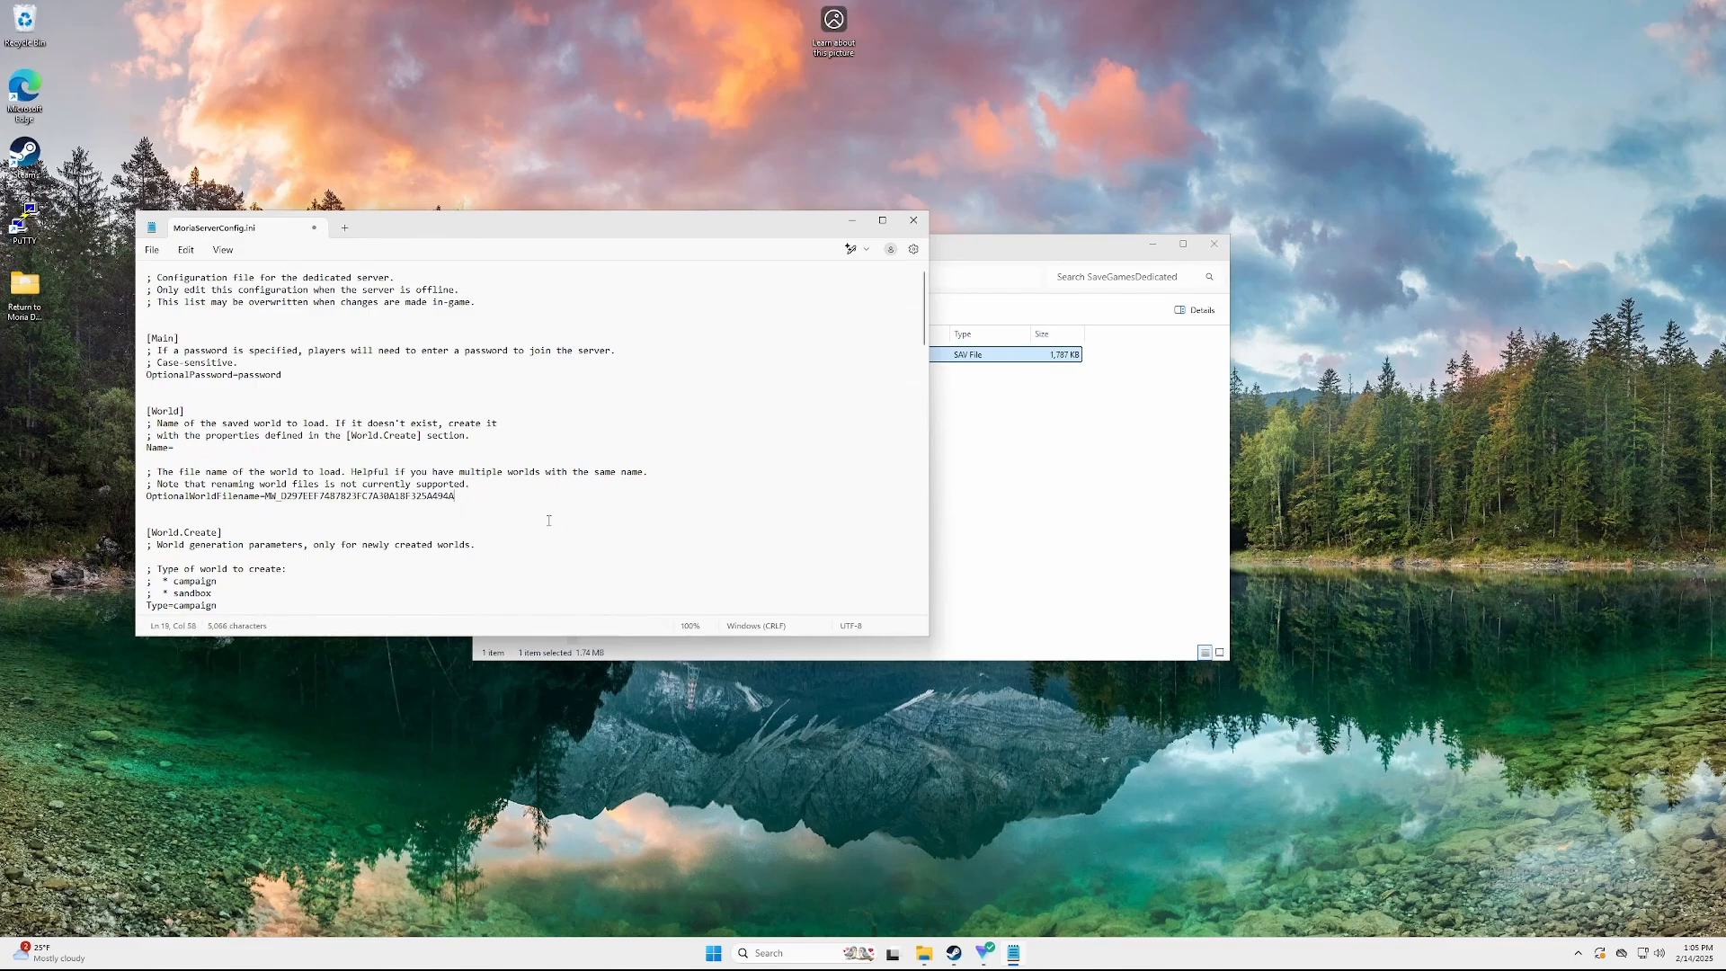
{"action": "type", "text": ".sav"}
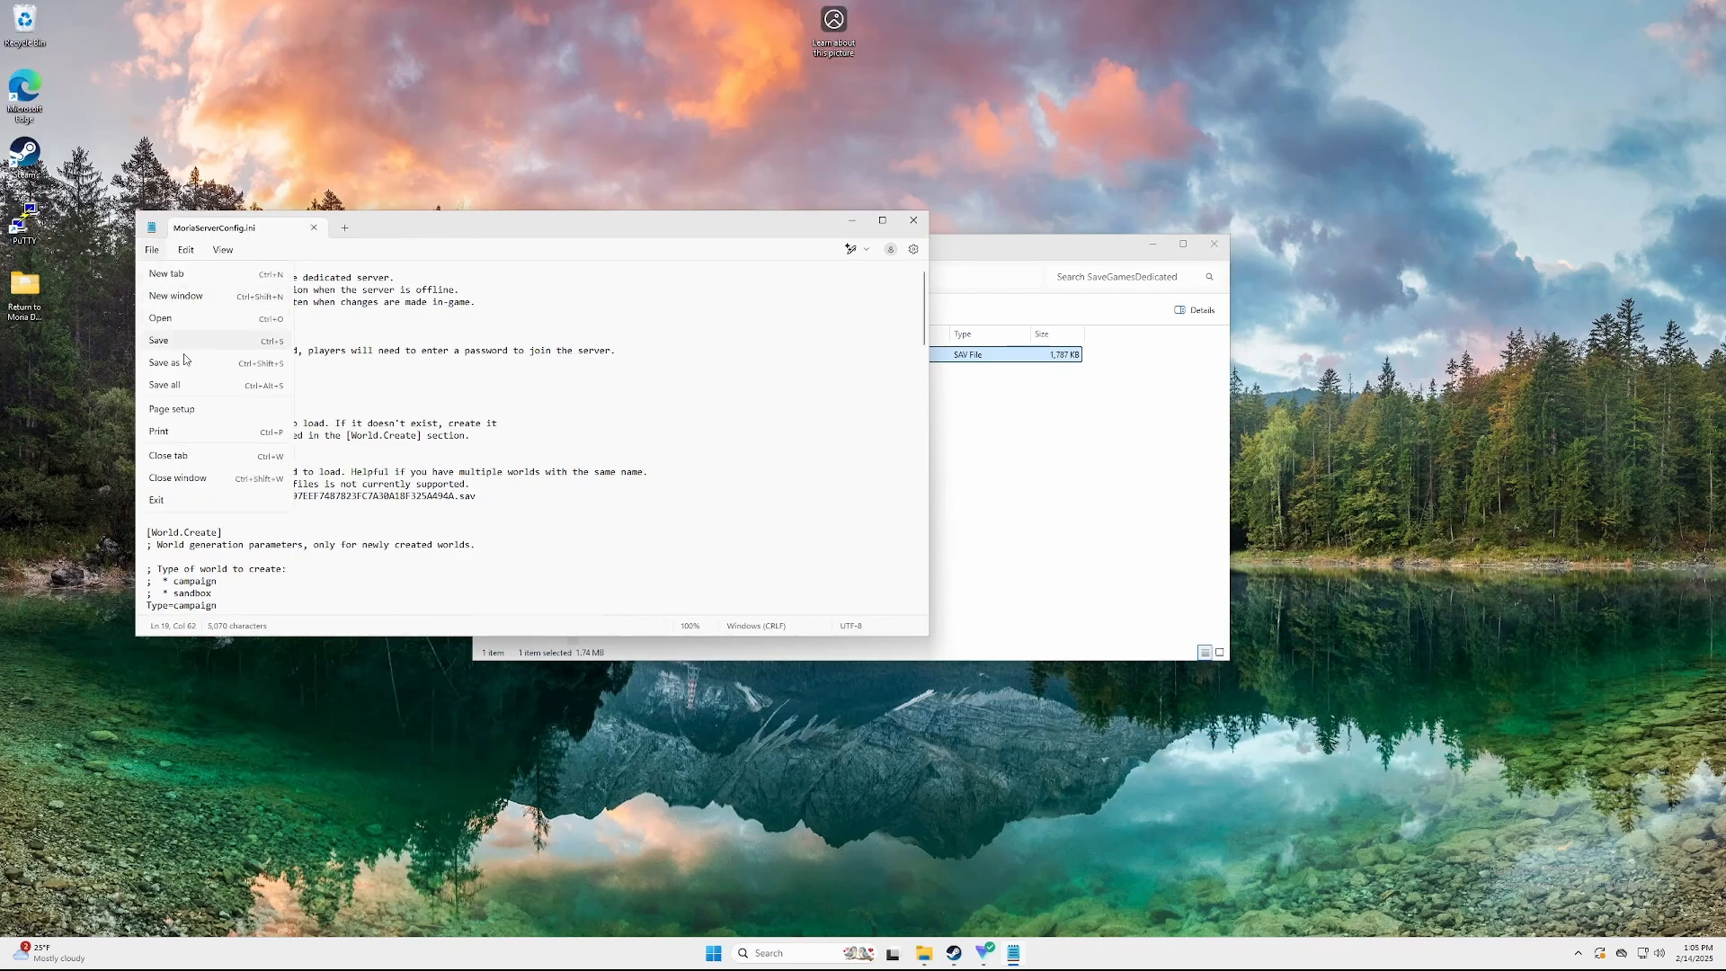
{"action": "left_click", "coordinate": [1040, 494]}
Launch MoriaServer from the server folder and confirm the log shows The Armoury loaded from the save
{"action": "left_click", "coordinate": [752, 277]}
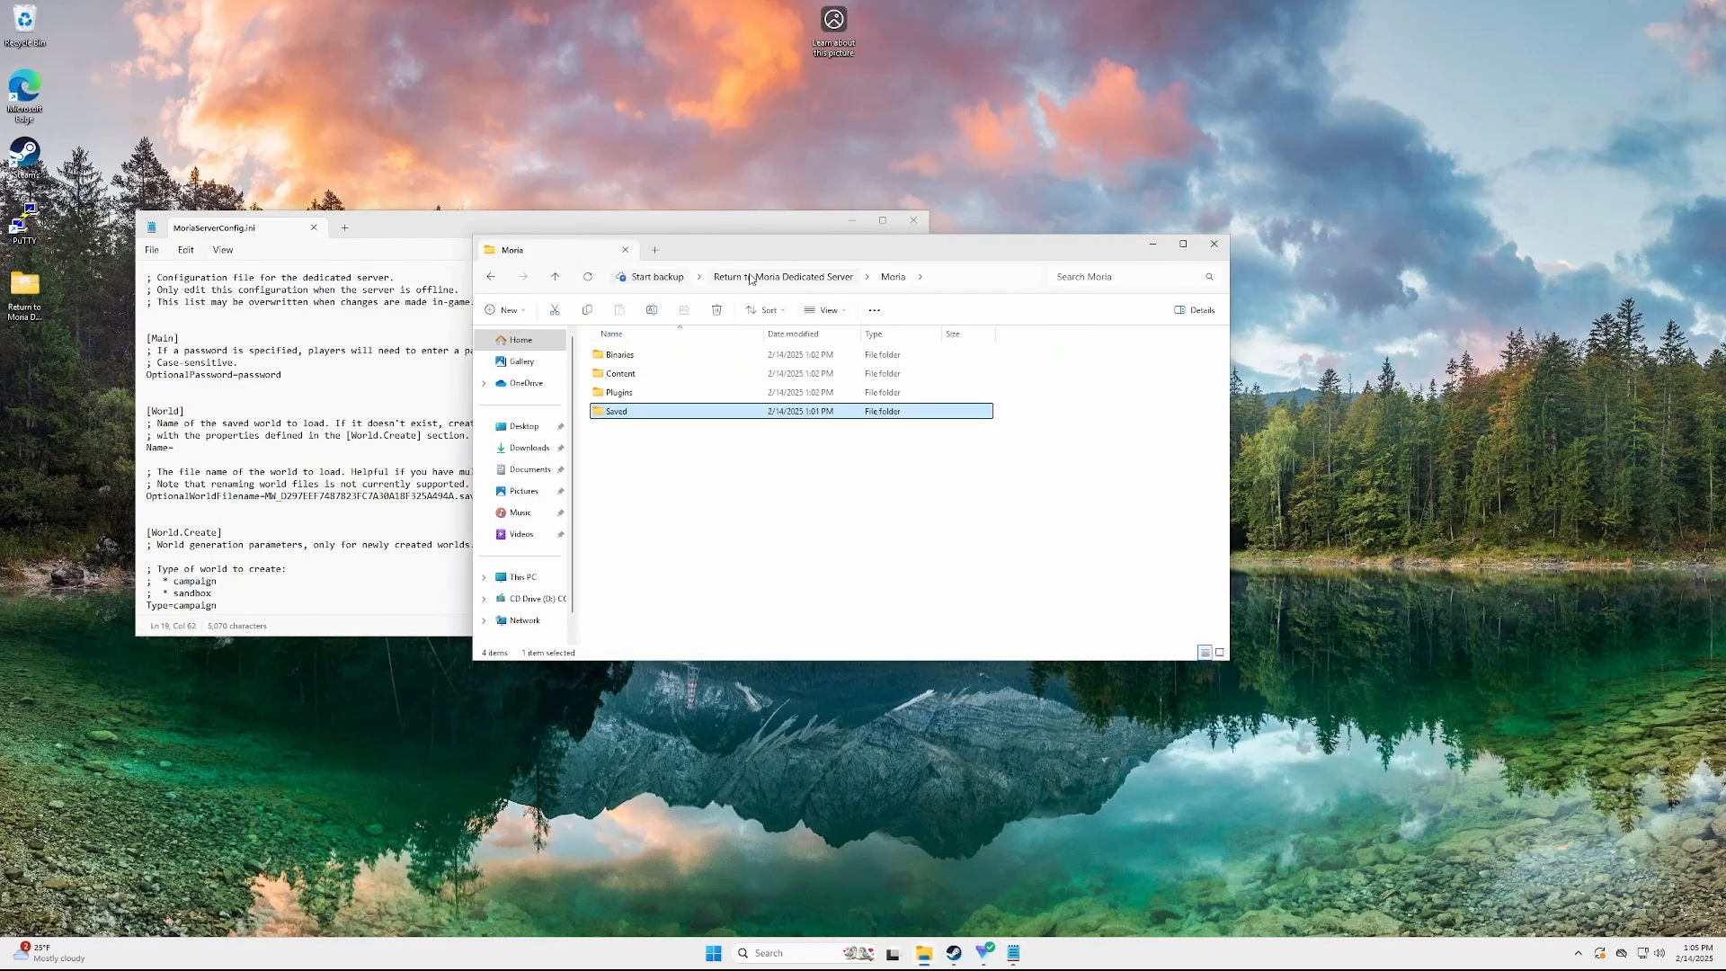
{"action": "left_click", "coordinate": [620, 391]}
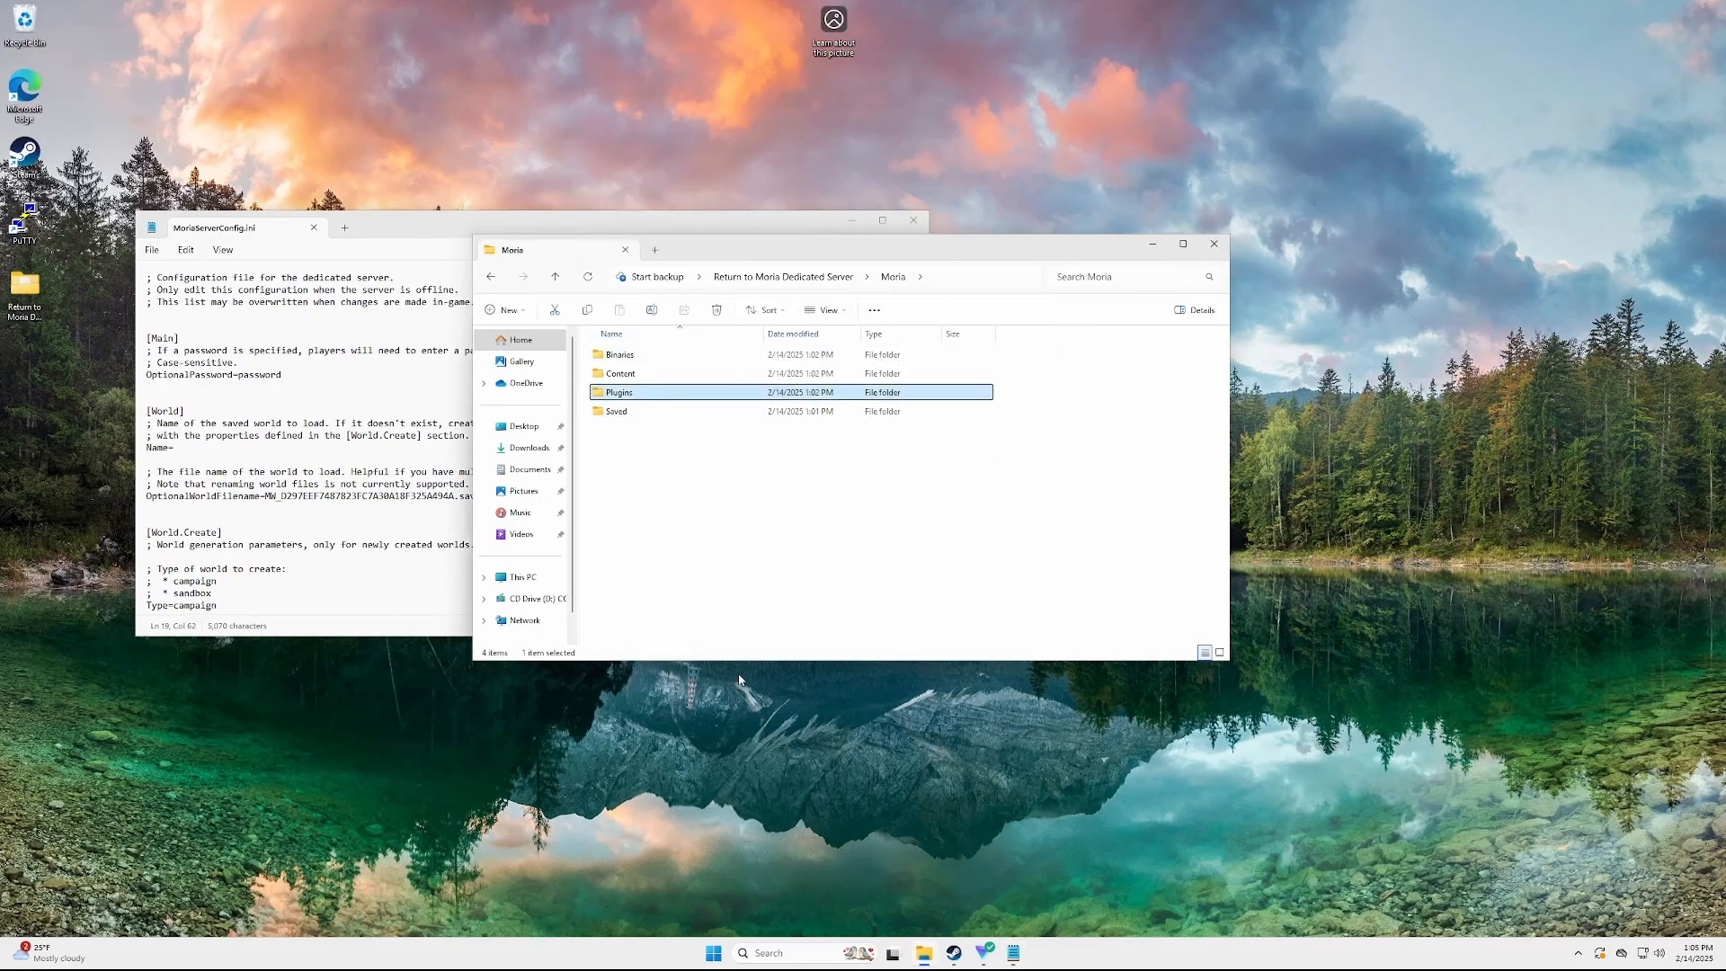
{"action": "left_click", "coordinate": [753, 552]}
{"action": "left_click", "coordinate": [557, 277]}
{"action": "double_click", "coordinate": [674, 449]}
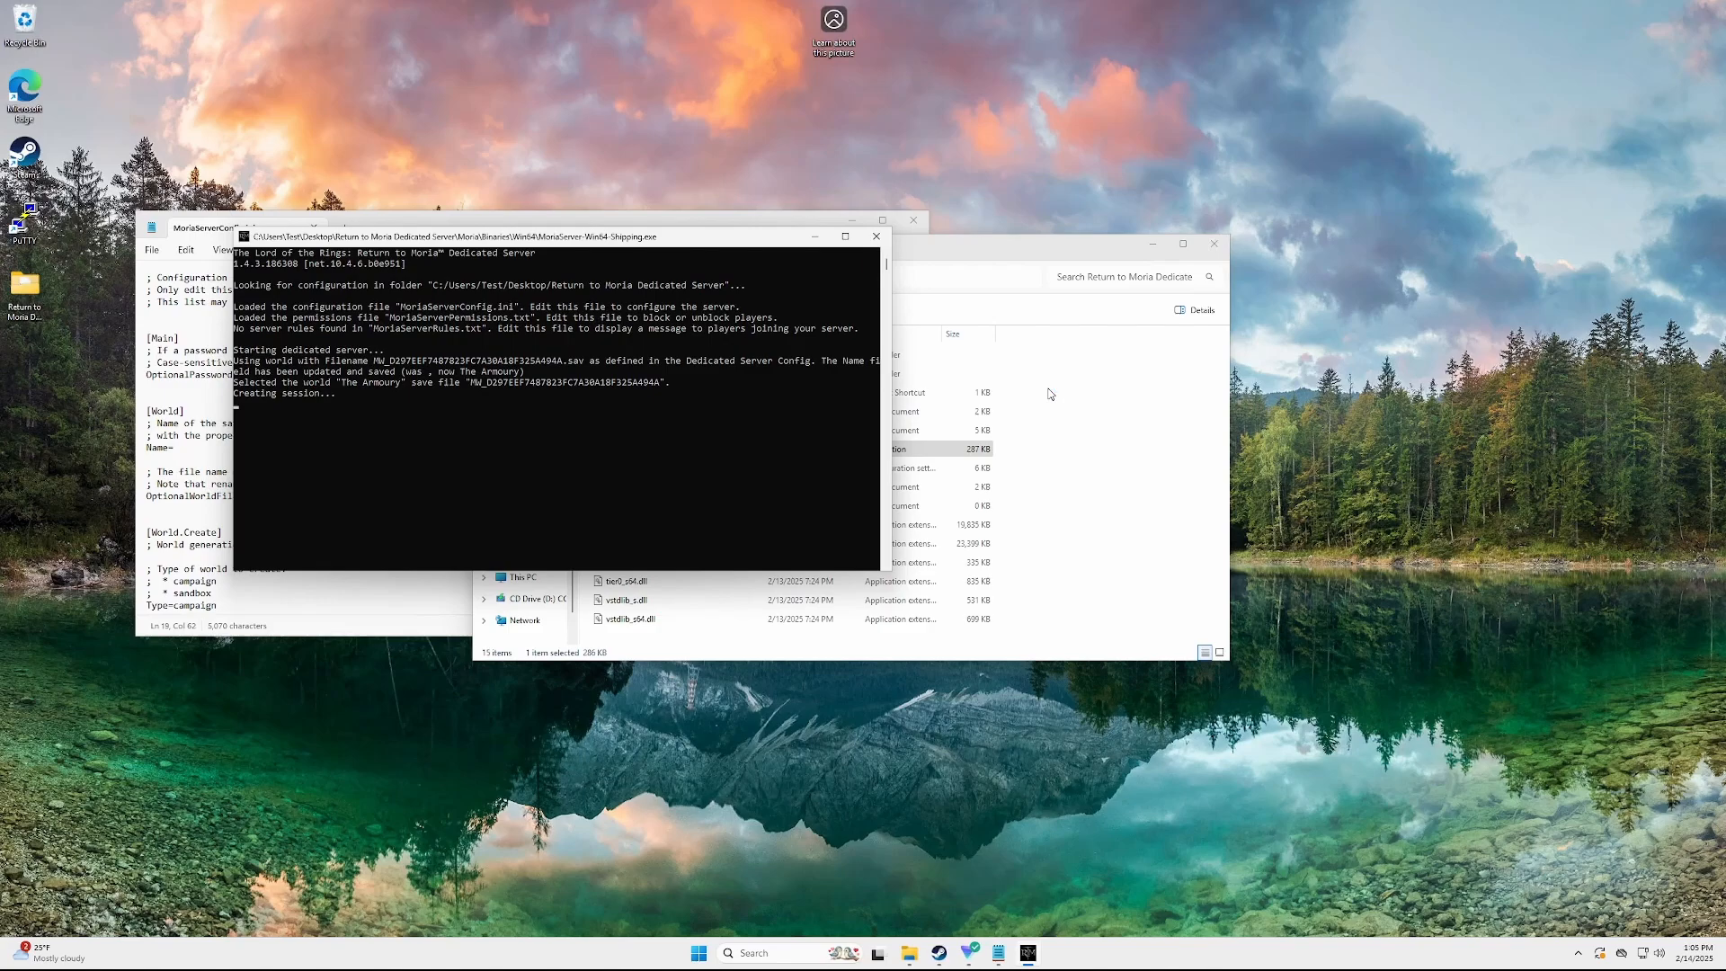
{"action": "left_click_drag", "start_coordinate": [891, 391], "coordinate": [1339, 354]}
{"action": "left_click_drag", "start_coordinate": [278, 363], "coordinate": [972, 363]}
{"action": "left_click_drag", "start_coordinate": [336, 371], "coordinate": [663, 372]}
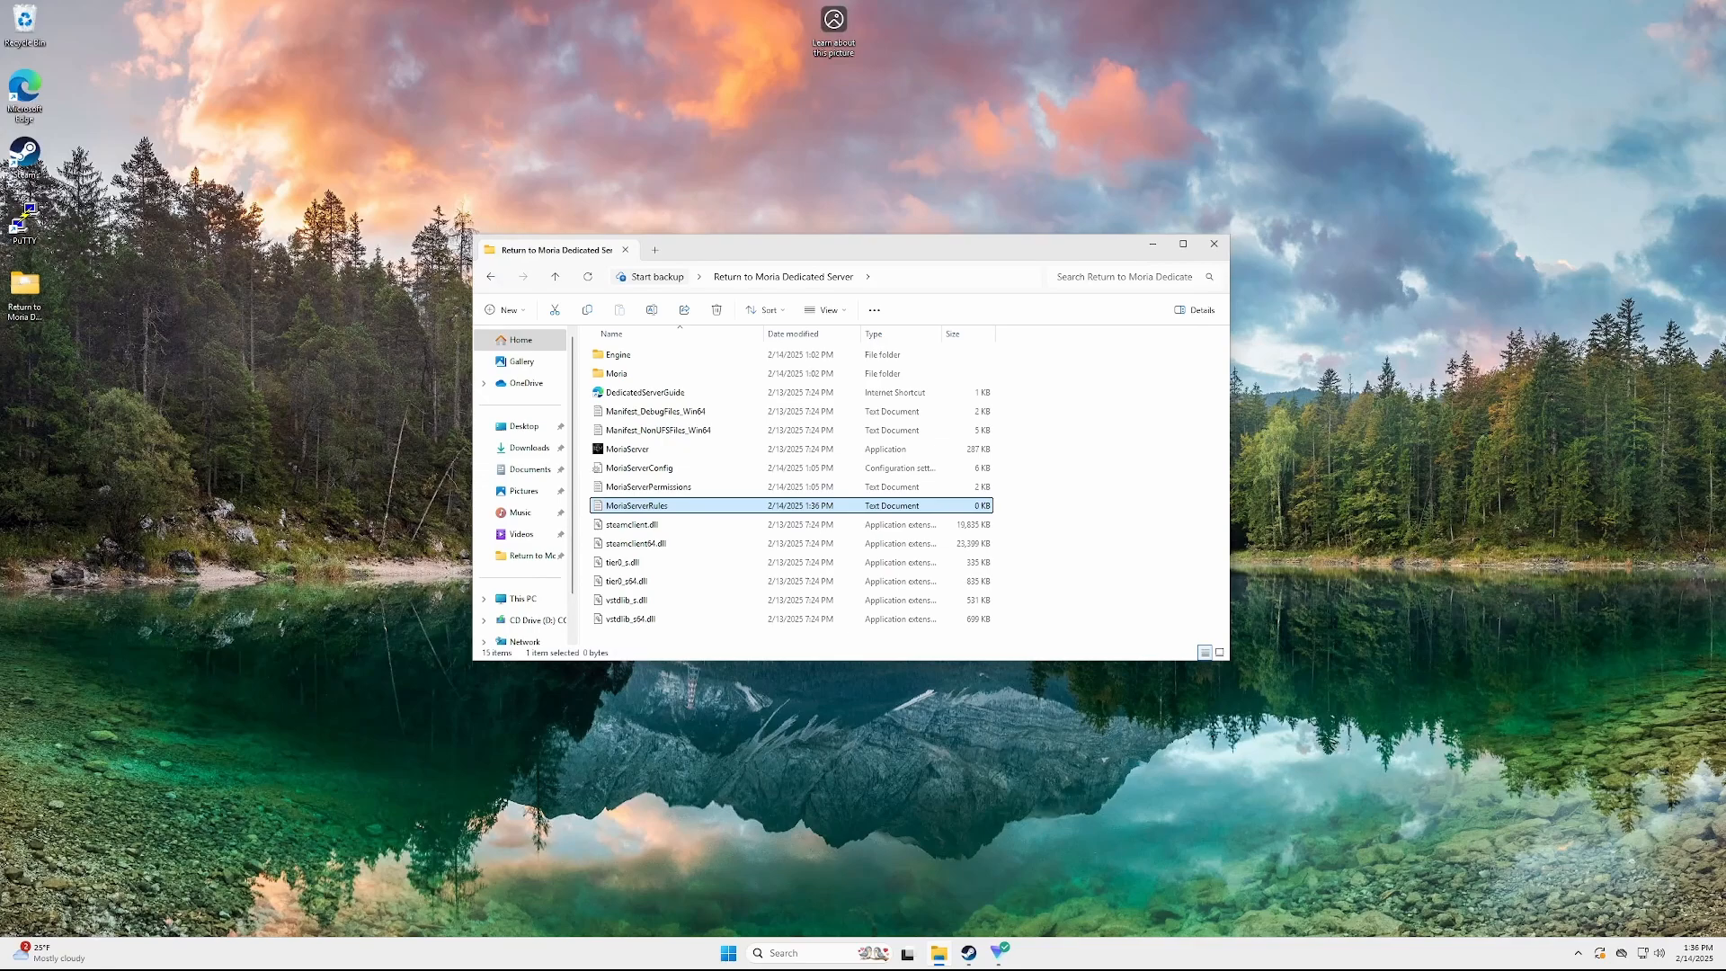
Write HELLO WORLD! into MoriaServerRules.txt and close Notepad
{"action": "double_click", "coordinate": [670, 509]}
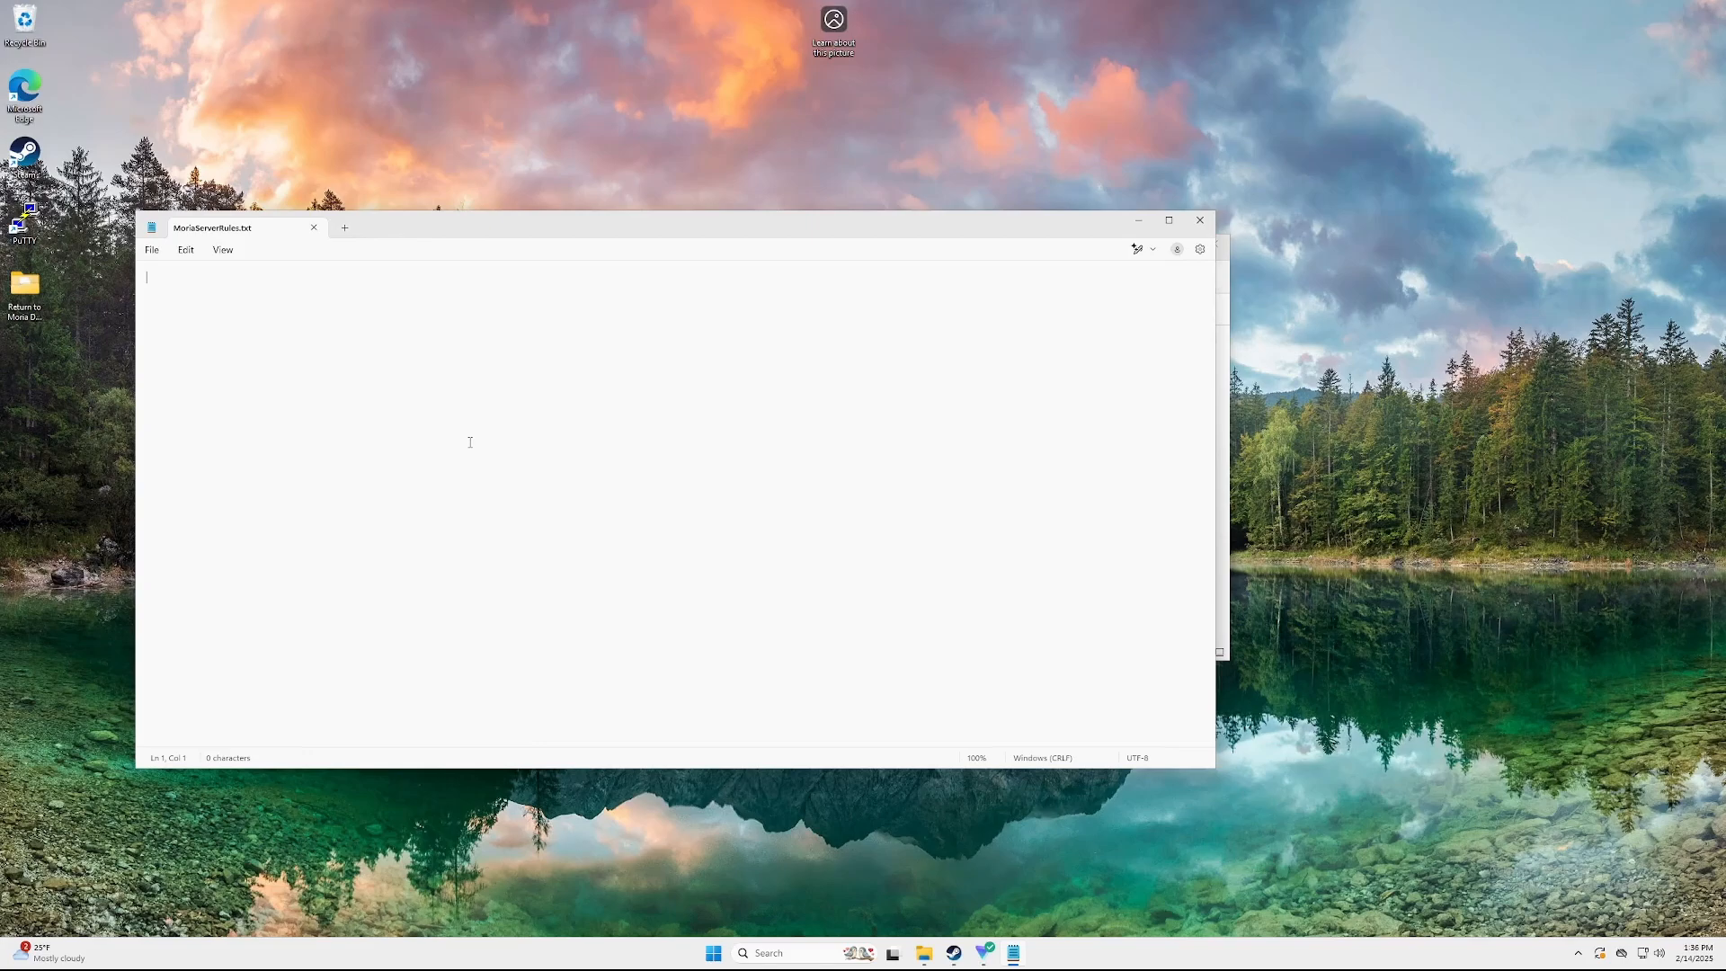
{"action": "type", "text": "HELLO WORLD!"}
{"action": "left_click", "coordinate": [1199, 219]}
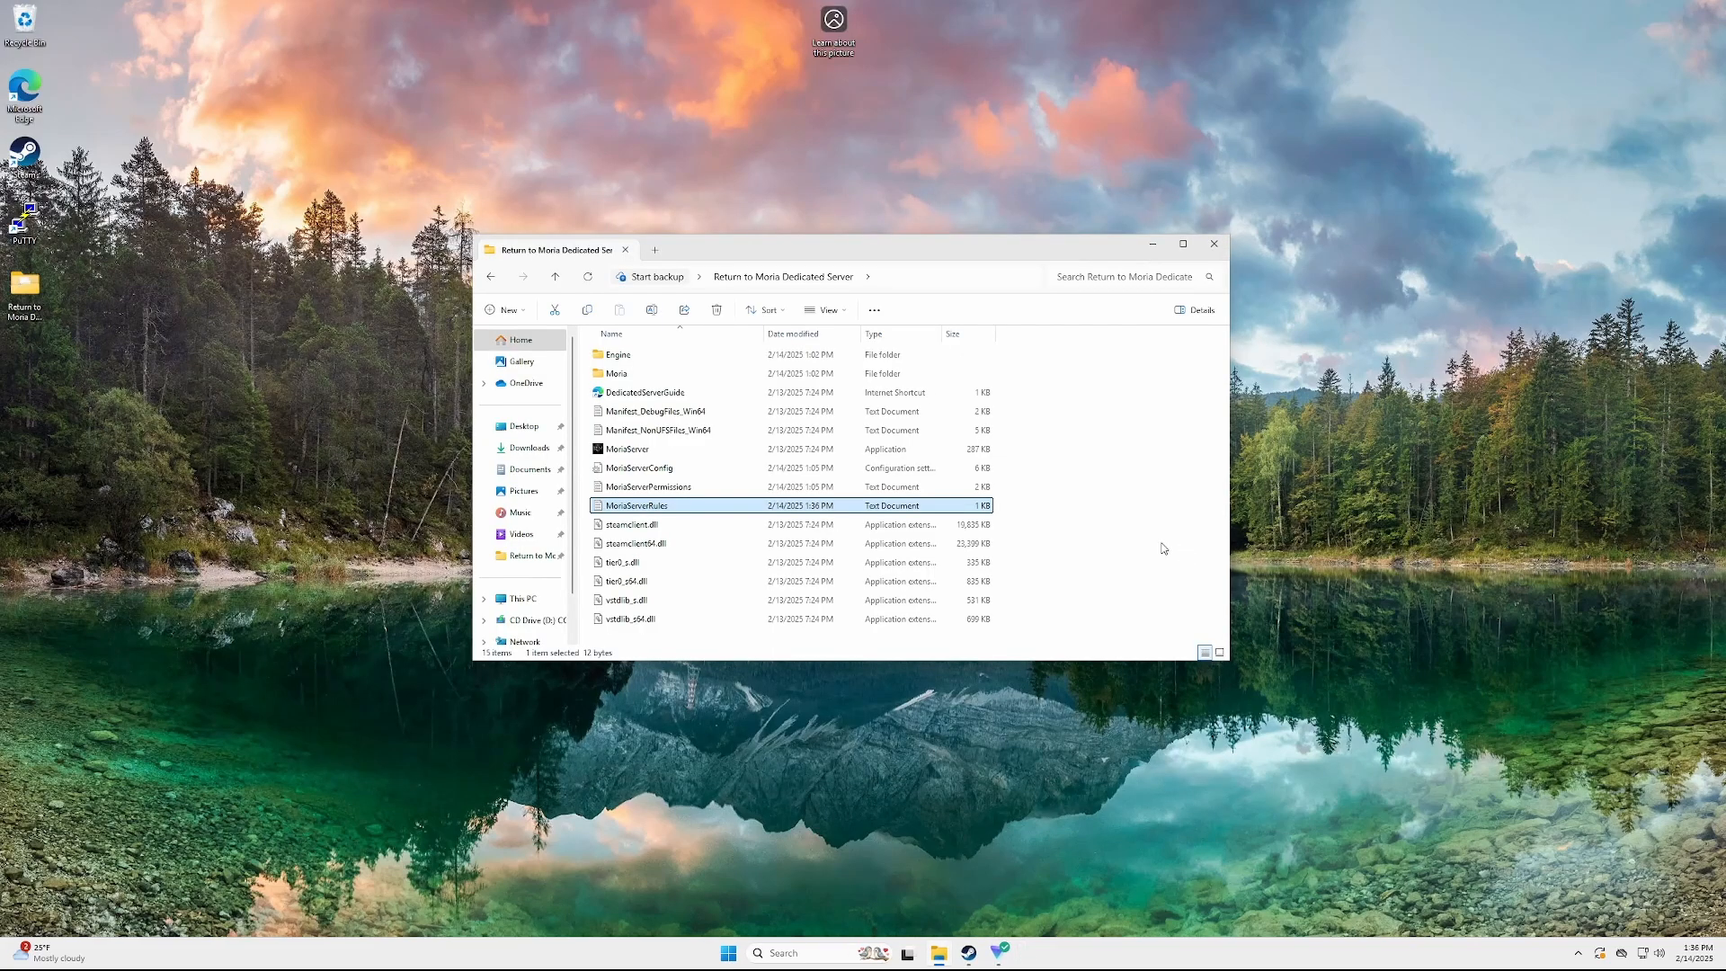
Below the Default line in MoriaServerPermissions.txt, add a Blocked entry with Durin replaced by the player's name
{"action": "double_click", "coordinate": [653, 486]}
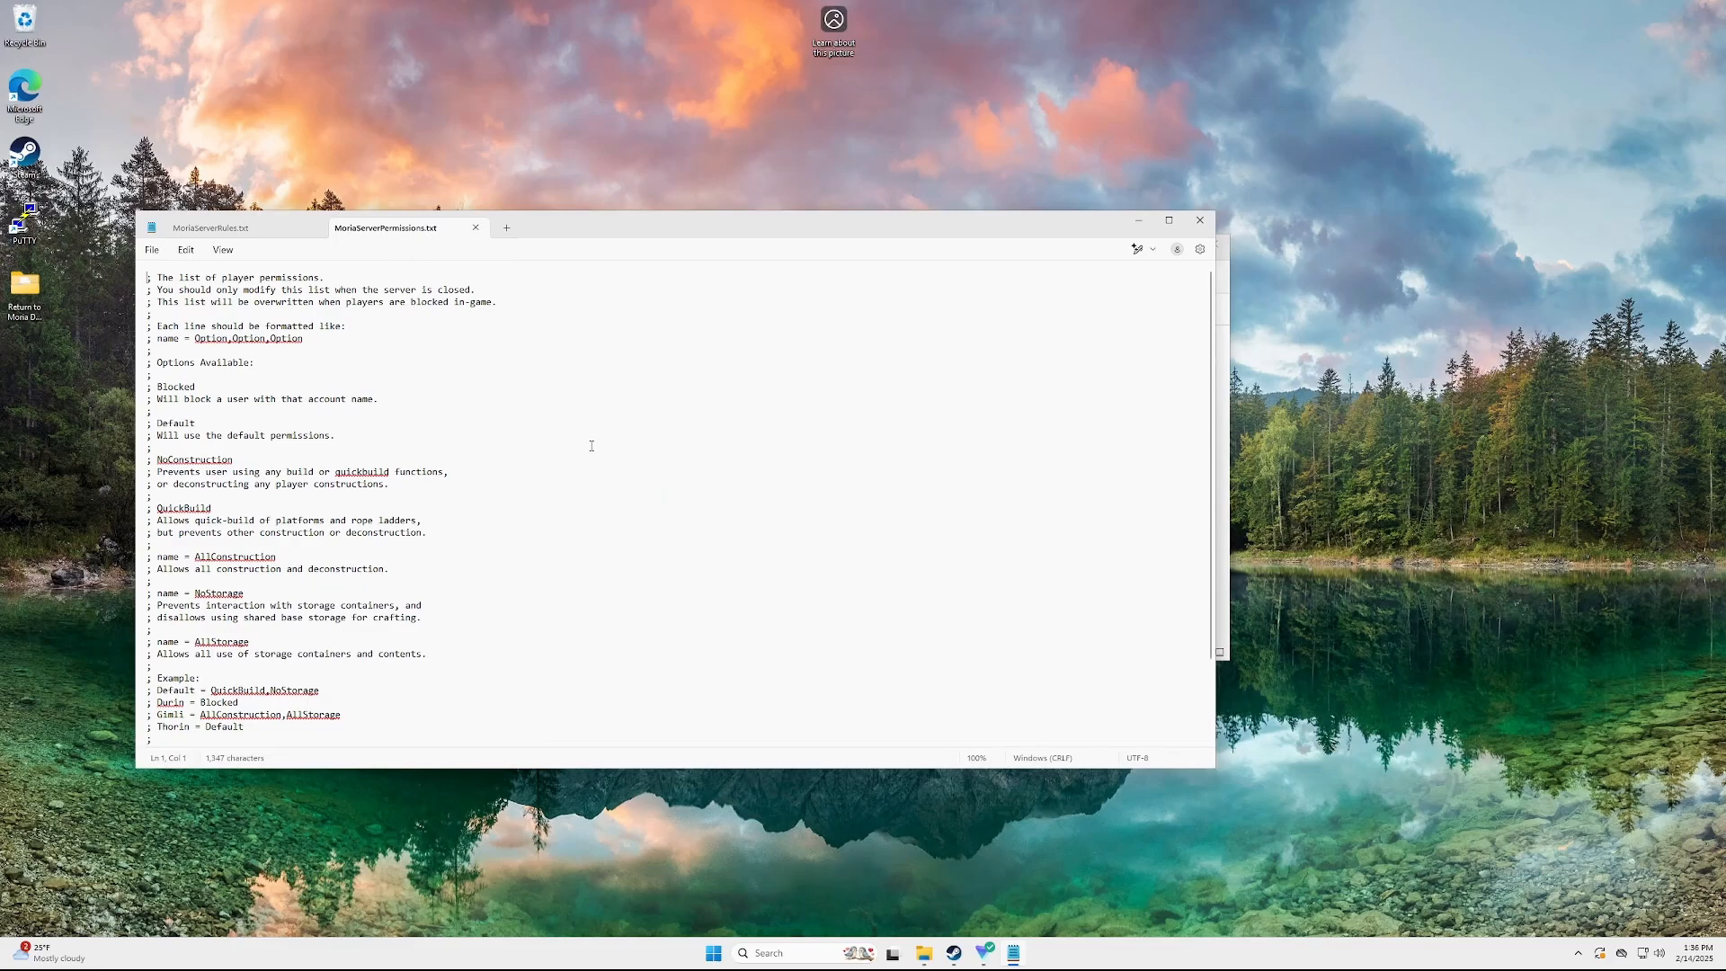
{"action": "scroll", "coordinate": [564, 474], "scroll_direction": "down", "scroll_amount": 3}
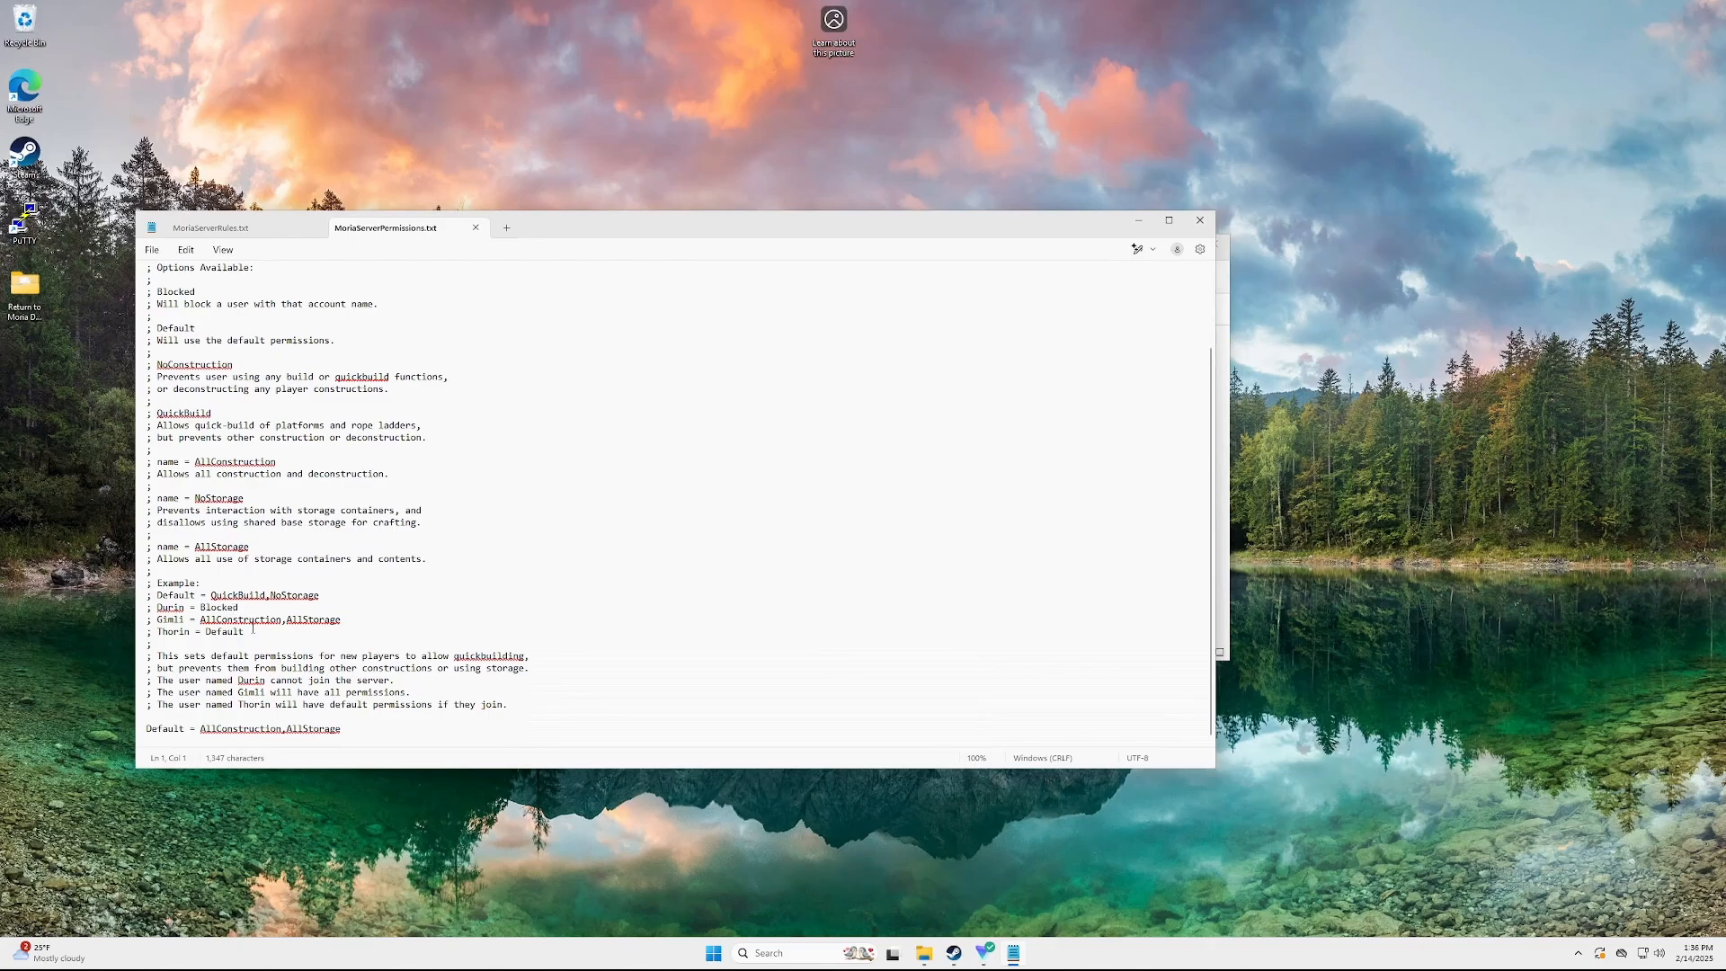
{"action": "left_click_drag", "start_coordinate": [252, 631], "coordinate": [146, 582]}
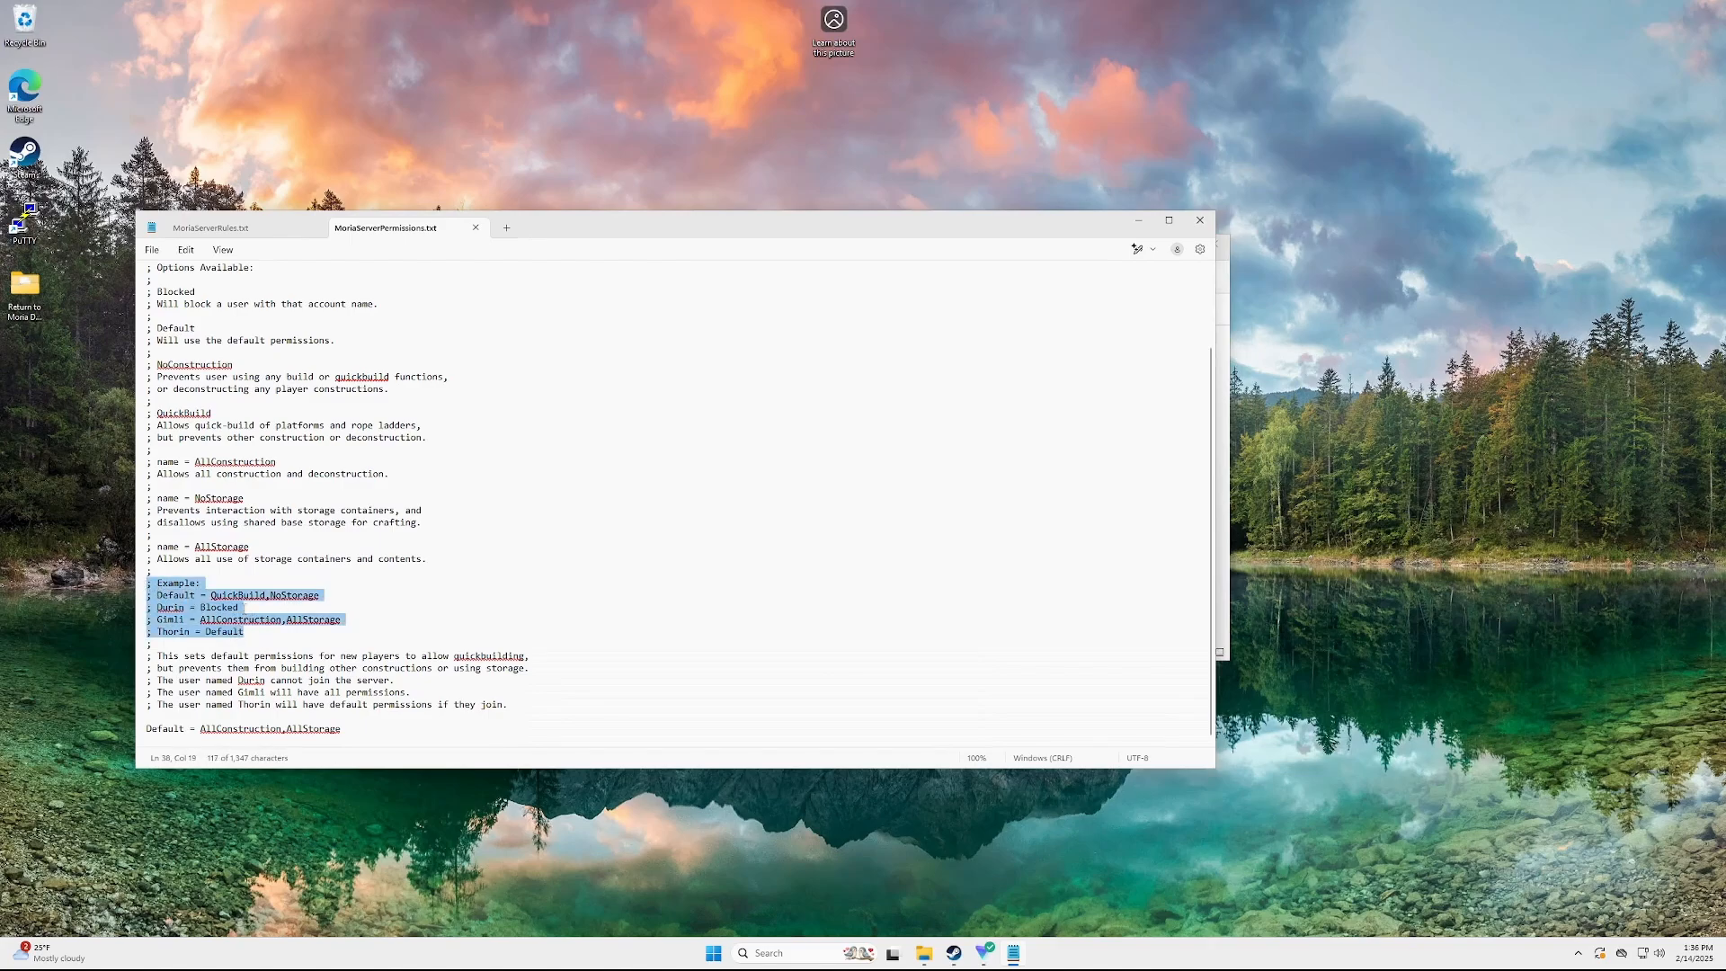
{"action": "left_click_drag", "start_coordinate": [245, 608], "coordinate": [183, 615]}
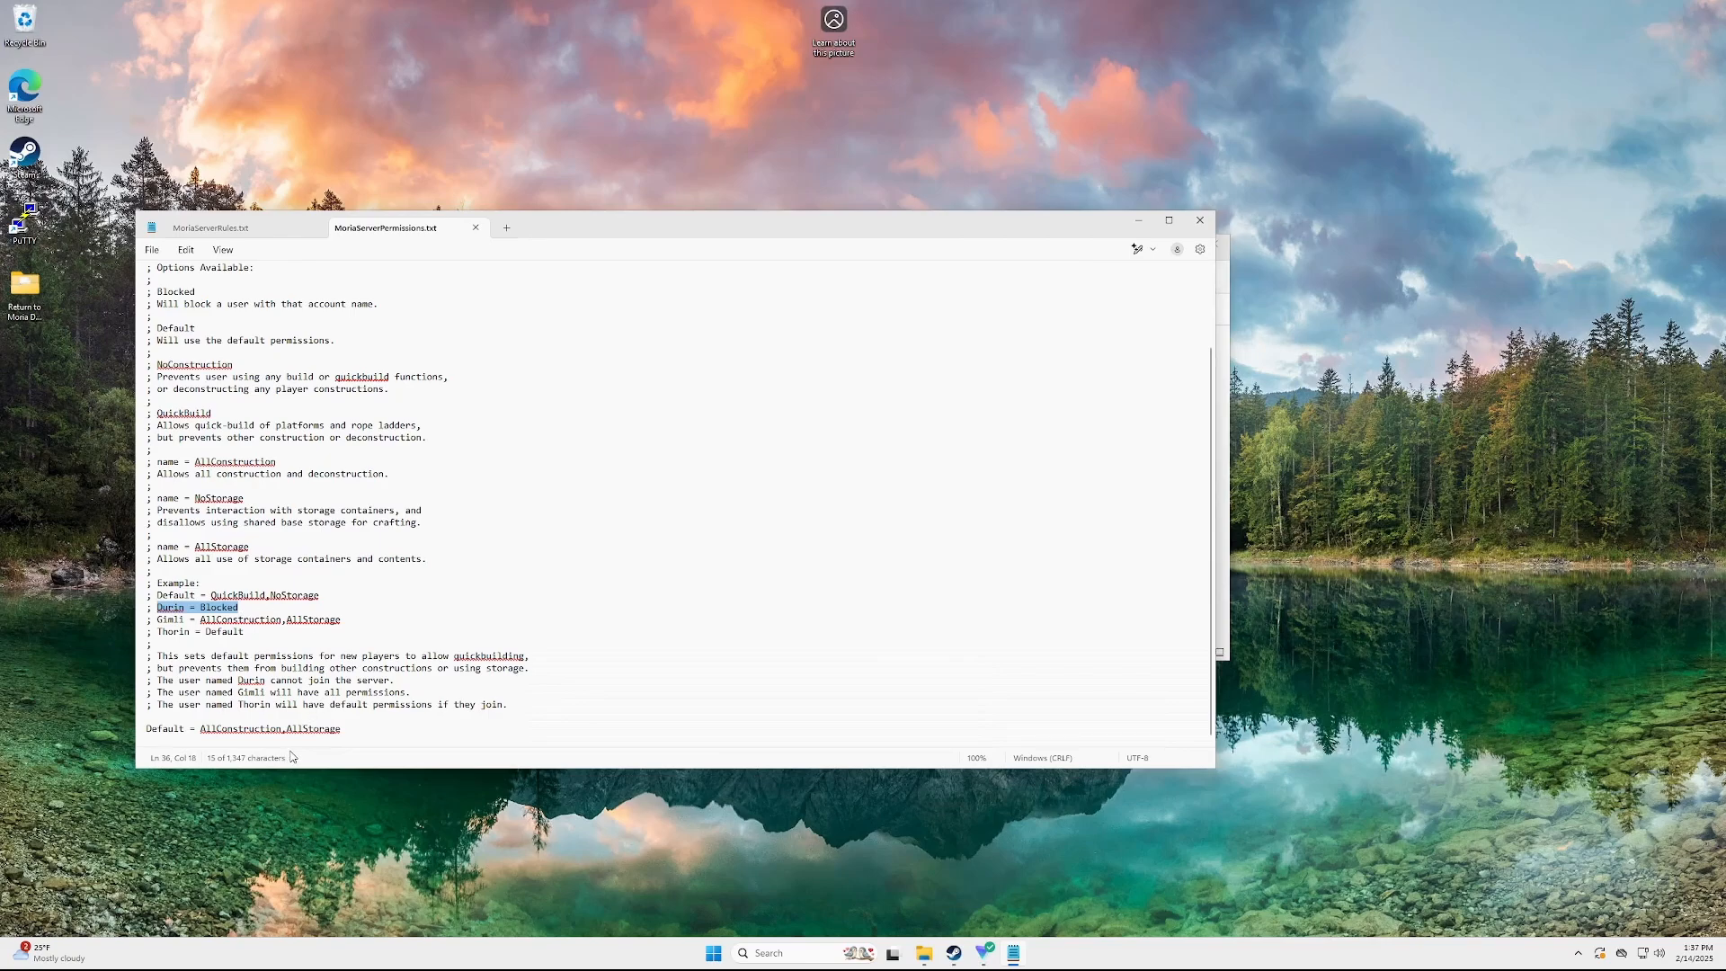
{"action": "left_click", "coordinate": [356, 735]}
{"action": "key", "text": "Return"}
{"action": "key", "text": "ctrl+v"}
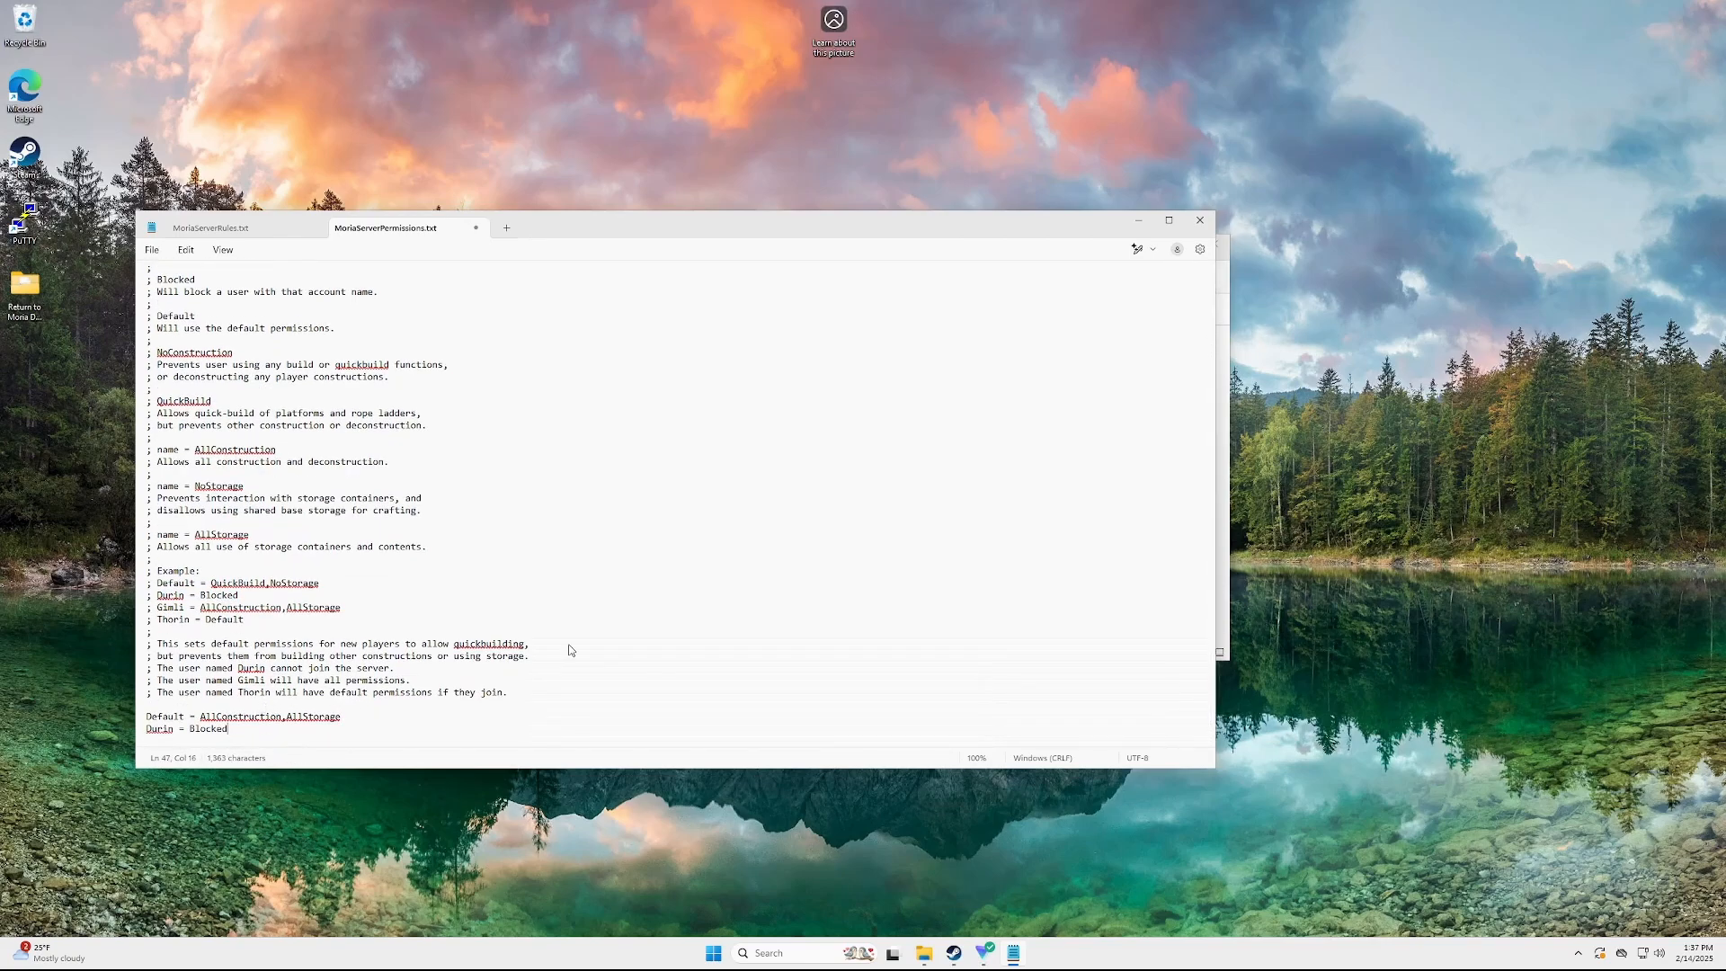
{"action": "left_click", "coordinate": [156, 729]}
{"action": "double_click", "coordinate": [154, 730]}
{"action": "type", "text": "Patric"}
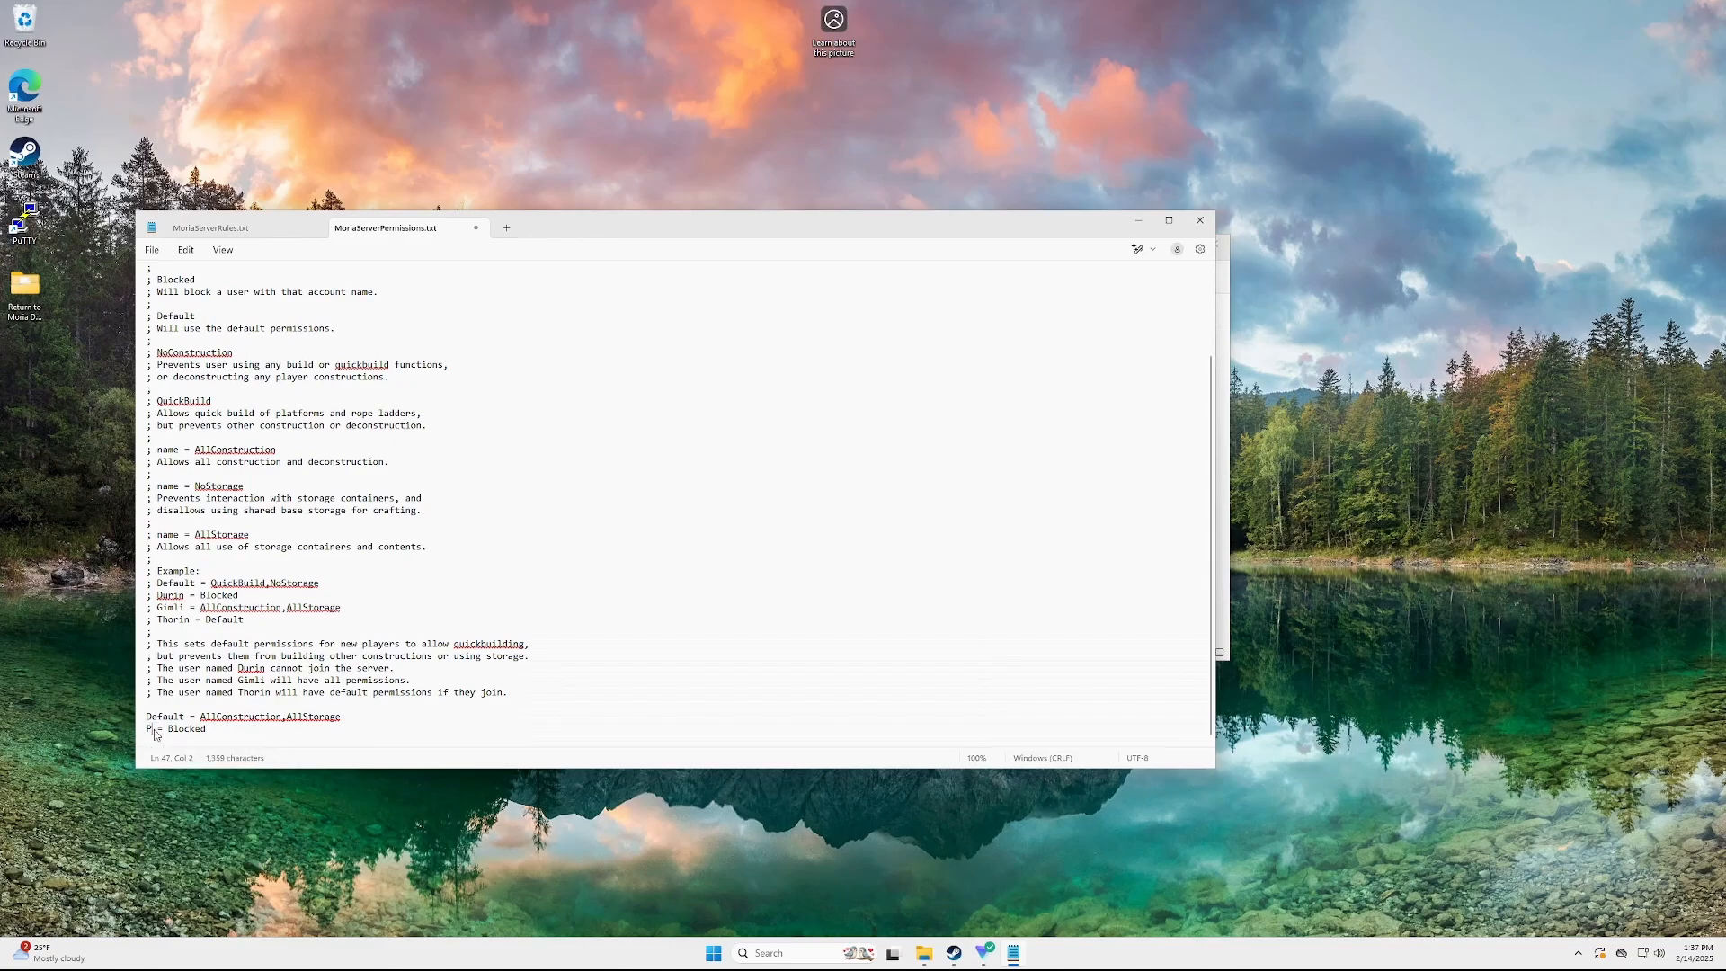
{"action": "type", "text": "k"}
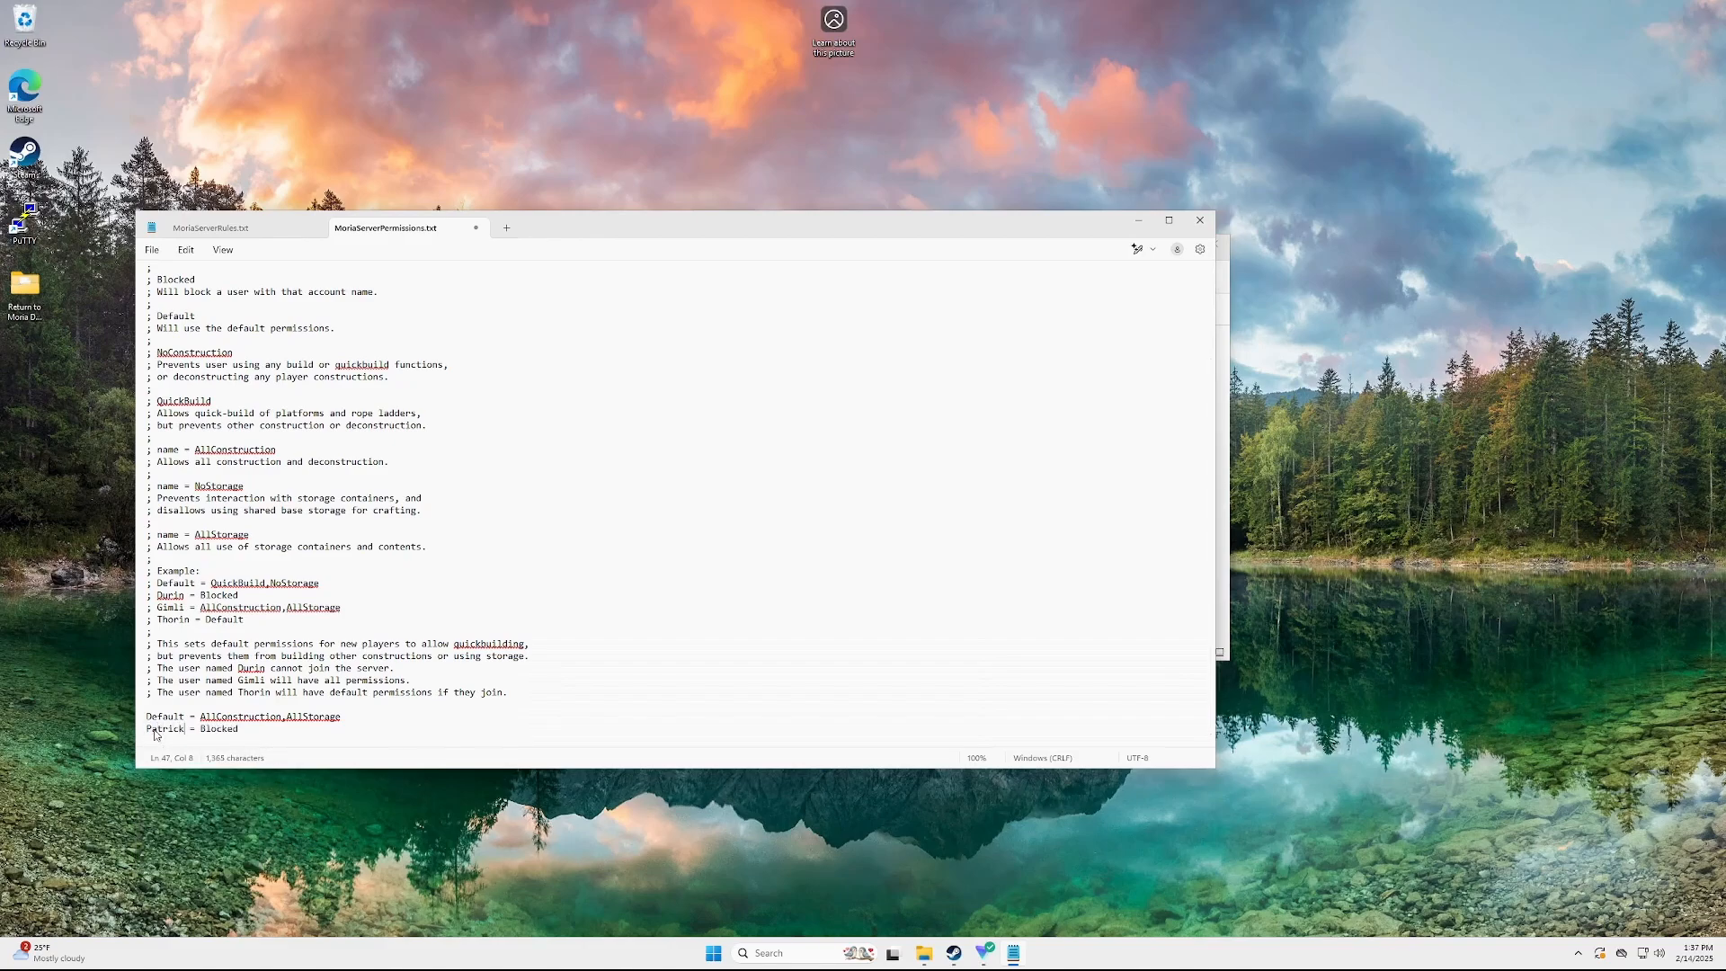
Add the Gimli = AllConstruction,AllStorage line below the blocked-player entry
{"action": "left_click", "coordinate": [255, 736]}
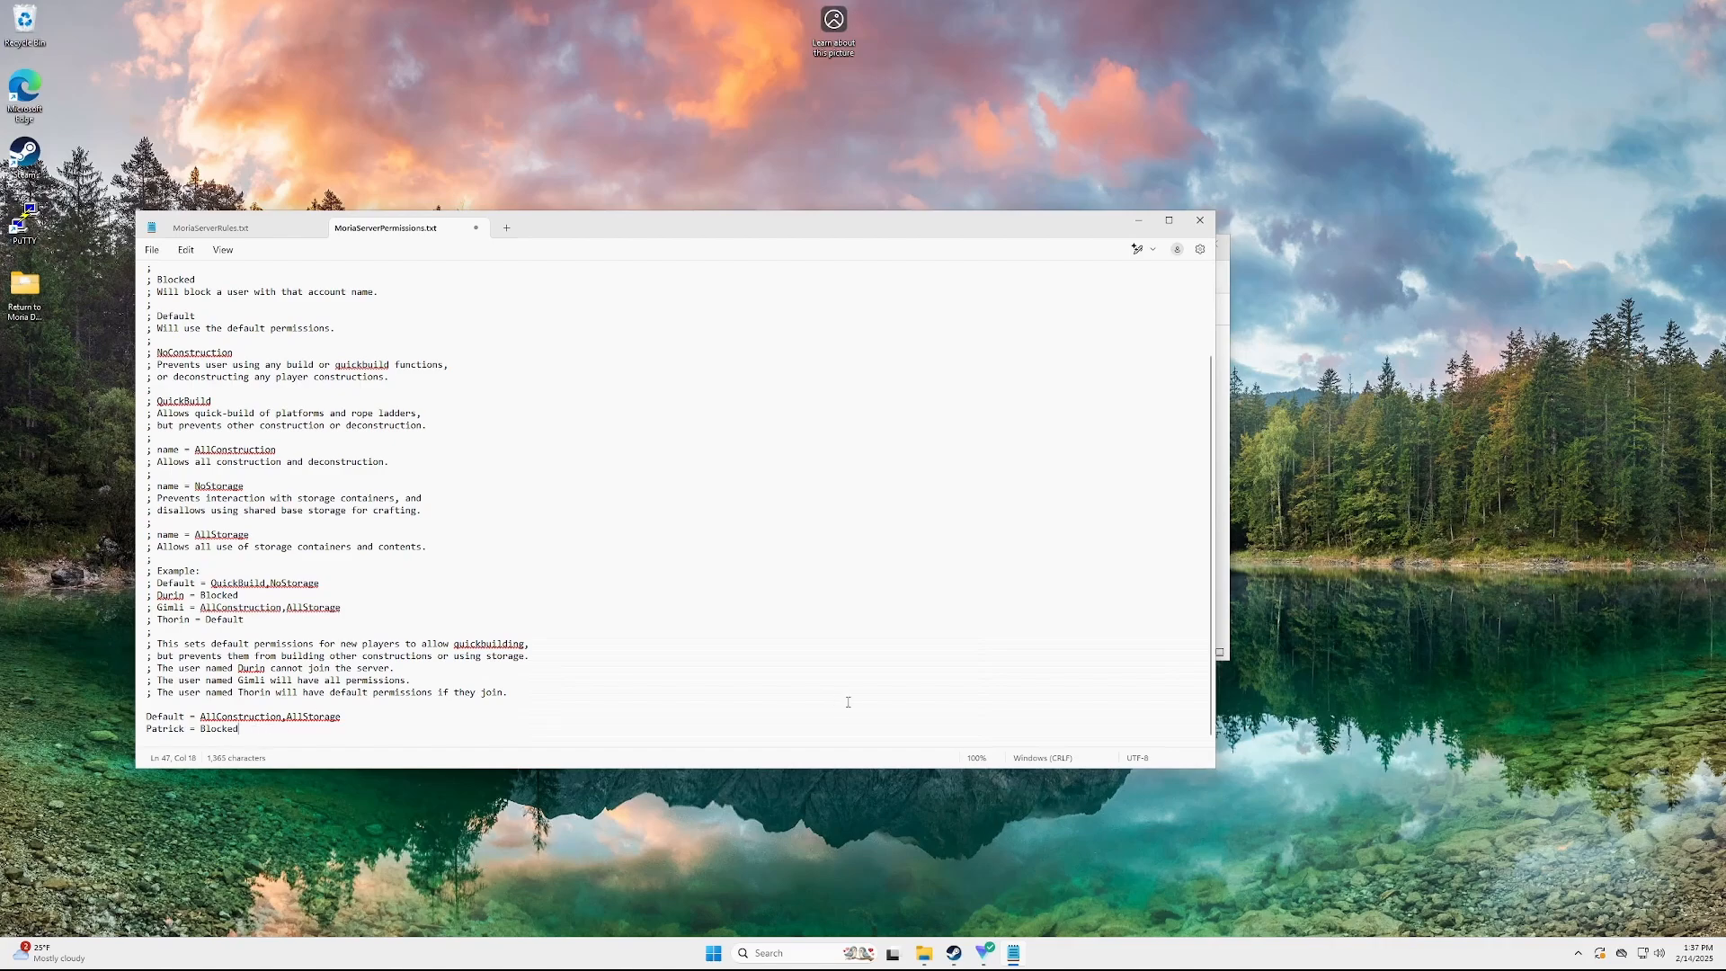
{"action": "key", "text": "Up"}
{"action": "key", "text": "End"}
{"action": "left_click_drag", "start_coordinate": [146, 720], "coordinate": [368, 720]}
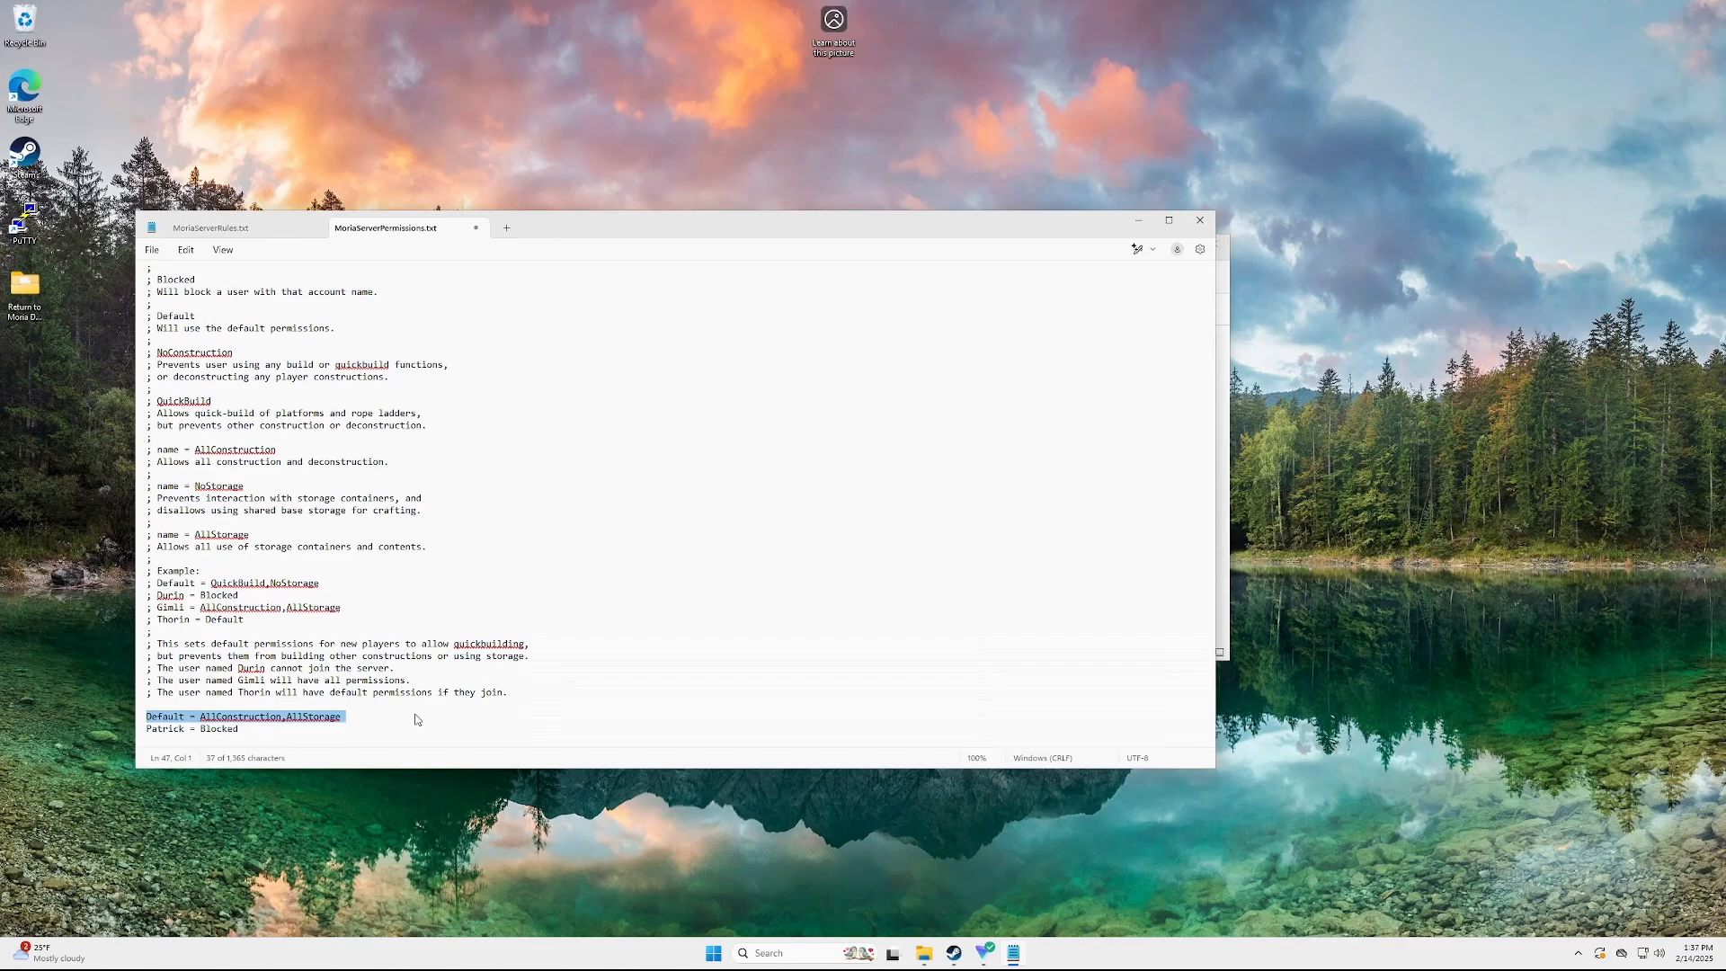
{"action": "left_click", "coordinate": [256, 733]}
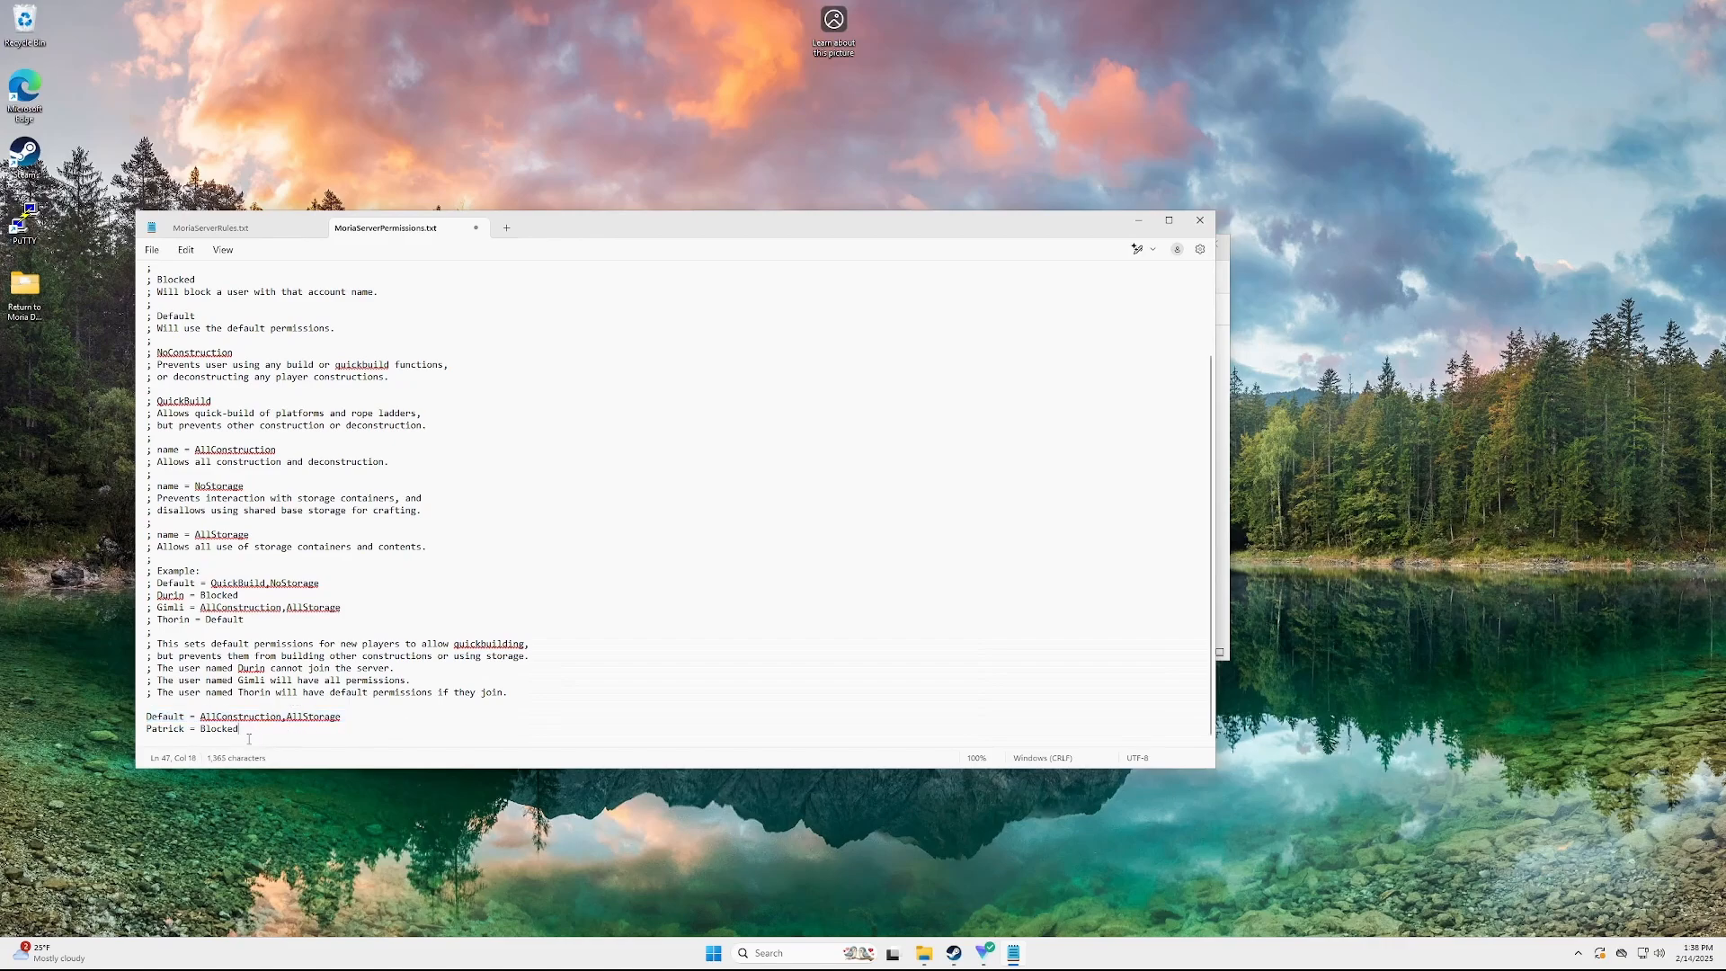
{"action": "left_click_drag", "start_coordinate": [347, 610], "coordinate": [158, 610]}
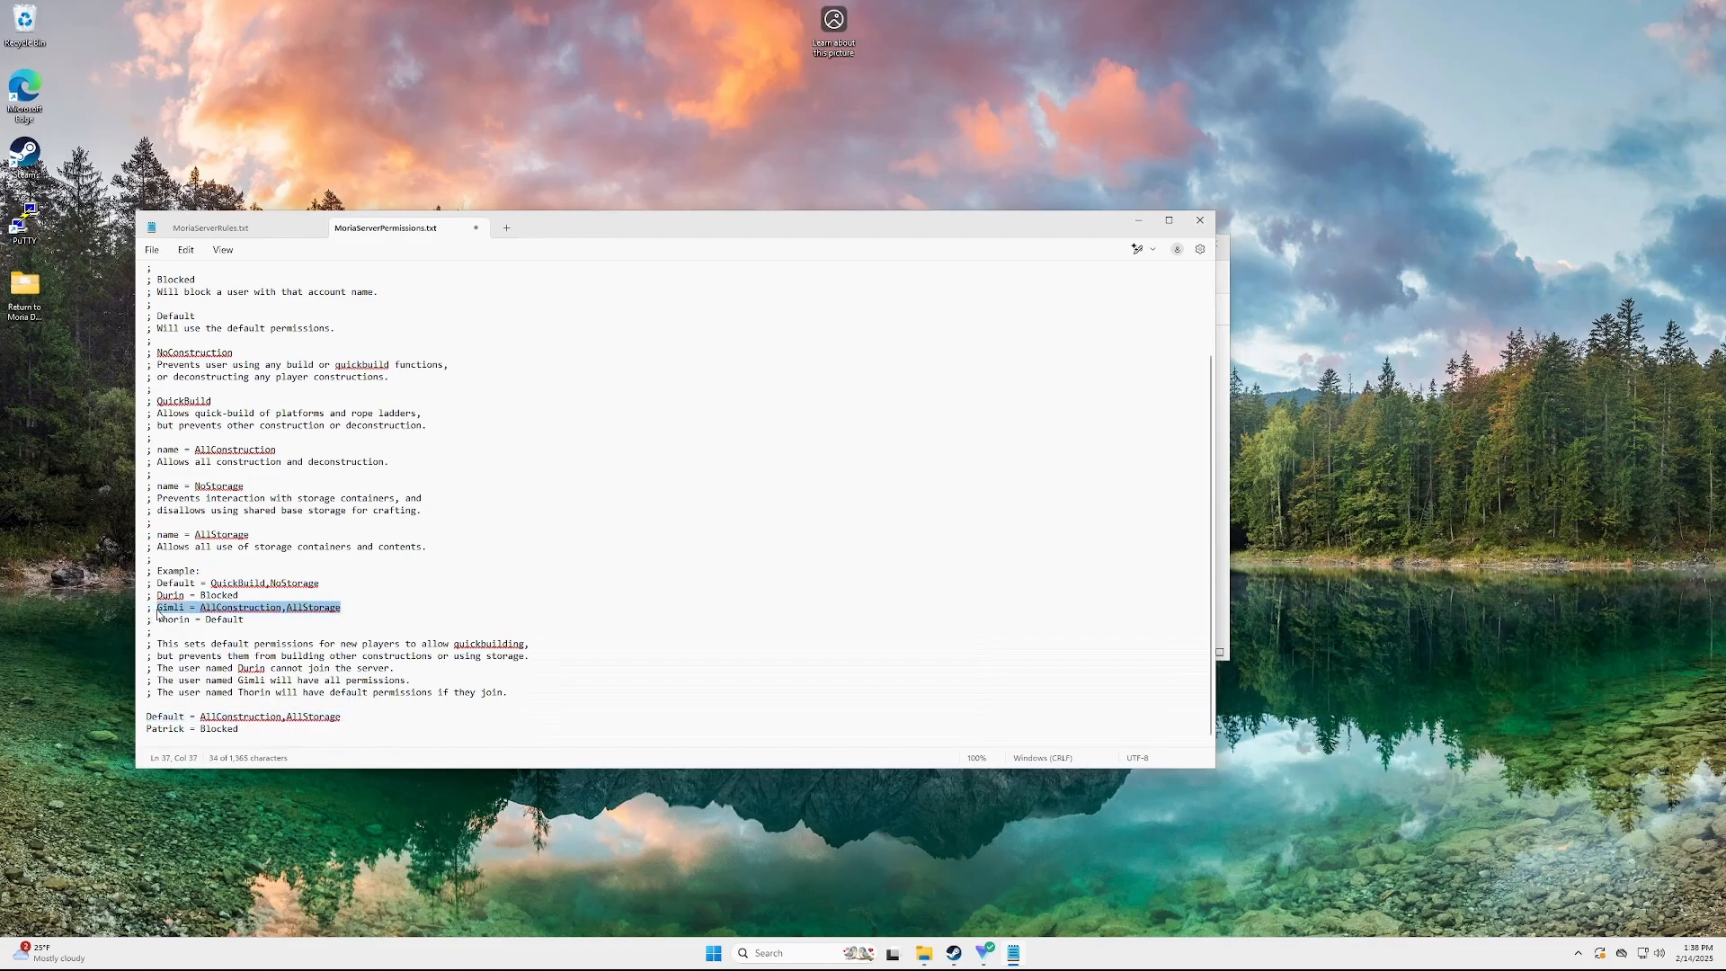
{"action": "key", "text": "ctrl+c"}
{"action": "left_click", "coordinate": [283, 742]}
{"action": "key", "text": "ctrl+v"}
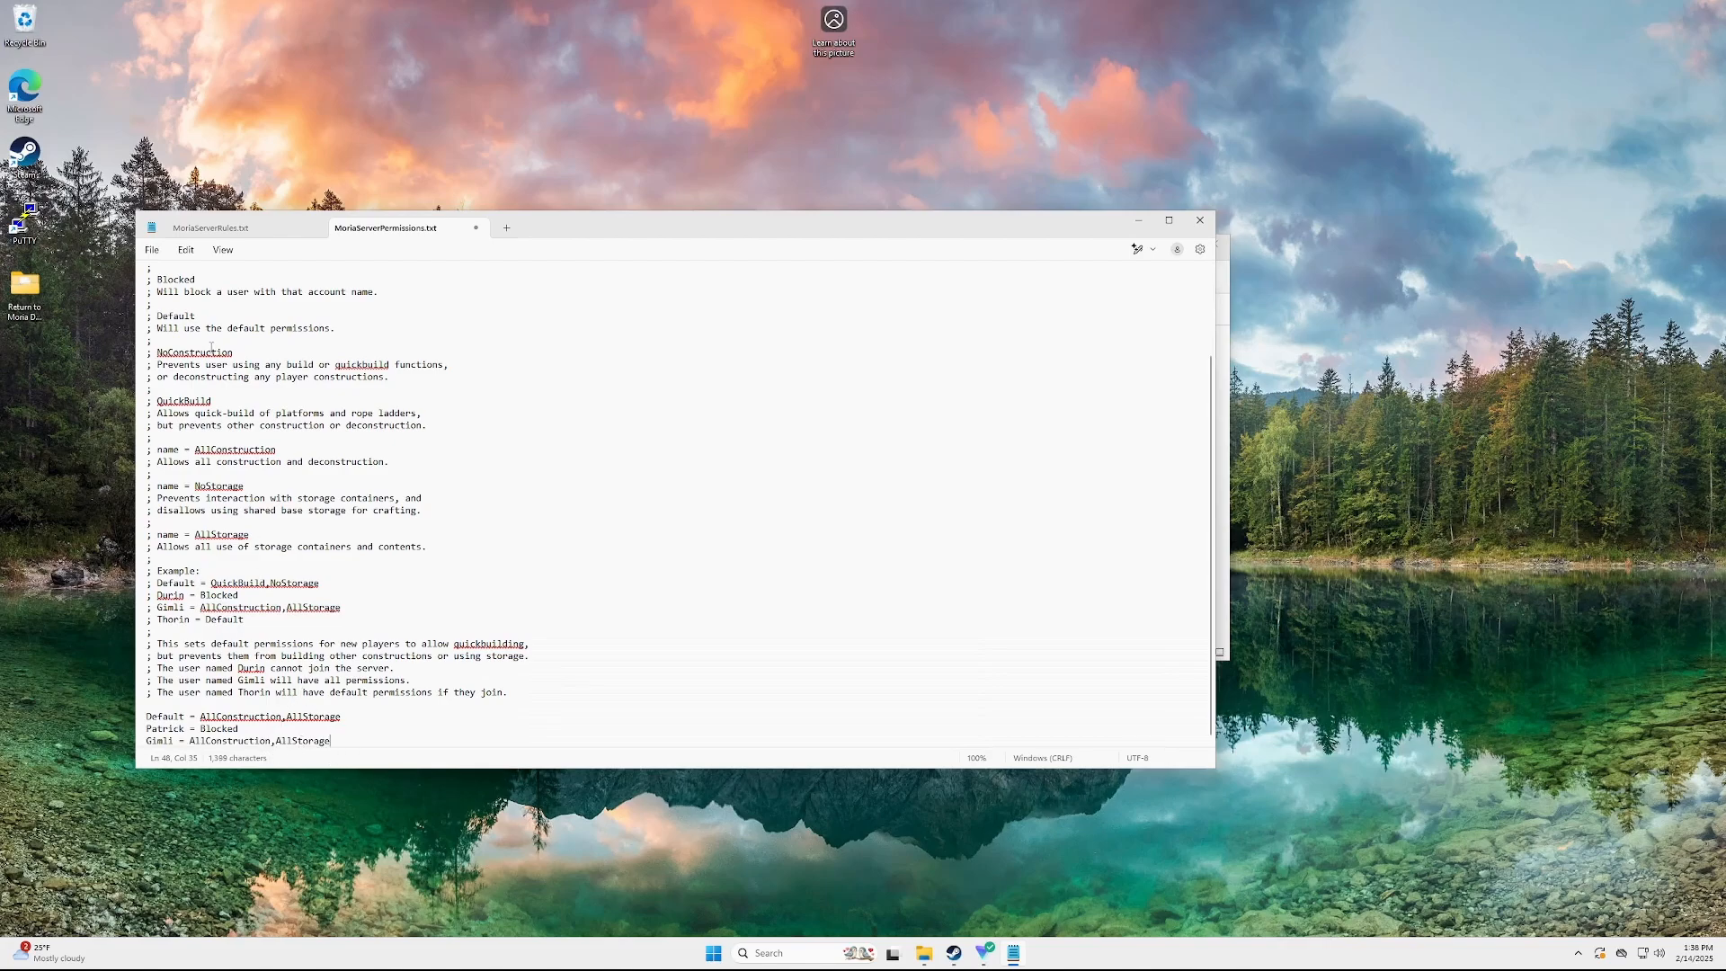
{"action": "left_click_drag", "start_coordinate": [155, 351], "coordinate": [455, 560]}
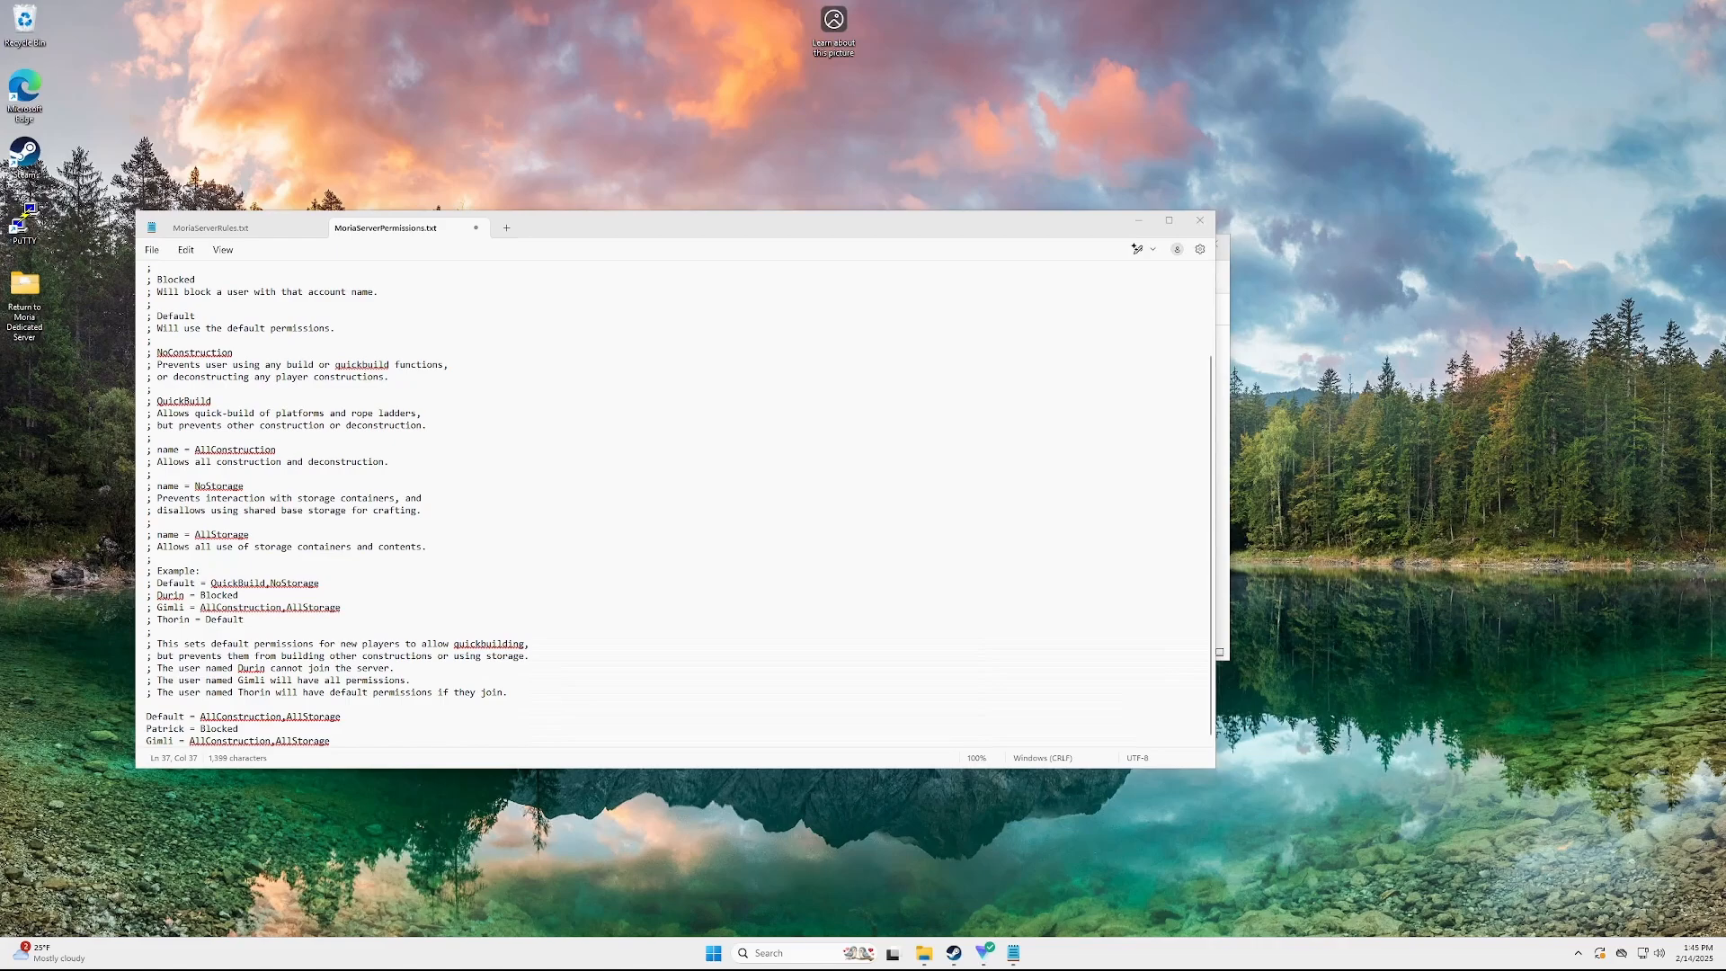
Open Command Prompt and run ipconfig /all
{"action": "left_click", "coordinate": [781, 954]}
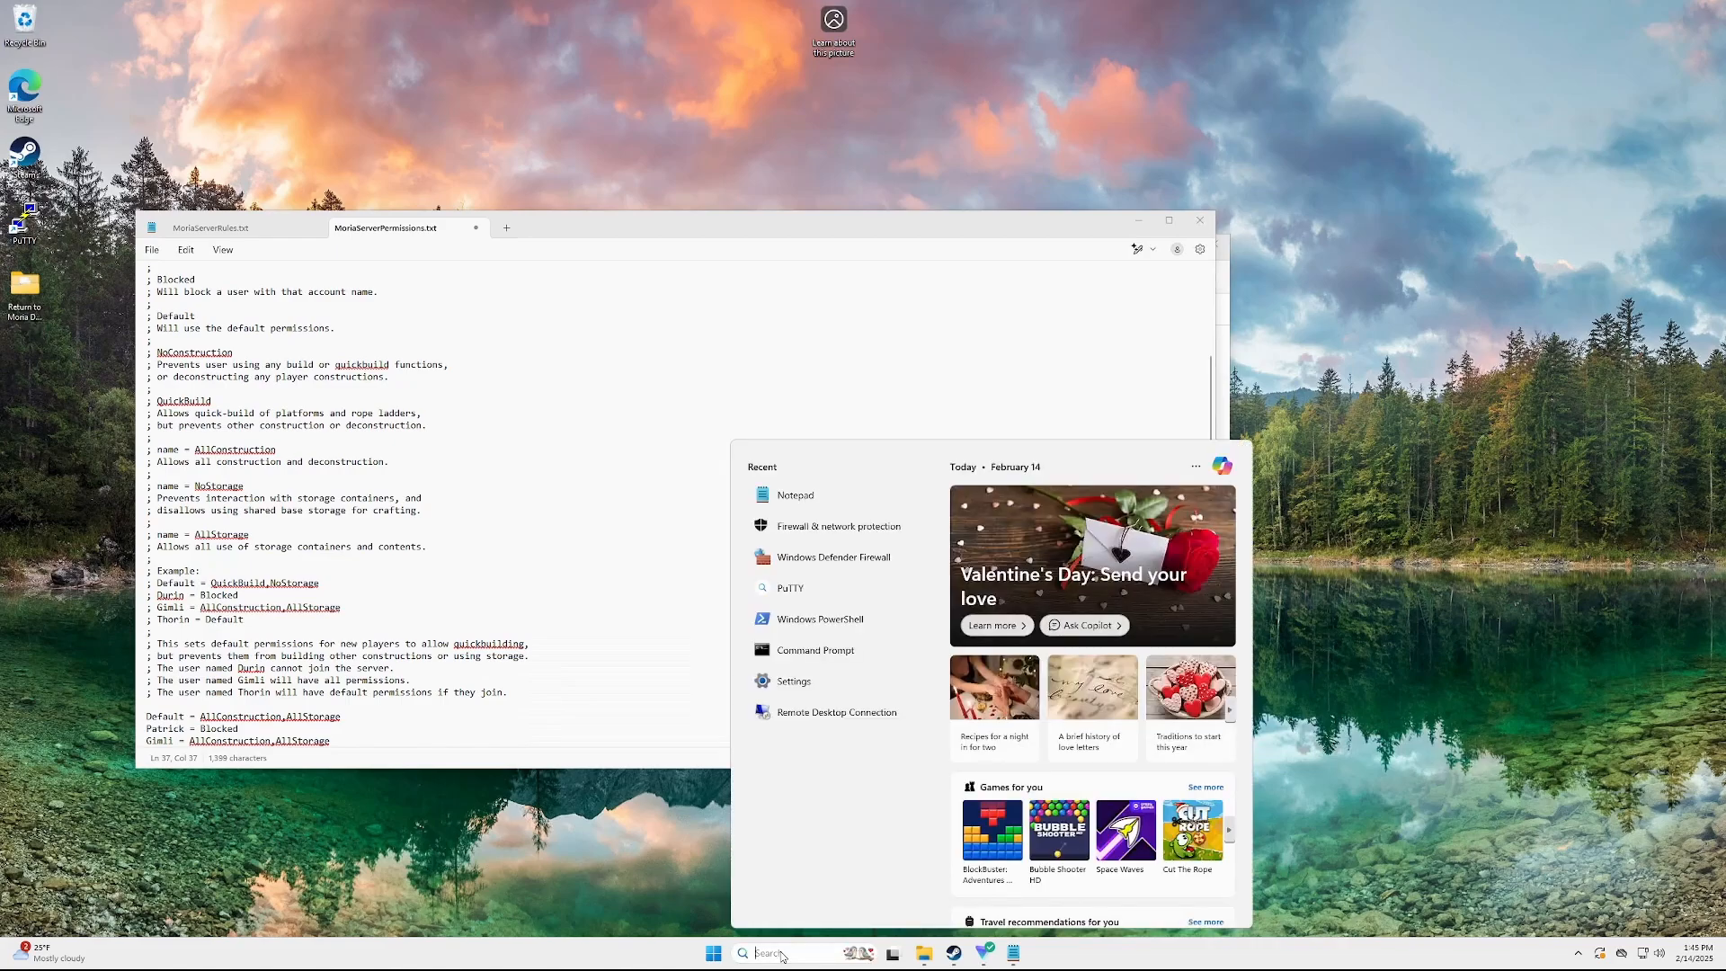
{"action": "type", "text": "cmd"}
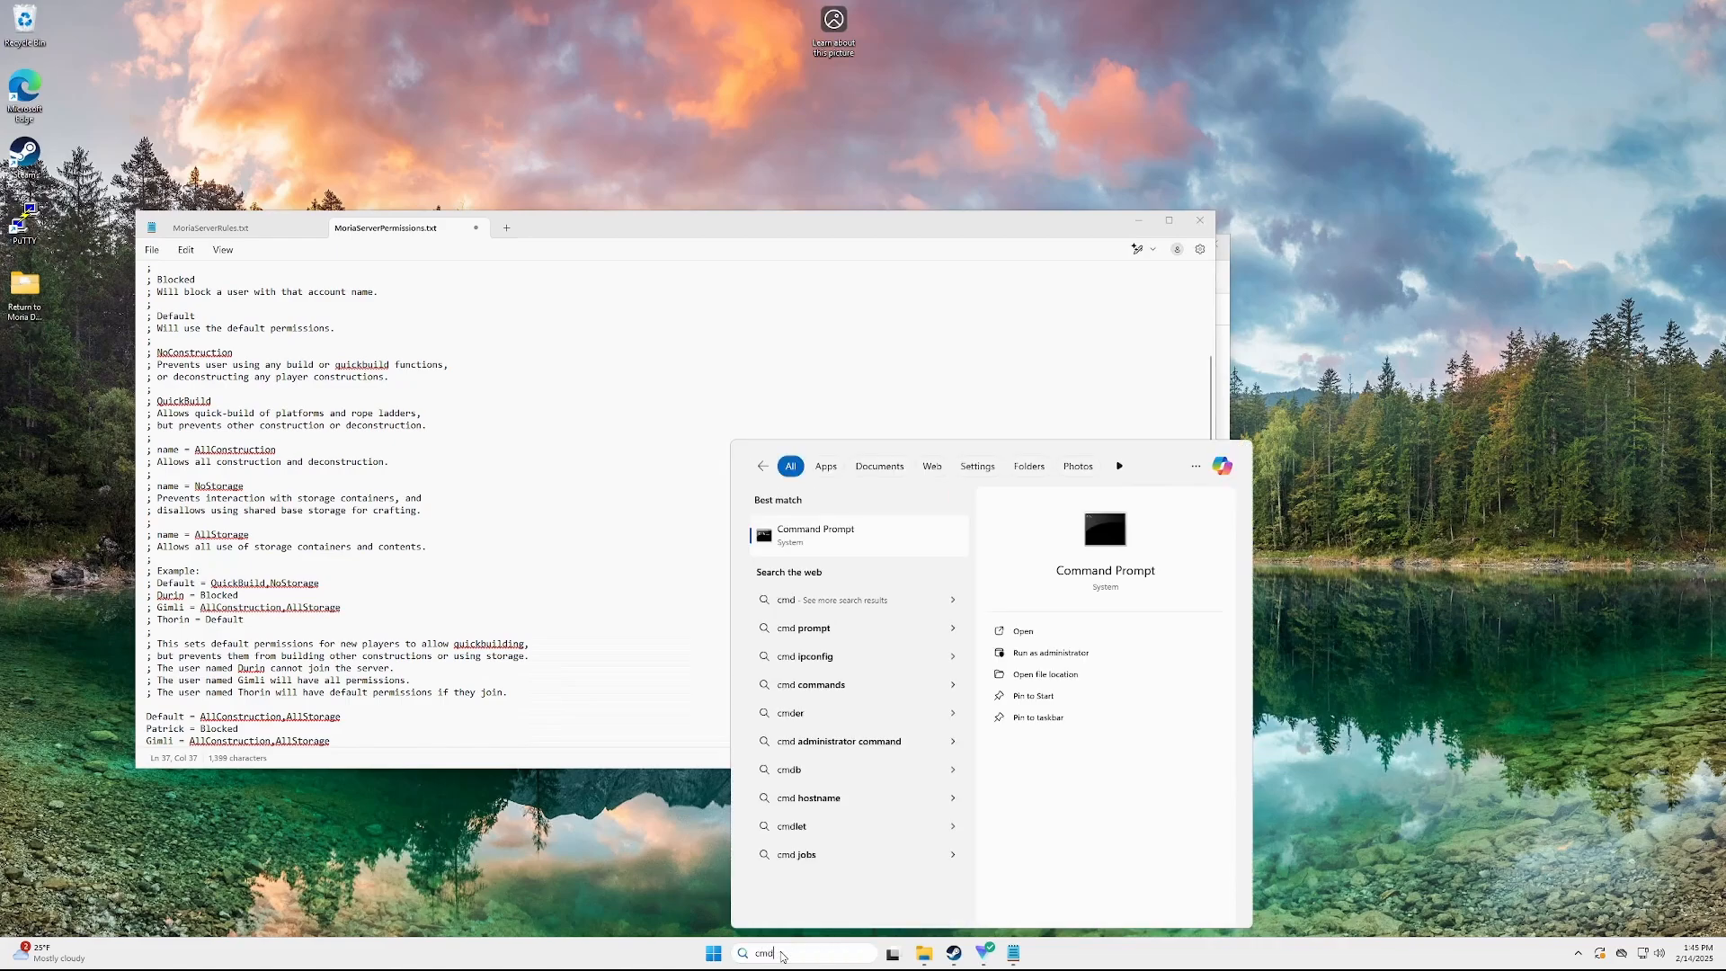
{"action": "key", "text": "Return"}
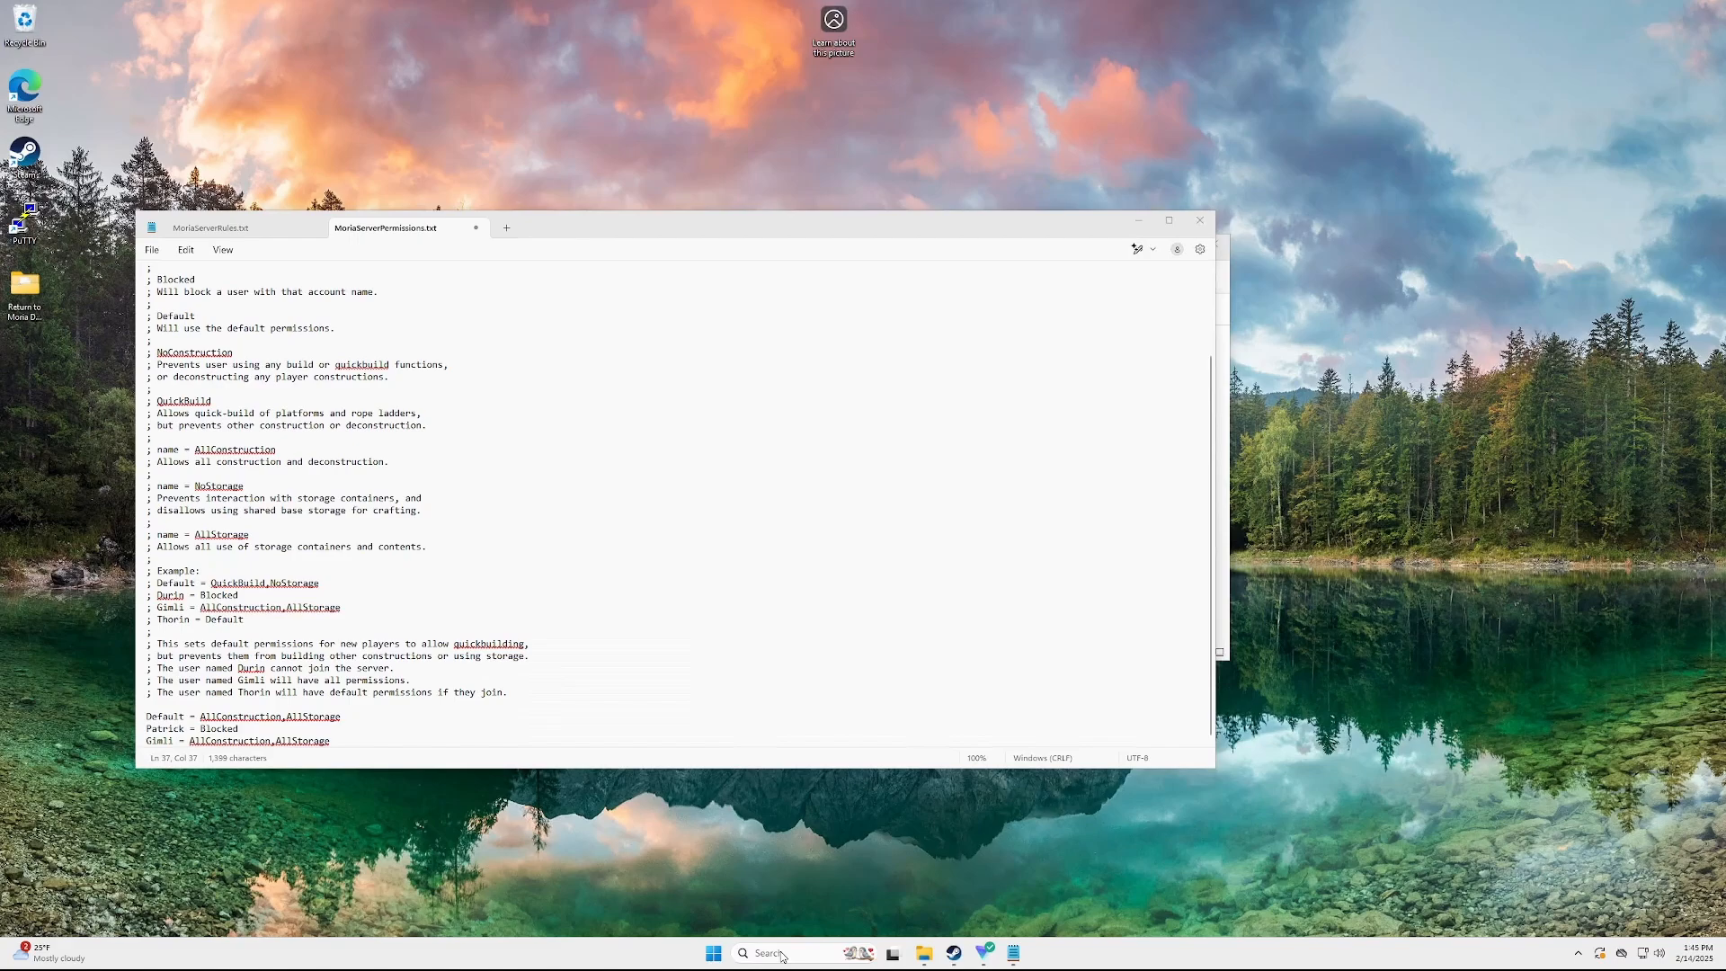
{"action": "type", "text": "ipc"}
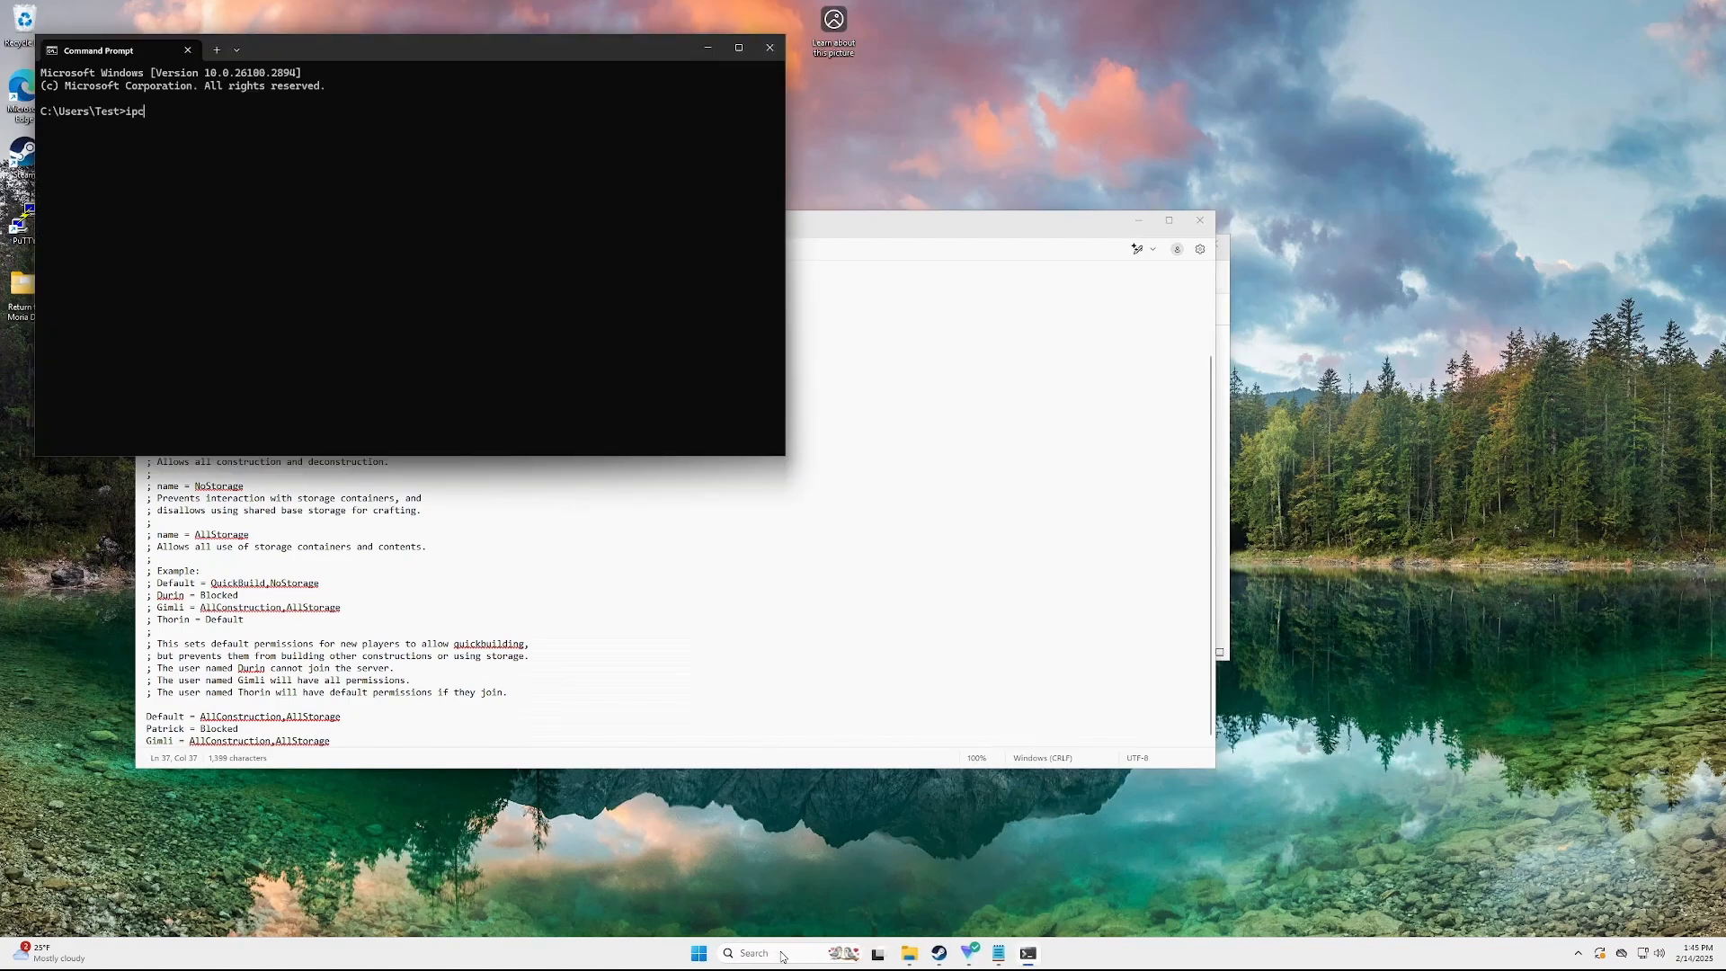
{"action": "type", "text": "onfig /all"}
{"action": "key", "text": "Return"}
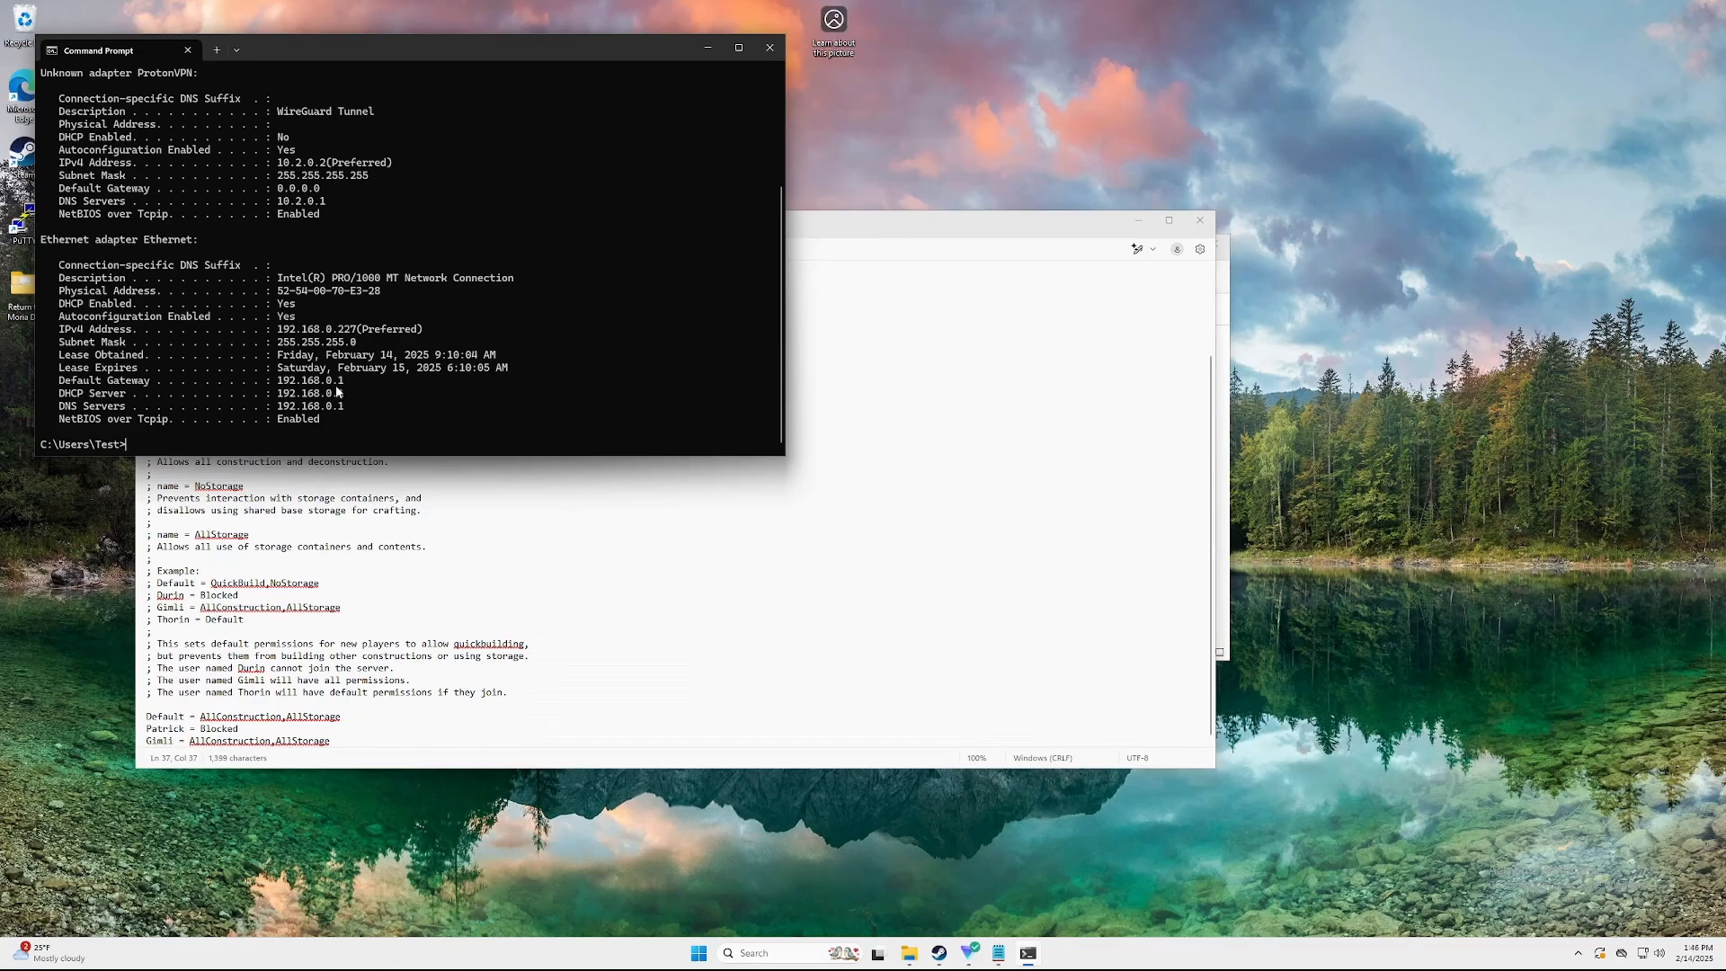
Copy the gateway 192.168.0.1 and the IPv4 address 192.168.0.227 from the output
{"action": "left_click_drag", "start_coordinate": [345, 388], "coordinate": [284, 384]}
{"action": "right_click", "coordinate": [284, 384]}
{"action": "left_click_drag", "start_coordinate": [378, 331], "coordinate": [281, 331]}
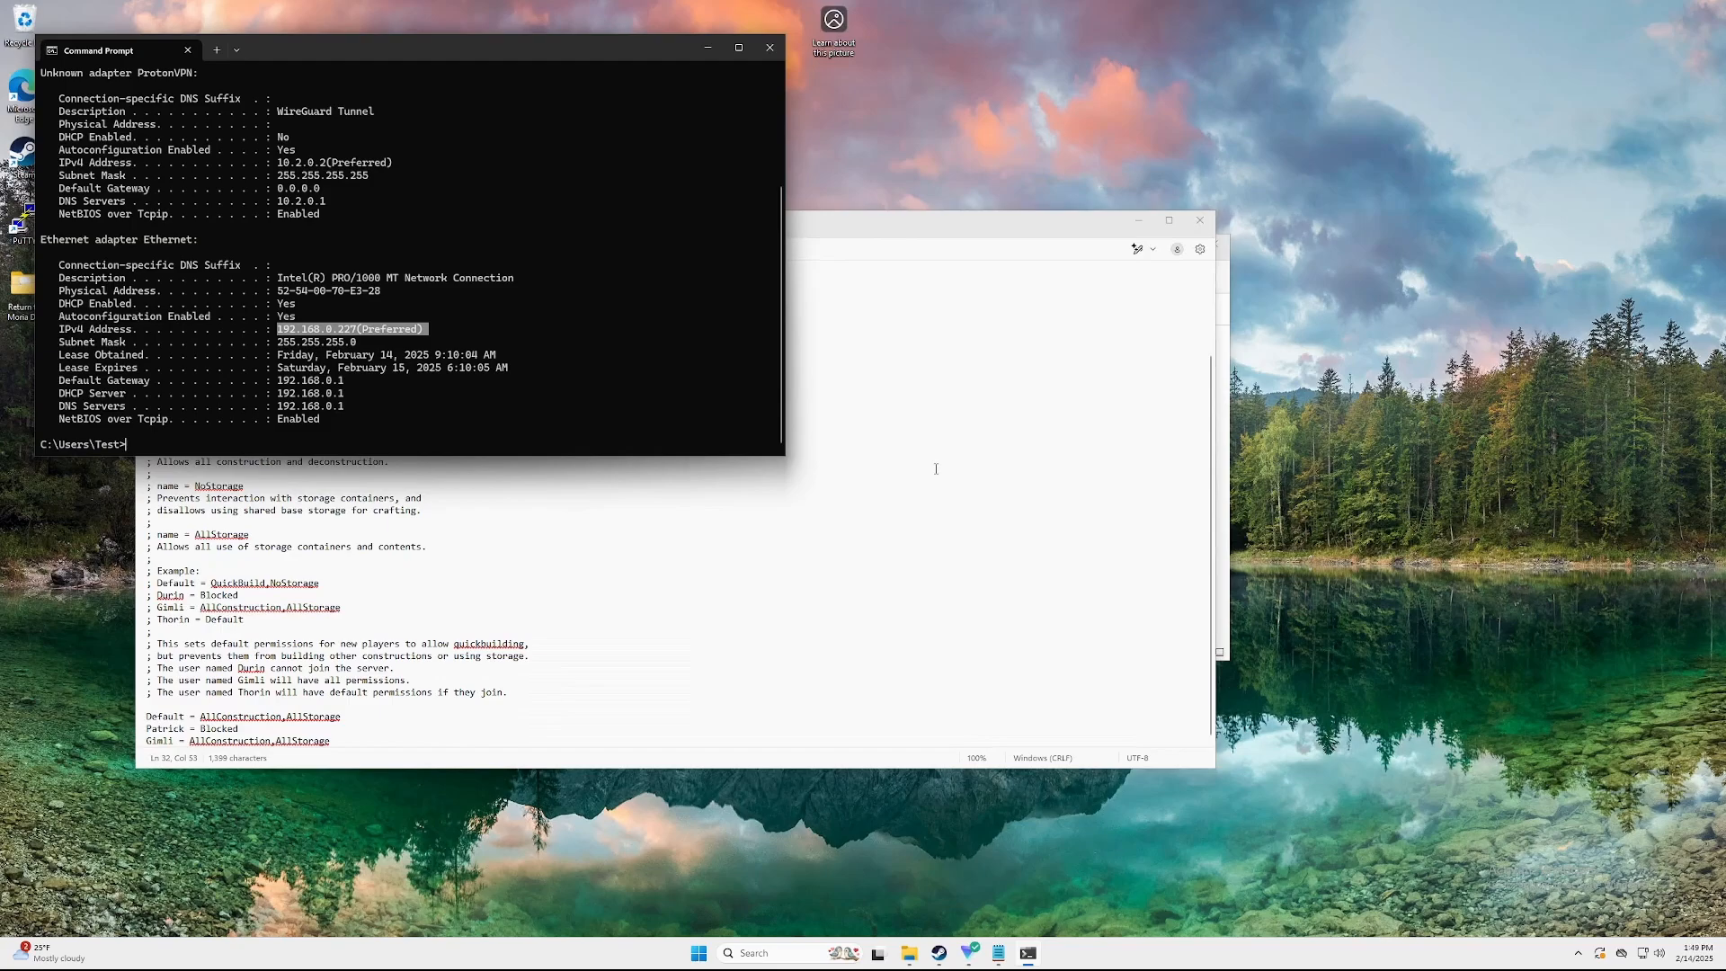
{"action": "key", "text": "ctrl+c"}
{"action": "key", "text": "alt+Tab"}
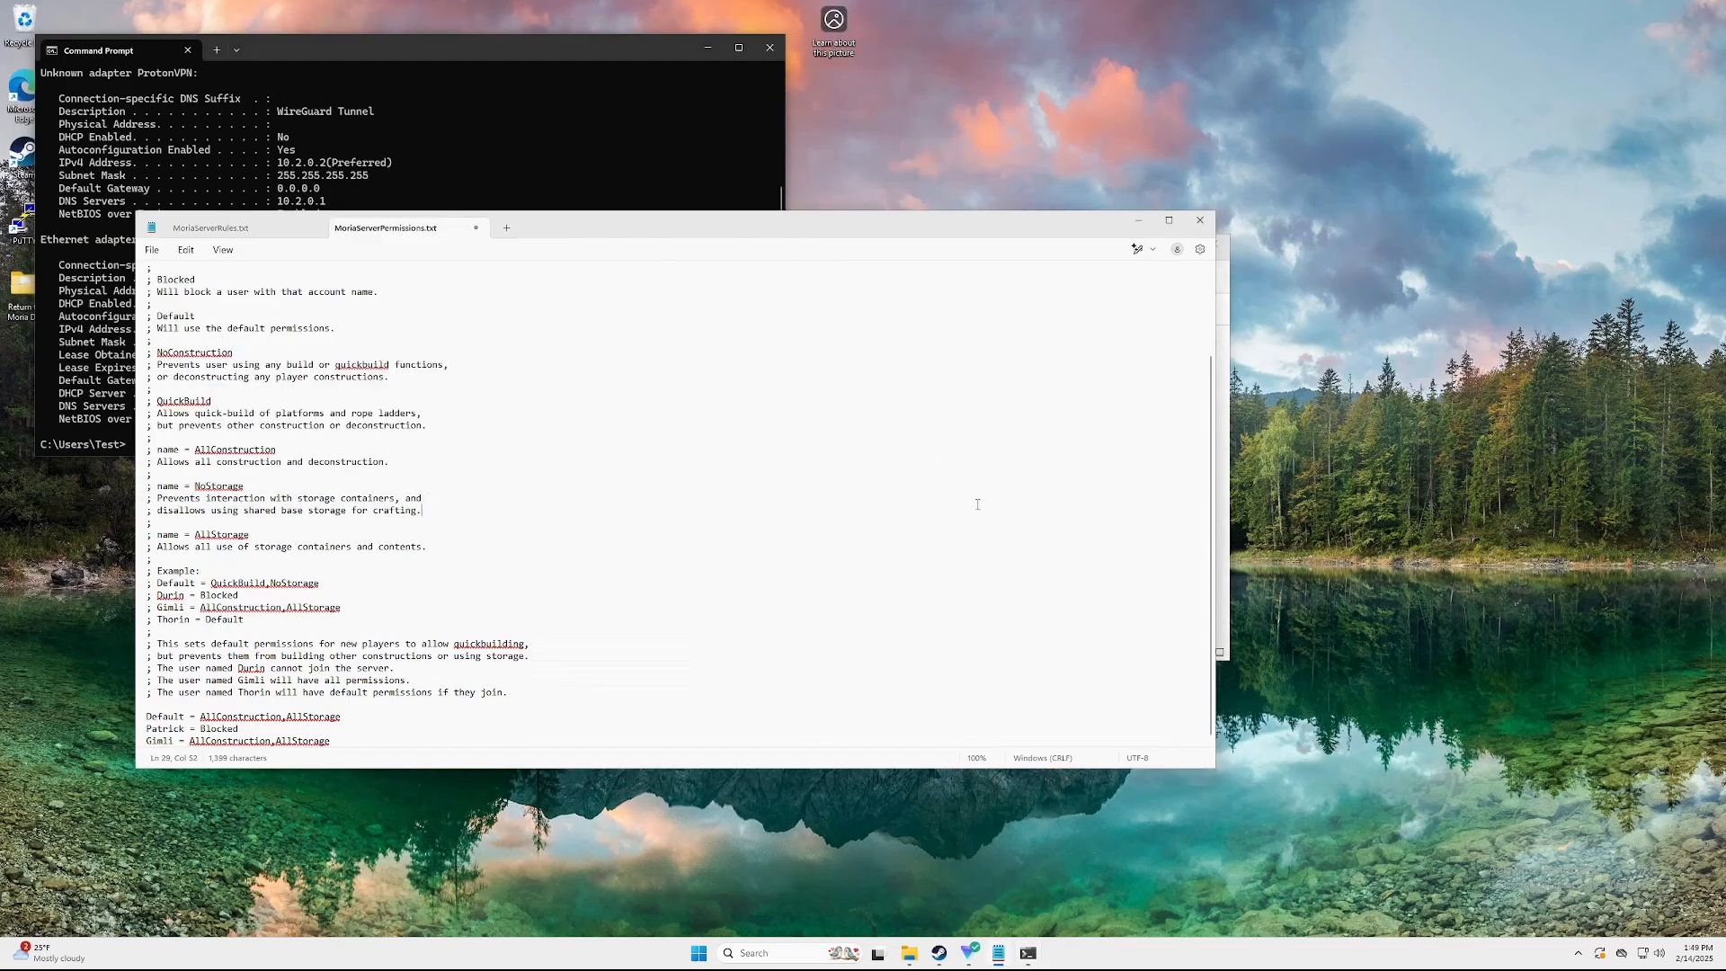
Reopen MoriaServerConfig.ini and locate ListenPort=7777 in the [Host] section
{"action": "left_click", "coordinate": [1207, 229]}
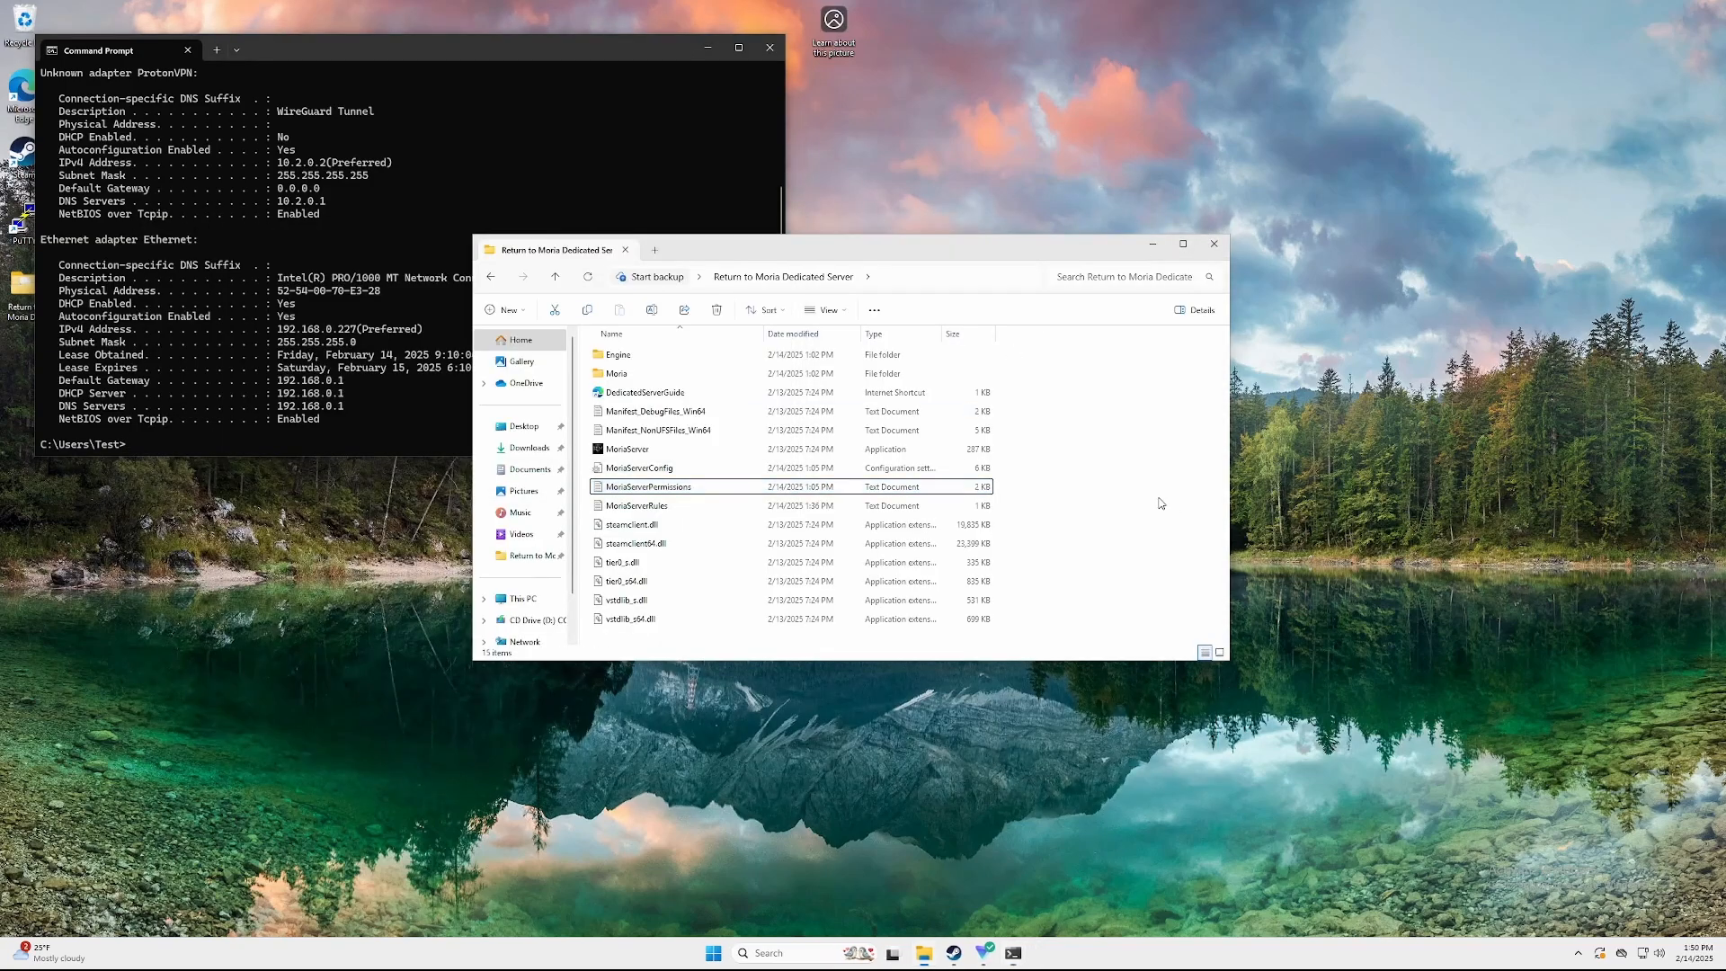
{"action": "left_click", "coordinate": [669, 469]}
{"action": "double_click", "coordinate": [670, 468]}
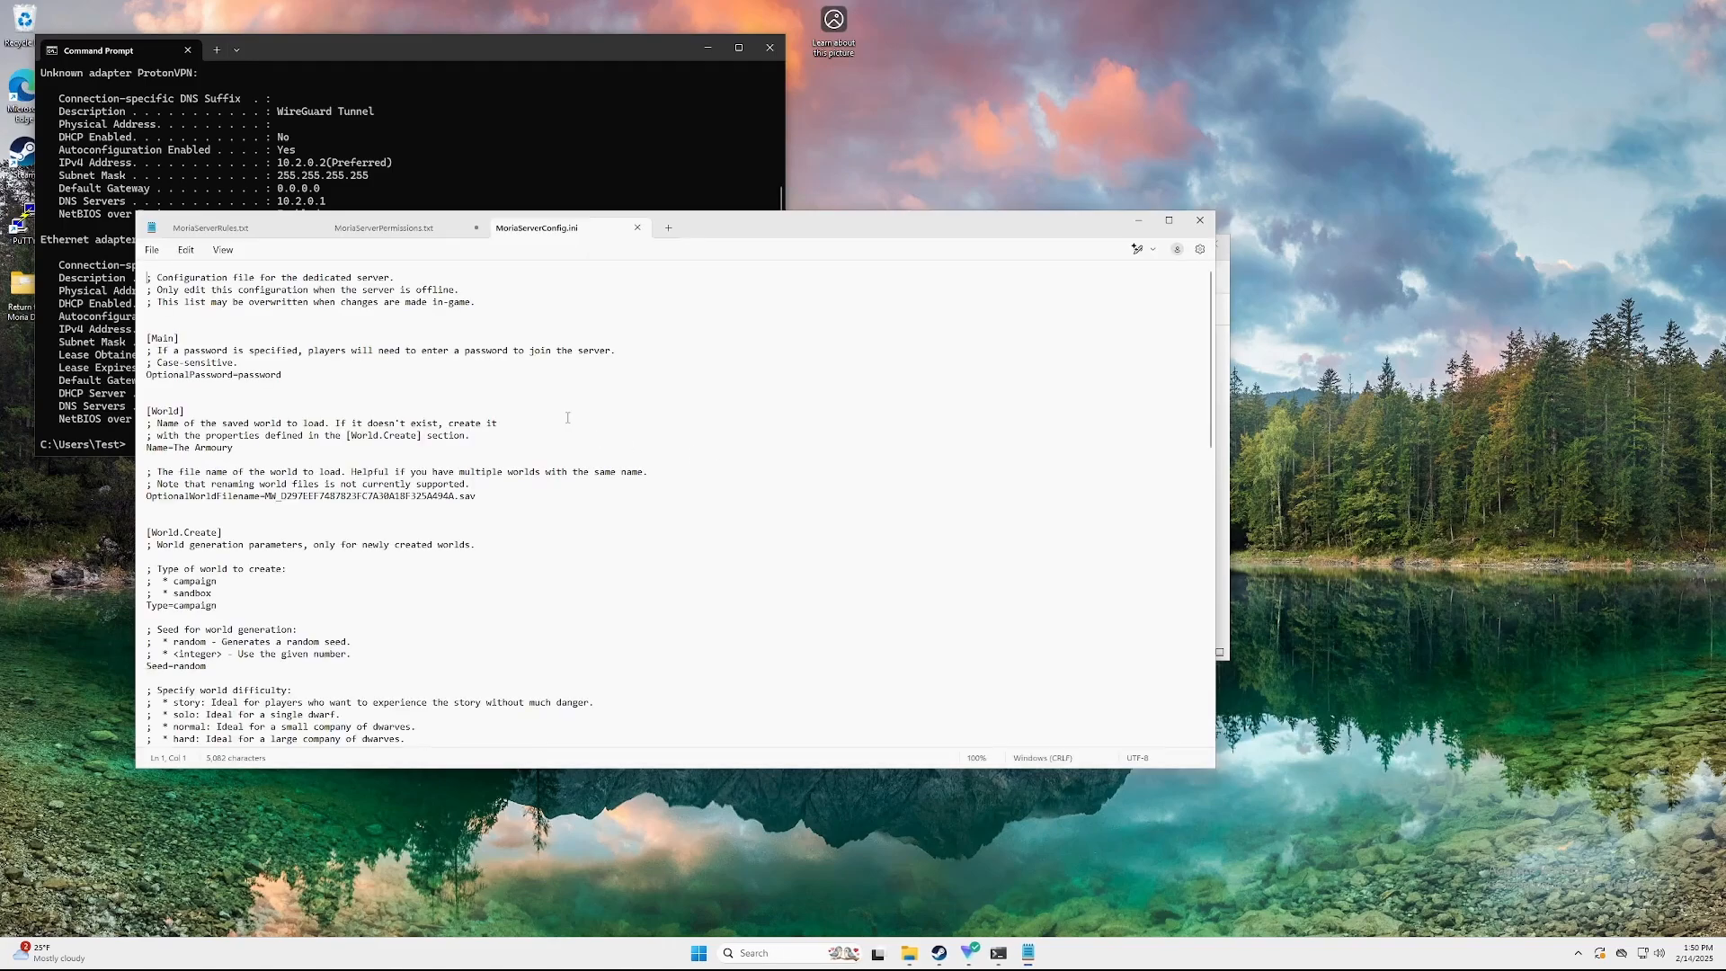
{"action": "scroll", "coordinate": [437, 443], "scroll_direction": "down", "scroll_amount": 5}
{"action": "scroll", "coordinate": [437, 442], "scroll_direction": "down", "scroll_amount": 13}
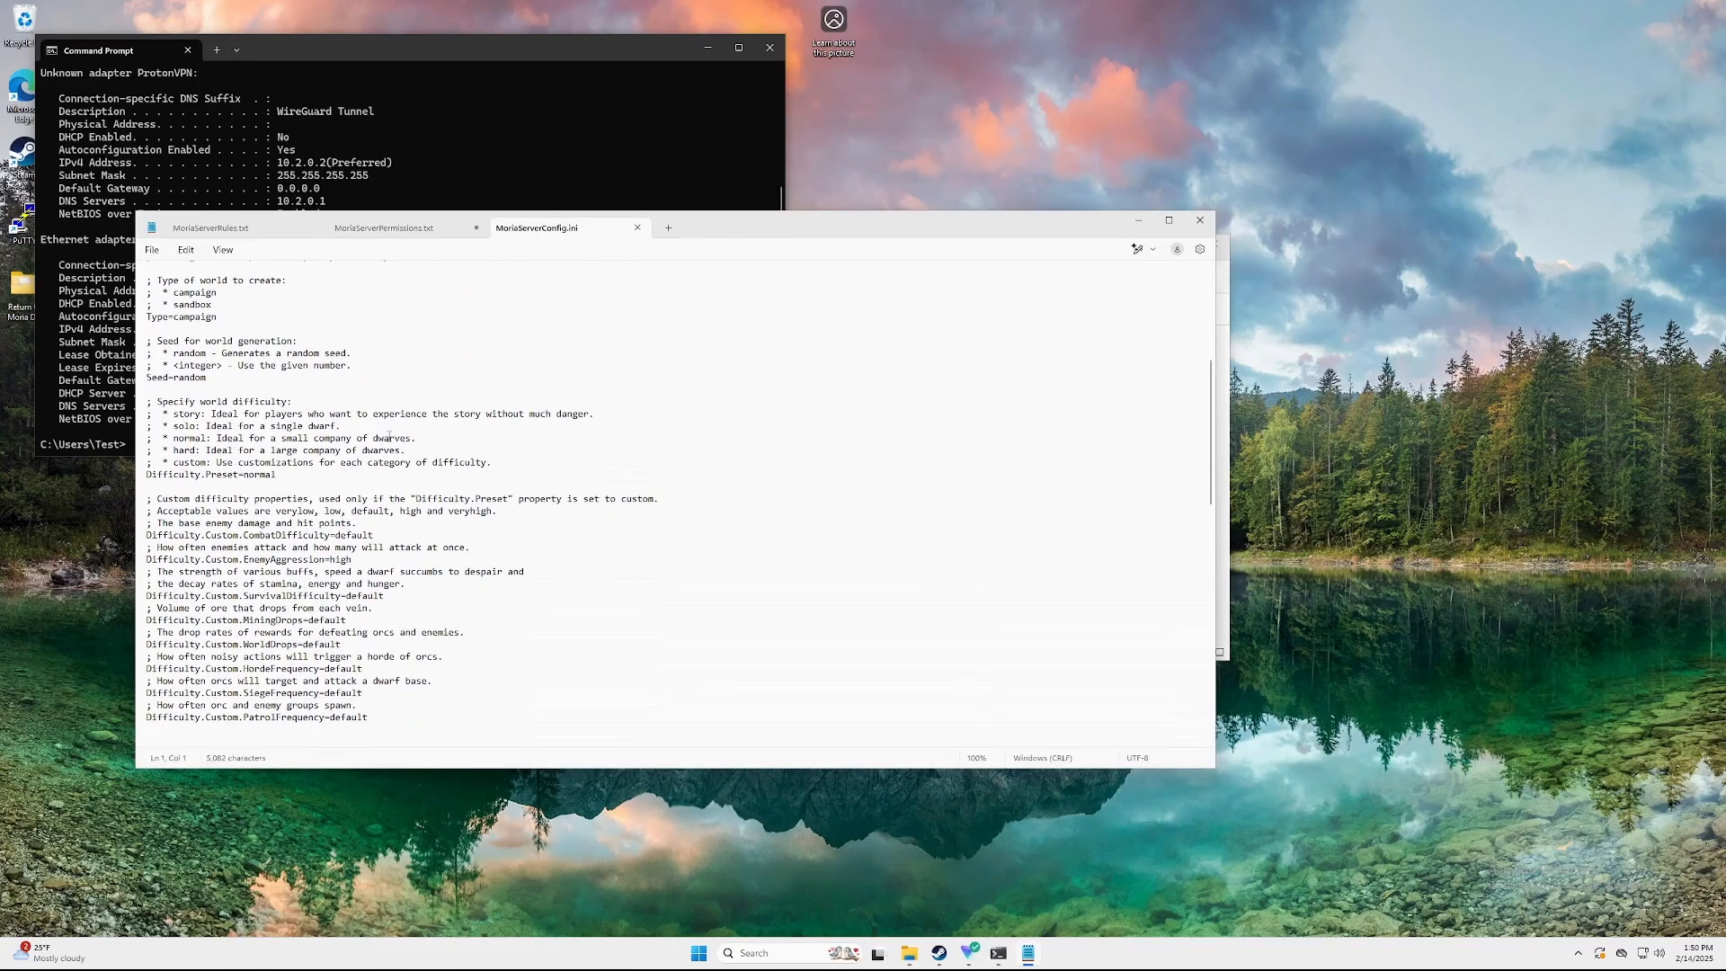
{"action": "scroll", "coordinate": [359, 458], "scroll_direction": "down", "scroll_amount": 2}
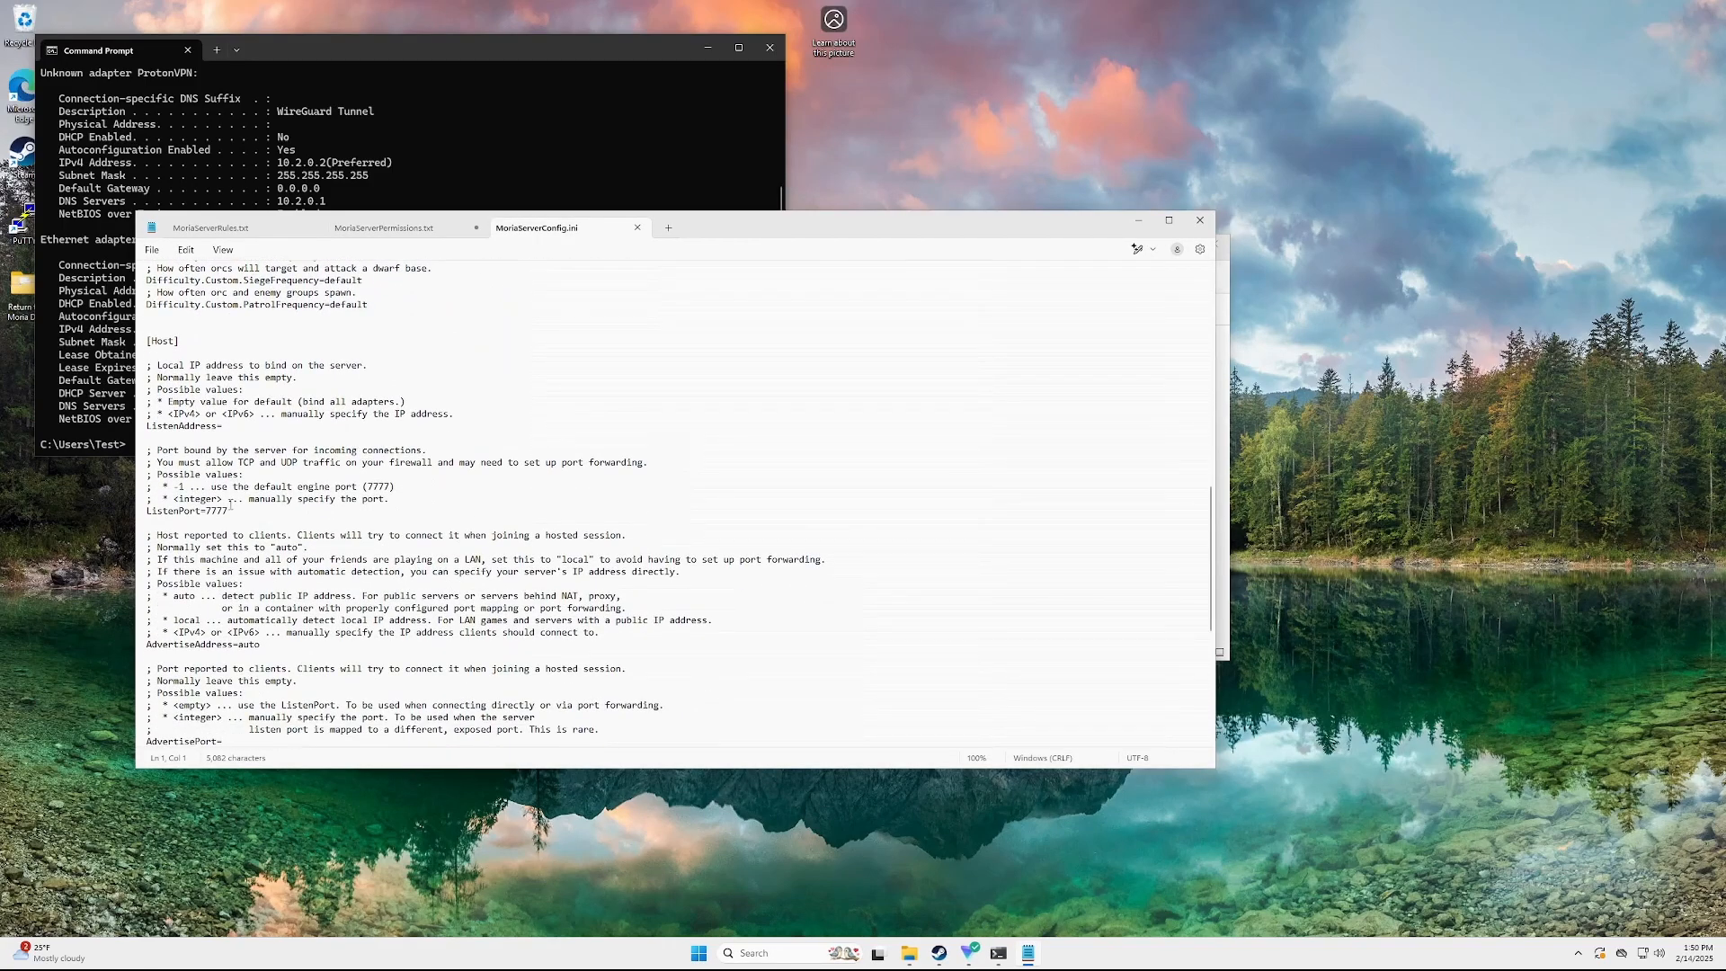
{"action": "left_click_drag", "start_coordinate": [231, 505], "coordinate": [153, 510]}
Load the router page at 192.168.0.1 and go to WAN > Virtual Server / Port Forwarding
{"action": "left_click", "coordinate": [265, 513]}
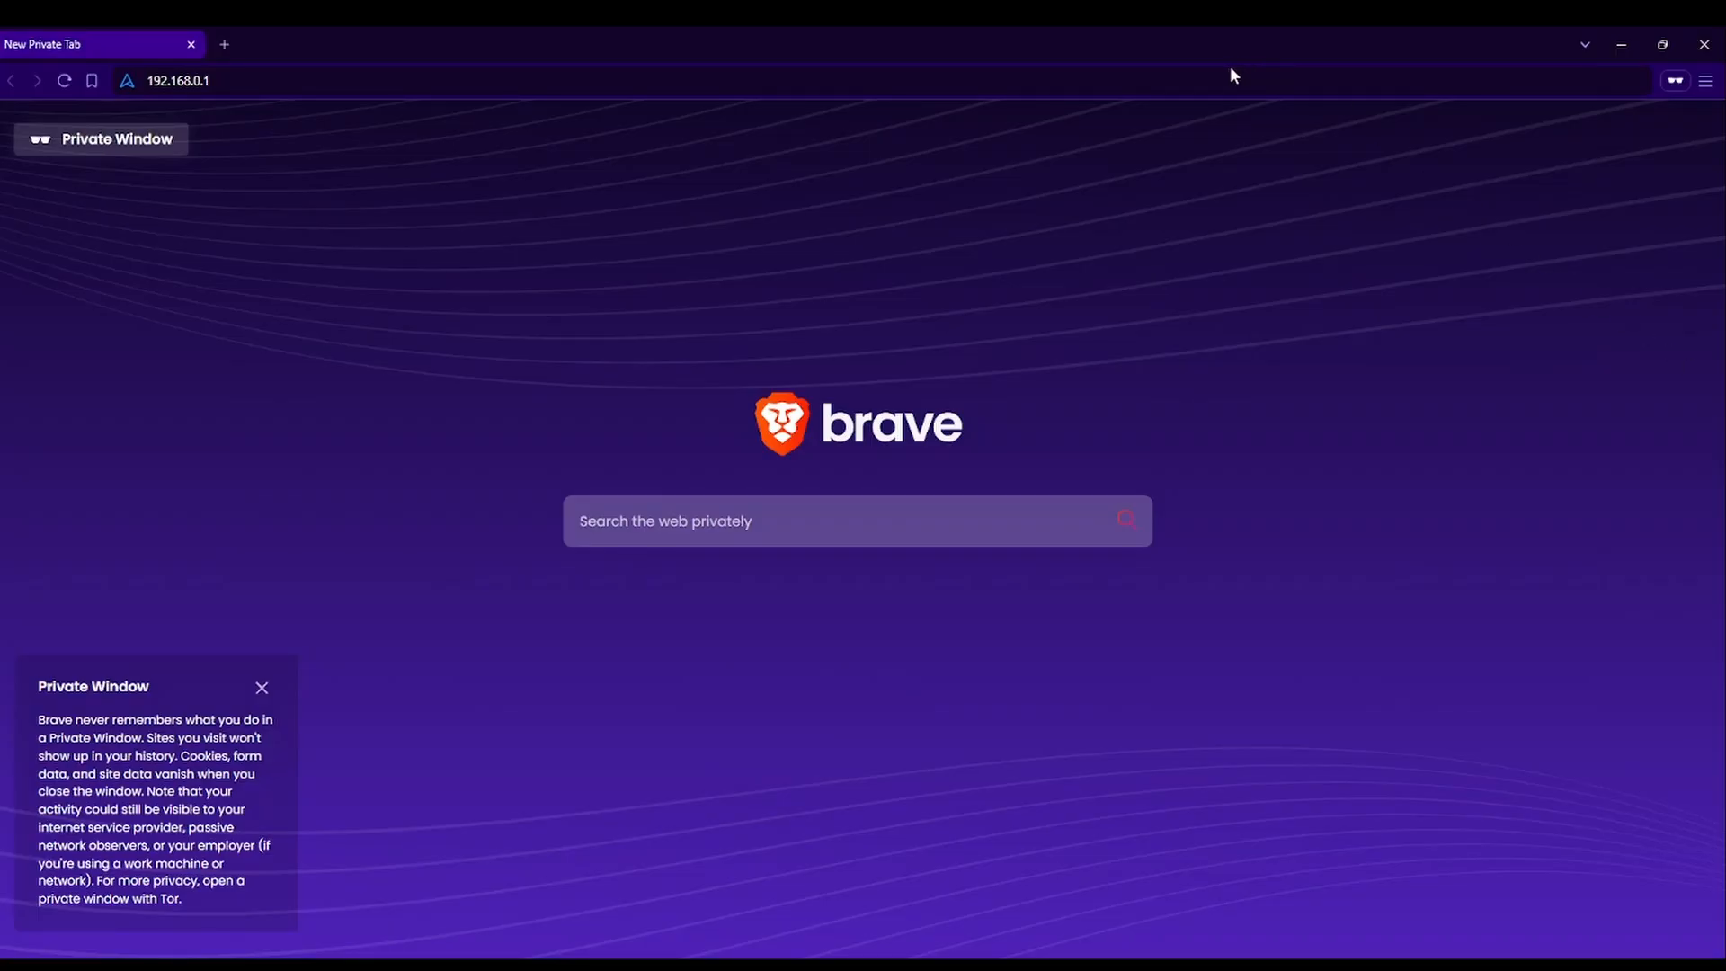
{"action": "left_click", "coordinate": [1196, 79]}
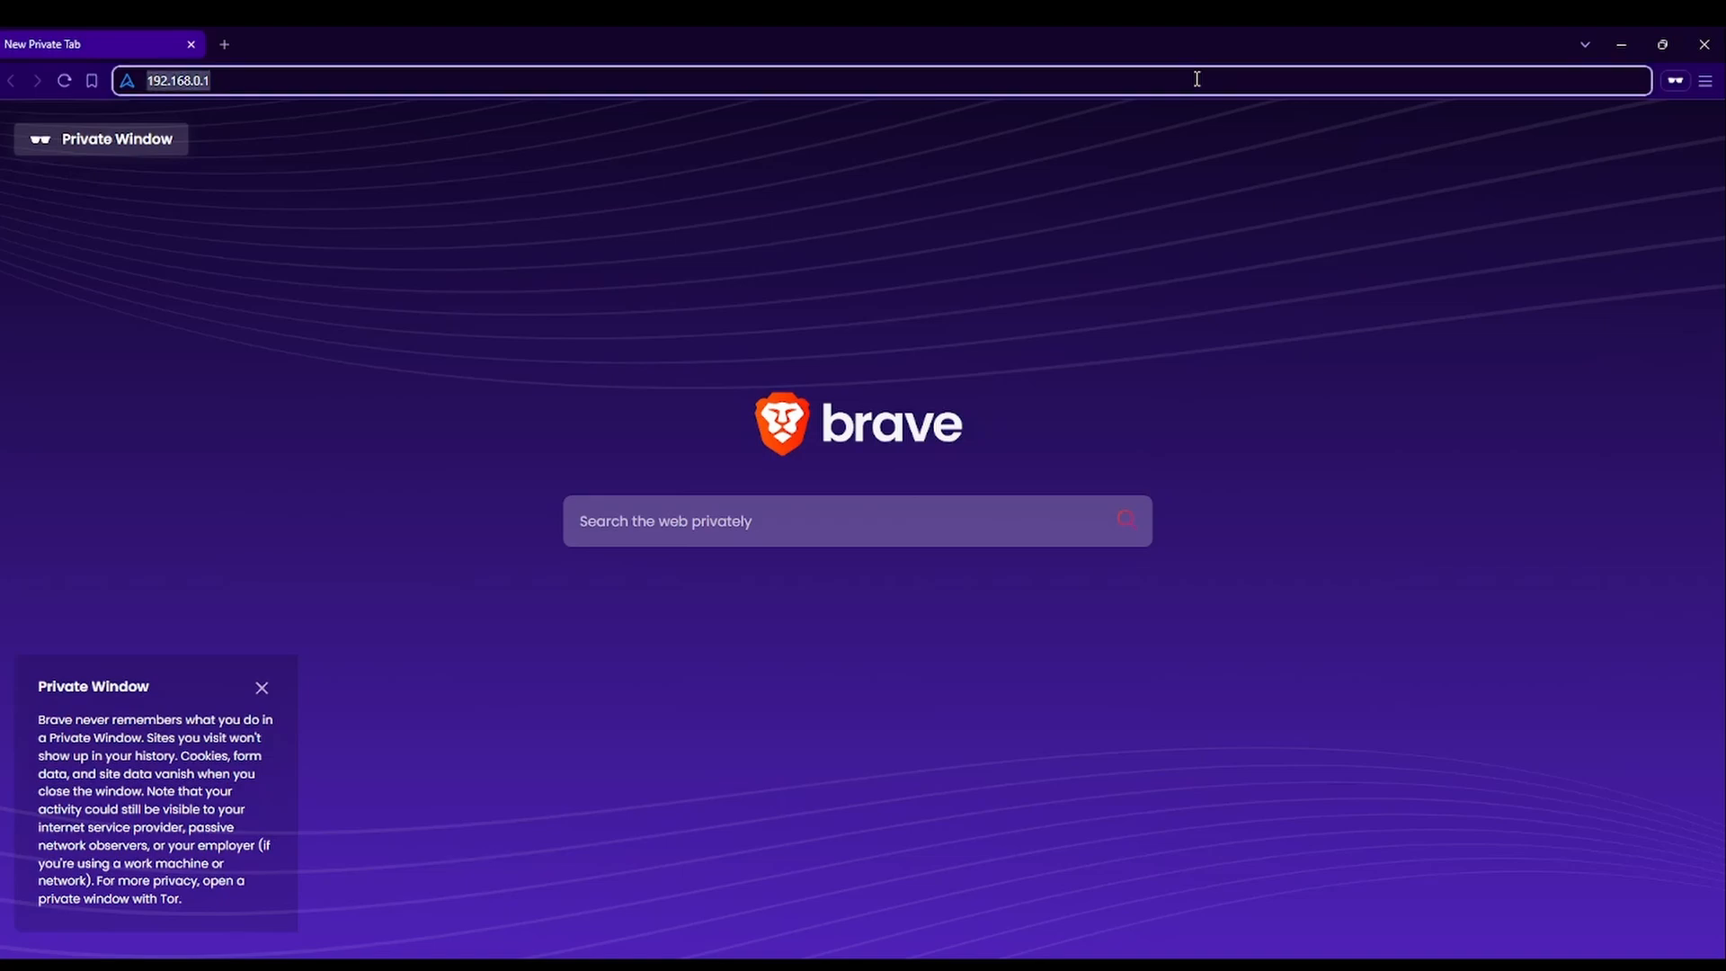
{"action": "key", "text": "Return"}
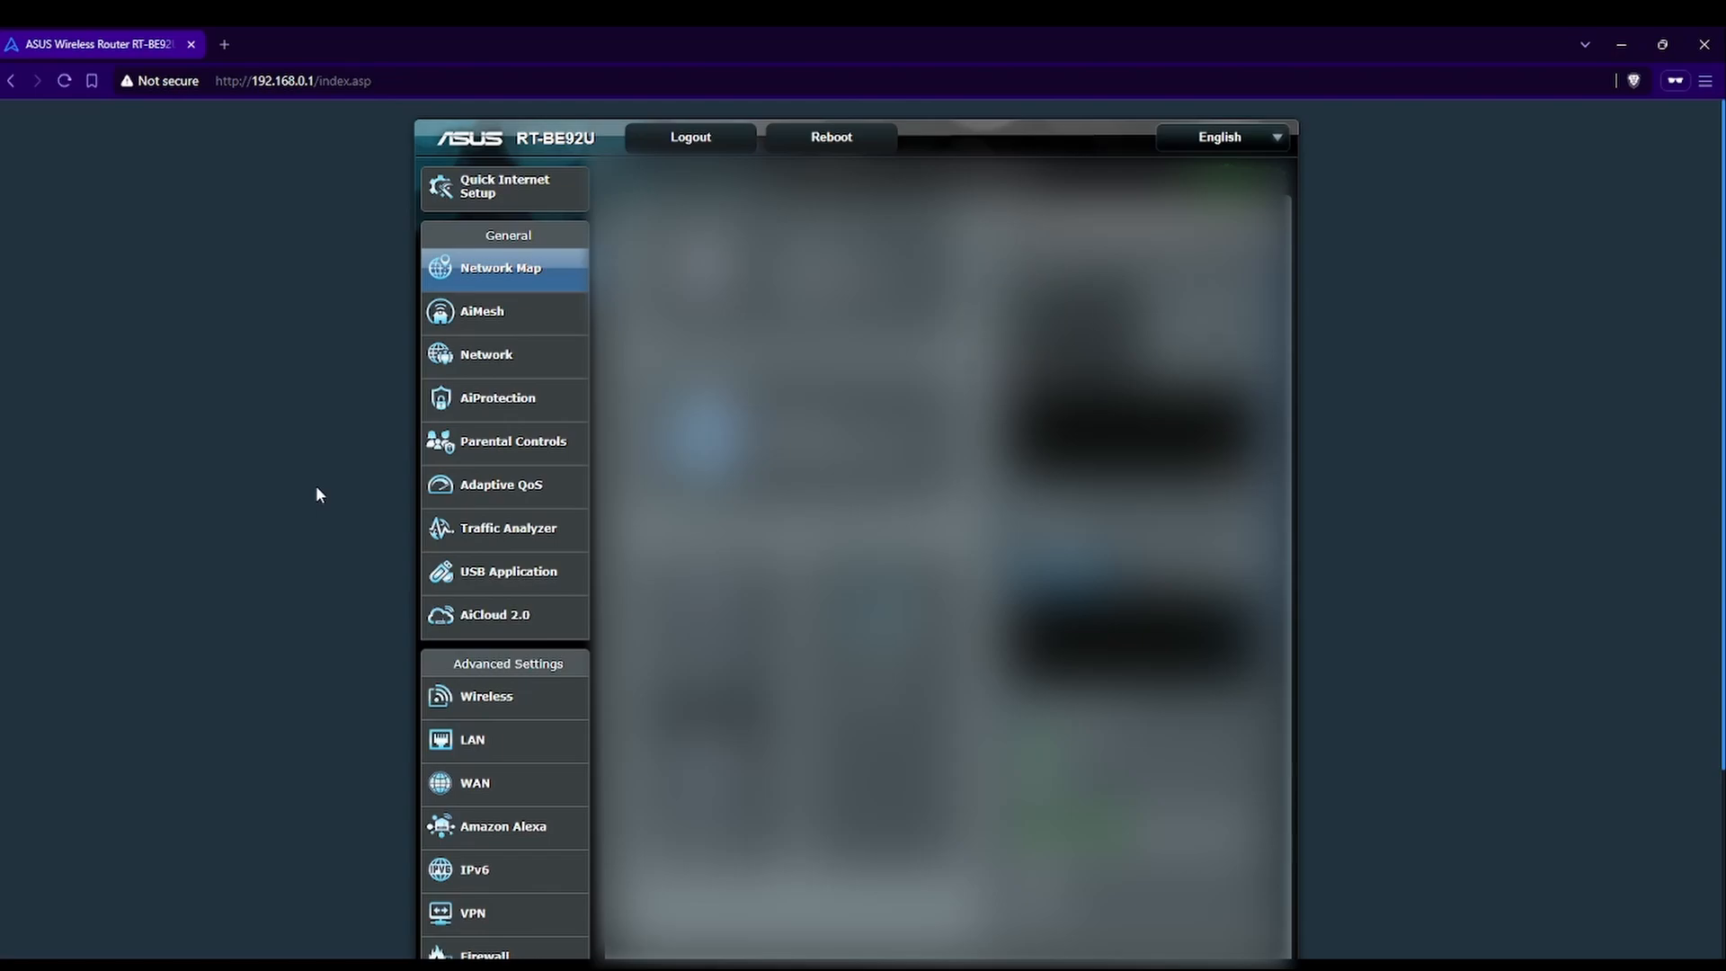
{"action": "left_click", "coordinate": [510, 792]}
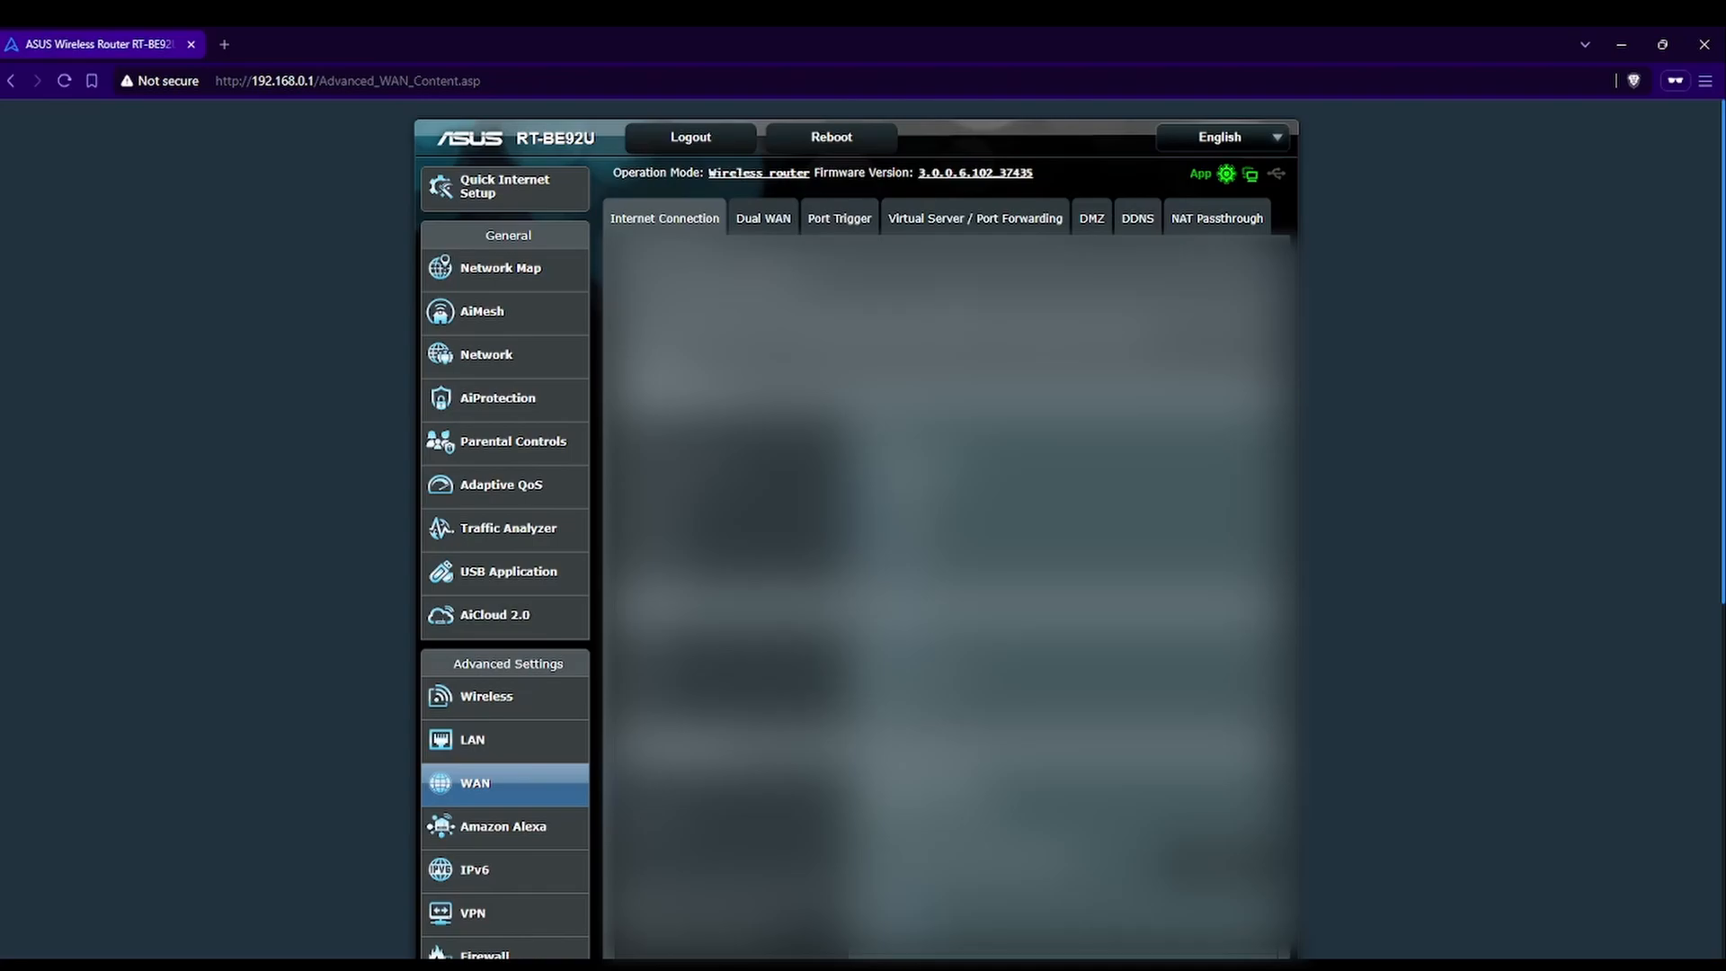
{"action": "left_click", "coordinate": [963, 230]}
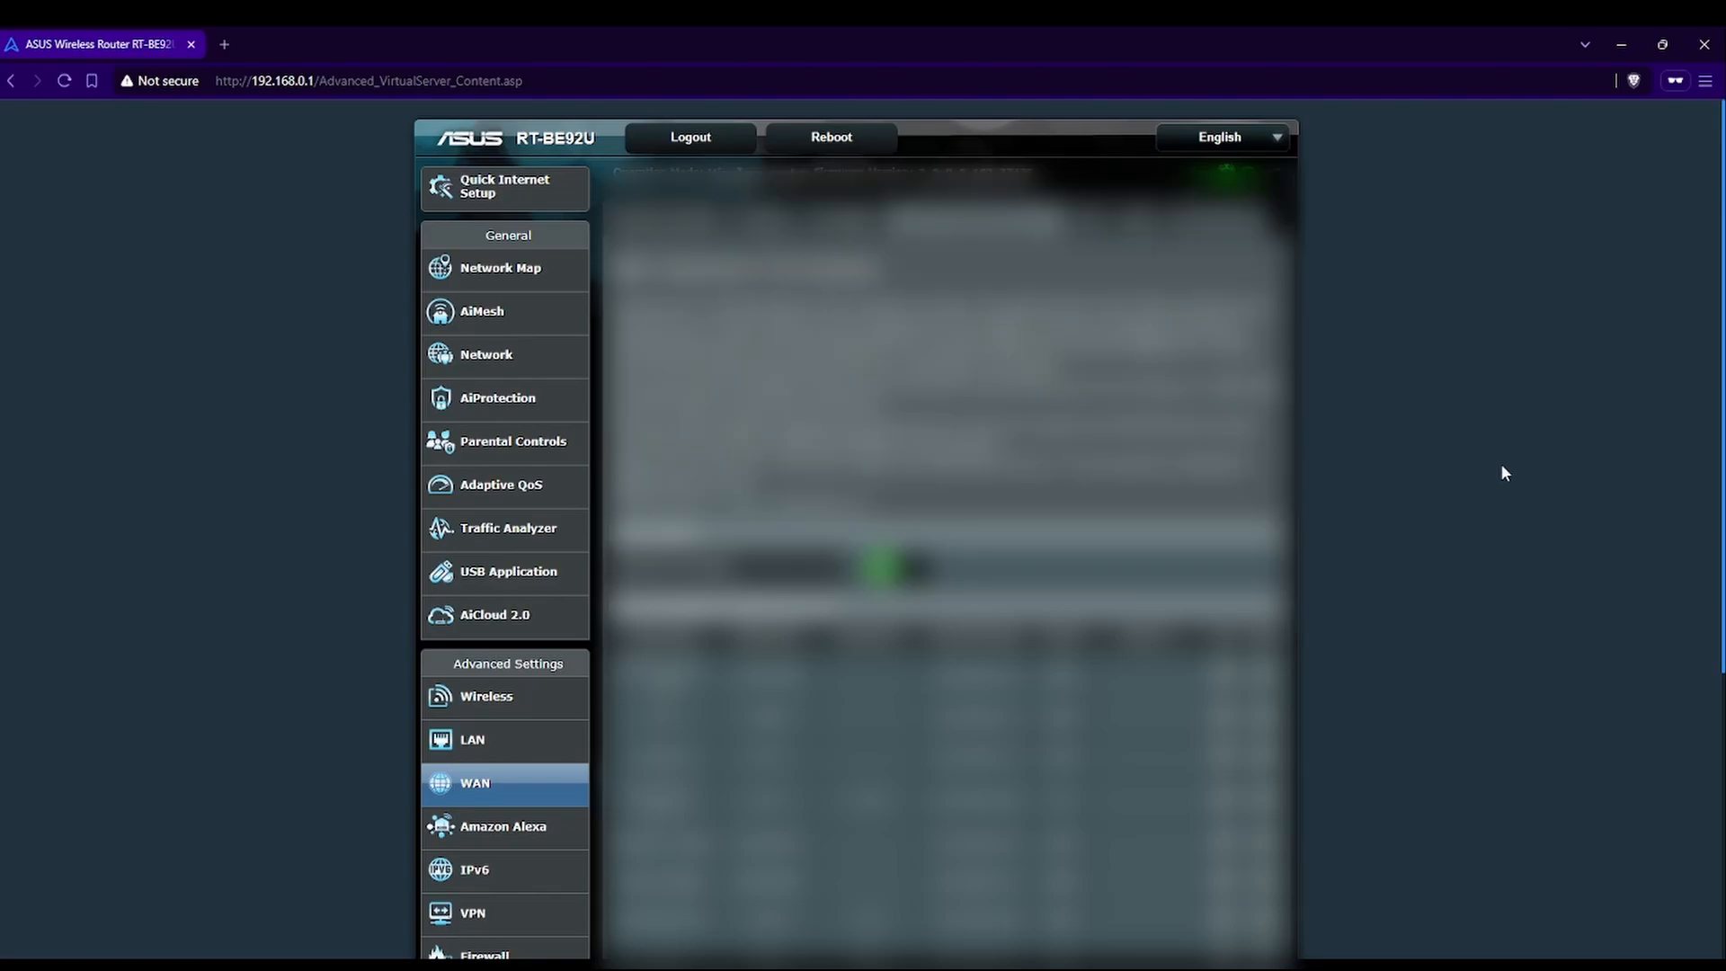
{"action": "scroll", "coordinate": [1491, 500], "scroll_direction": "down", "scroll_amount": 5}
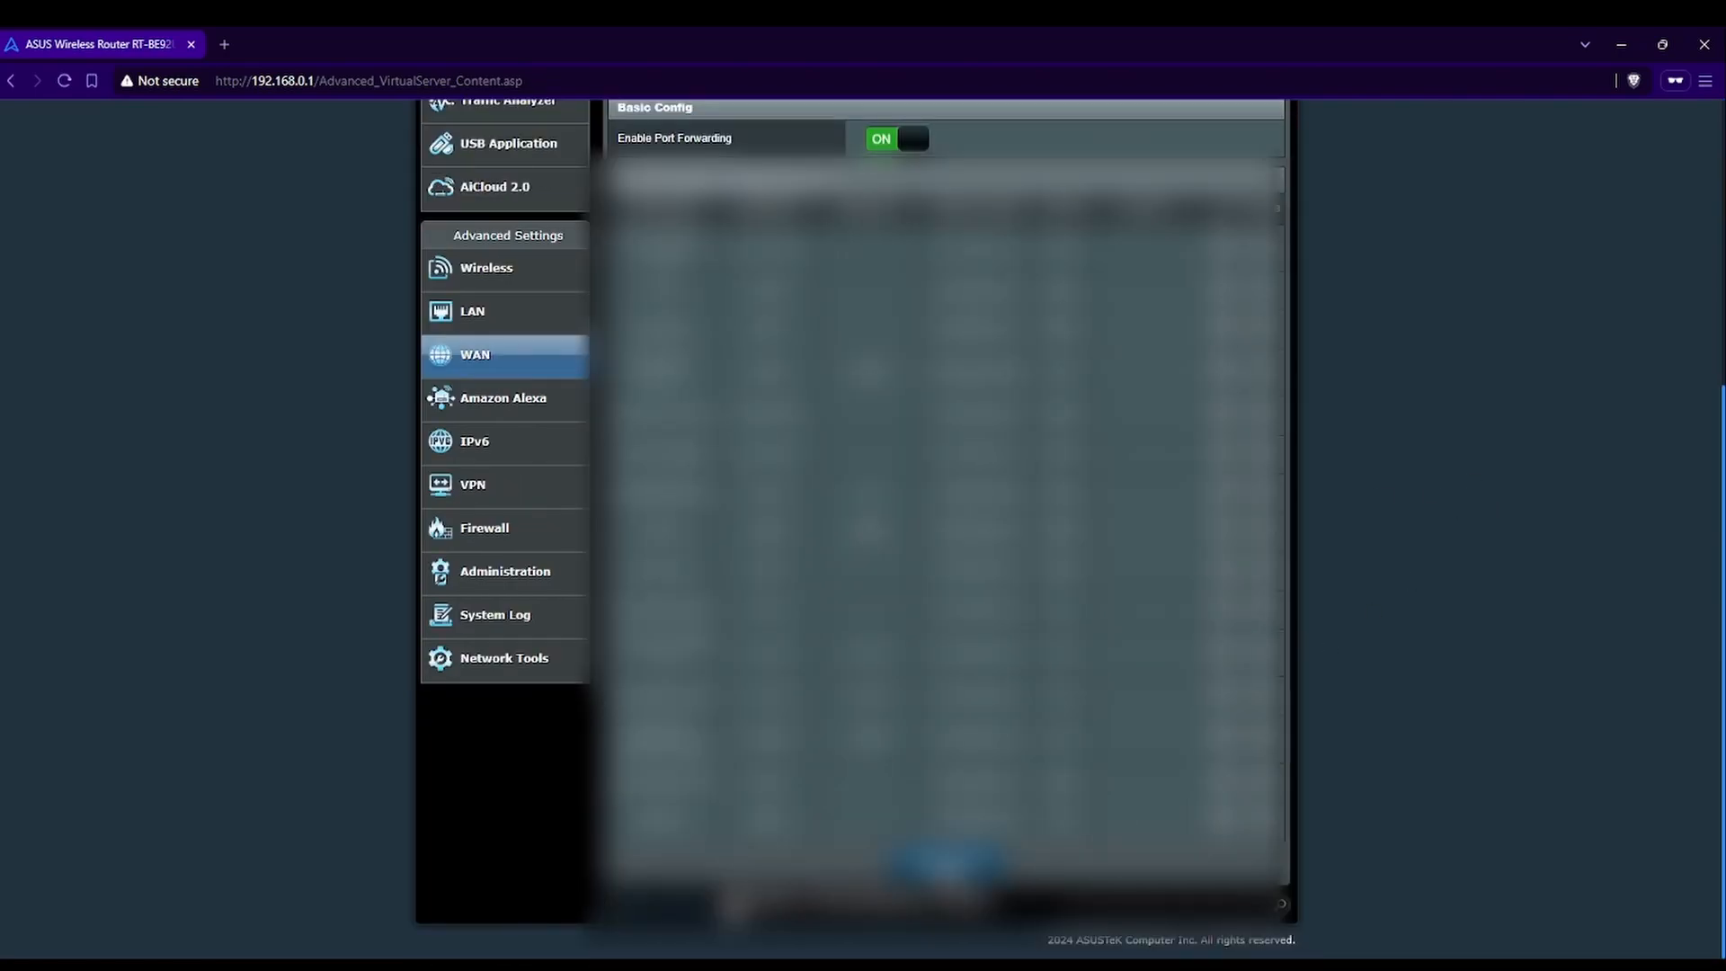
Add forwarding rule RTM Test Server: UDP, external port 7777, internal IP 192.168.0.227
{"action": "left_click", "coordinate": [944, 863]}
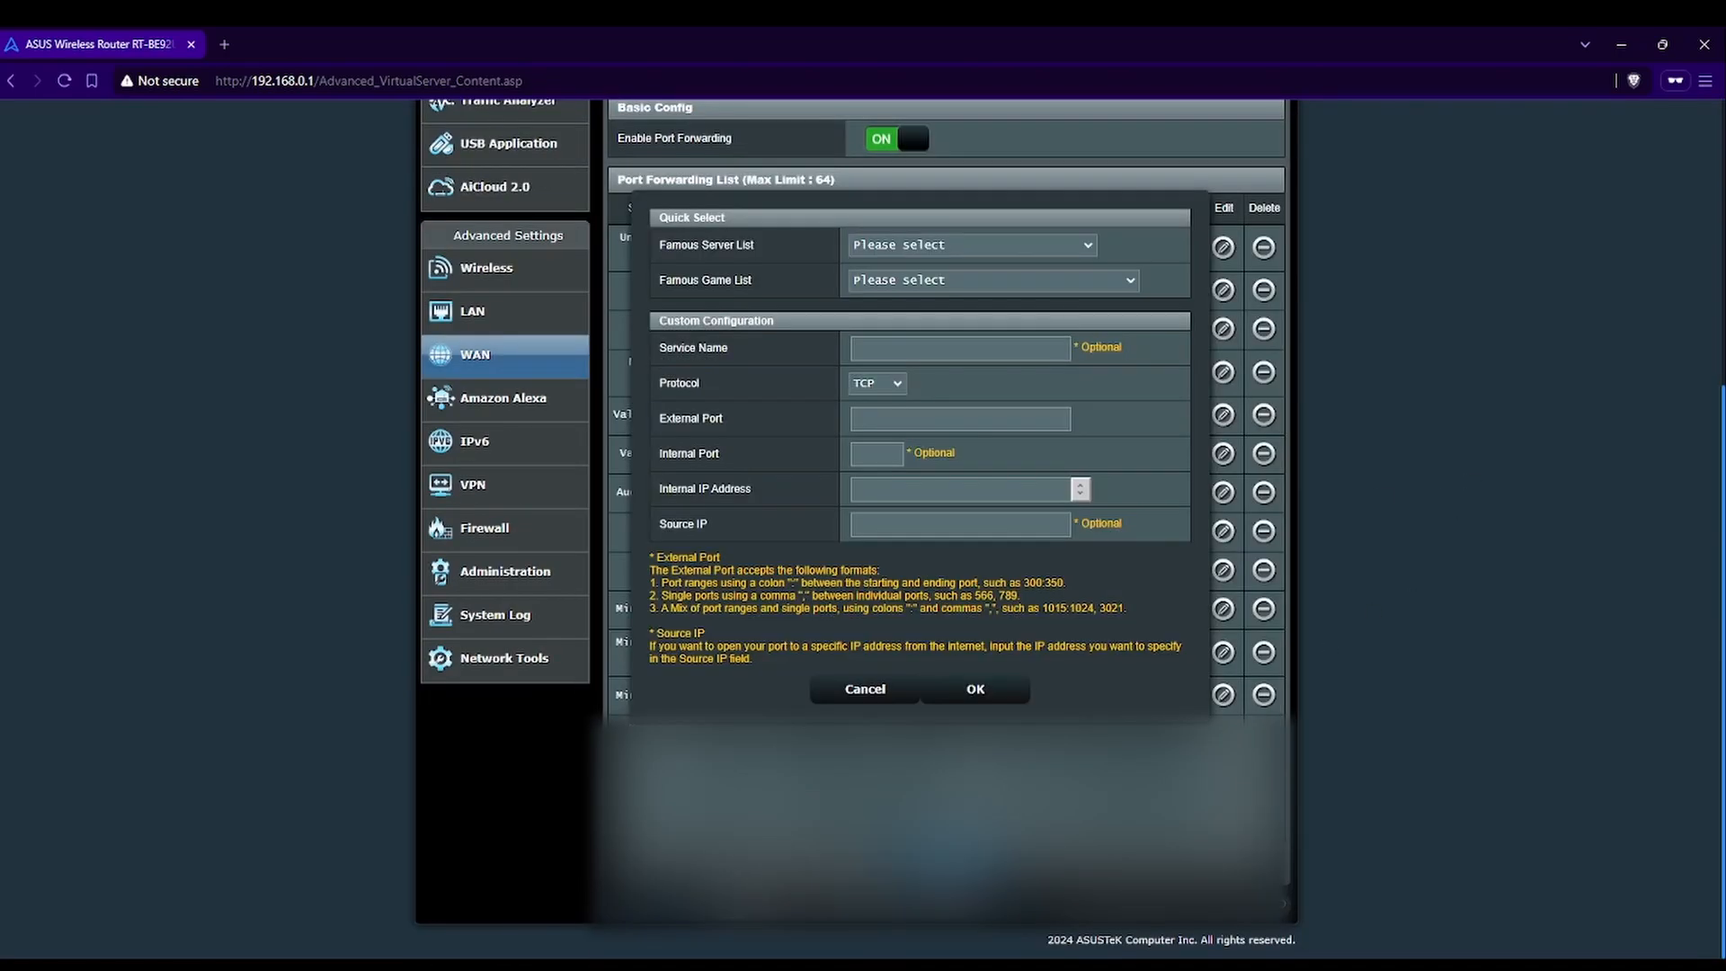
{"action": "left_click", "coordinate": [889, 353]}
{"action": "type", "text": "RT"}
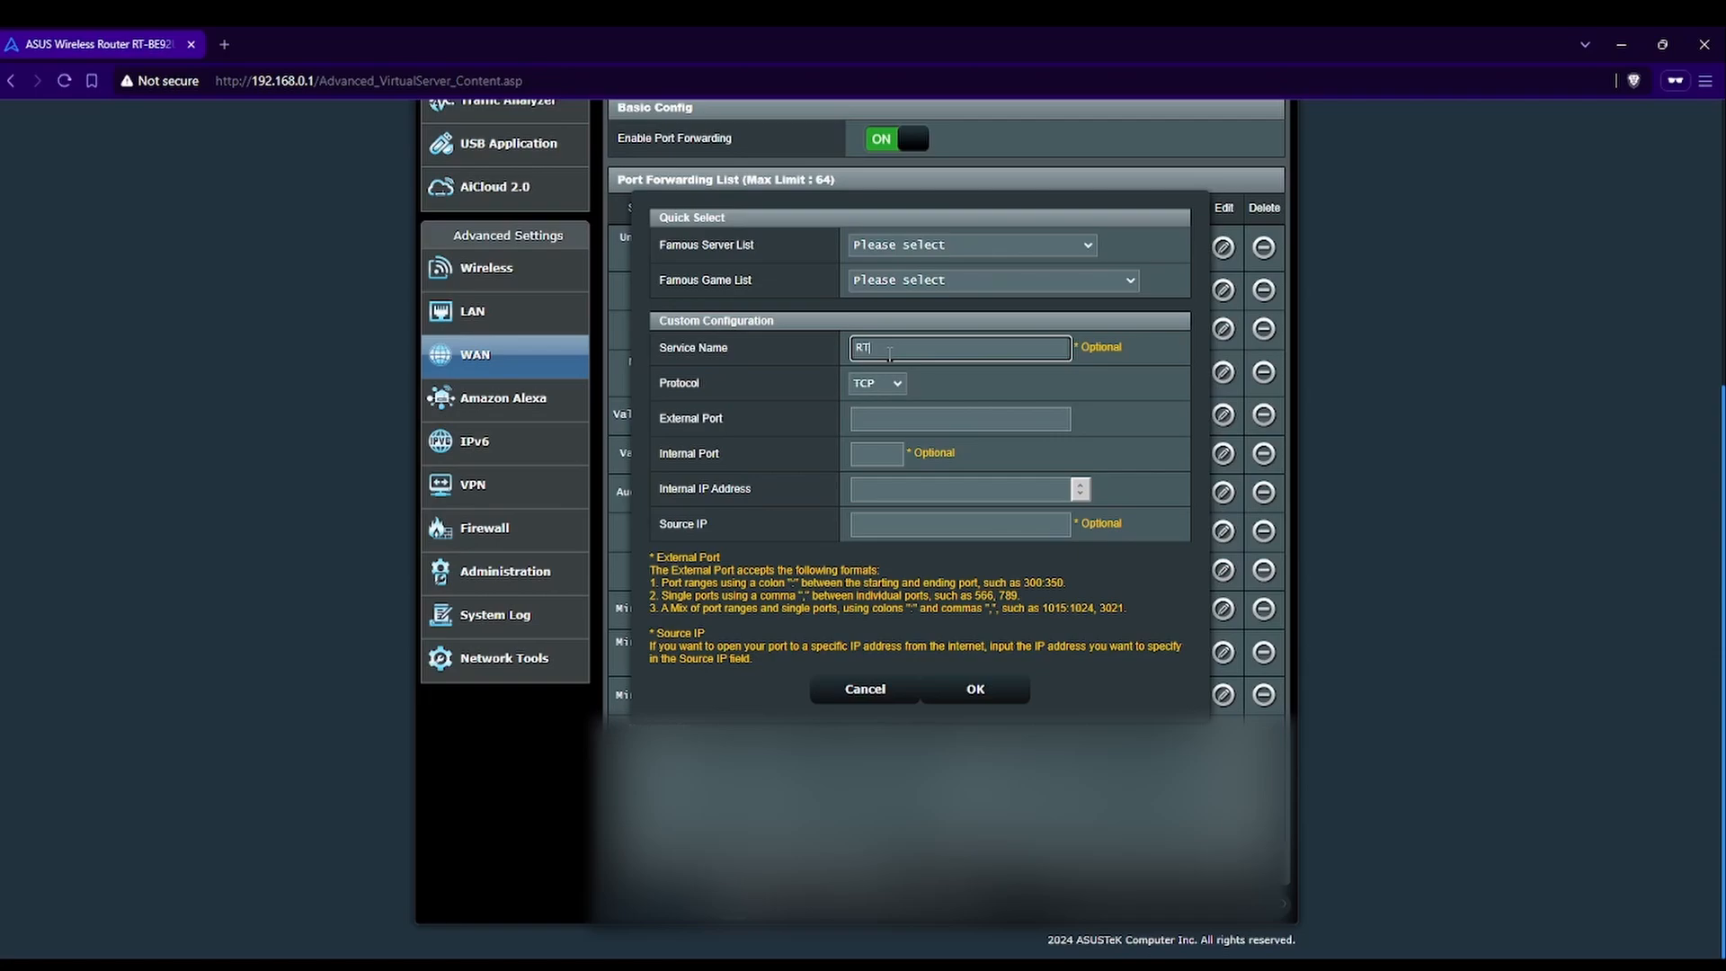
{"action": "type", "text": "M Test Server"}
{"action": "left_click", "coordinate": [898, 385]}
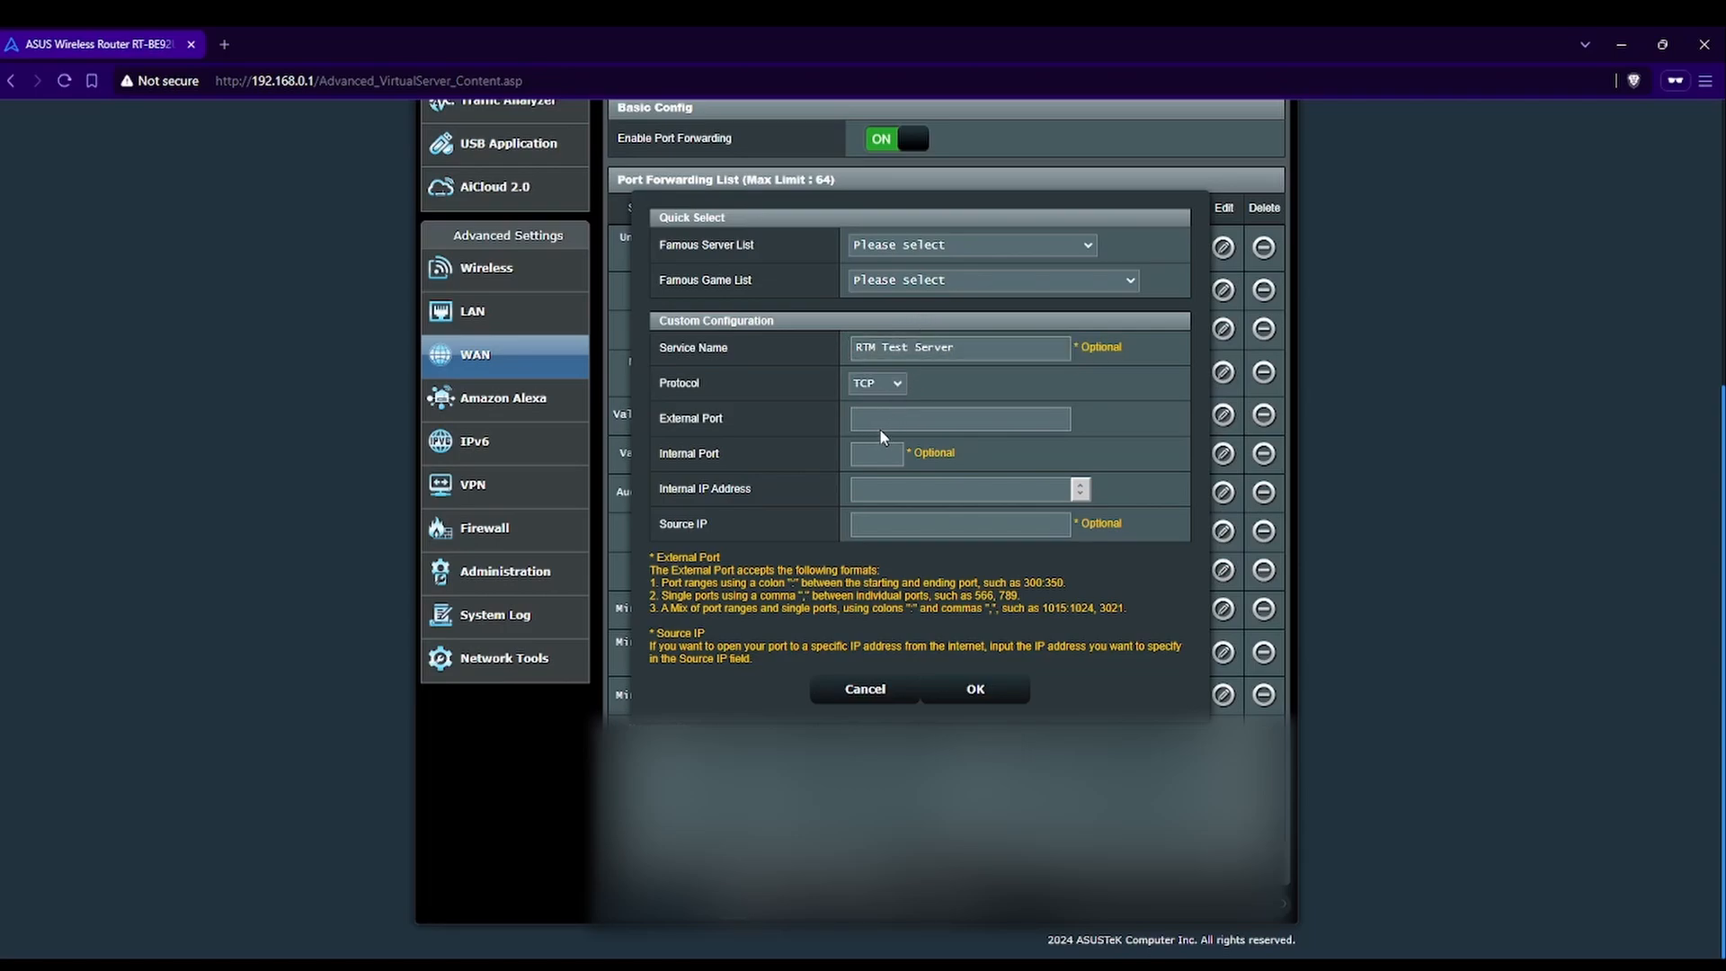
{"action": "key", "text": "Down"}
{"action": "left_click", "coordinate": [910, 424]}
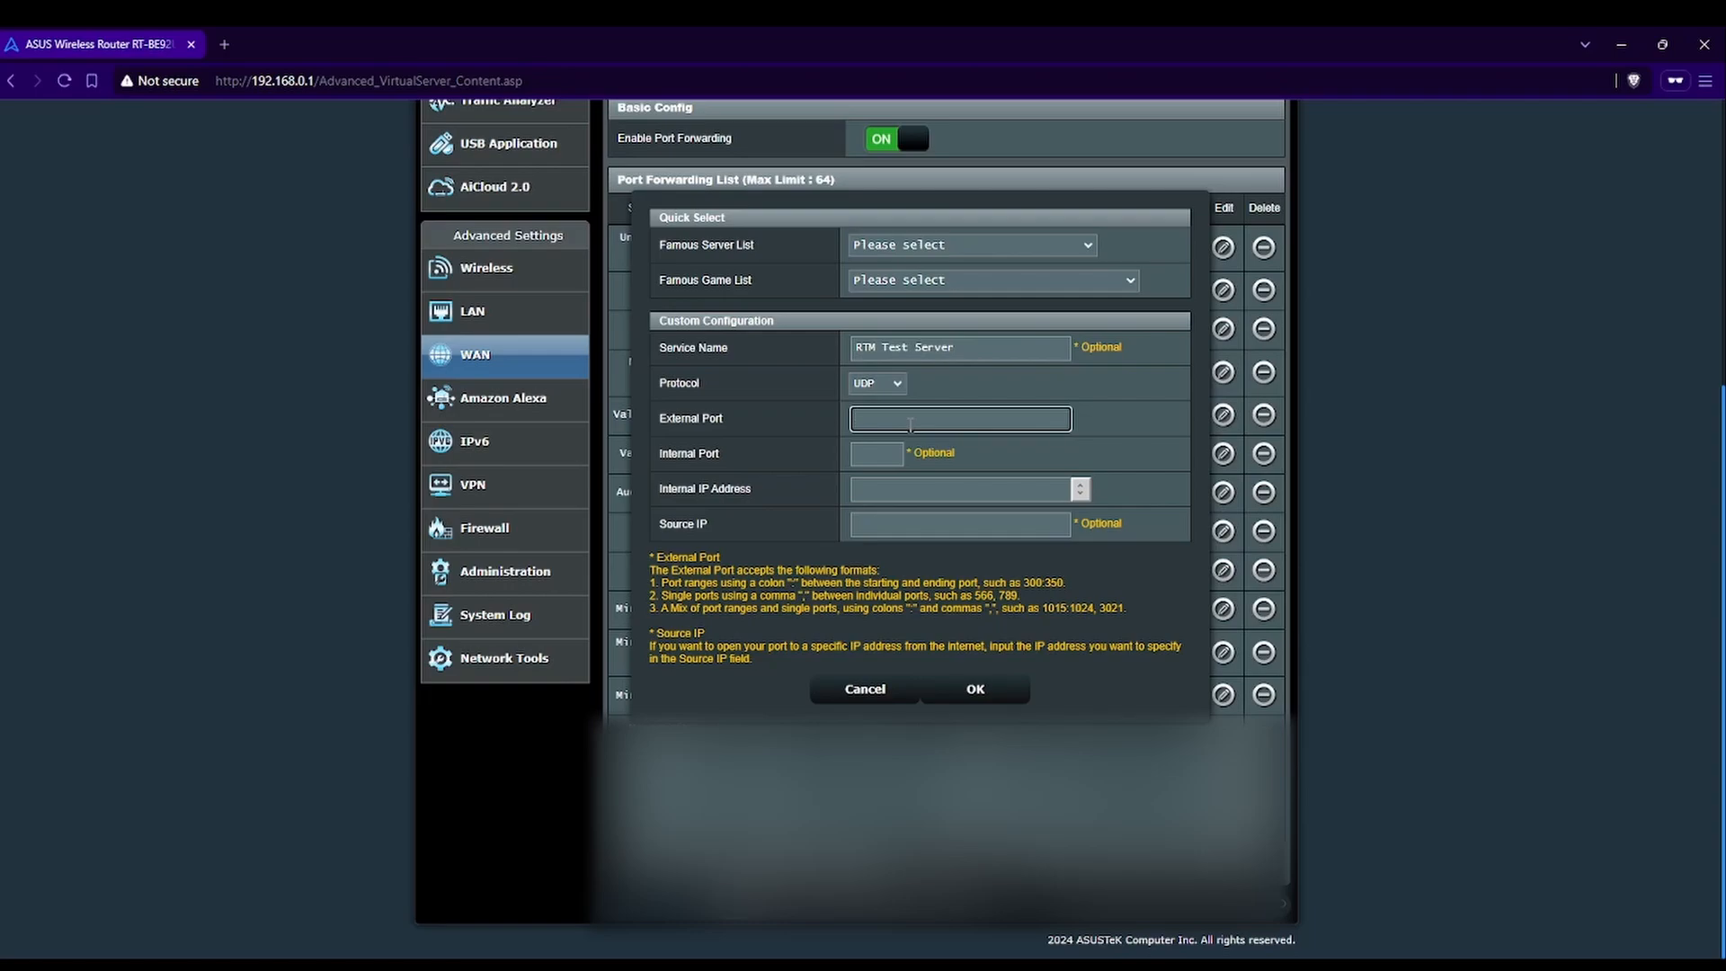
{"action": "type", "text": "7777"}
{"action": "left_click", "coordinate": [911, 494]}
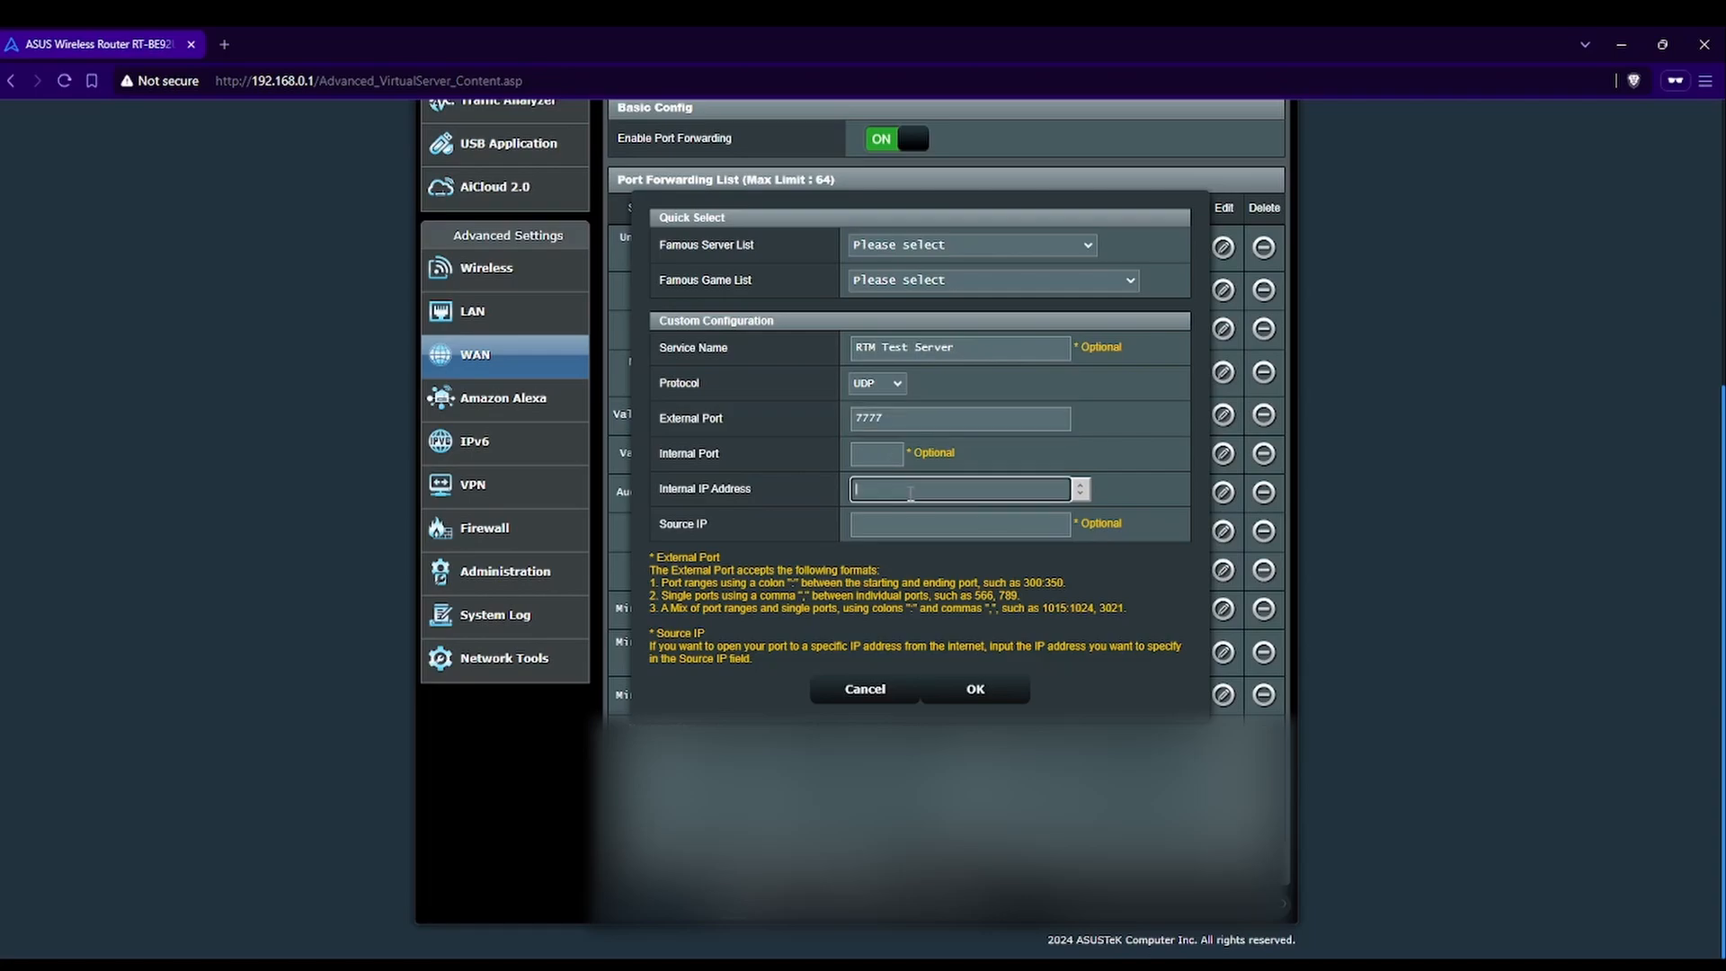
{"action": "type", "text": "192.168.0.227"}
{"action": "left_click", "coordinate": [980, 690]}
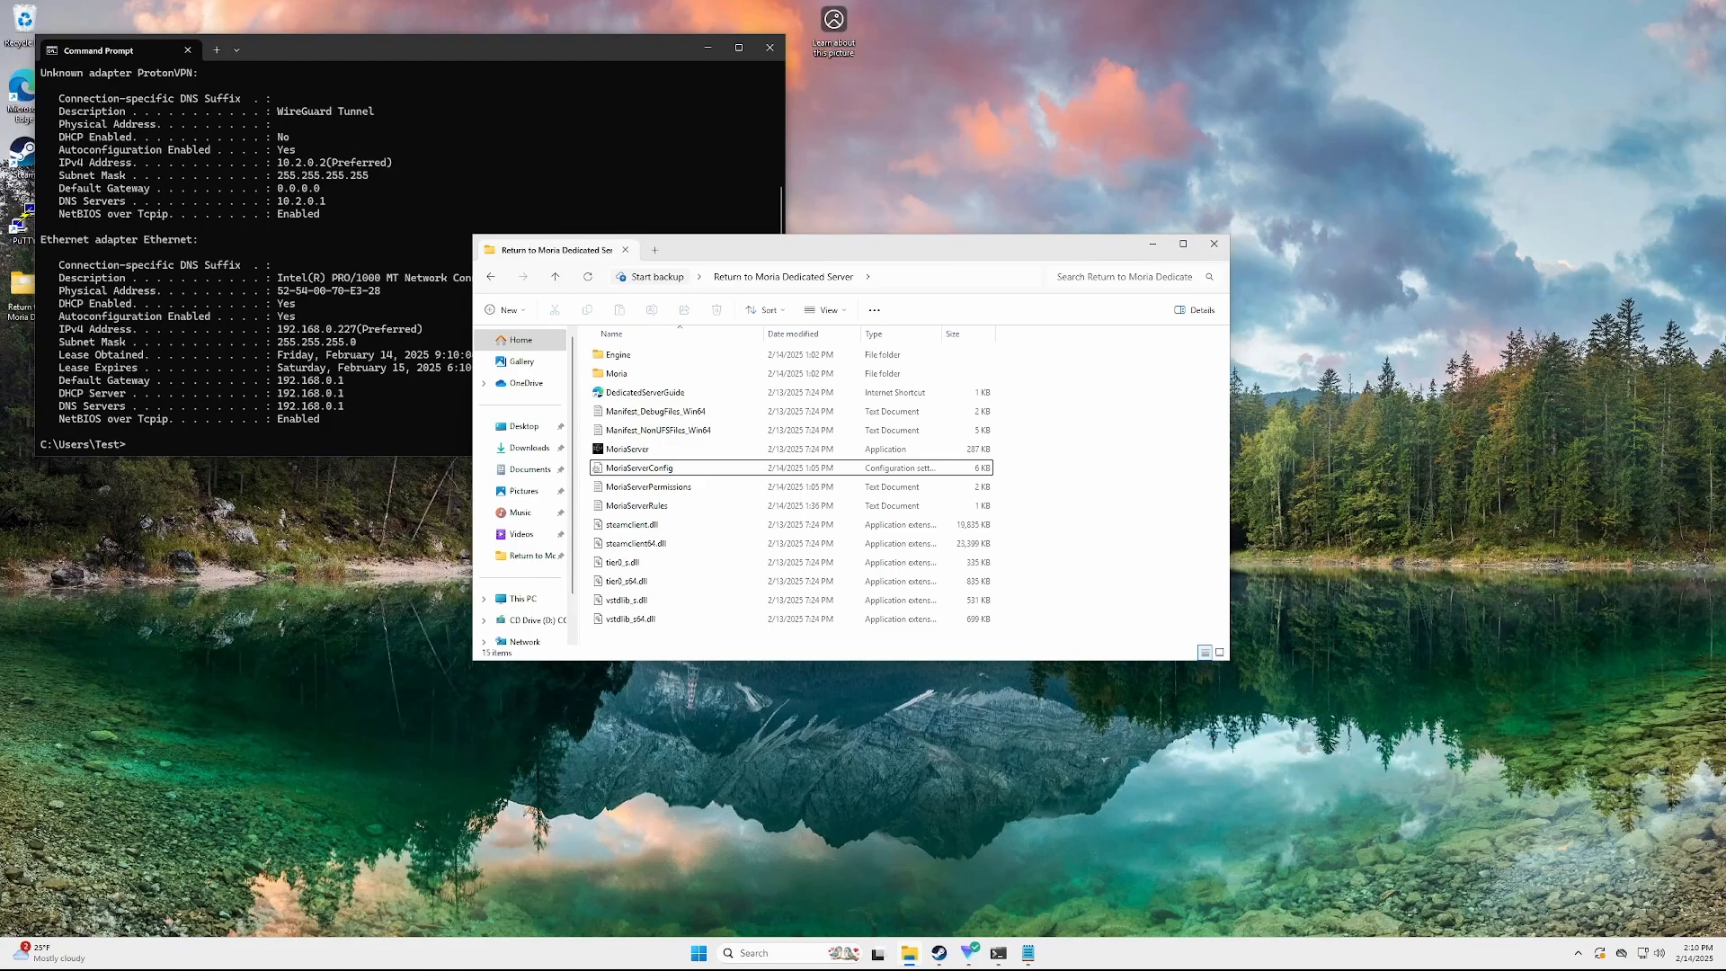
Open Windows Defender Firewall's advanced settings, approving the administrator prompt
{"action": "left_click", "coordinate": [708, 47]}
{"action": "left_click", "coordinate": [1152, 244]}
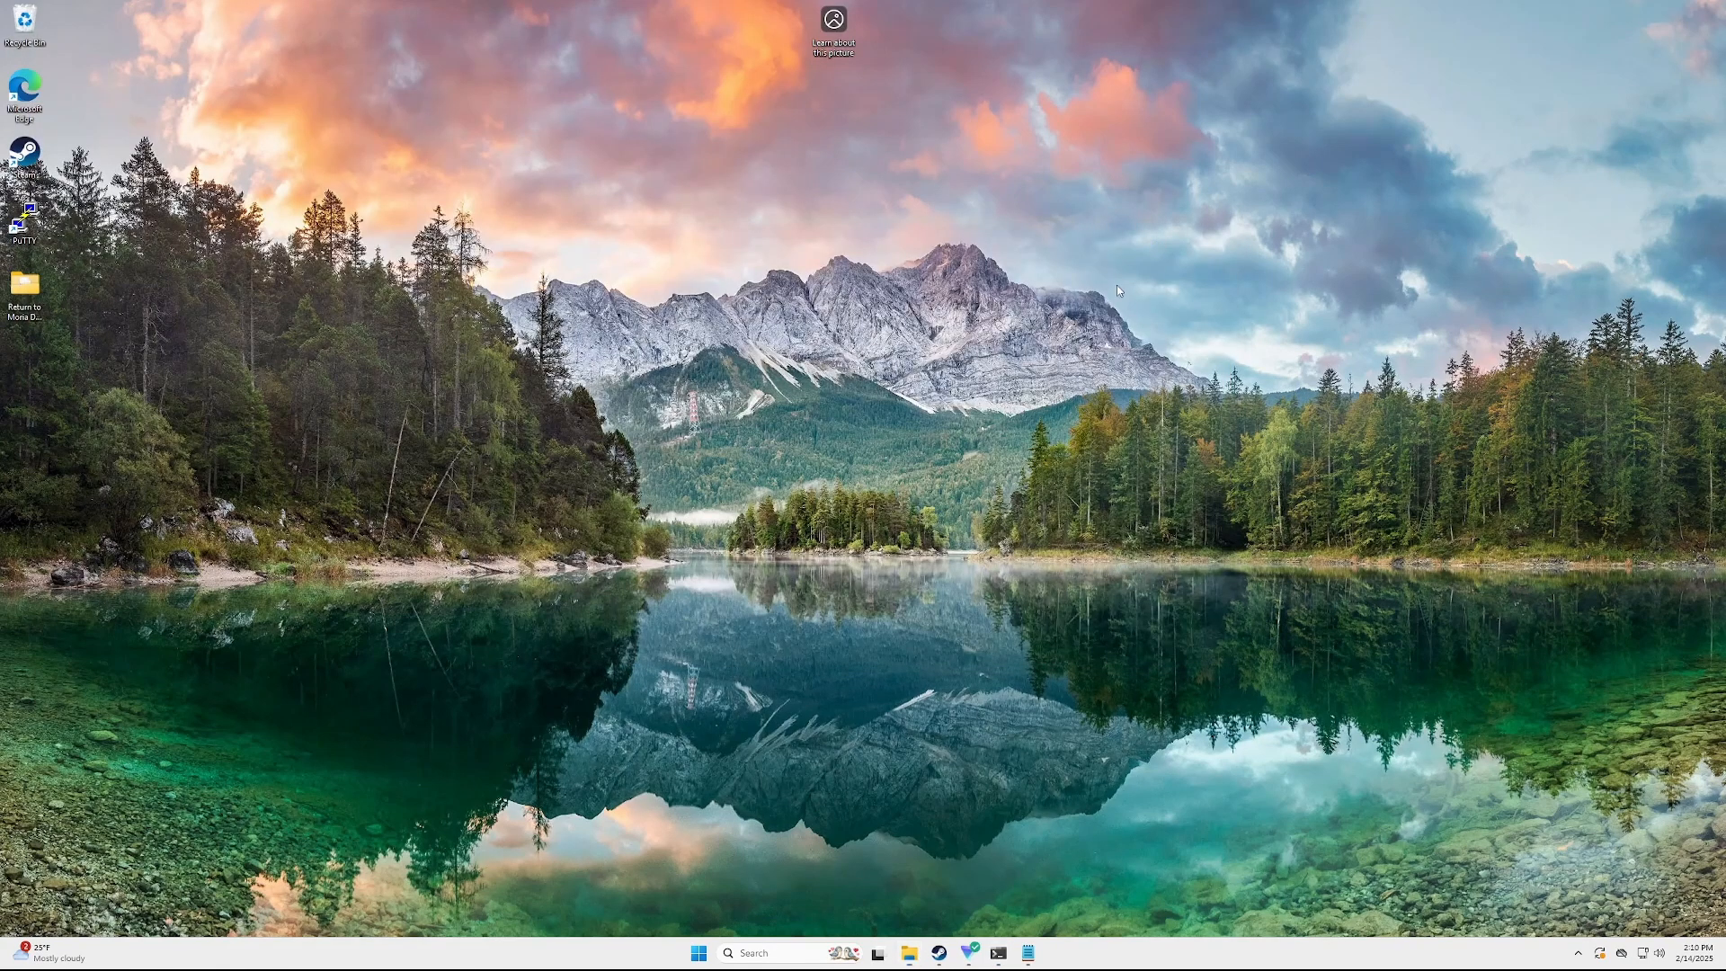
{"action": "left_click", "coordinate": [795, 951]}
{"action": "type", "text": "f"}
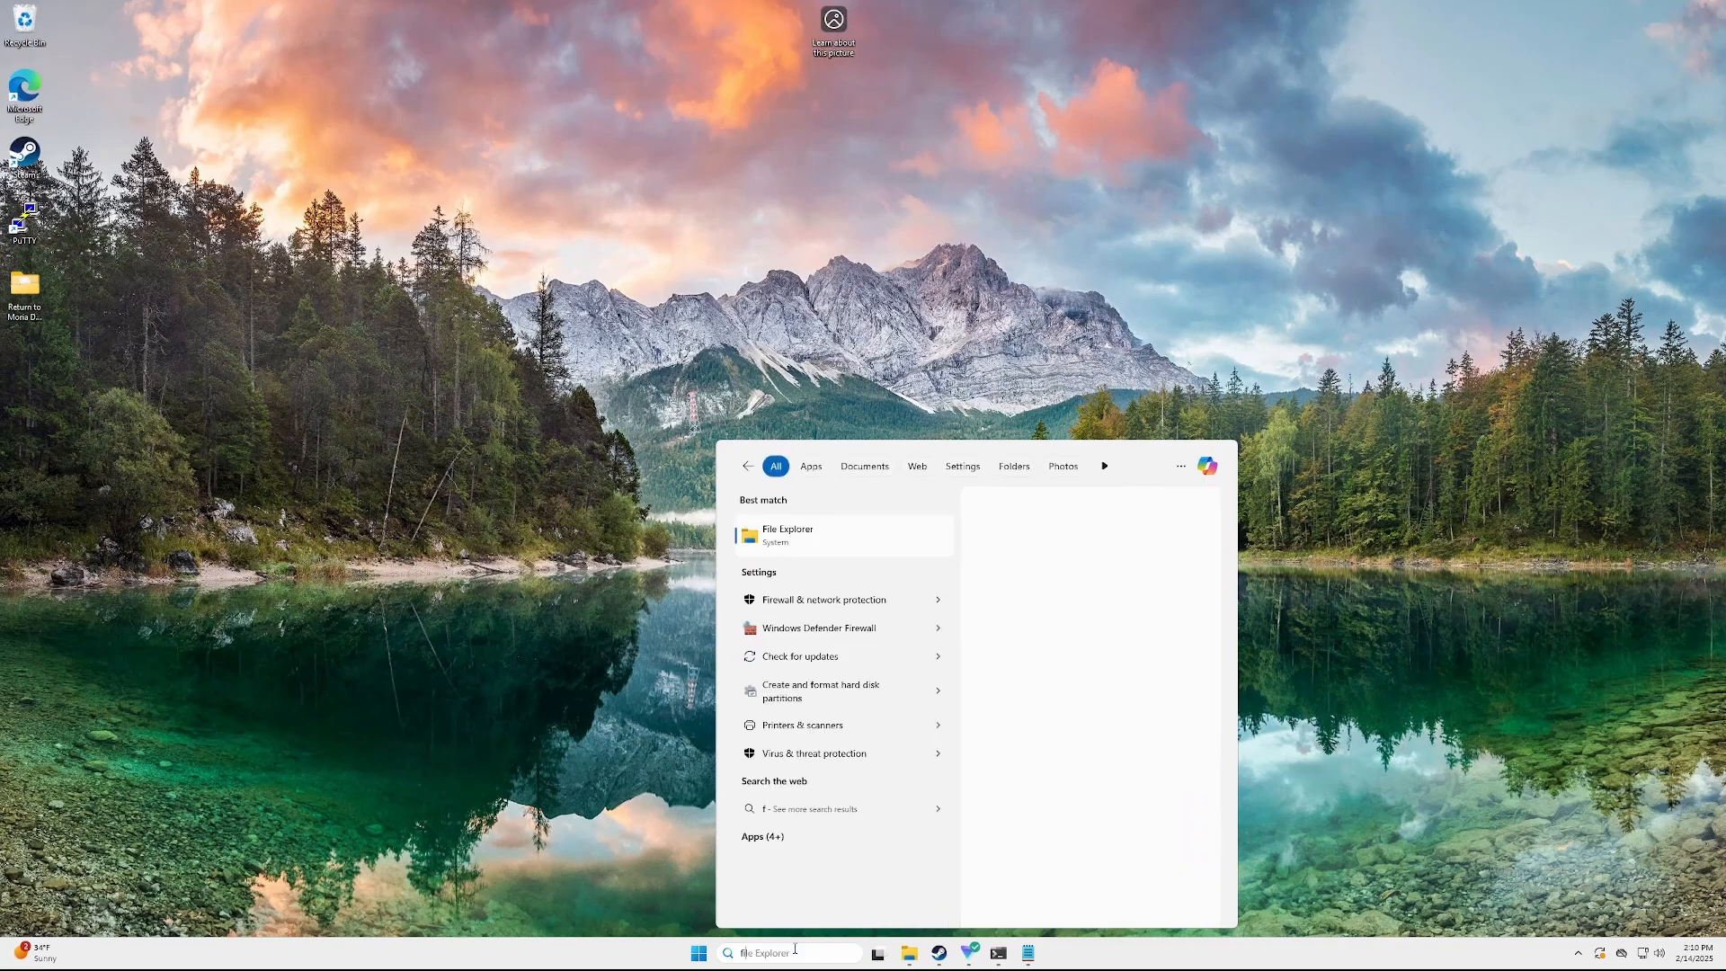
{"action": "type", "text": "irewall"}
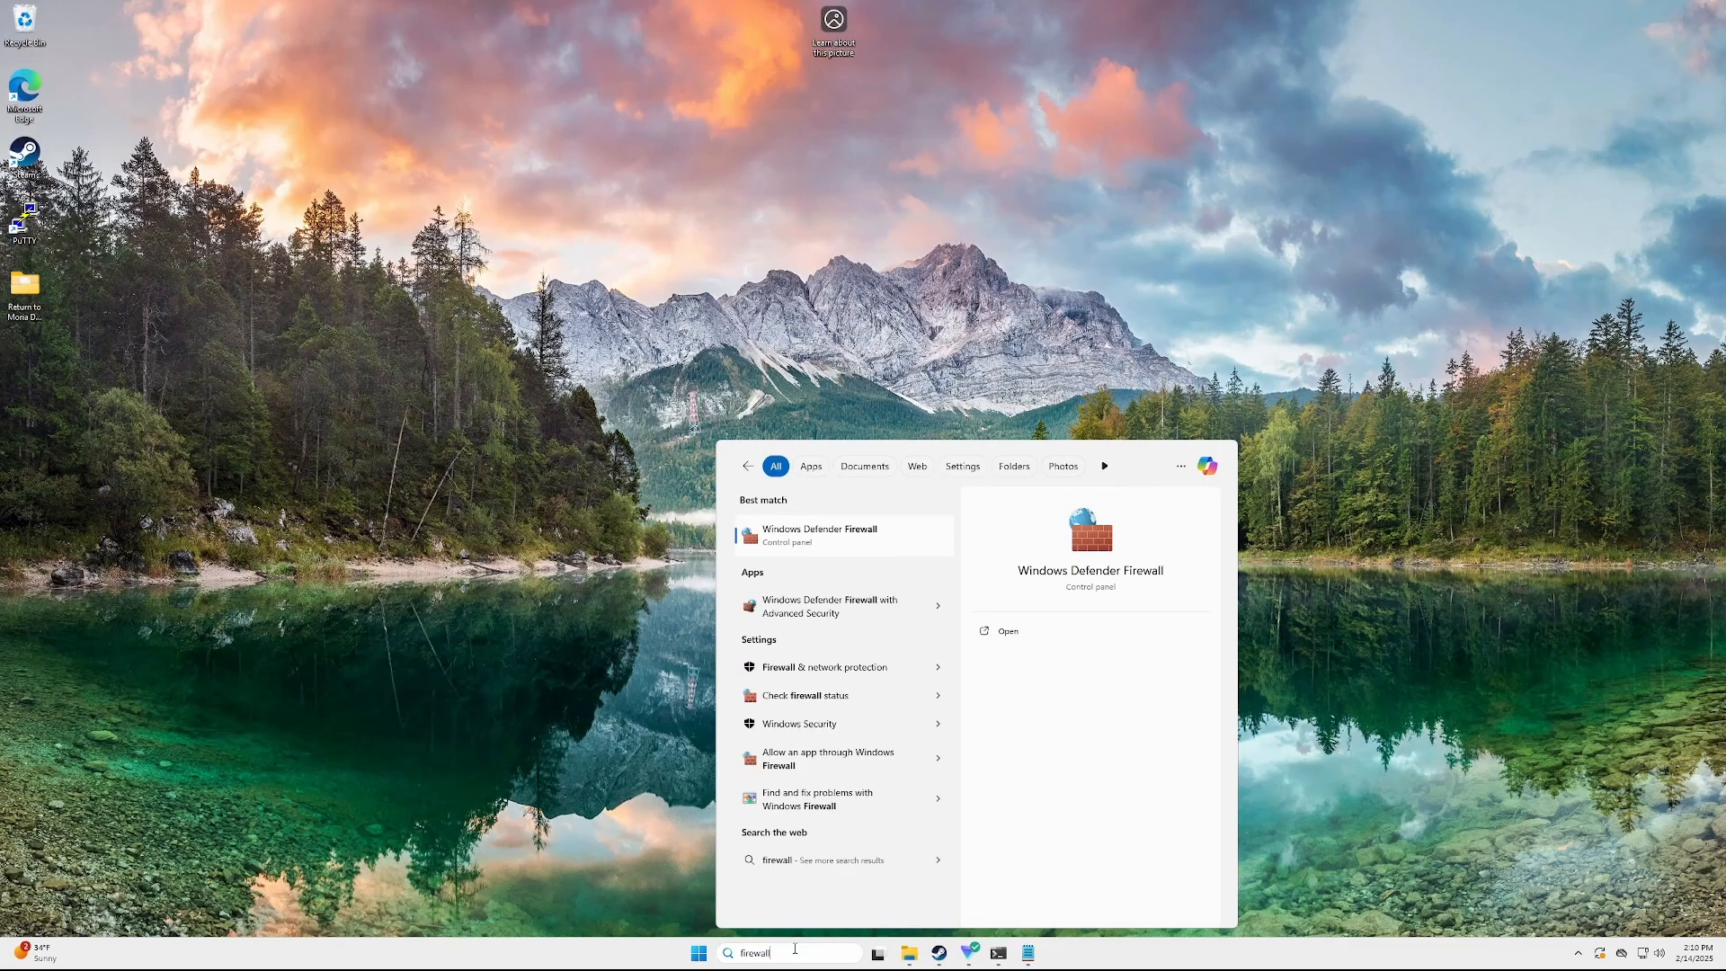
{"action": "left_click", "coordinate": [861, 670]}
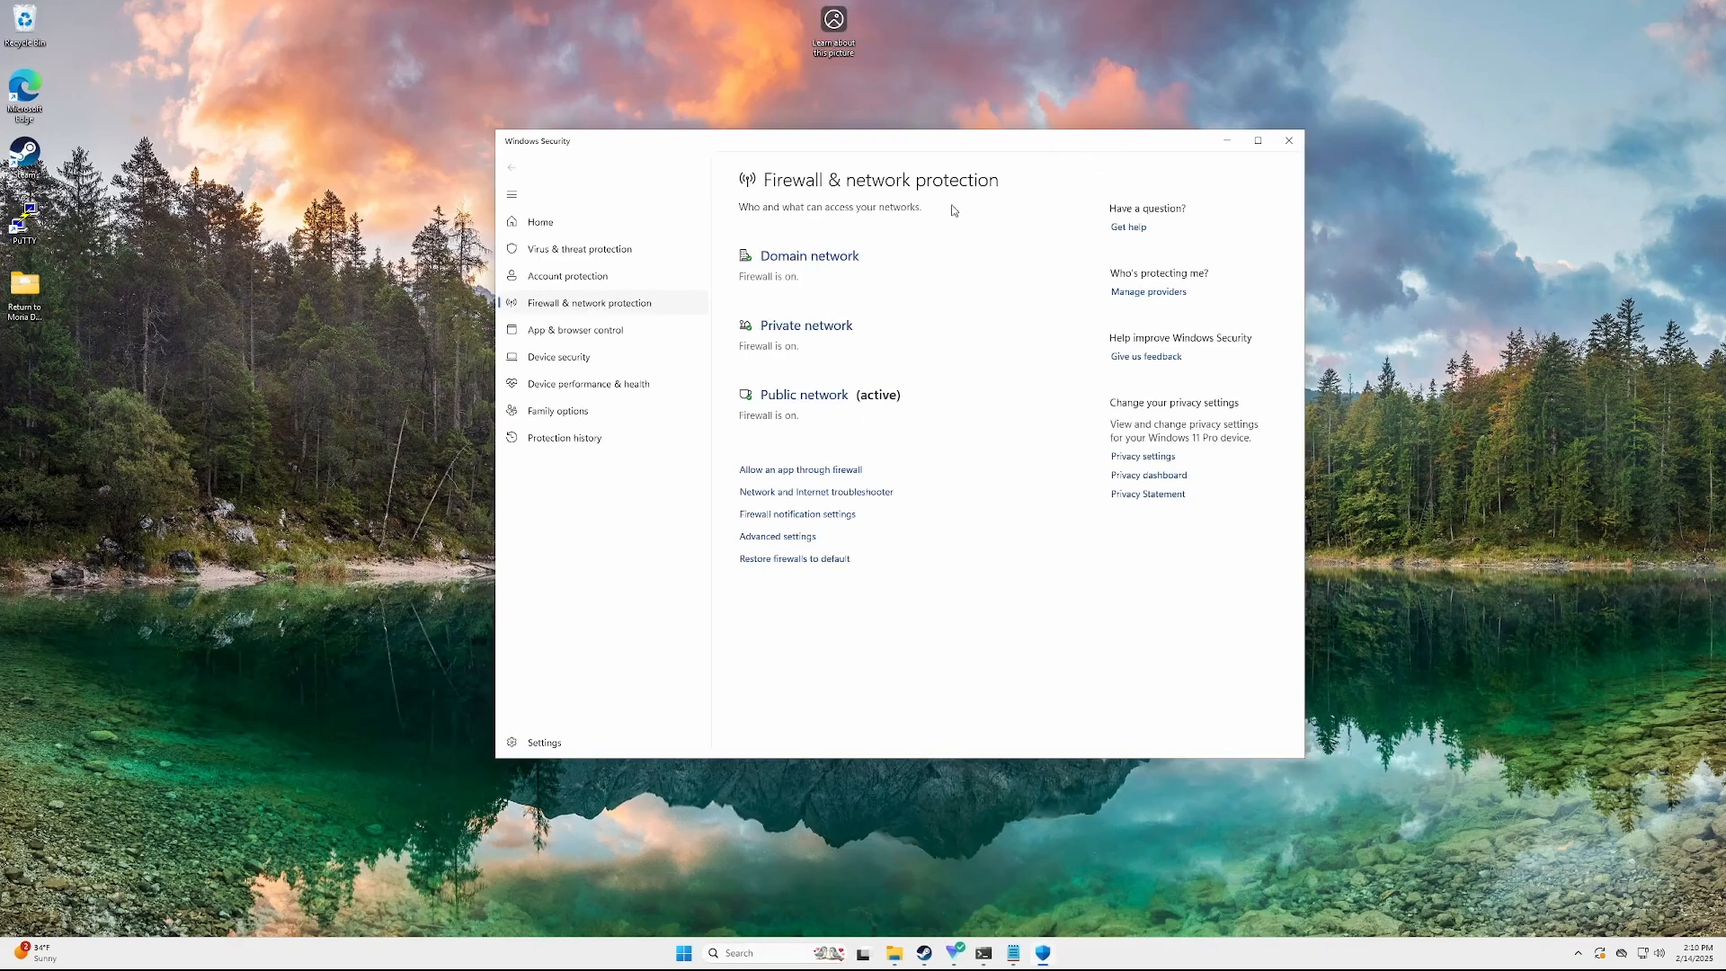
{"action": "left_click", "coordinate": [778, 538]}
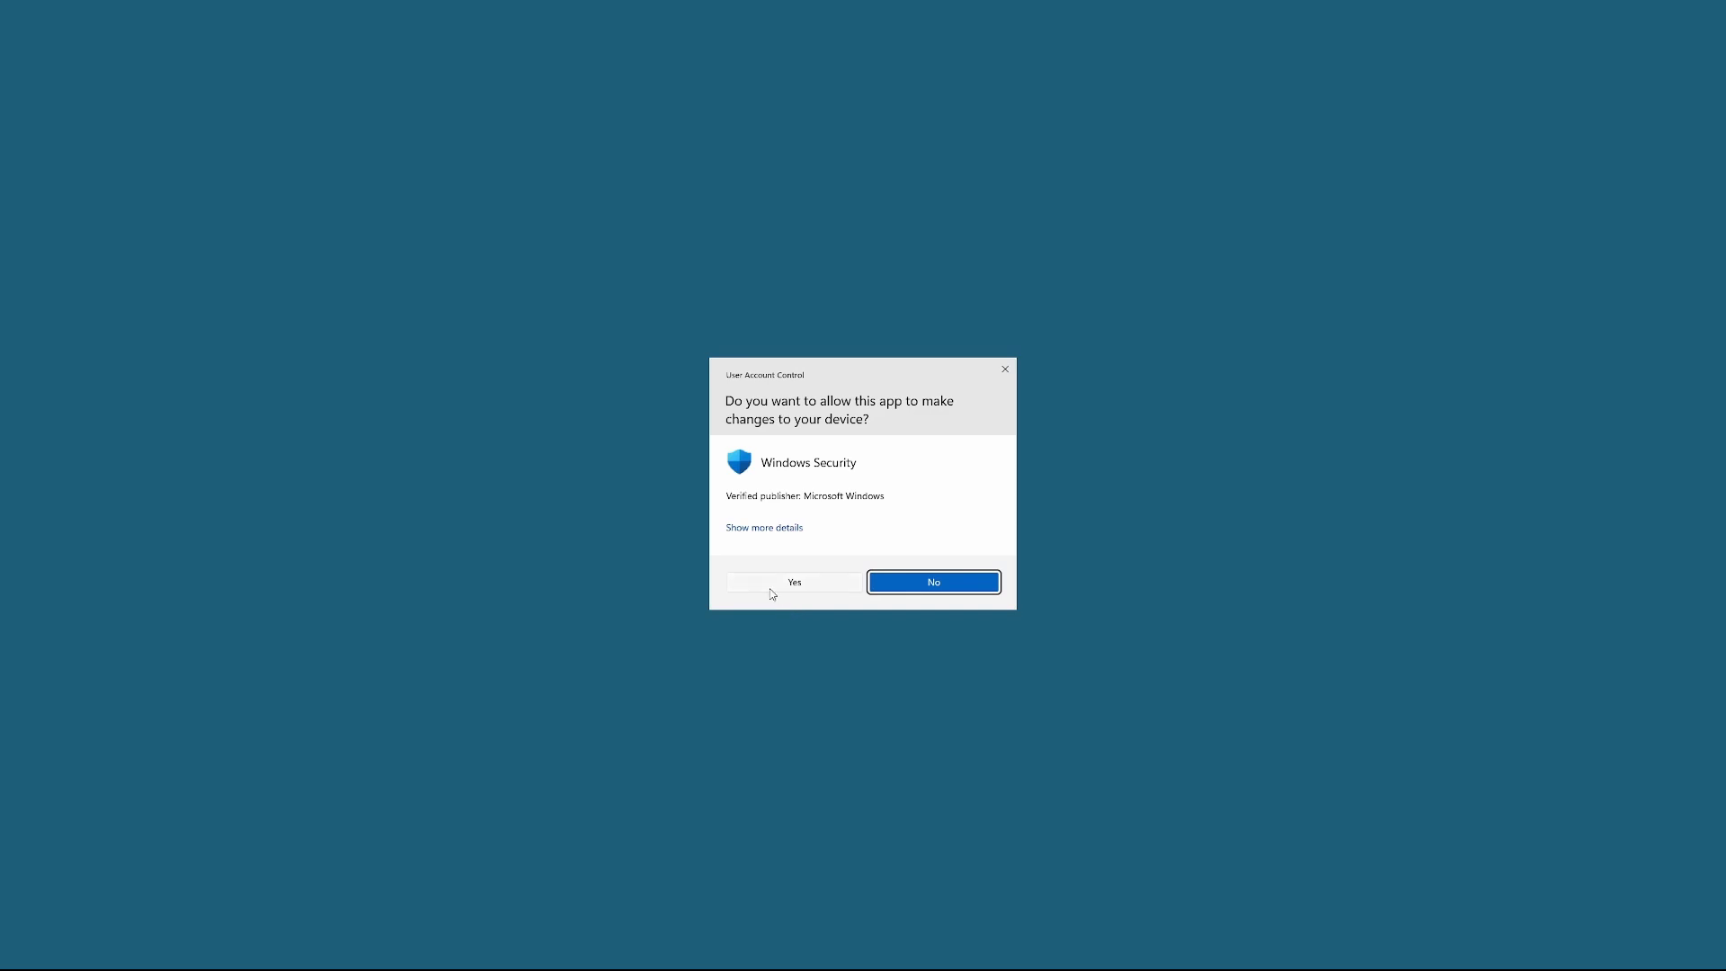
{"action": "left_click", "coordinate": [770, 586]}
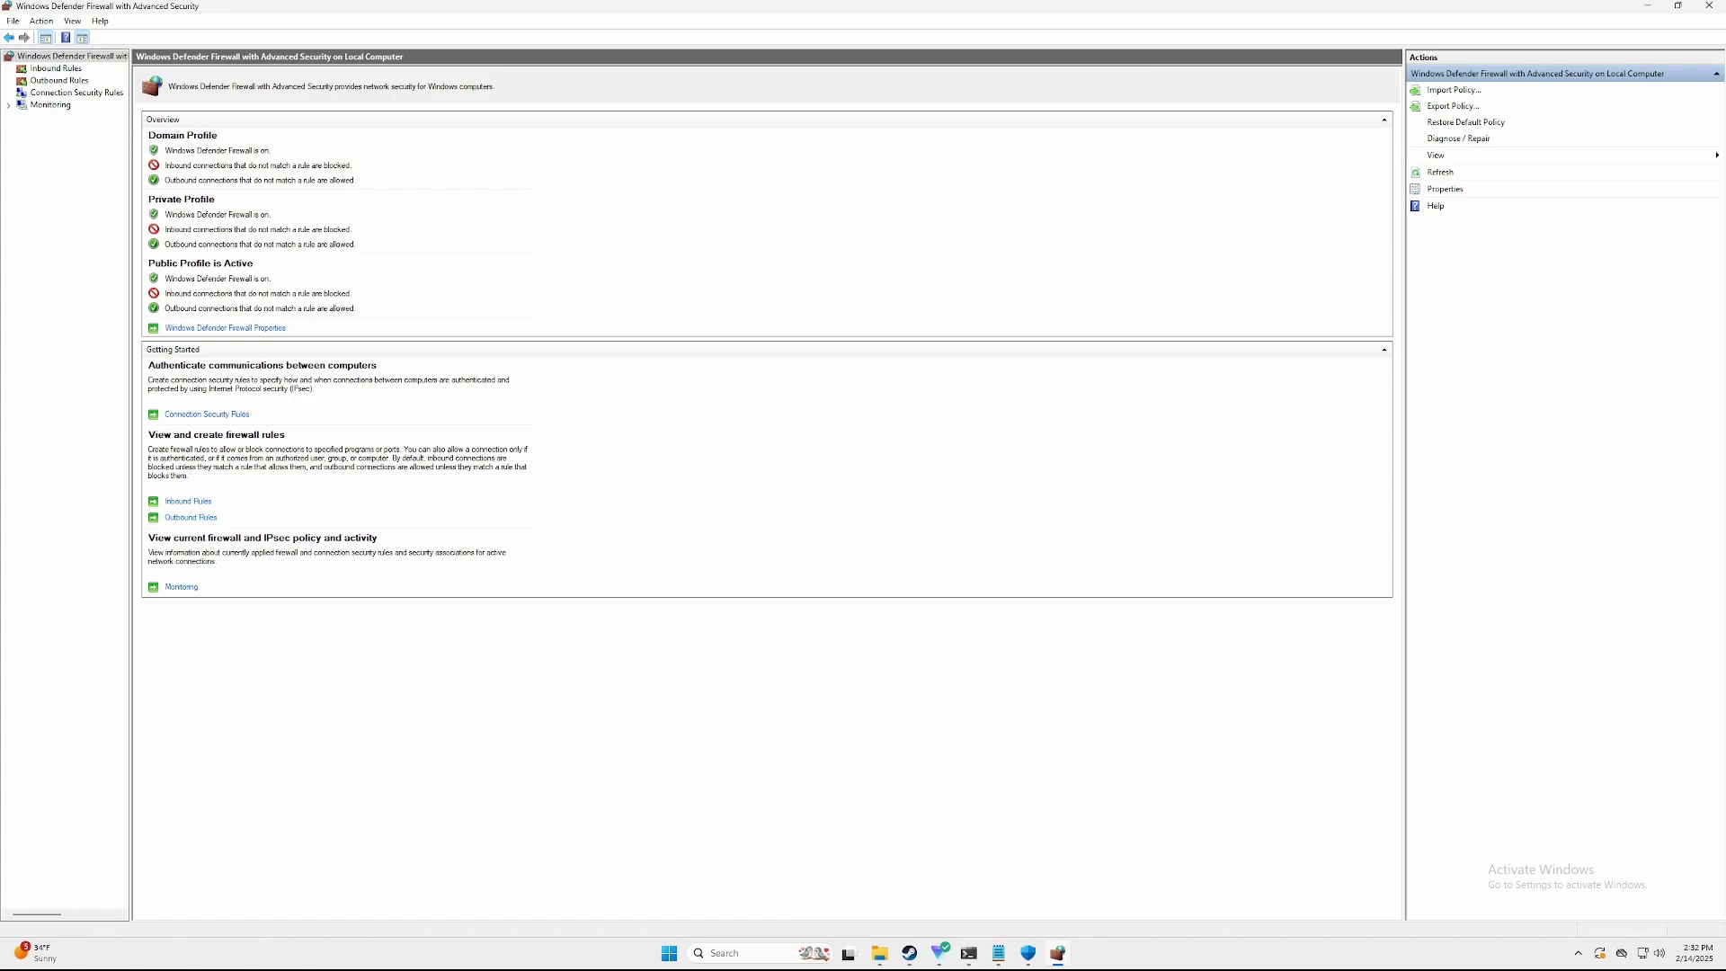
Check the inbound and outbound rule lists for the moriaserver entry
{"action": "left_click", "coordinate": [72, 69]}
{"action": "left_click", "coordinate": [349, 256]}
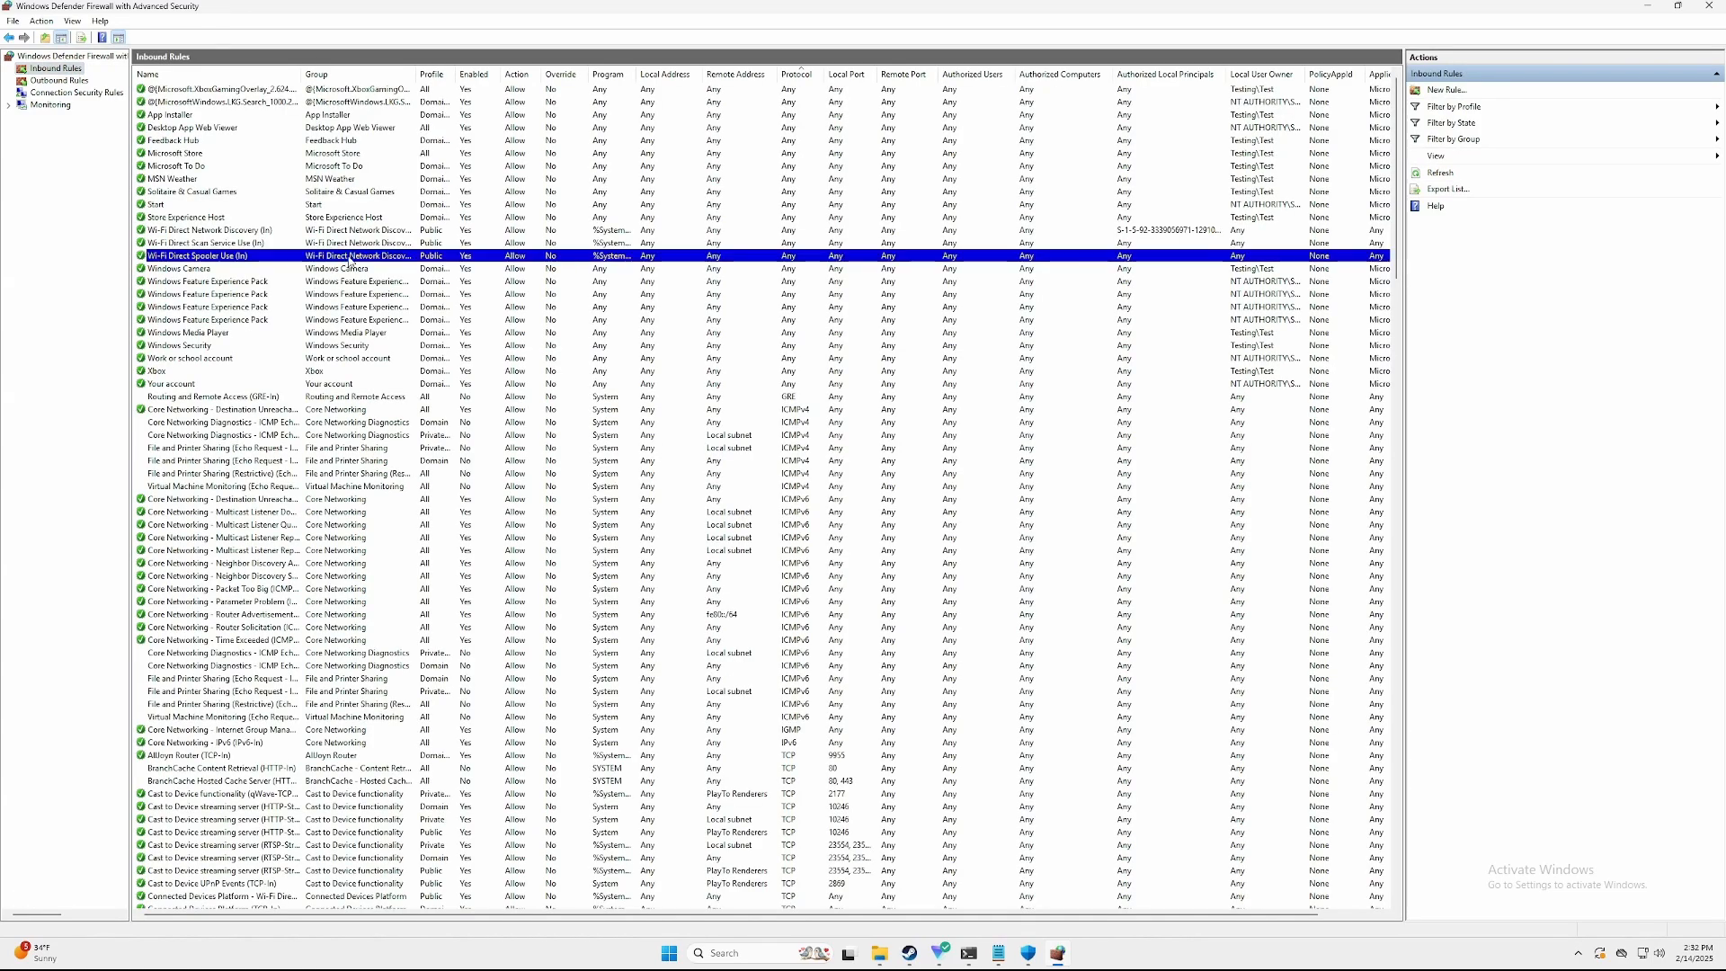
{"action": "key", "text": "m"}
{"action": "key", "text": "o"}
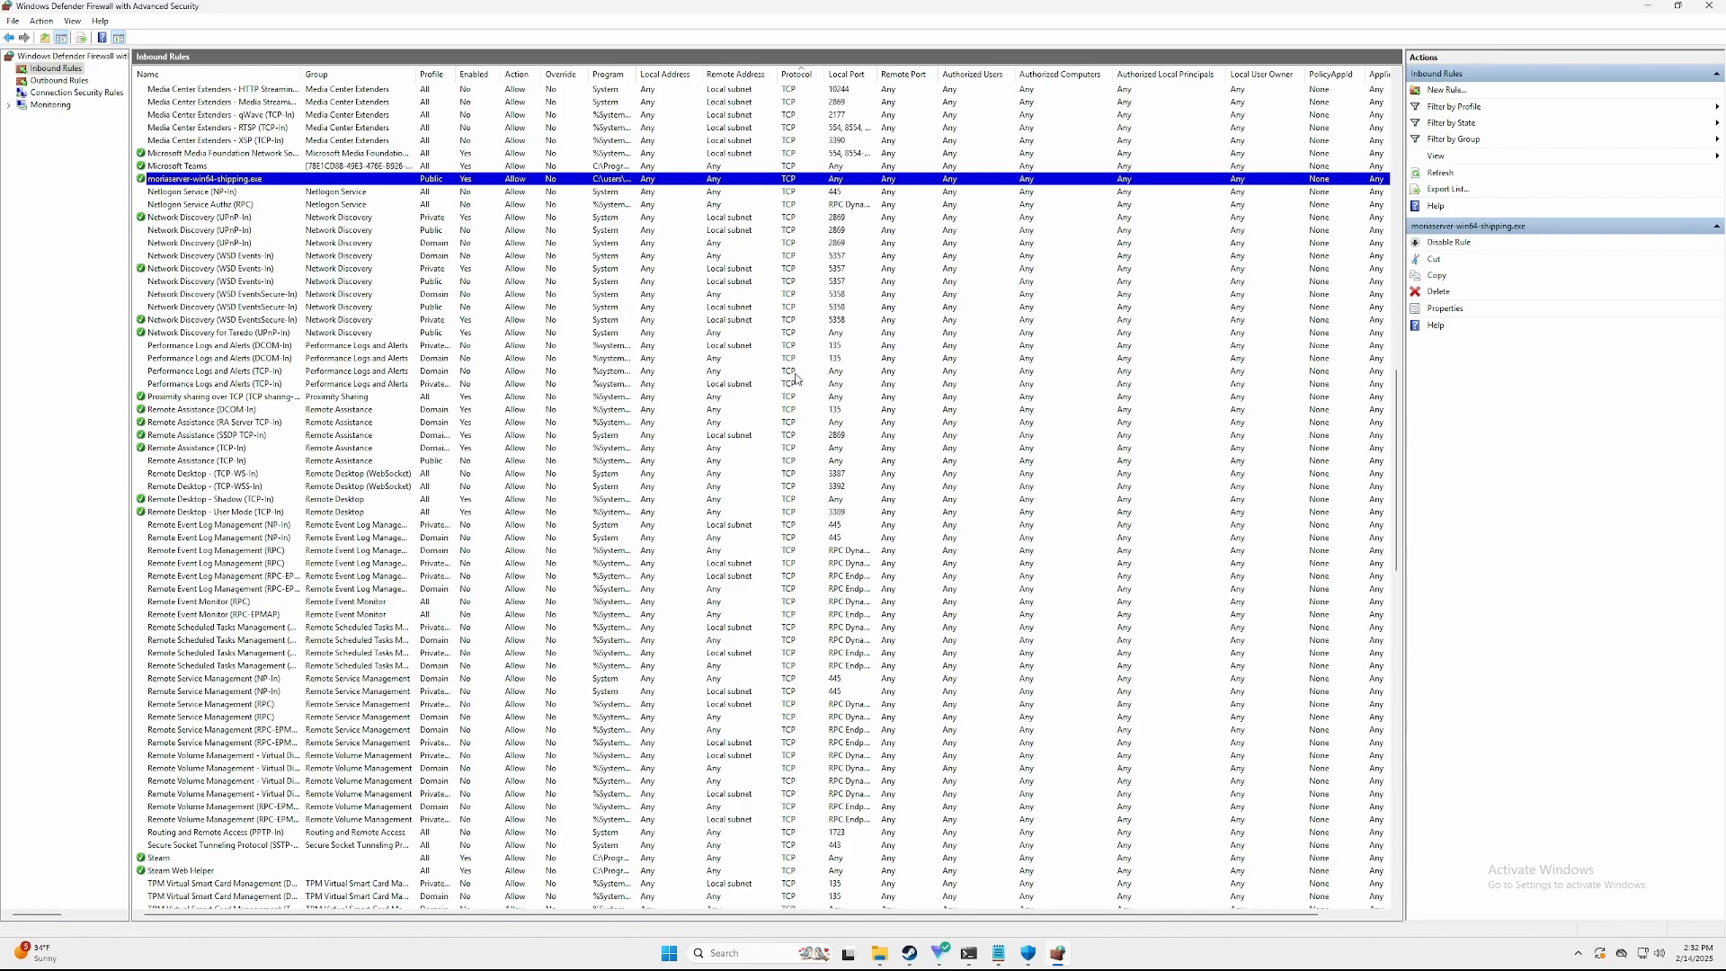
{"action": "left_click", "coordinate": [58, 80]}
{"action": "key", "text": "m"}
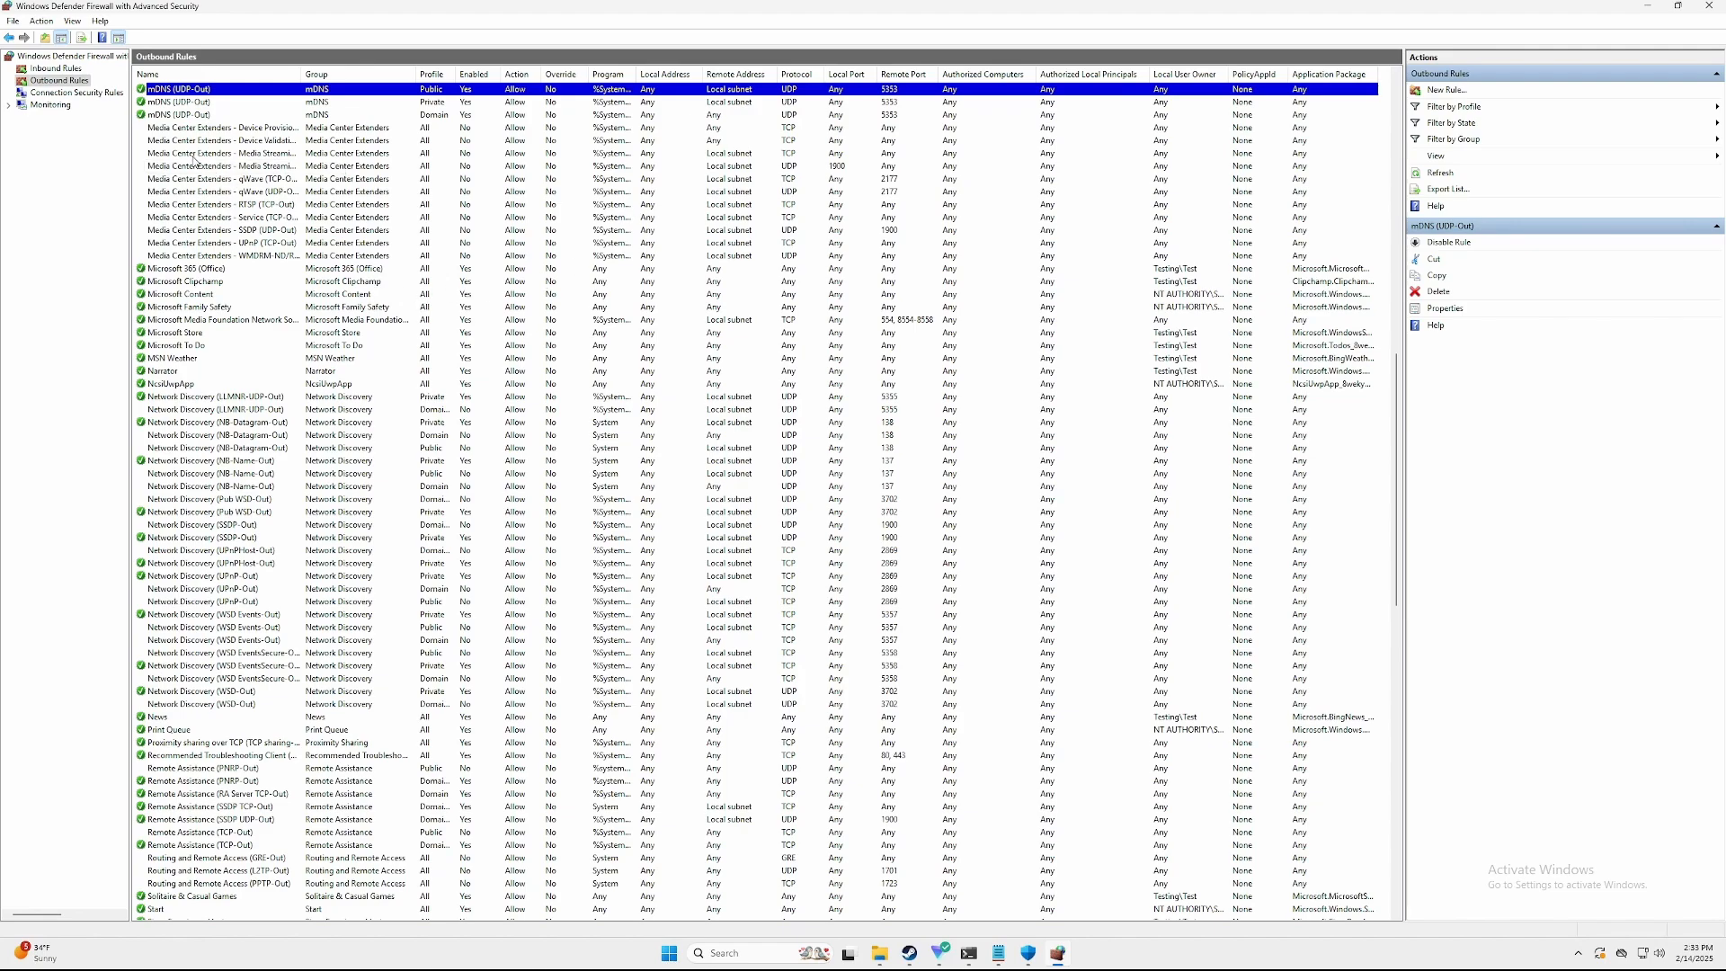
{"action": "left_click", "coordinate": [54, 70]}
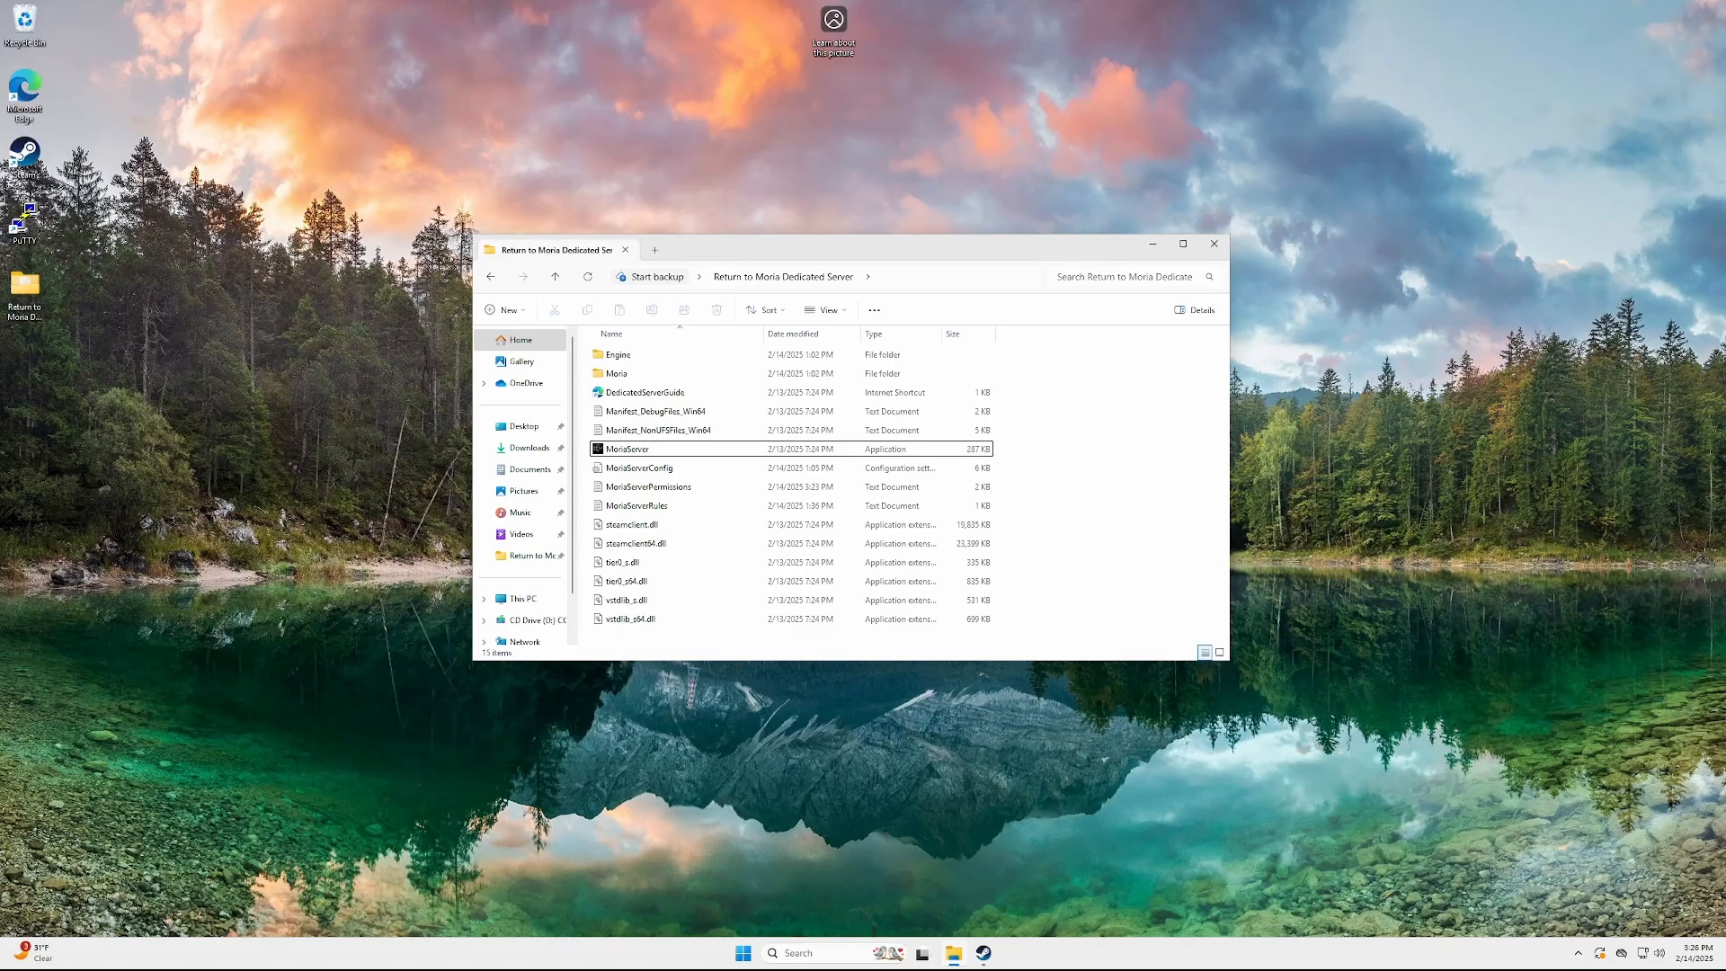
Launch MoriaServer and run help in its console to list the commands
{"action": "double_click", "coordinate": [662, 449]}
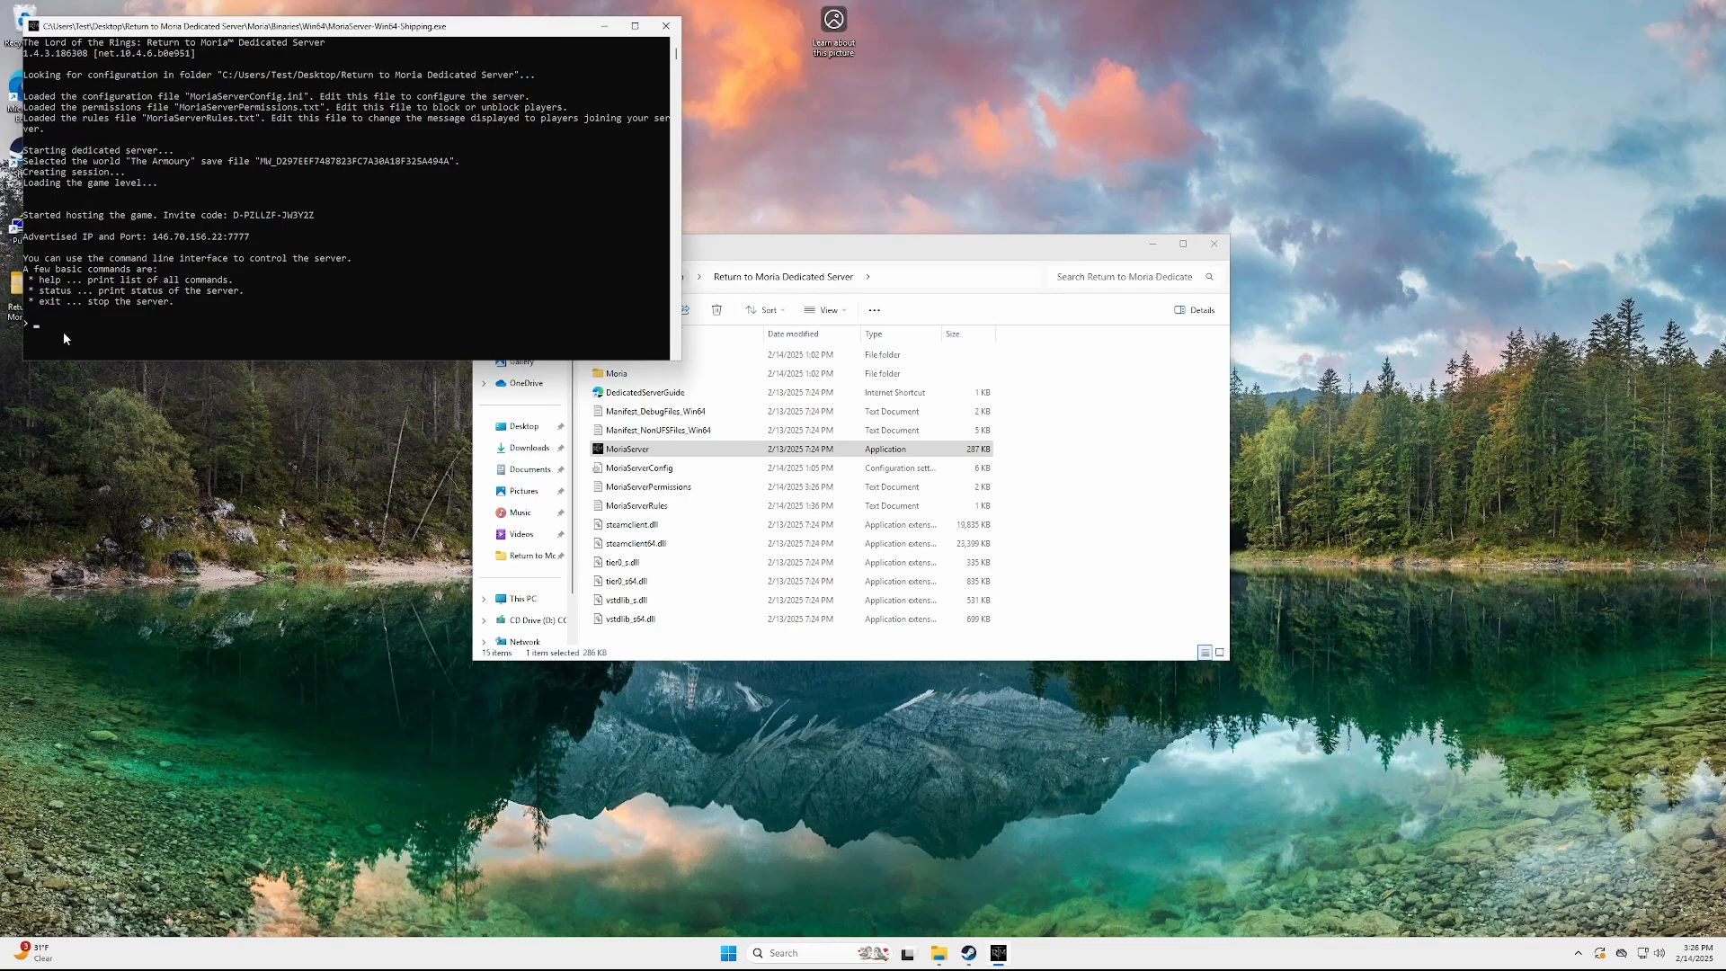
{"action": "type", "text": "elp"}
{"action": "key", "text": "Return"}
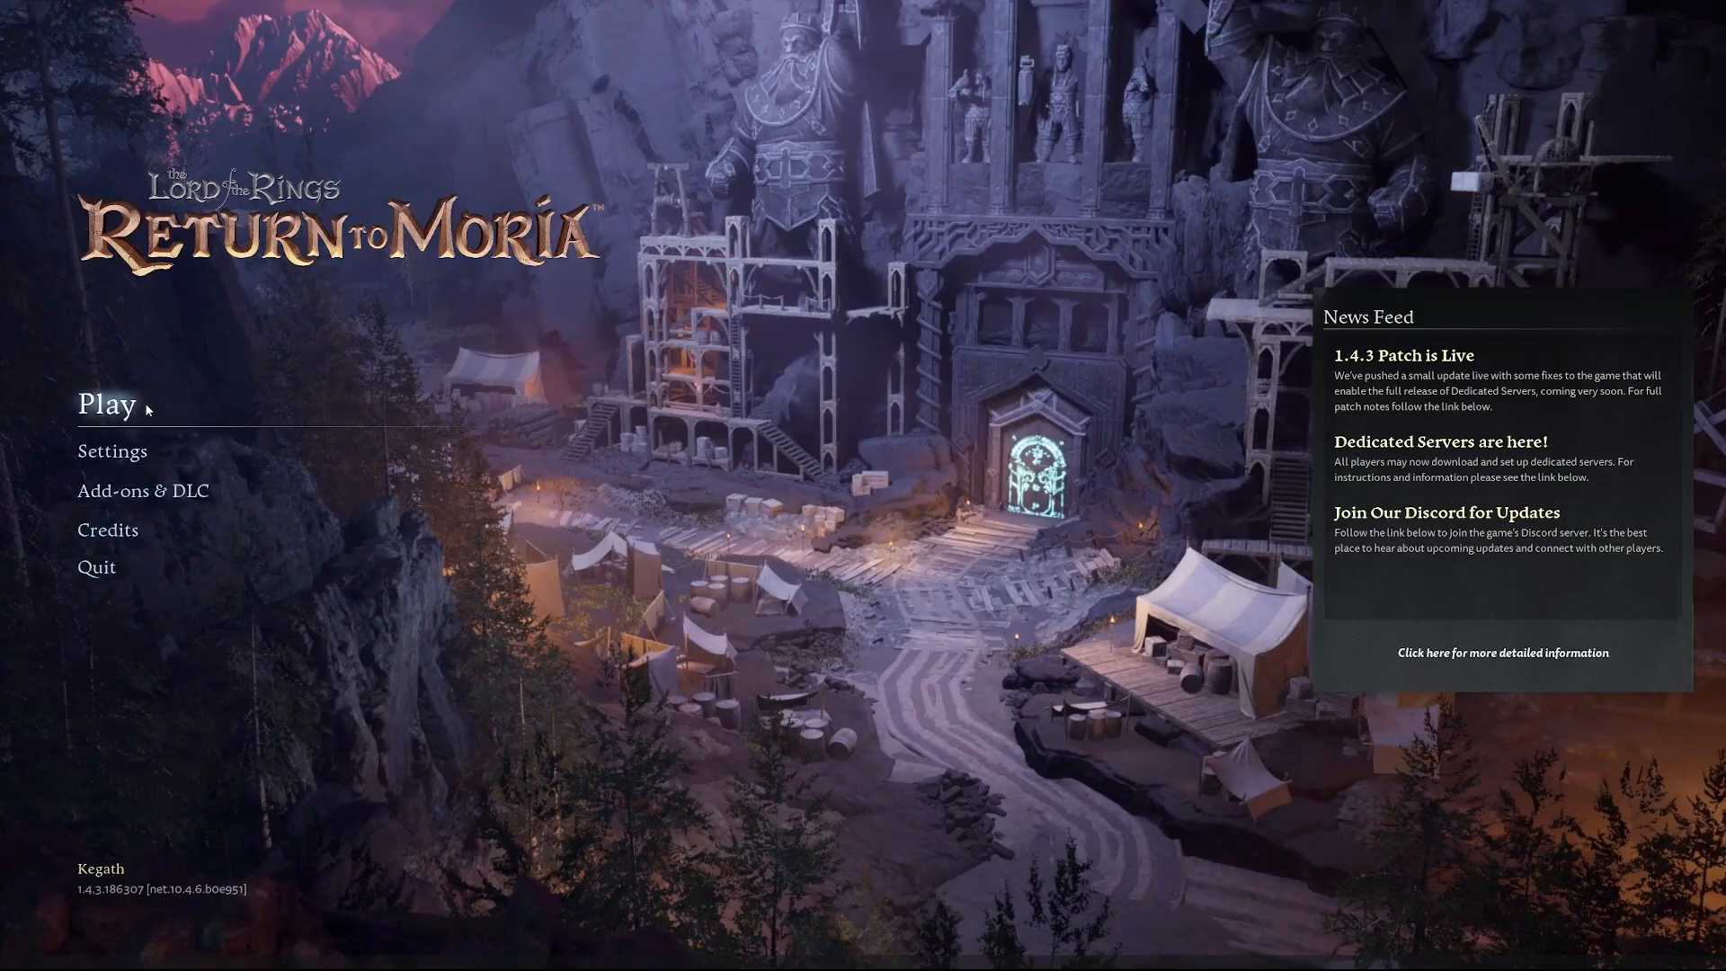
Go to Join Other World with the character and look up the server by its pasted invite code
{"action": "left_click", "coordinate": [313, 376]}
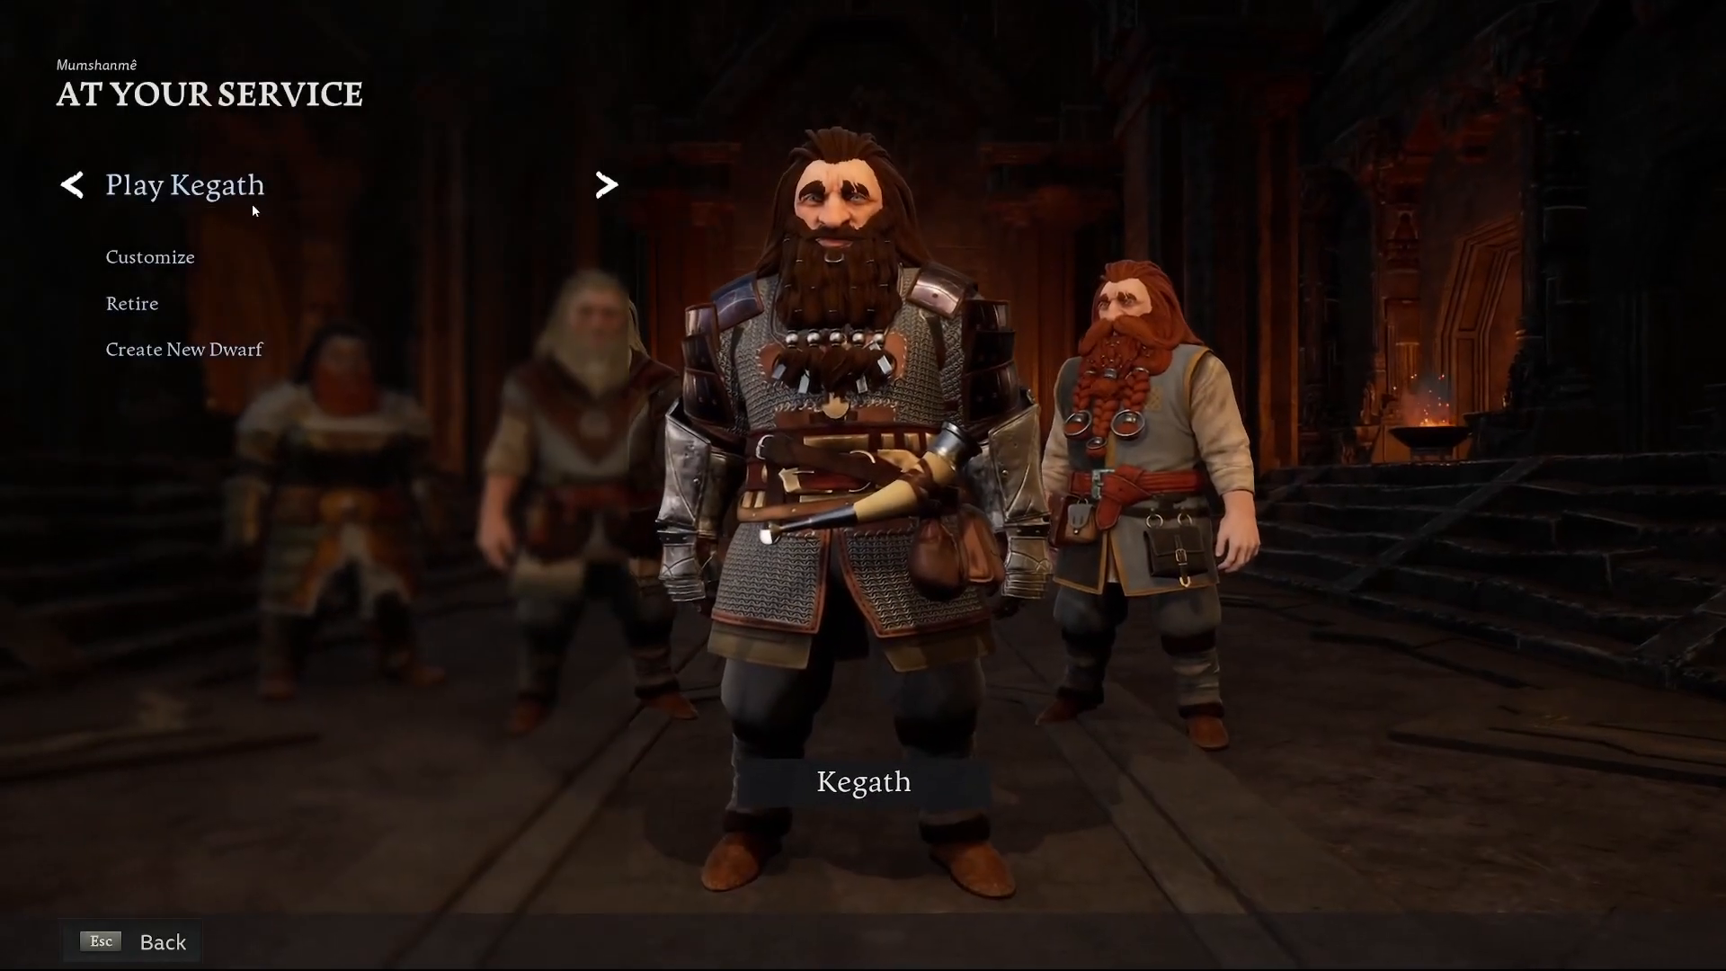
{"action": "left_click", "coordinate": [254, 212]}
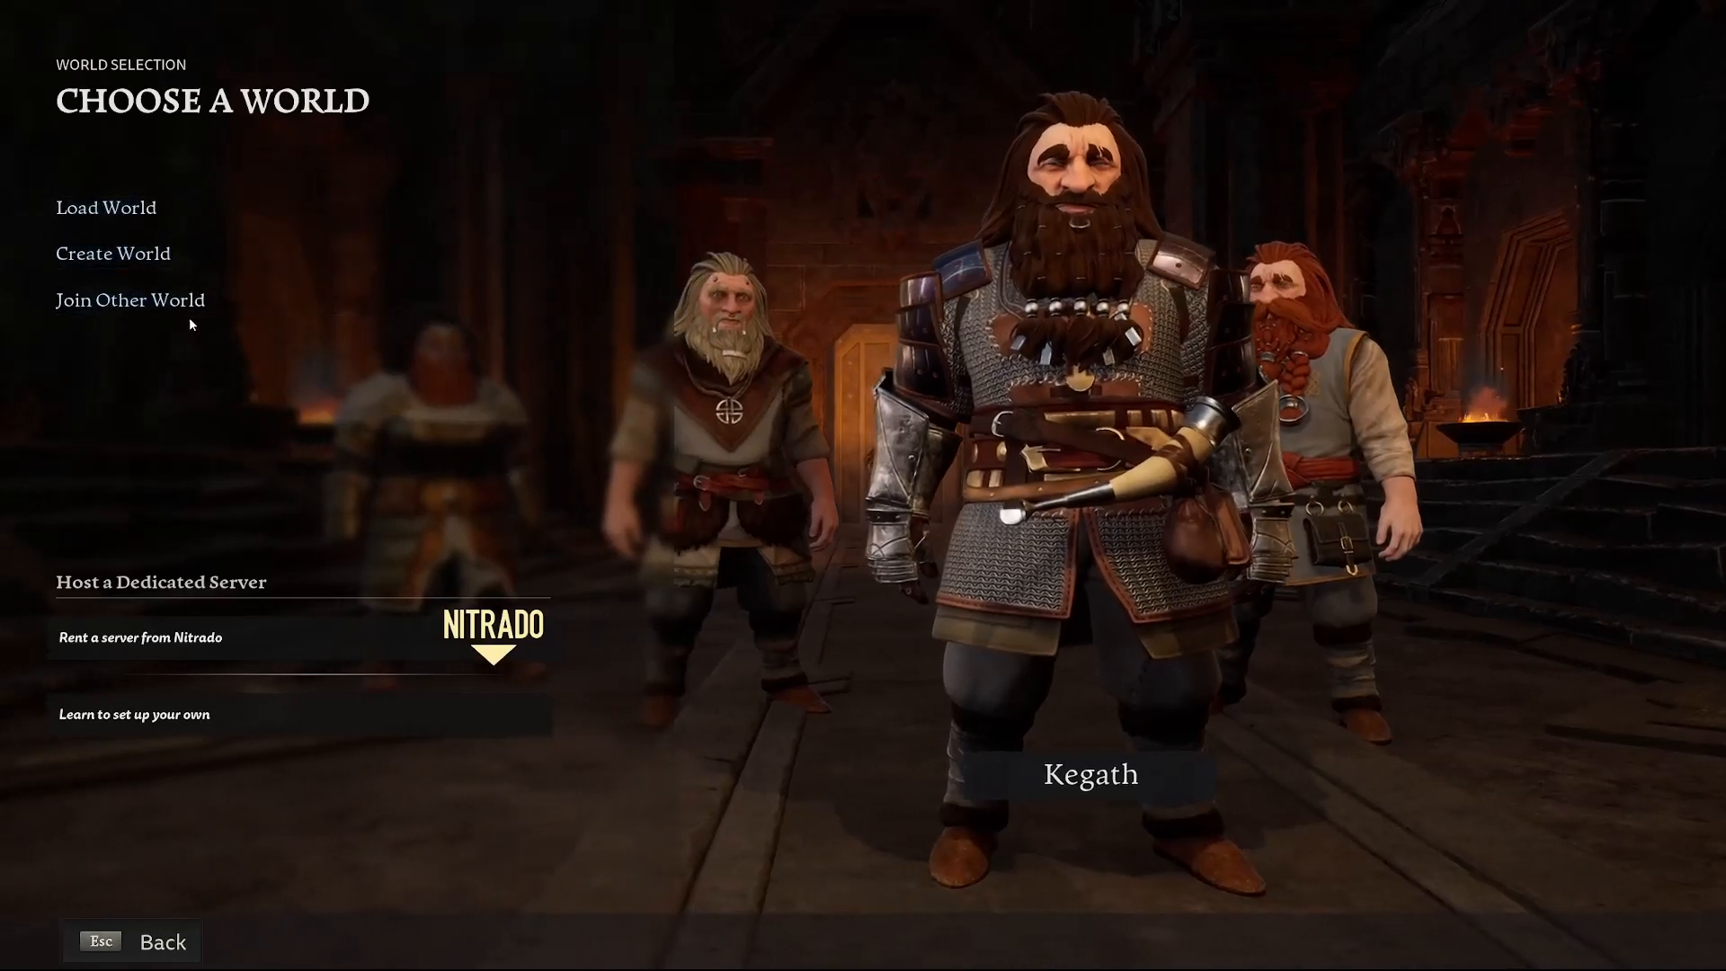
{"action": "left_click", "coordinate": [189, 308]}
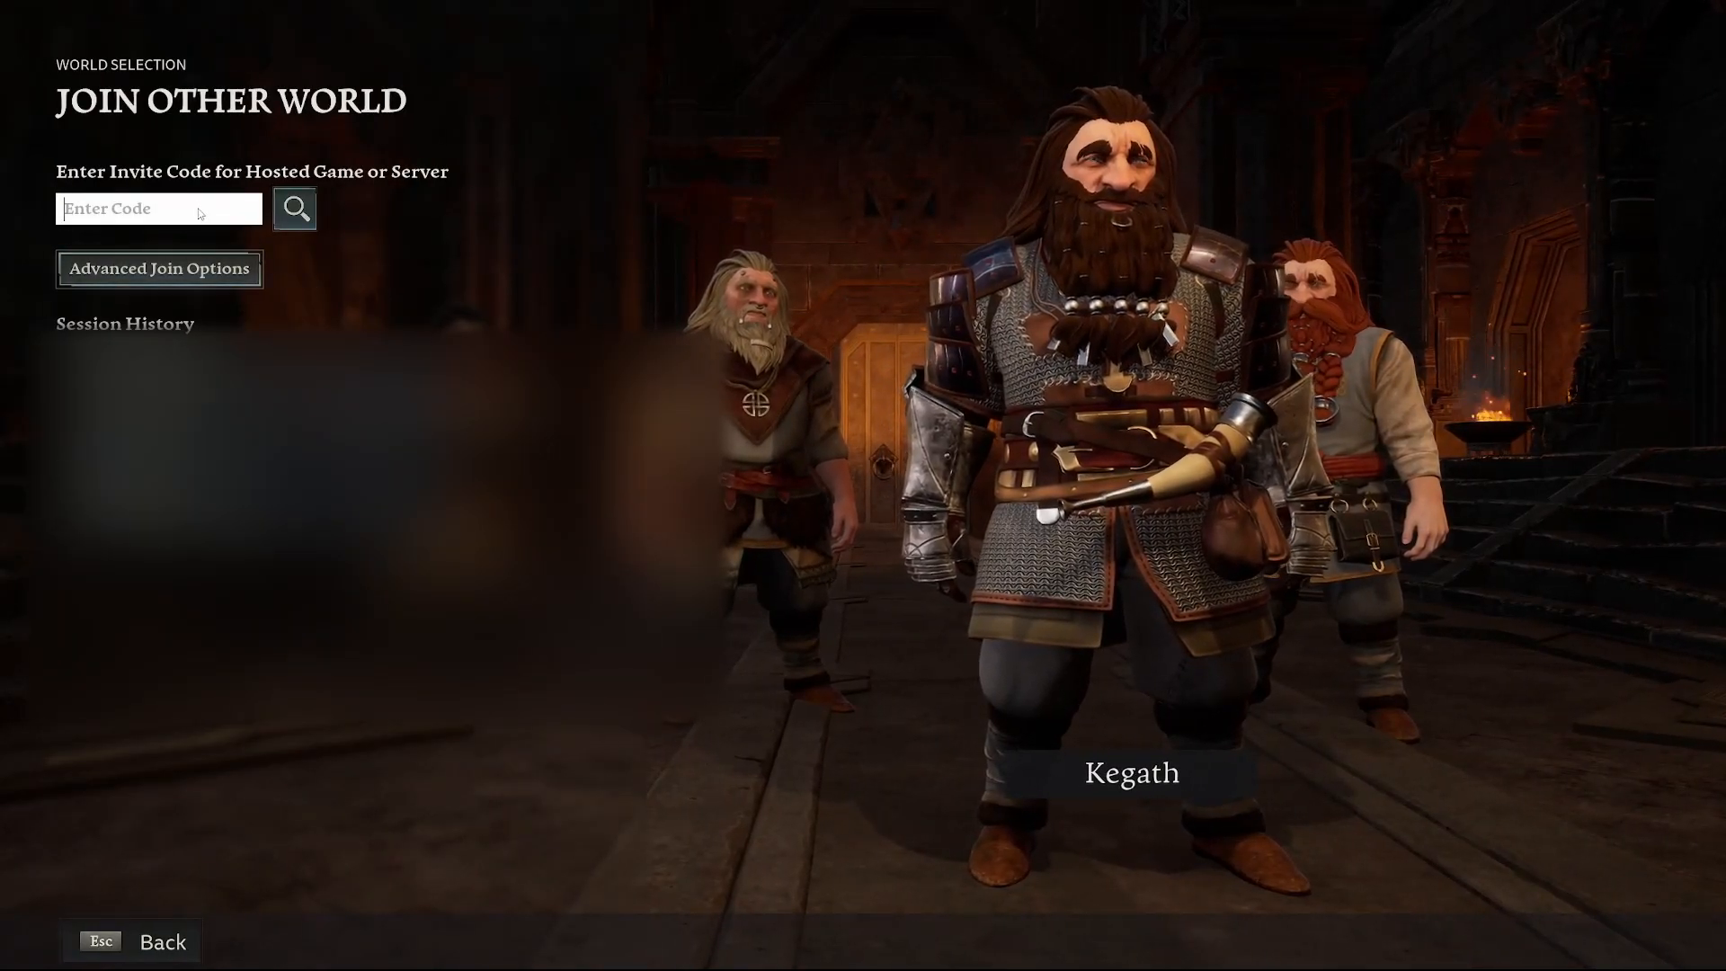
{"action": "key", "text": "ctrl+v"}
{"action": "left_click", "coordinate": [295, 208]}
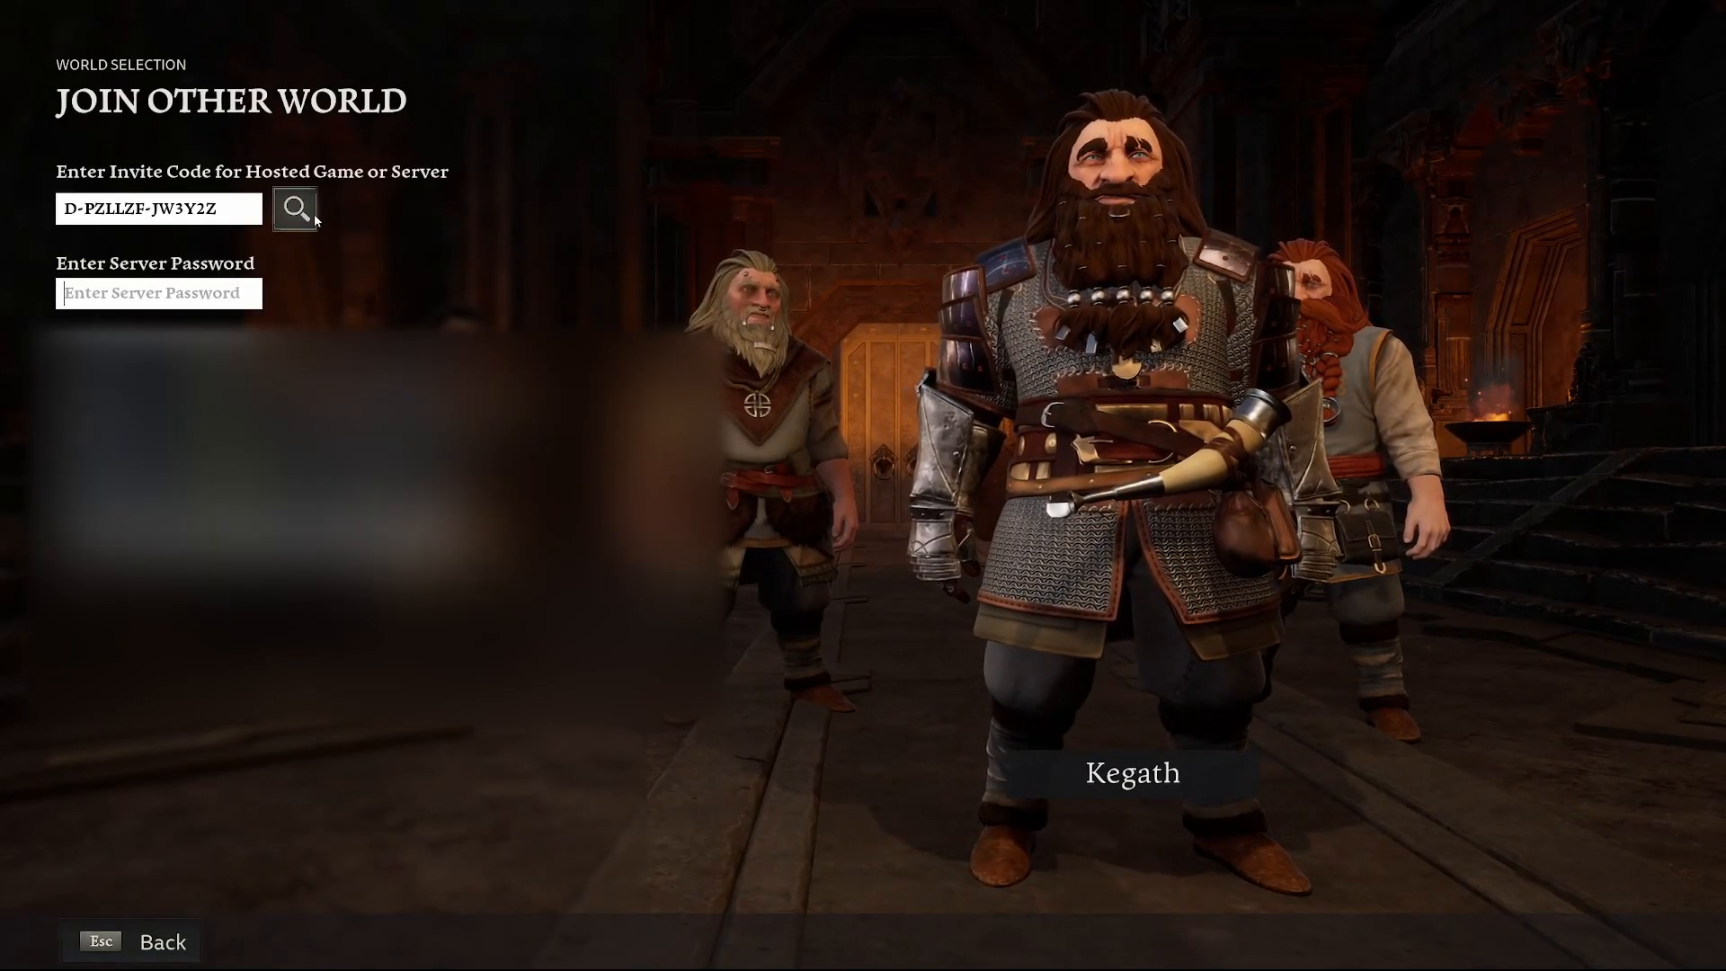
Enter the server password, join The Armoury, and accept the HELLO WORLD! welcome message
{"action": "left_click", "coordinate": [214, 285]}
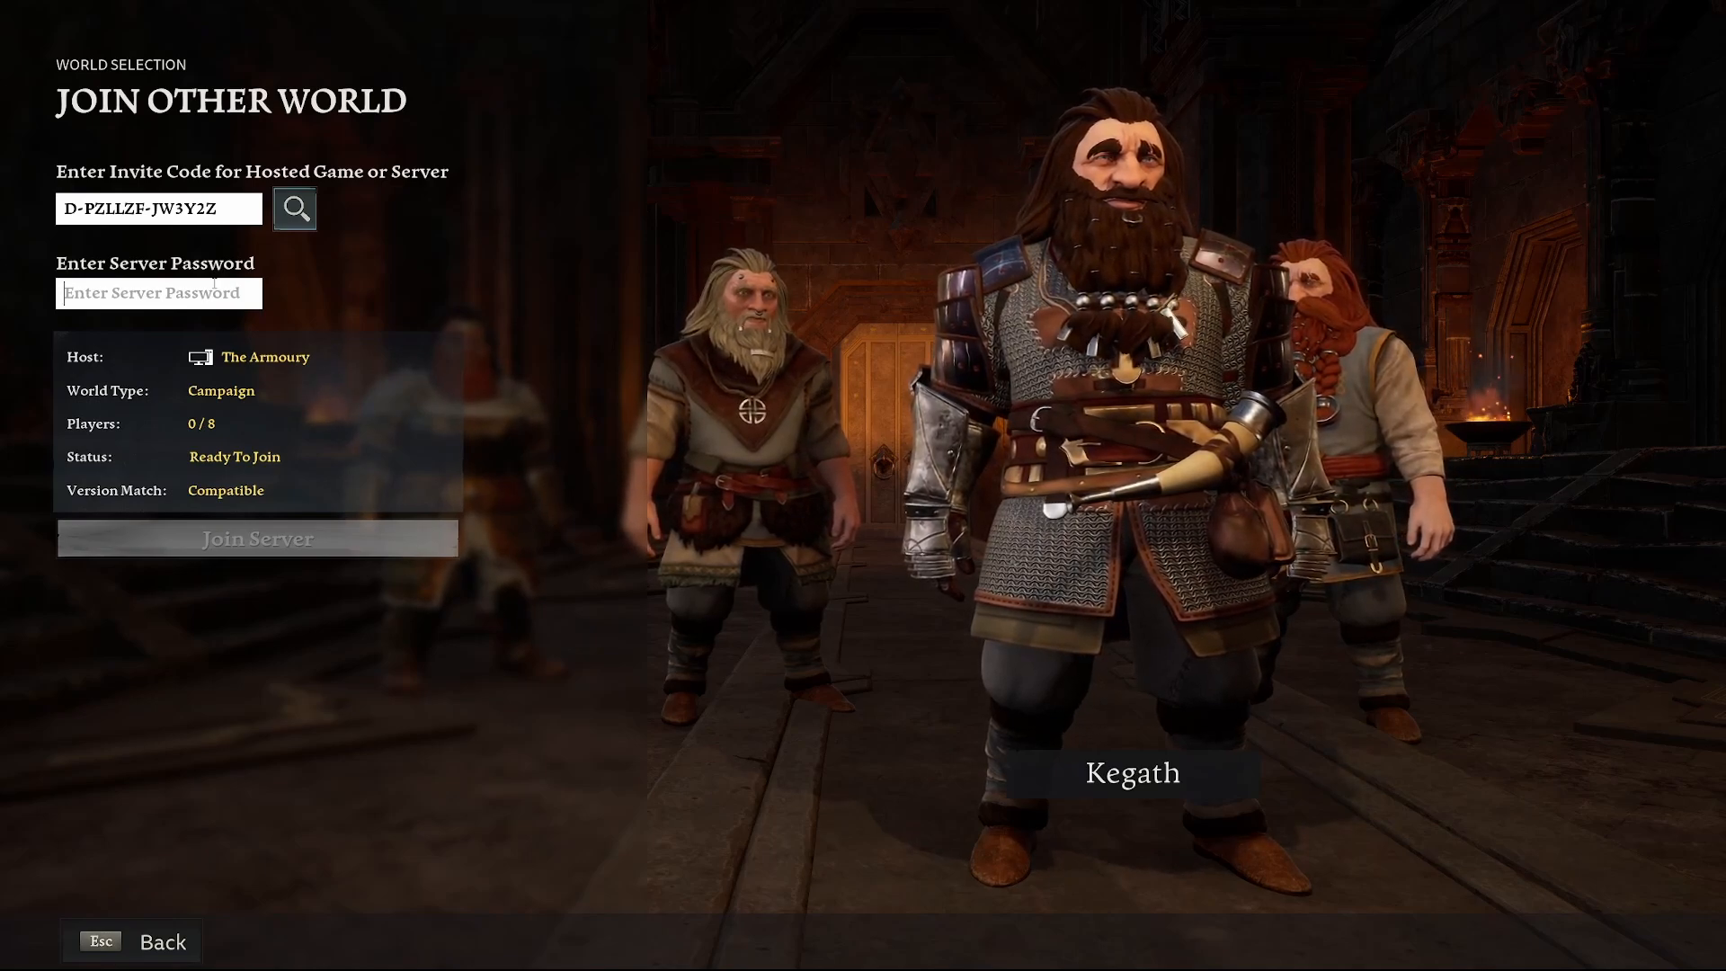
{"action": "type", "text": "••••••••"}
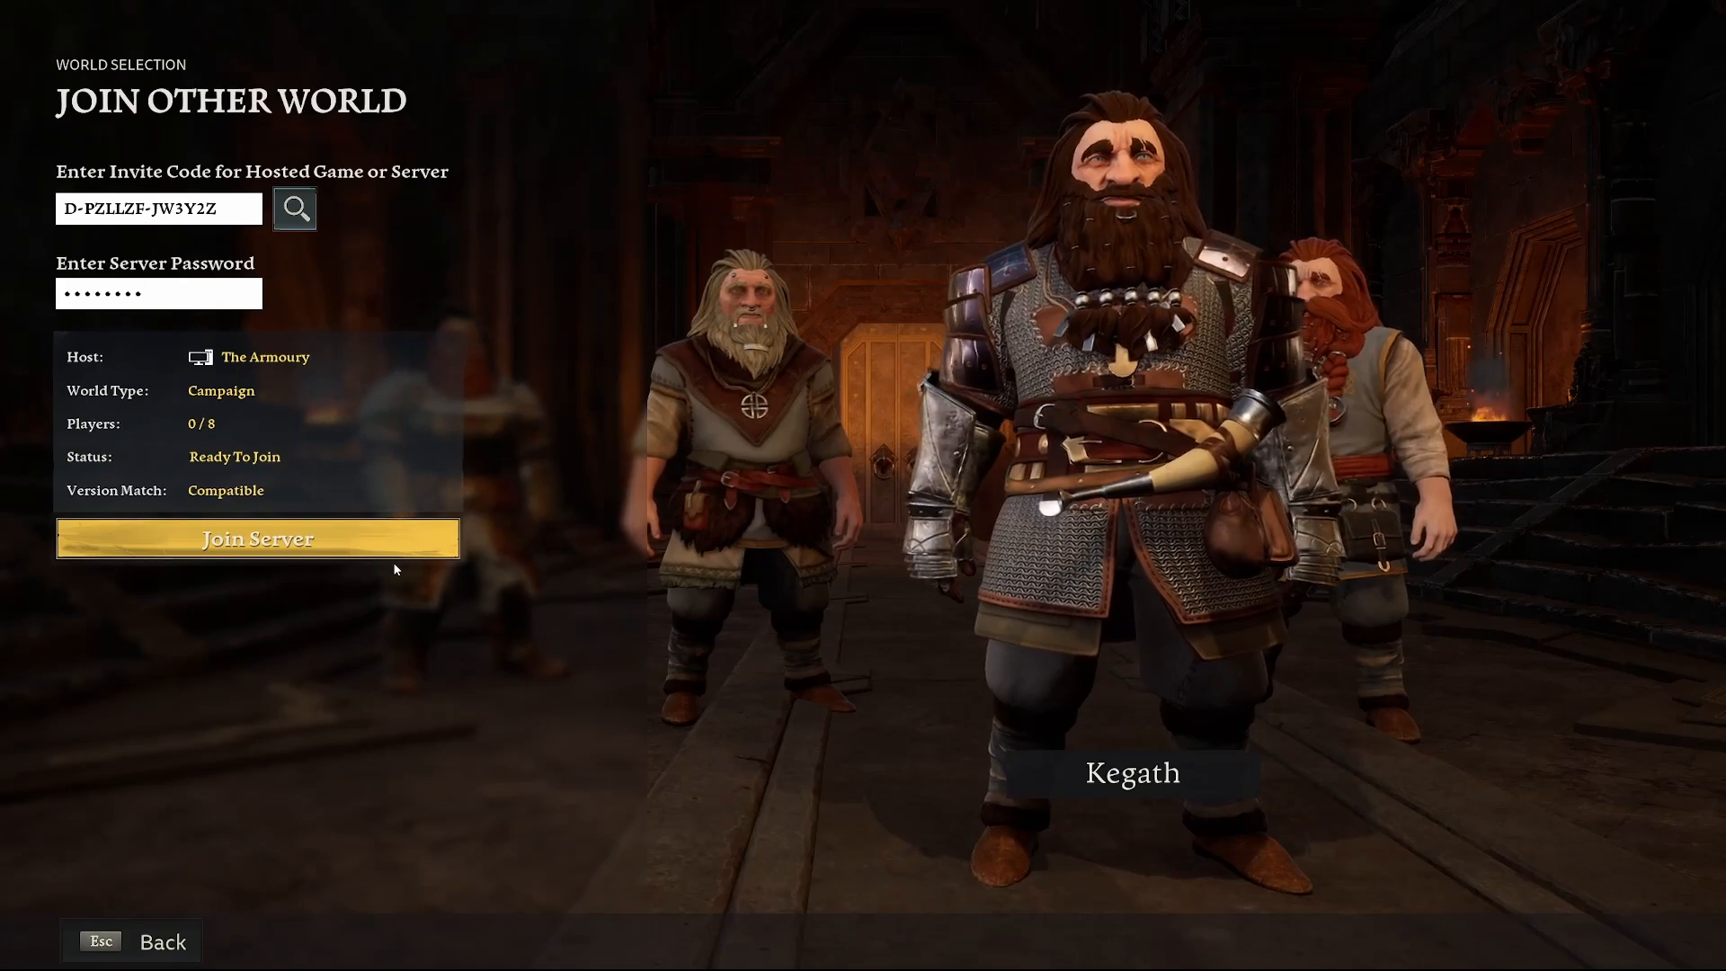
{"action": "left_click", "coordinate": [394, 564]}
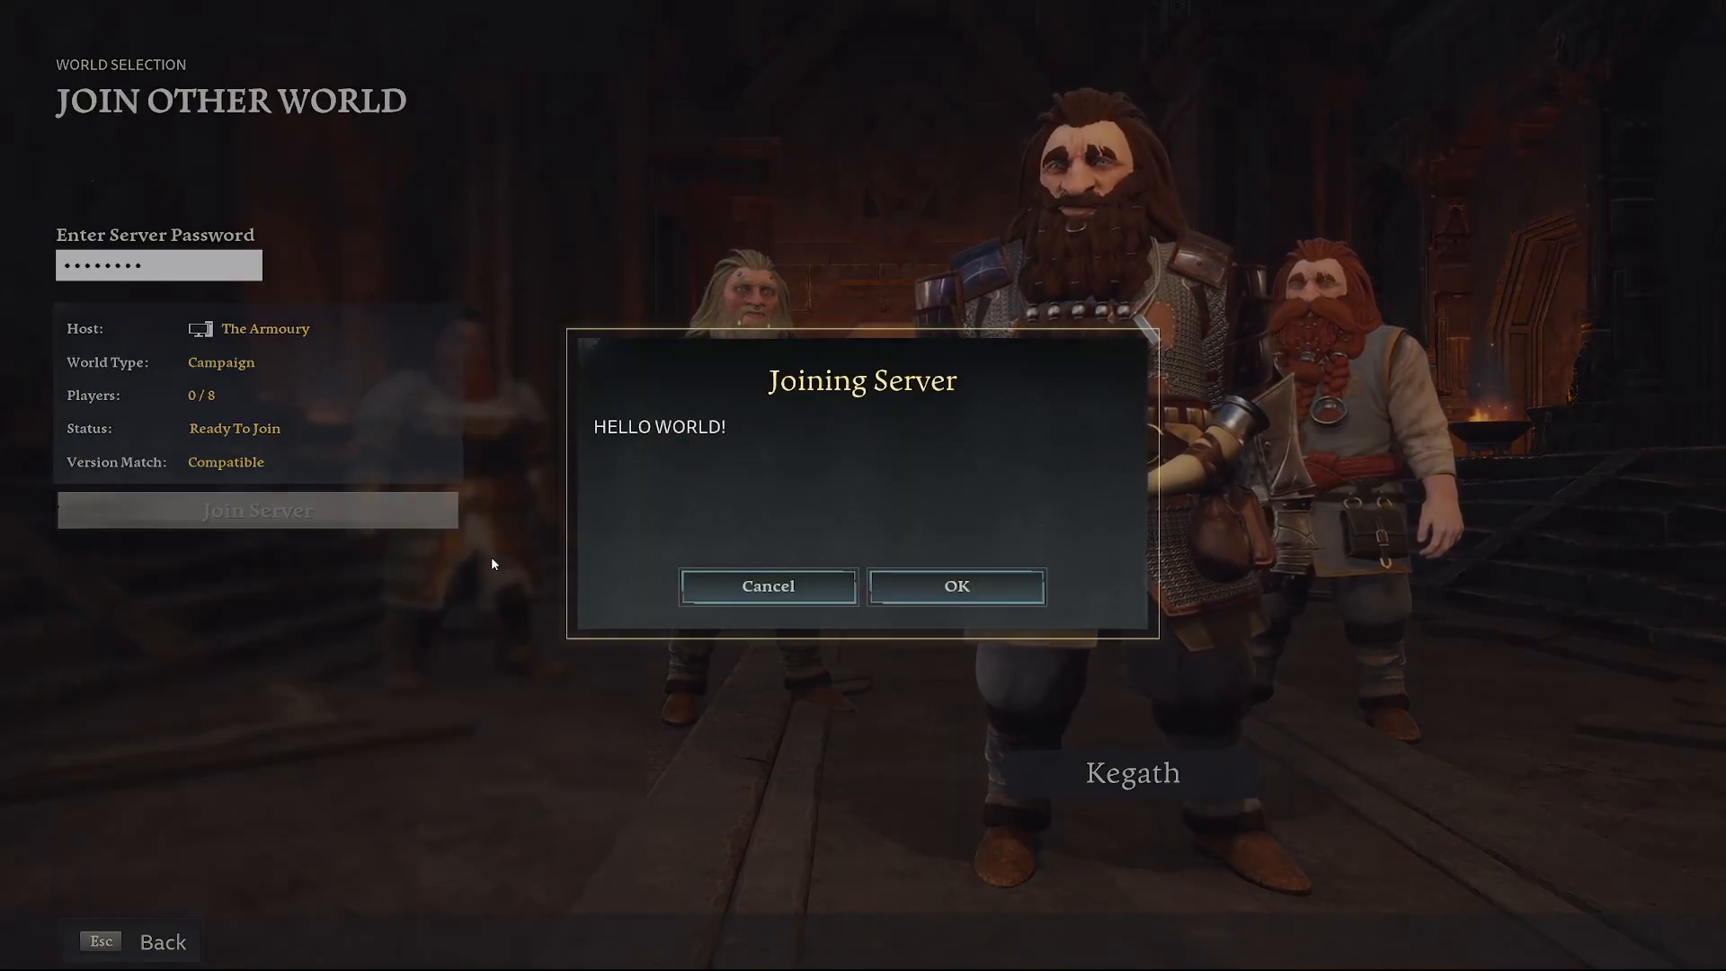
{"action": "left_click", "coordinate": [996, 595]}
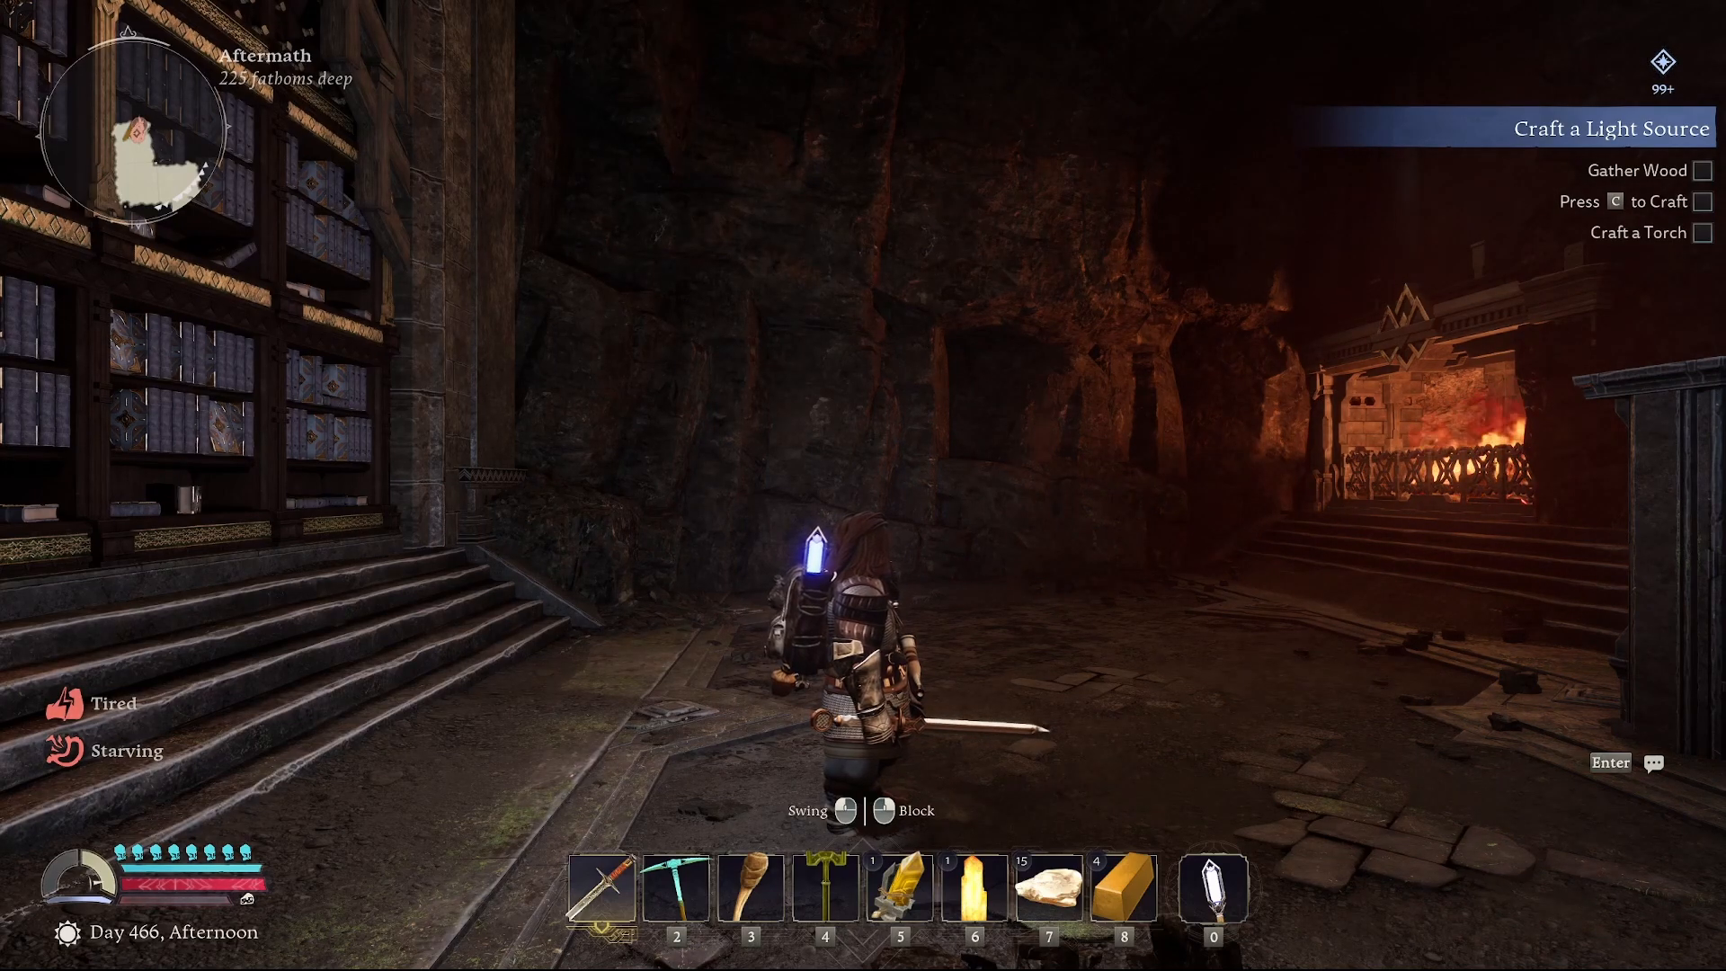
Run the dwarf through the Aftermath hall past the forge and bookshelves, briefly opening the building plans
{"action": "key", "text": "w"}
{"action": "key", "text": "w"}
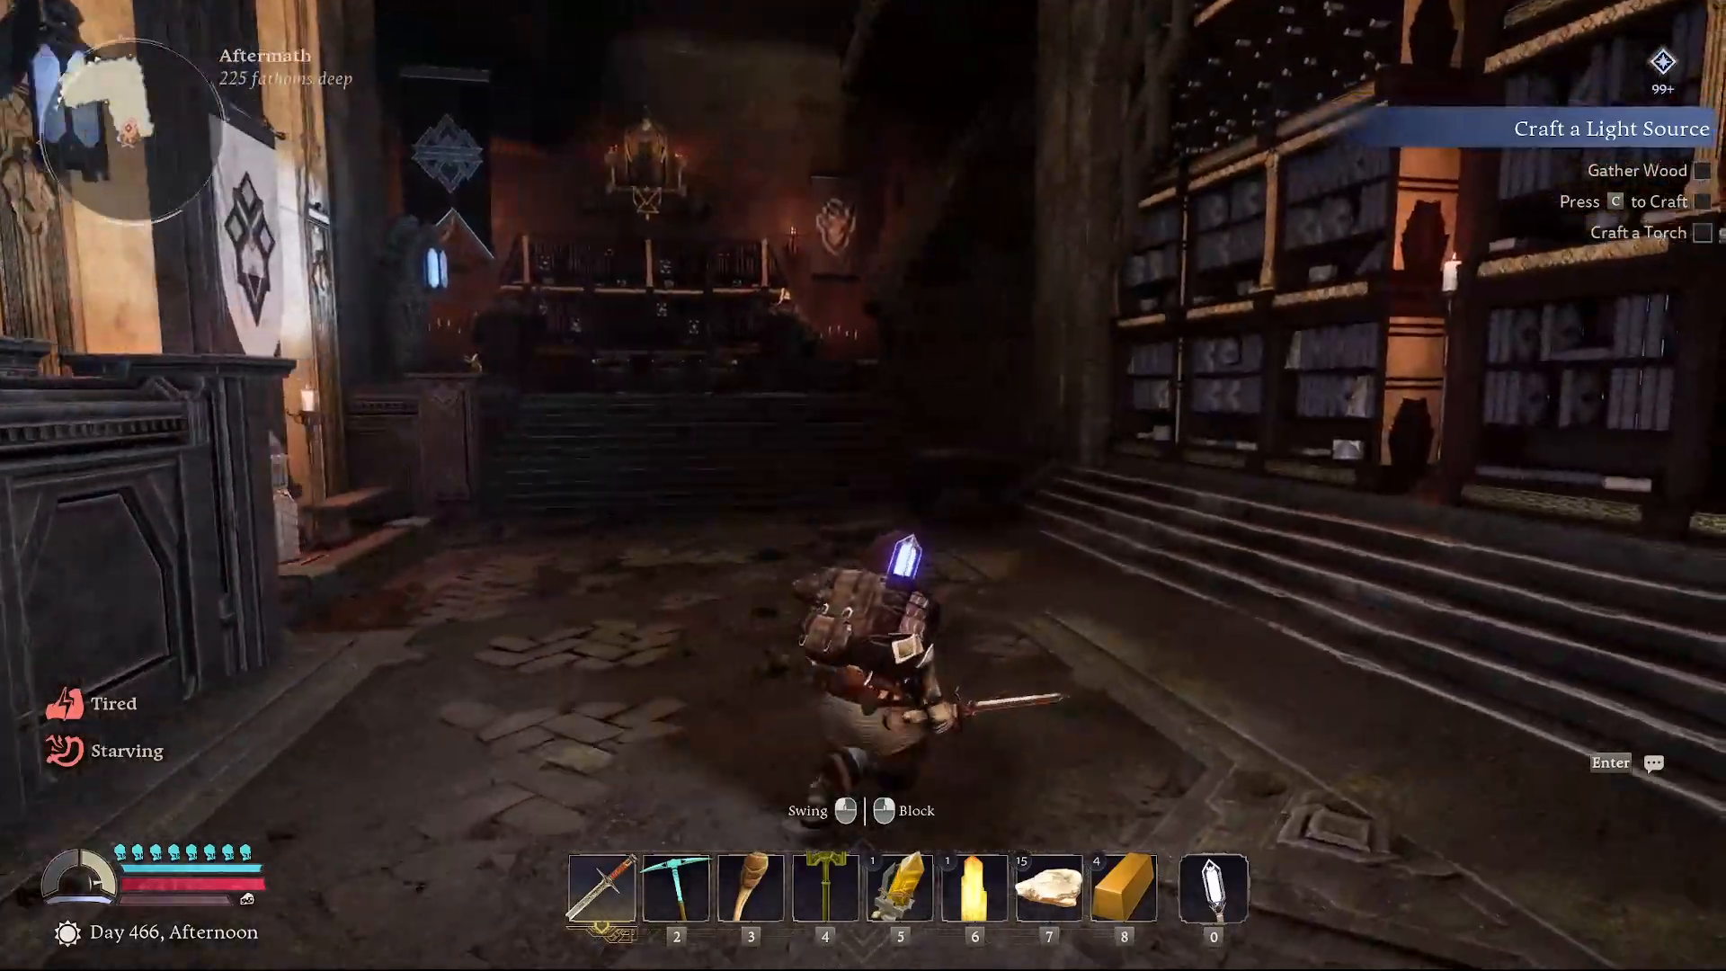
{"action": "key", "text": "w"}
{"action": "key", "text": "b"}
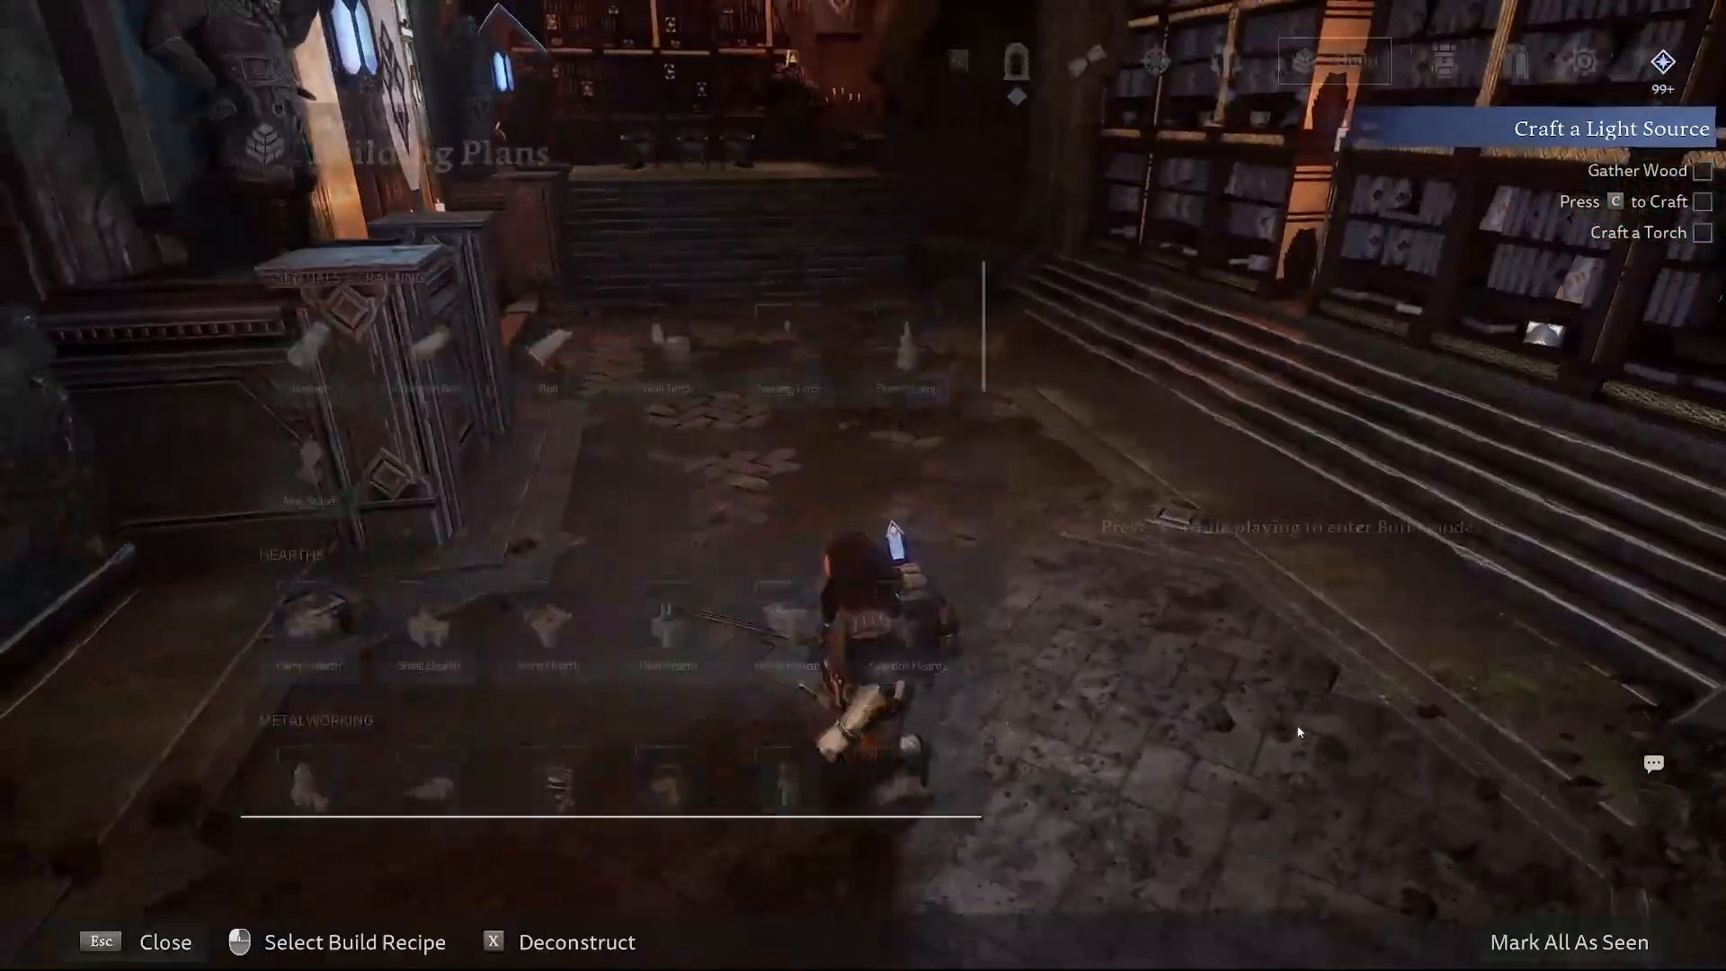
{"action": "key", "text": "Escape"}
{"action": "key", "text": "s"}
{"action": "key", "text": "w"}
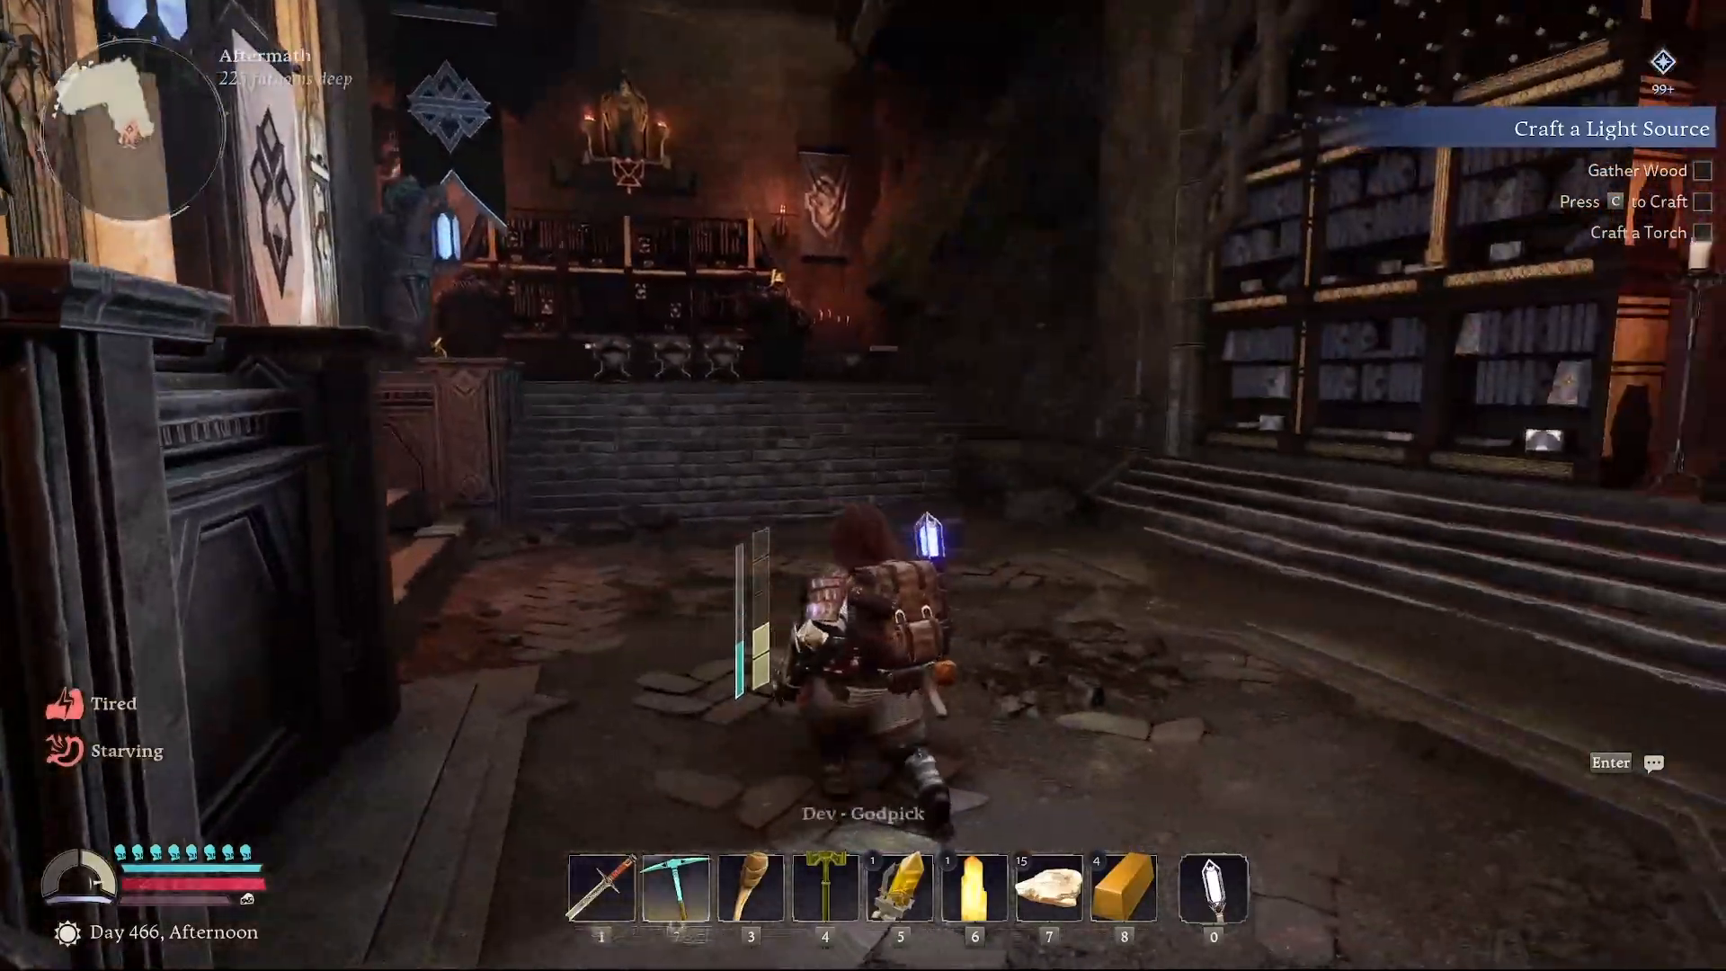
Leave the world, then reach Advanced Join Options on Join Other World with the Kegath character
{"action": "key", "text": "Escape"}
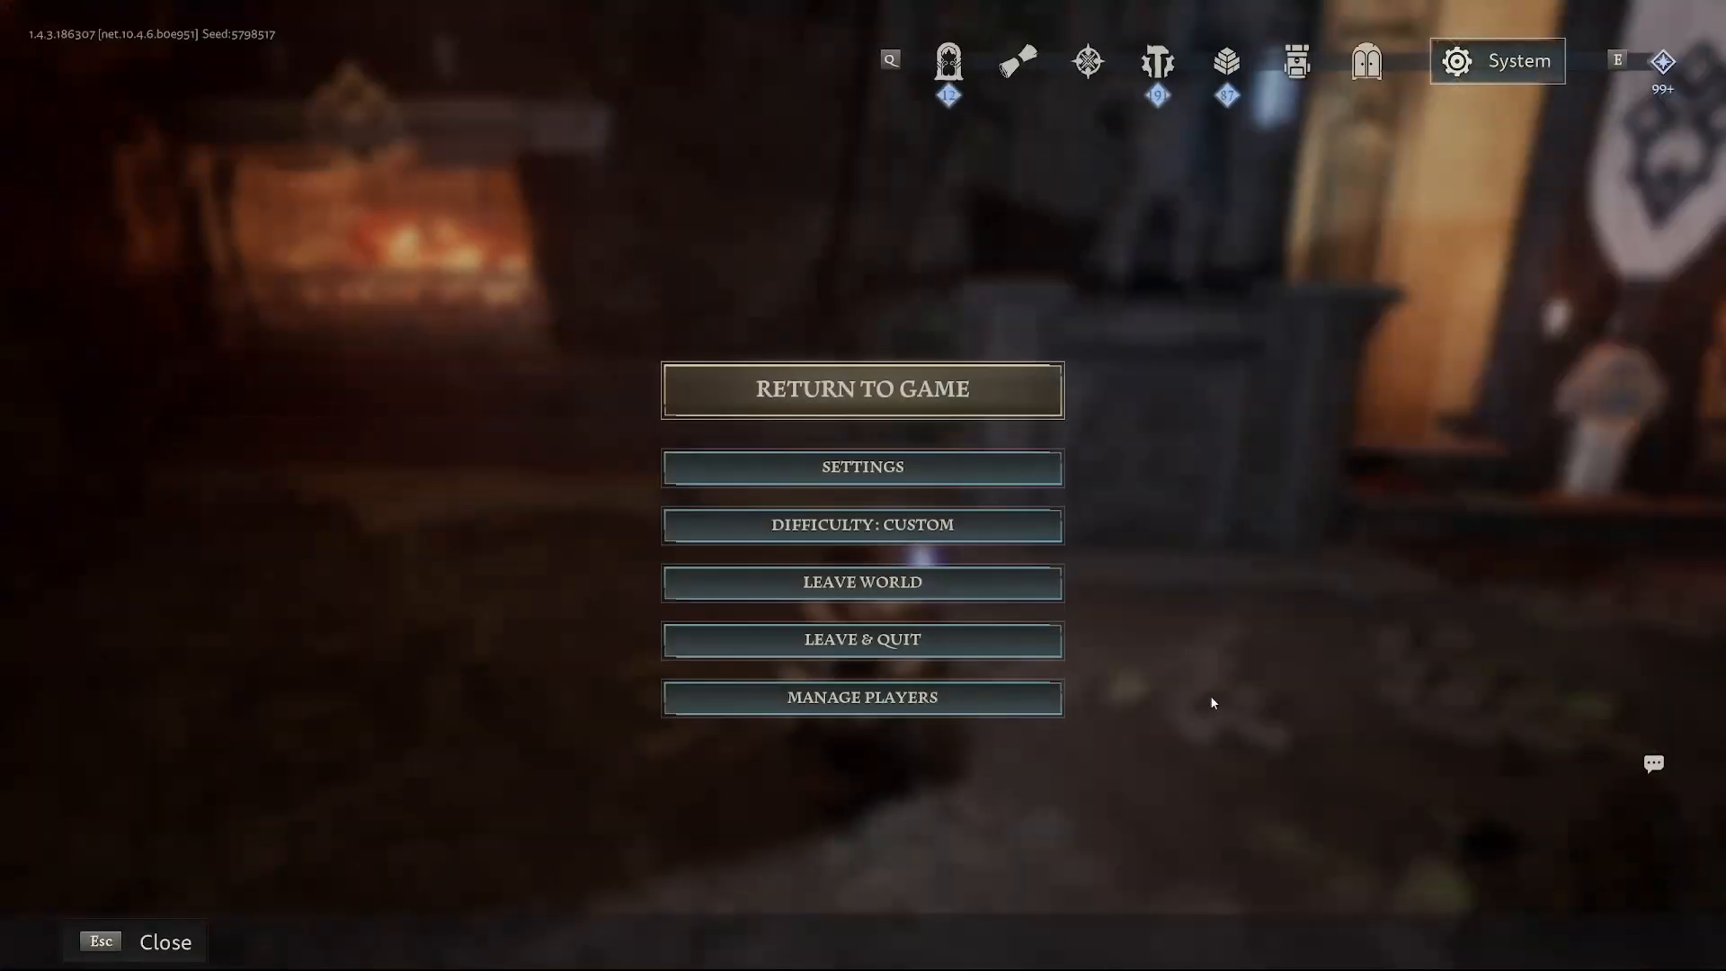
{"action": "left_click", "coordinate": [942, 595]}
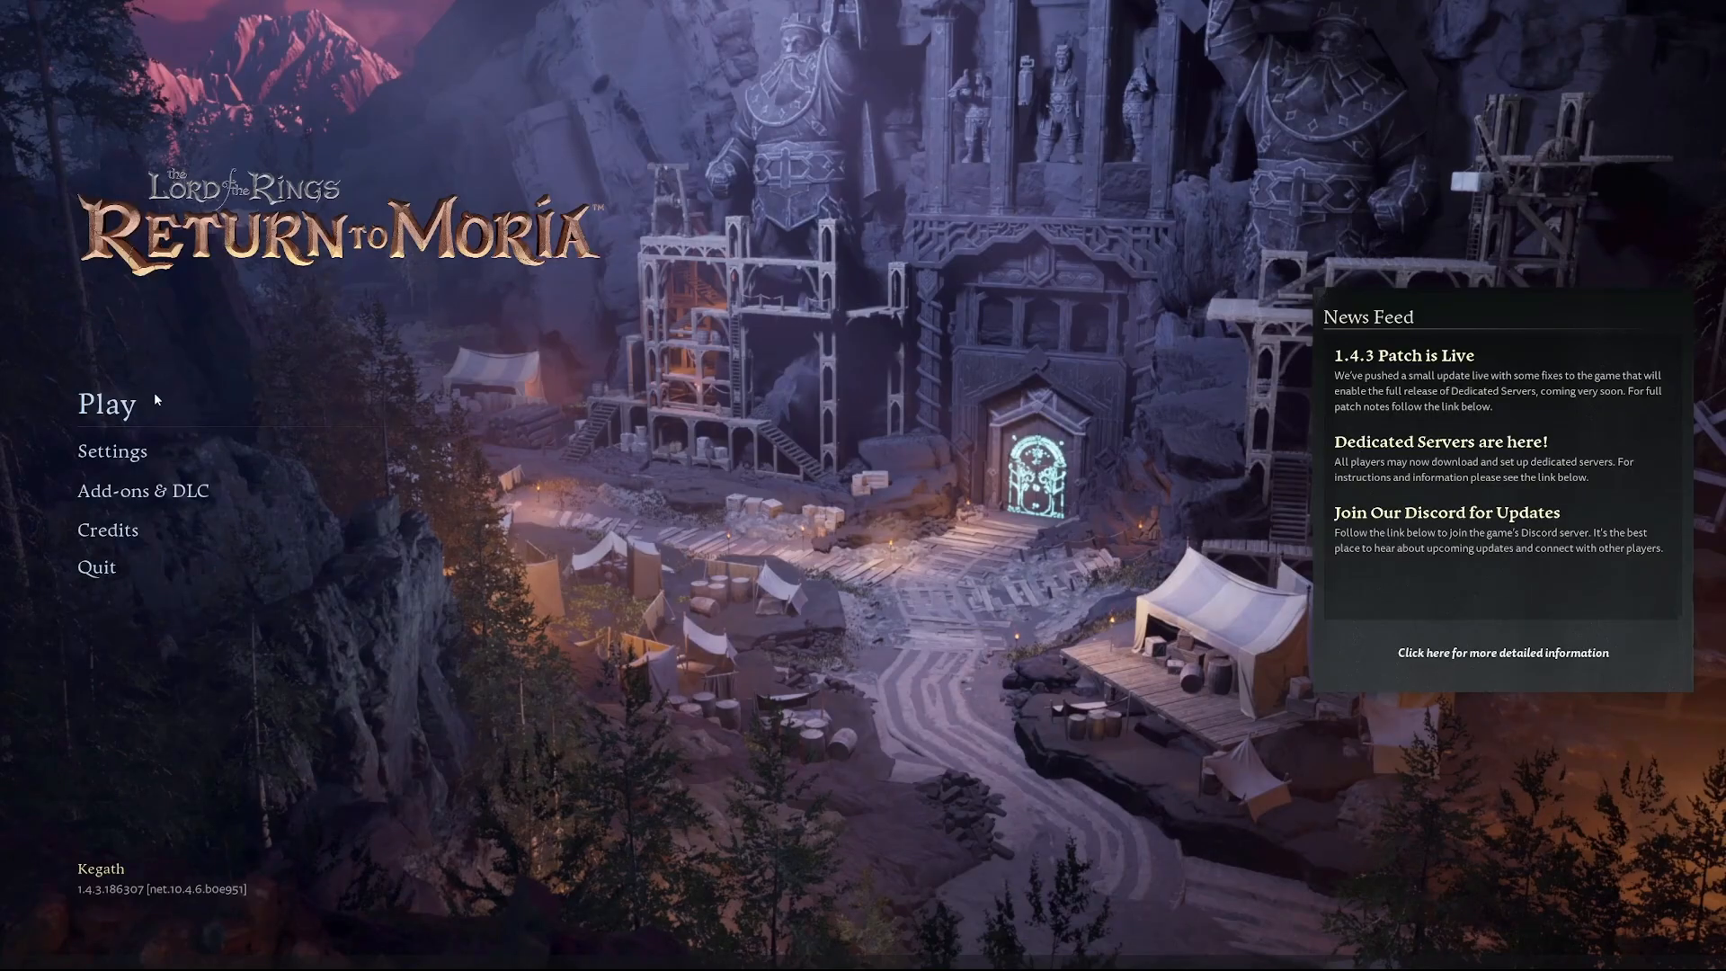
{"action": "left_click", "coordinate": [154, 399]}
{"action": "left_click", "coordinate": [205, 183]}
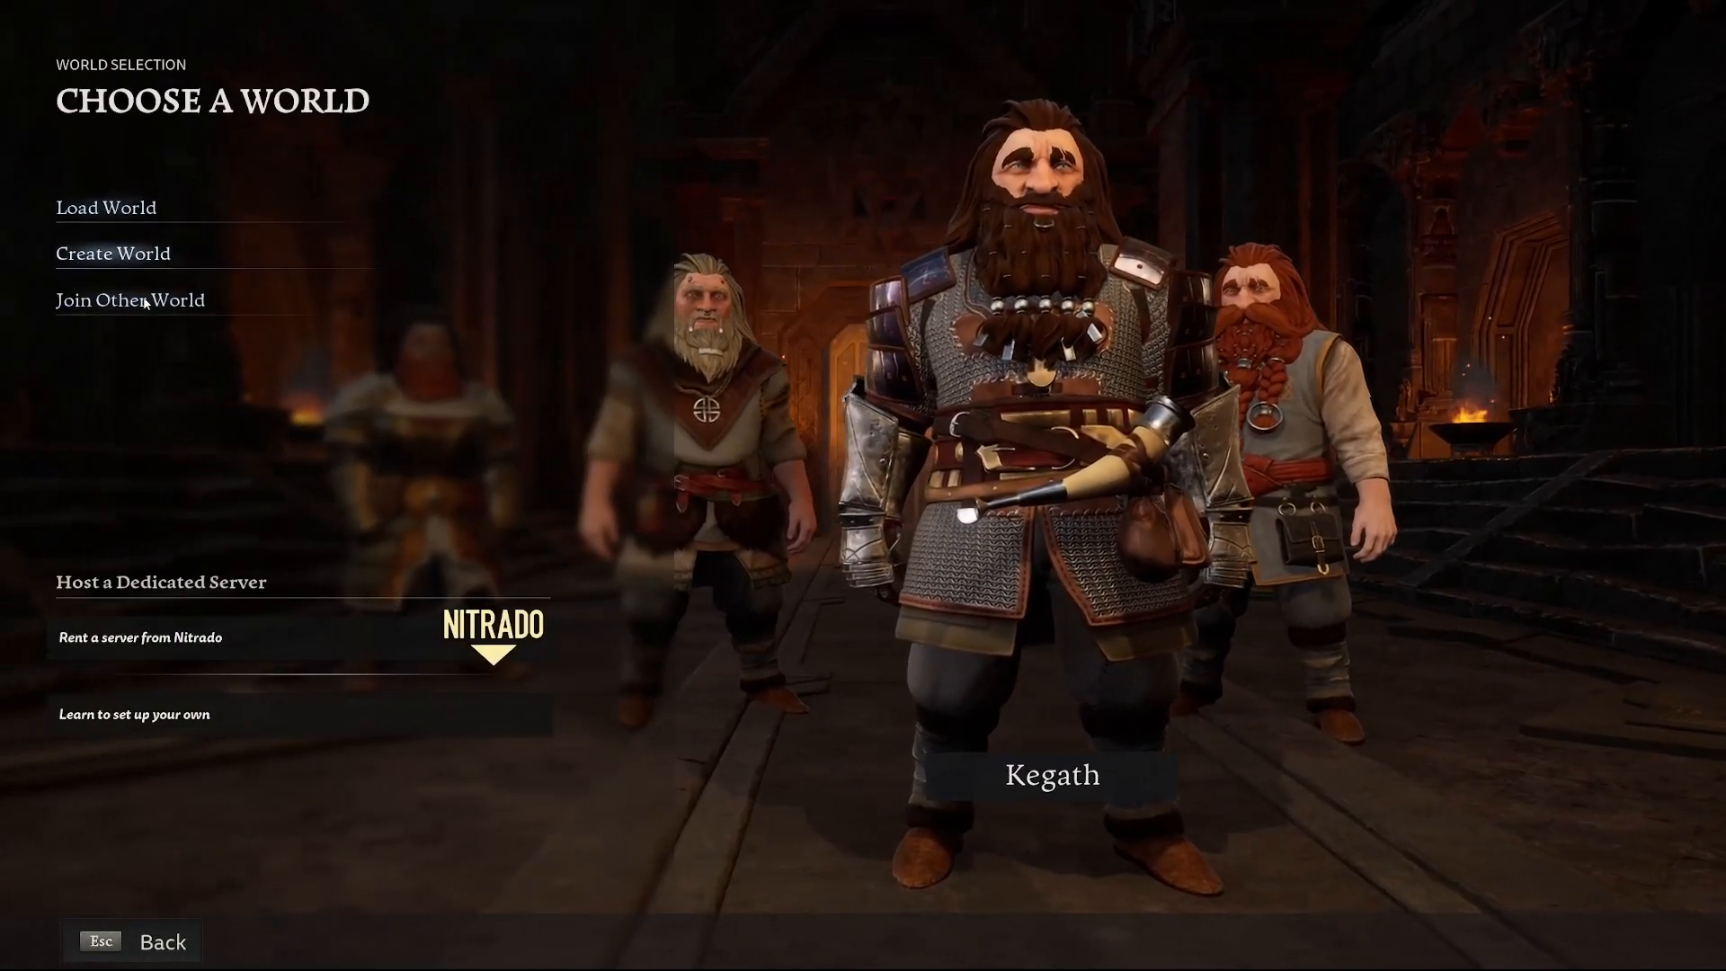
{"action": "left_click", "coordinate": [144, 302]}
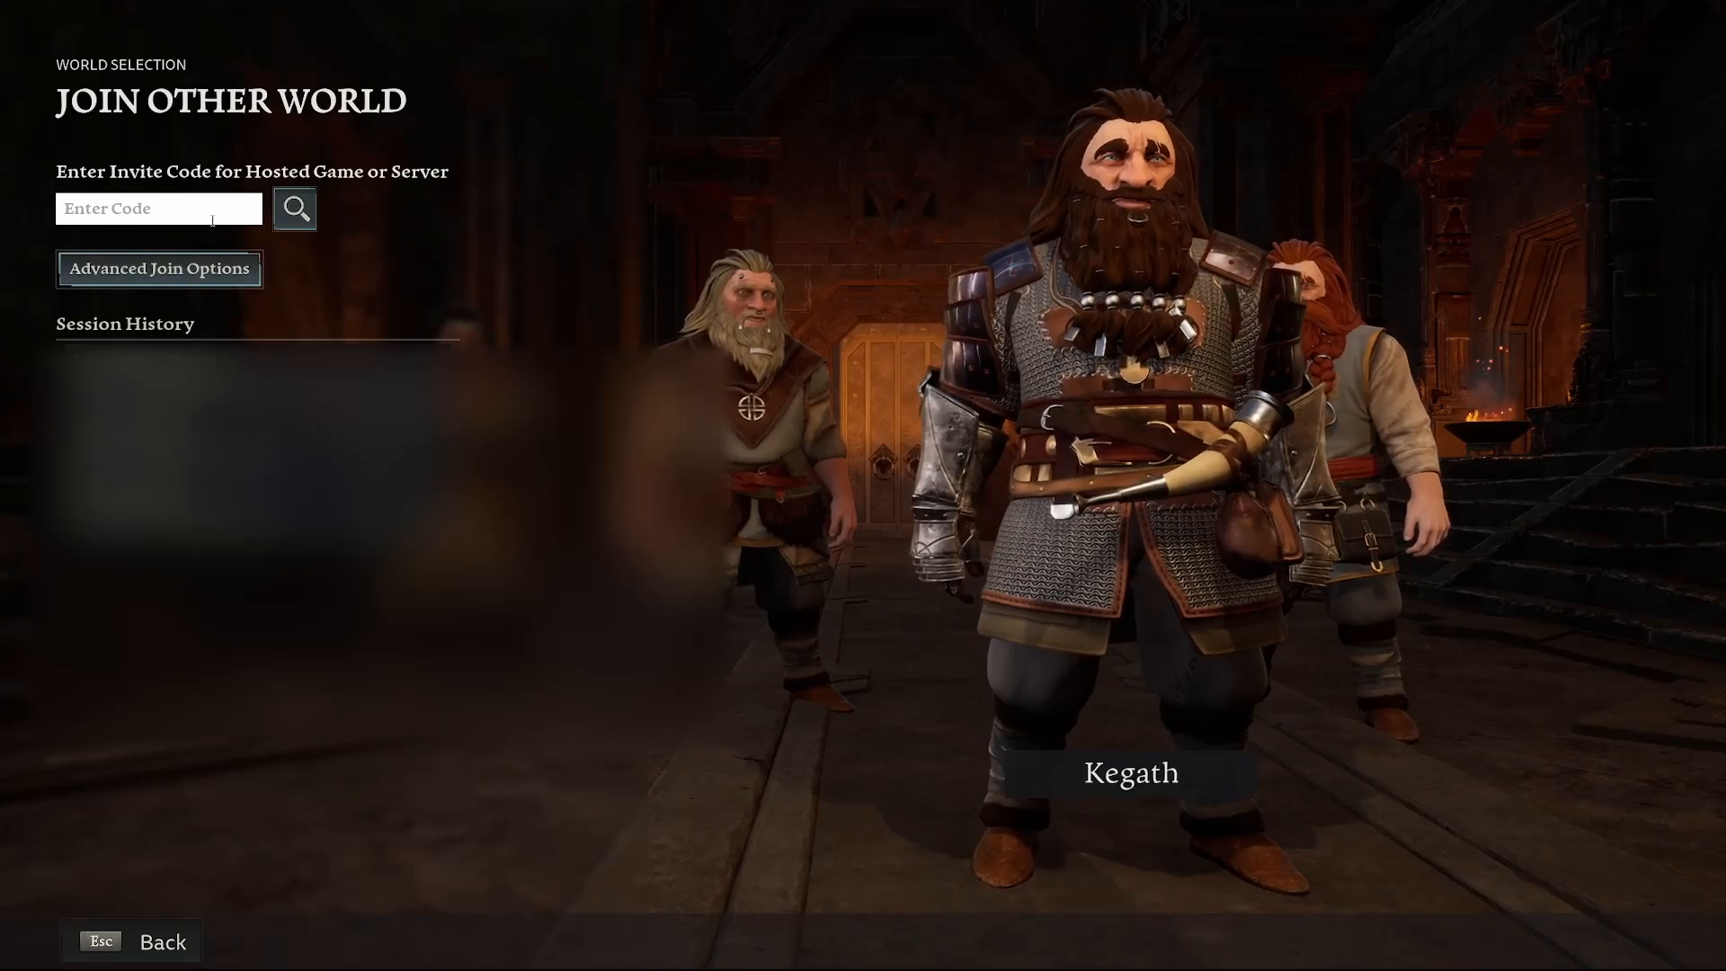
{"action": "left_click", "coordinate": [174, 278]}
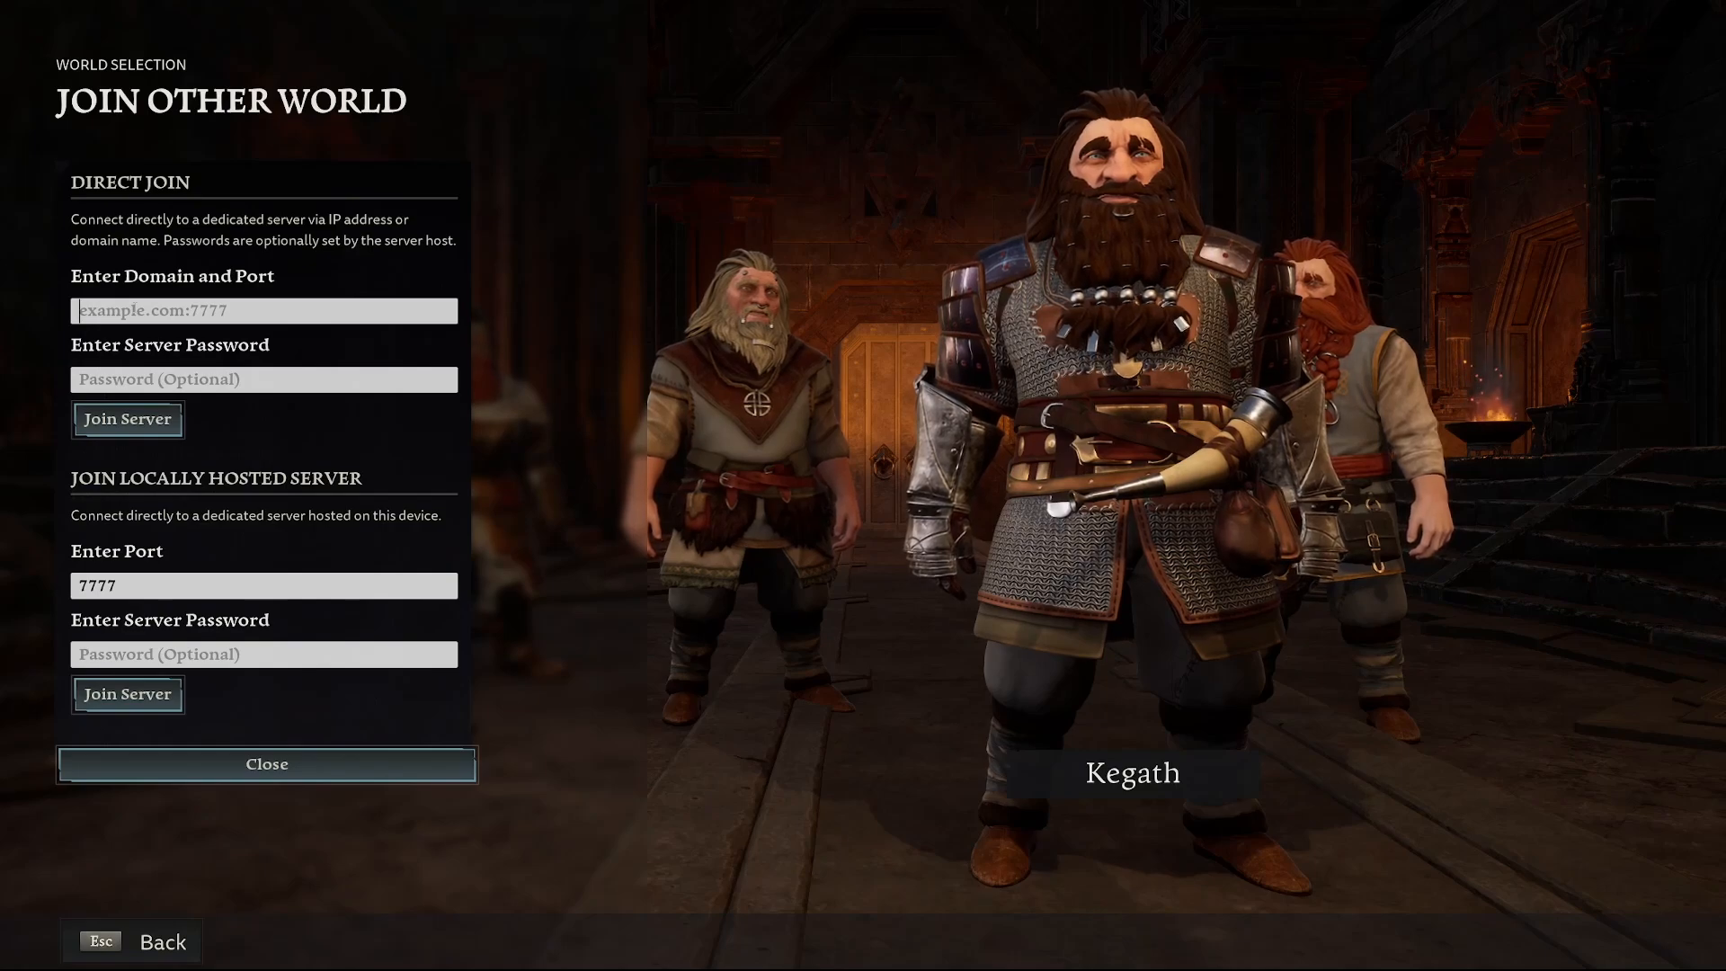
Enter 192.168.0.227:7777 as the Direct Join domain and port
{"action": "type", "text": "192.168.0.227"}
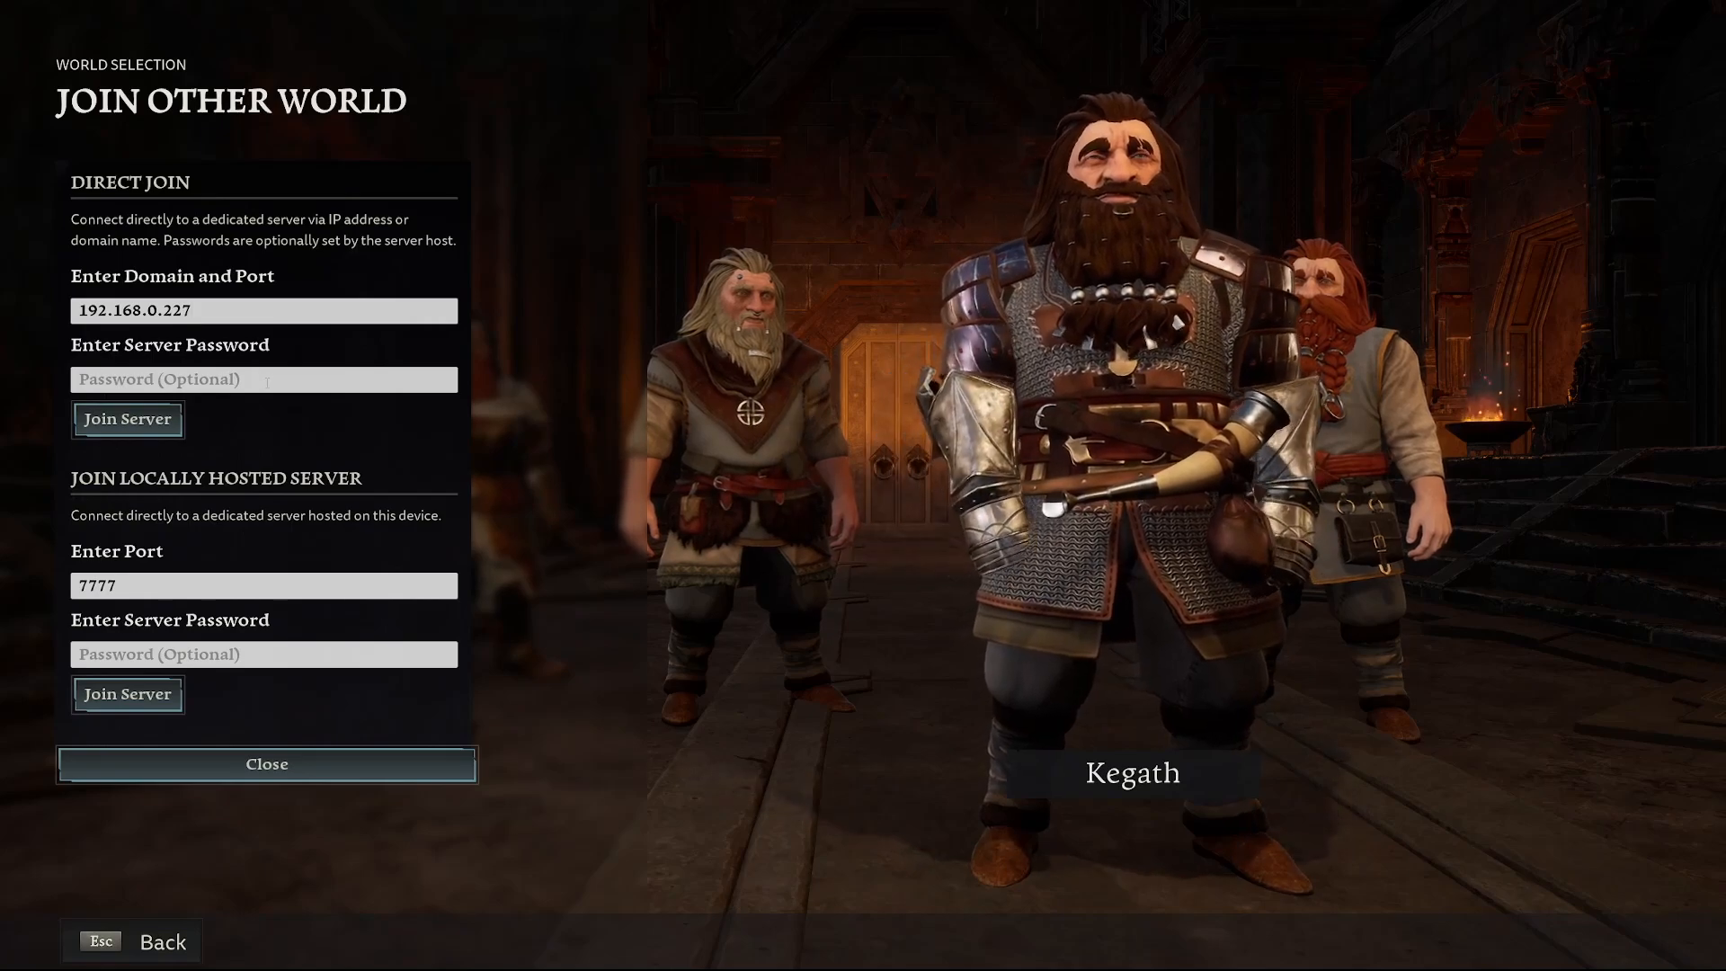
{"action": "type", "text": ":"}
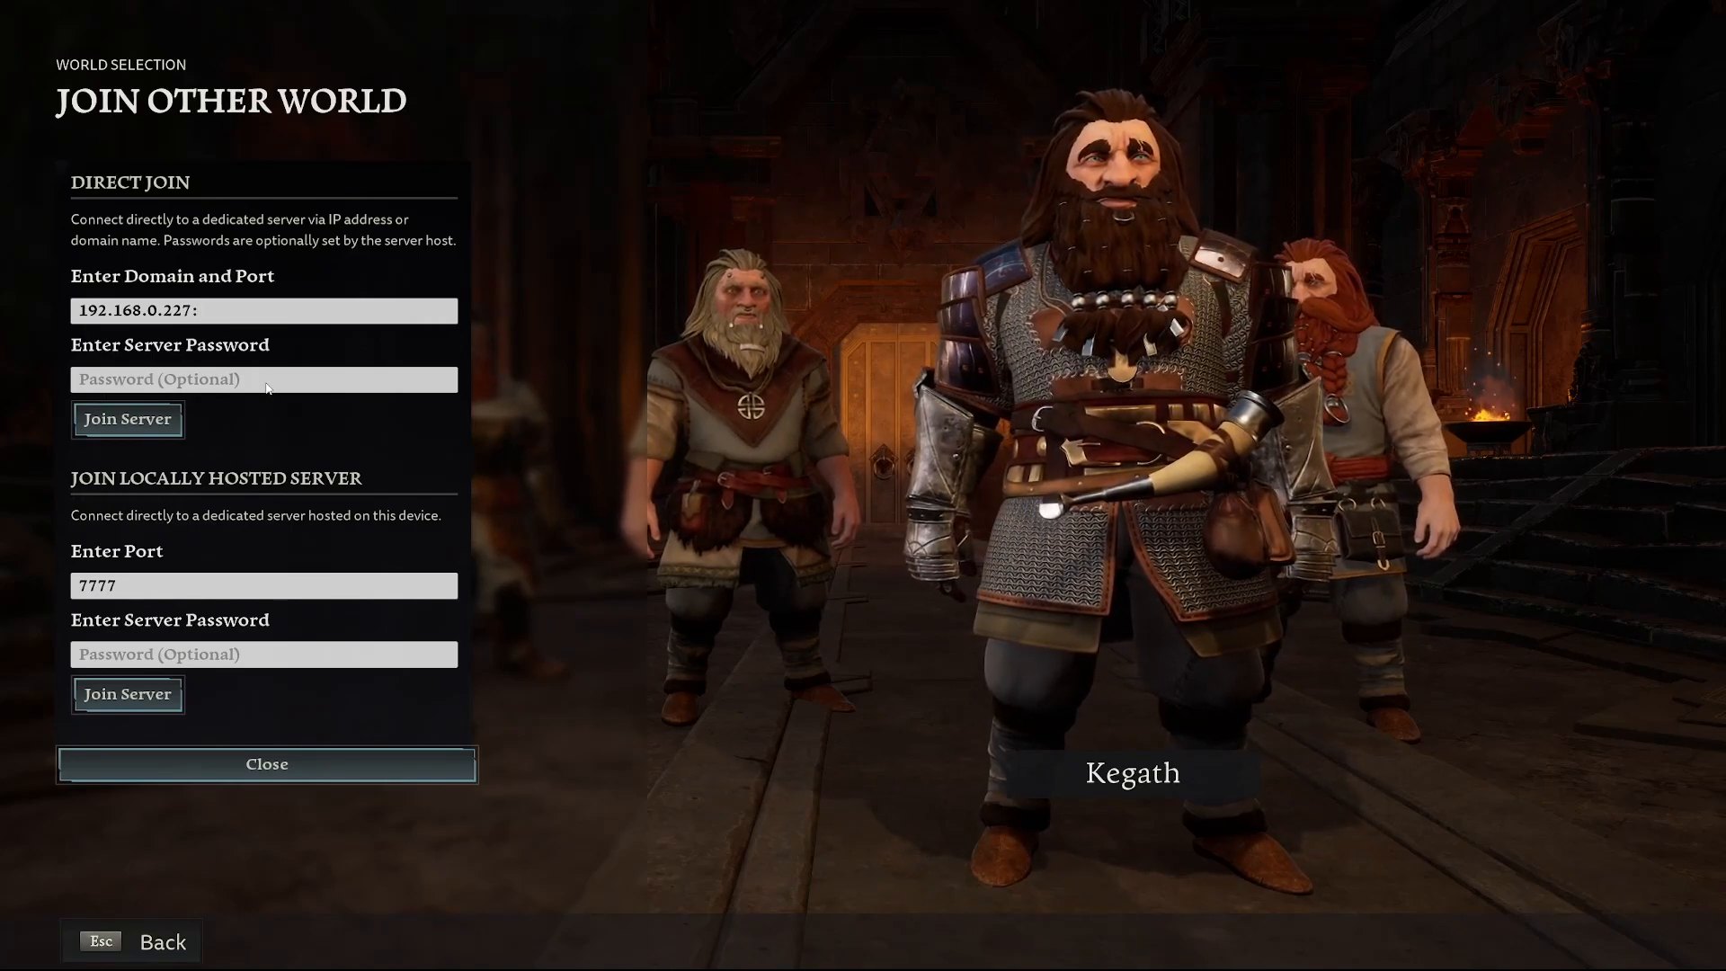
{"action": "type", "text": "7777"}
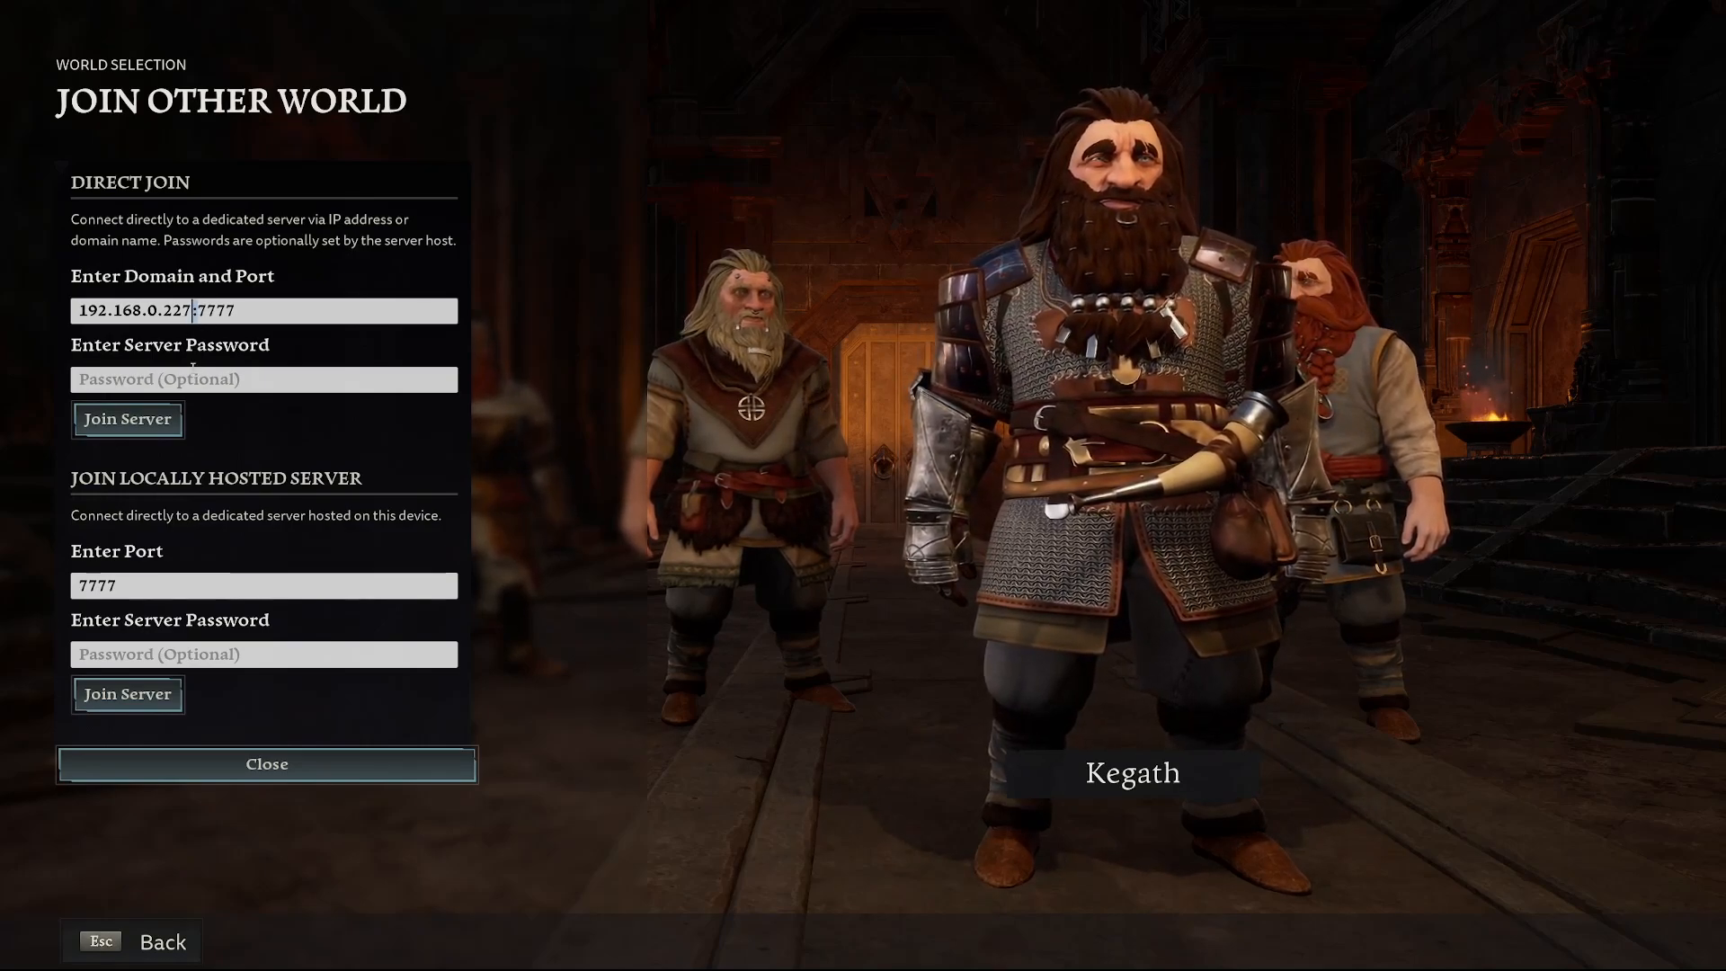
{"action": "left_click_drag", "start_coordinate": [192, 310], "coordinate": [40, 308]}
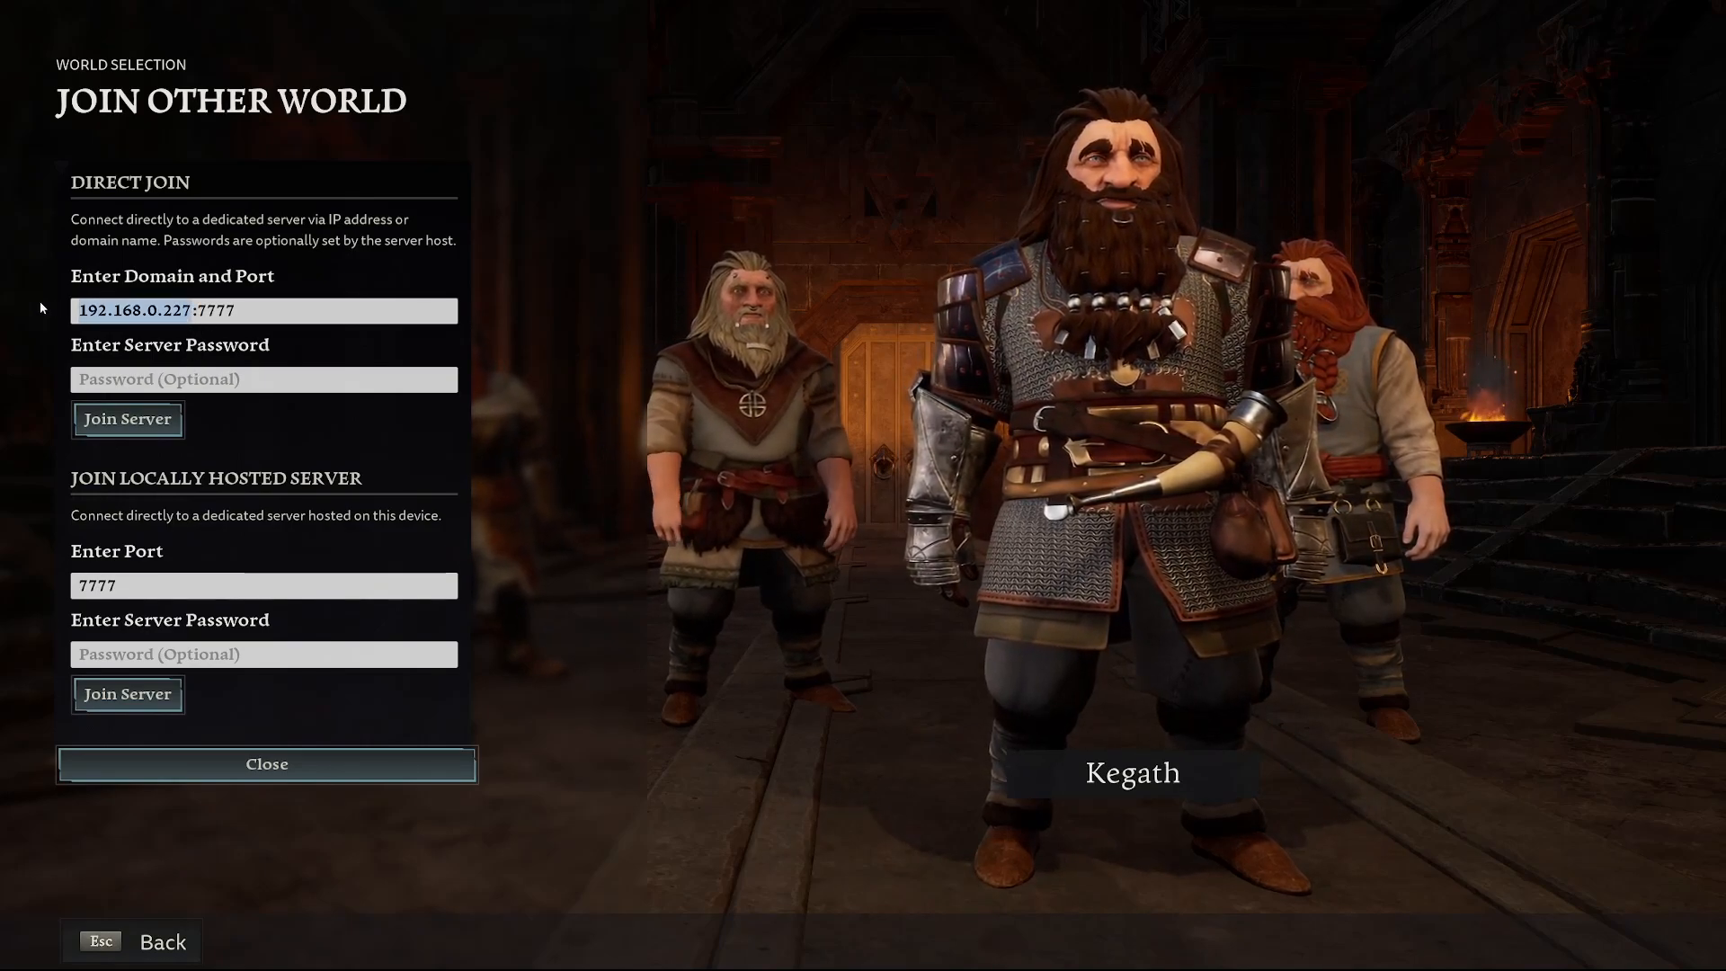
{"action": "type", "text": "google.com"}
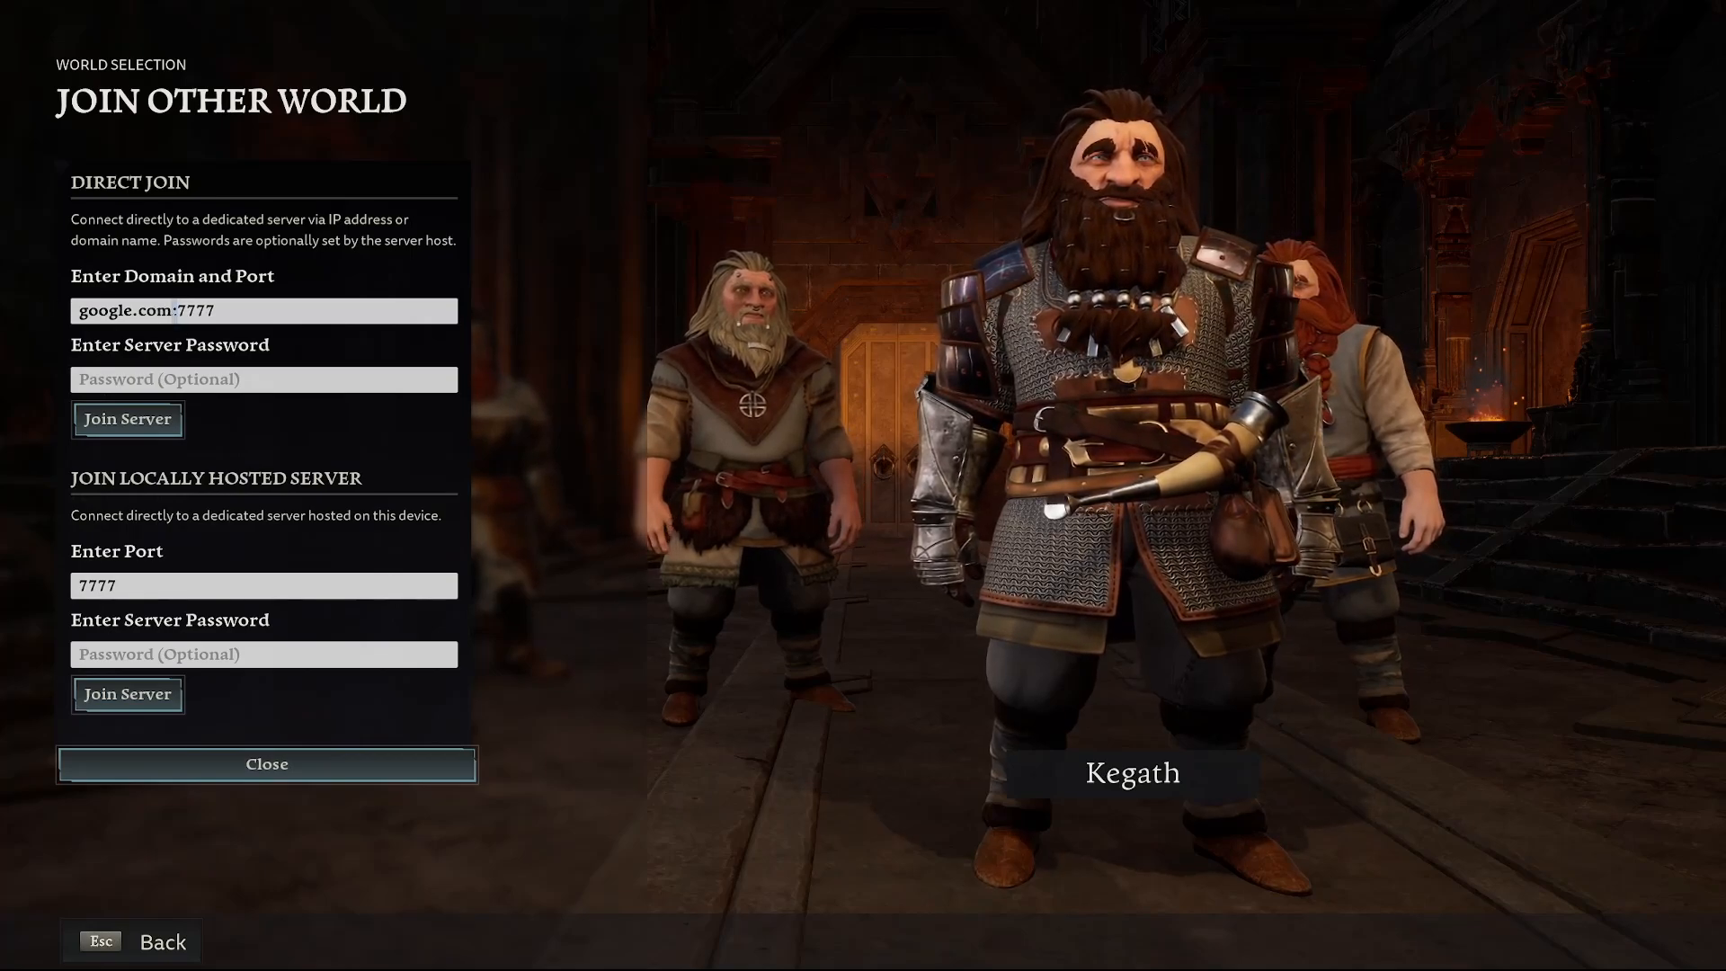
{"action": "key", "text": "BackSpace"}
{"action": "key", "text": "BackSpace"}
{"action": "key", "text": "BackSpace"}
{"action": "key", "text": "BackSpace"}
{"action": "key", "text": "BackSpace"}
{"action": "key", "text": "BackSpace"}
{"action": "key", "text": "BackSpace"}
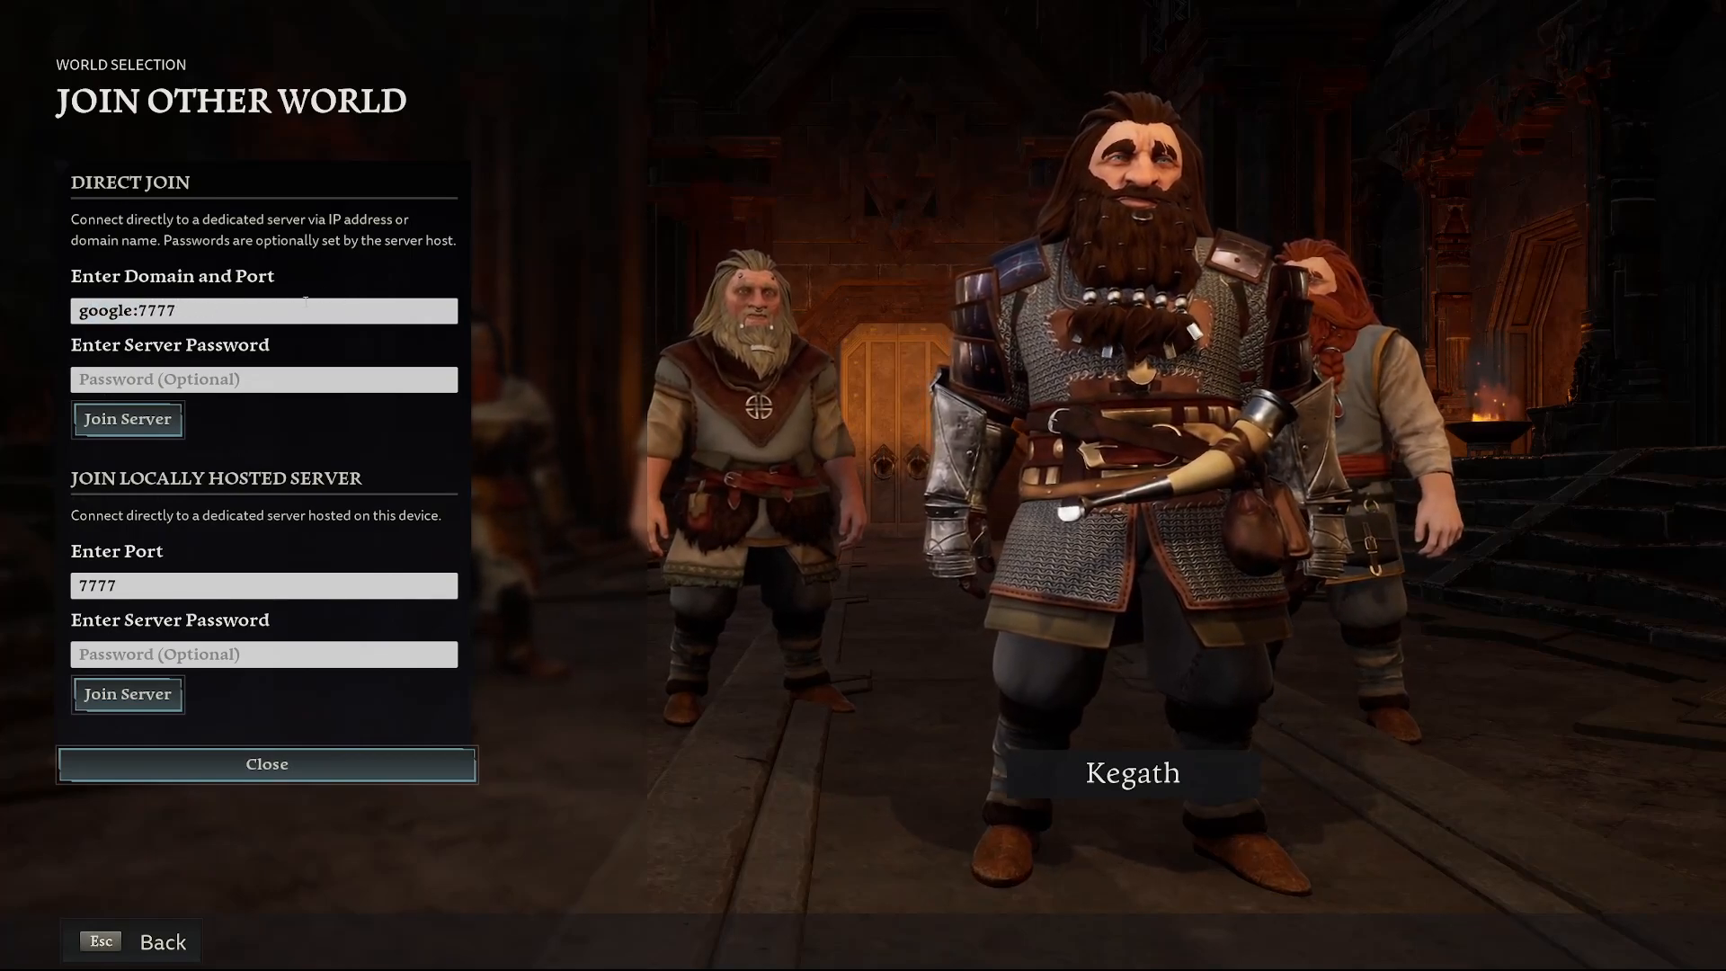
{"action": "key", "text": "BackSpace"}
{"action": "key", "text": "BackSpace"}
{"action": "key", "text": "BackSpace"}
{"action": "type", "text": "192.168.0.227"}
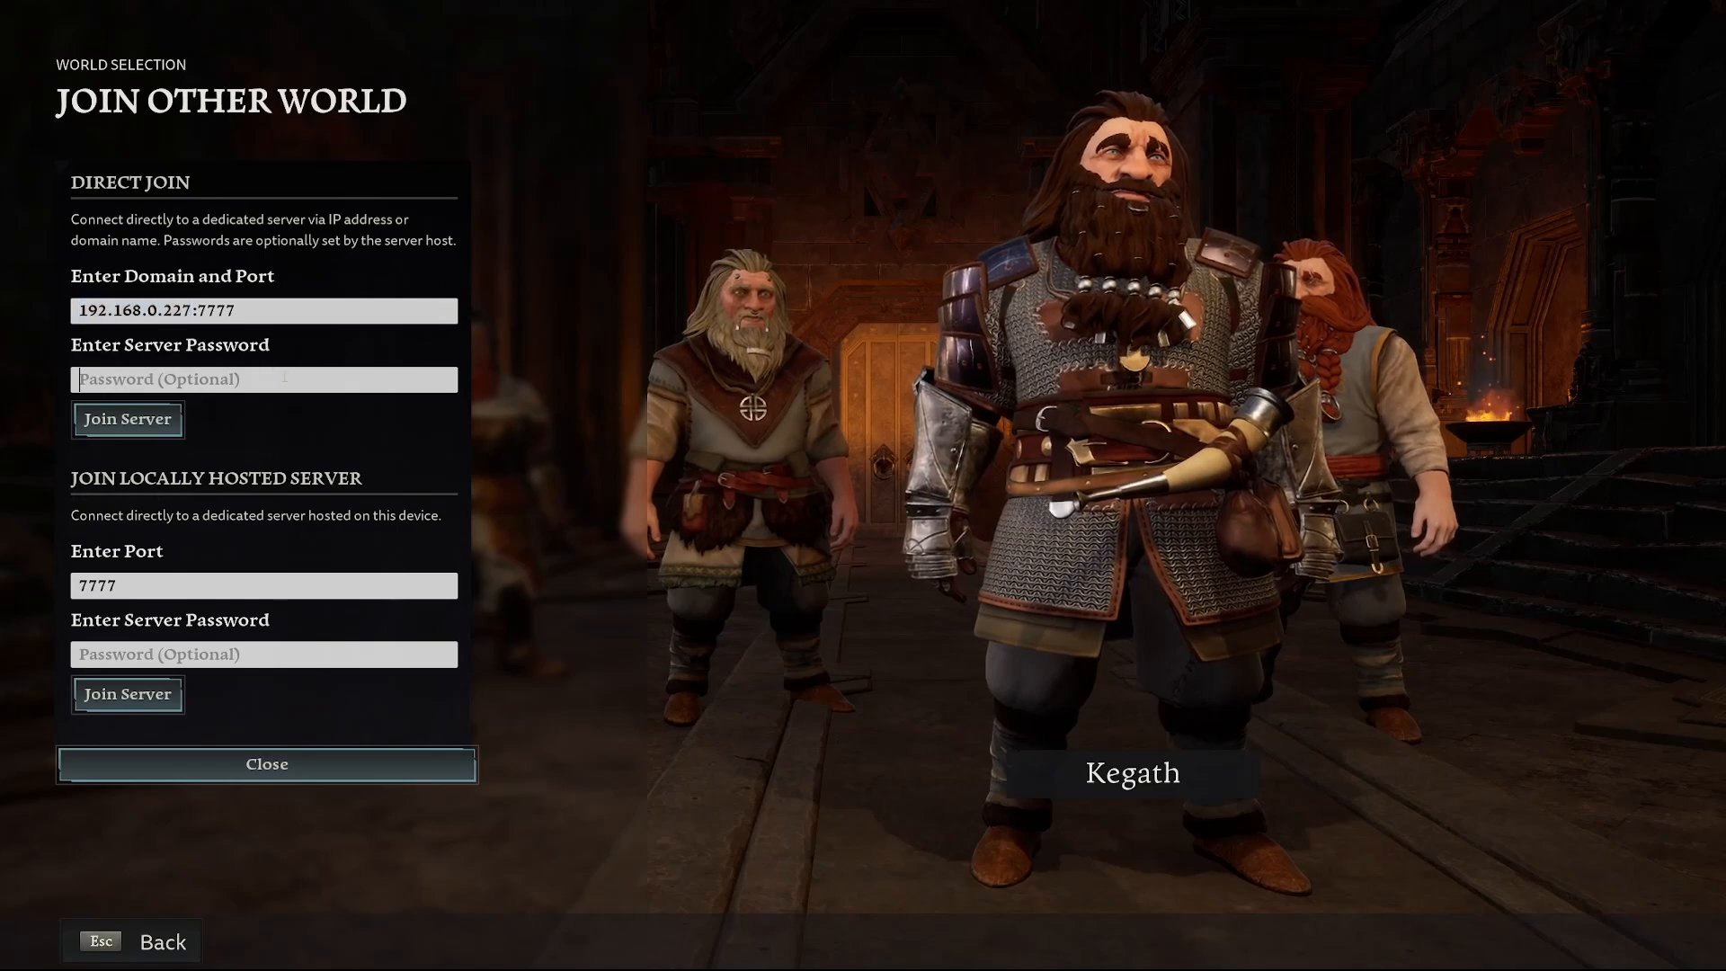
Type the server password and join the server at 192.168.0.227:7777
{"action": "left_click", "coordinate": [288, 377]}
{"action": "type", "text": "********"}
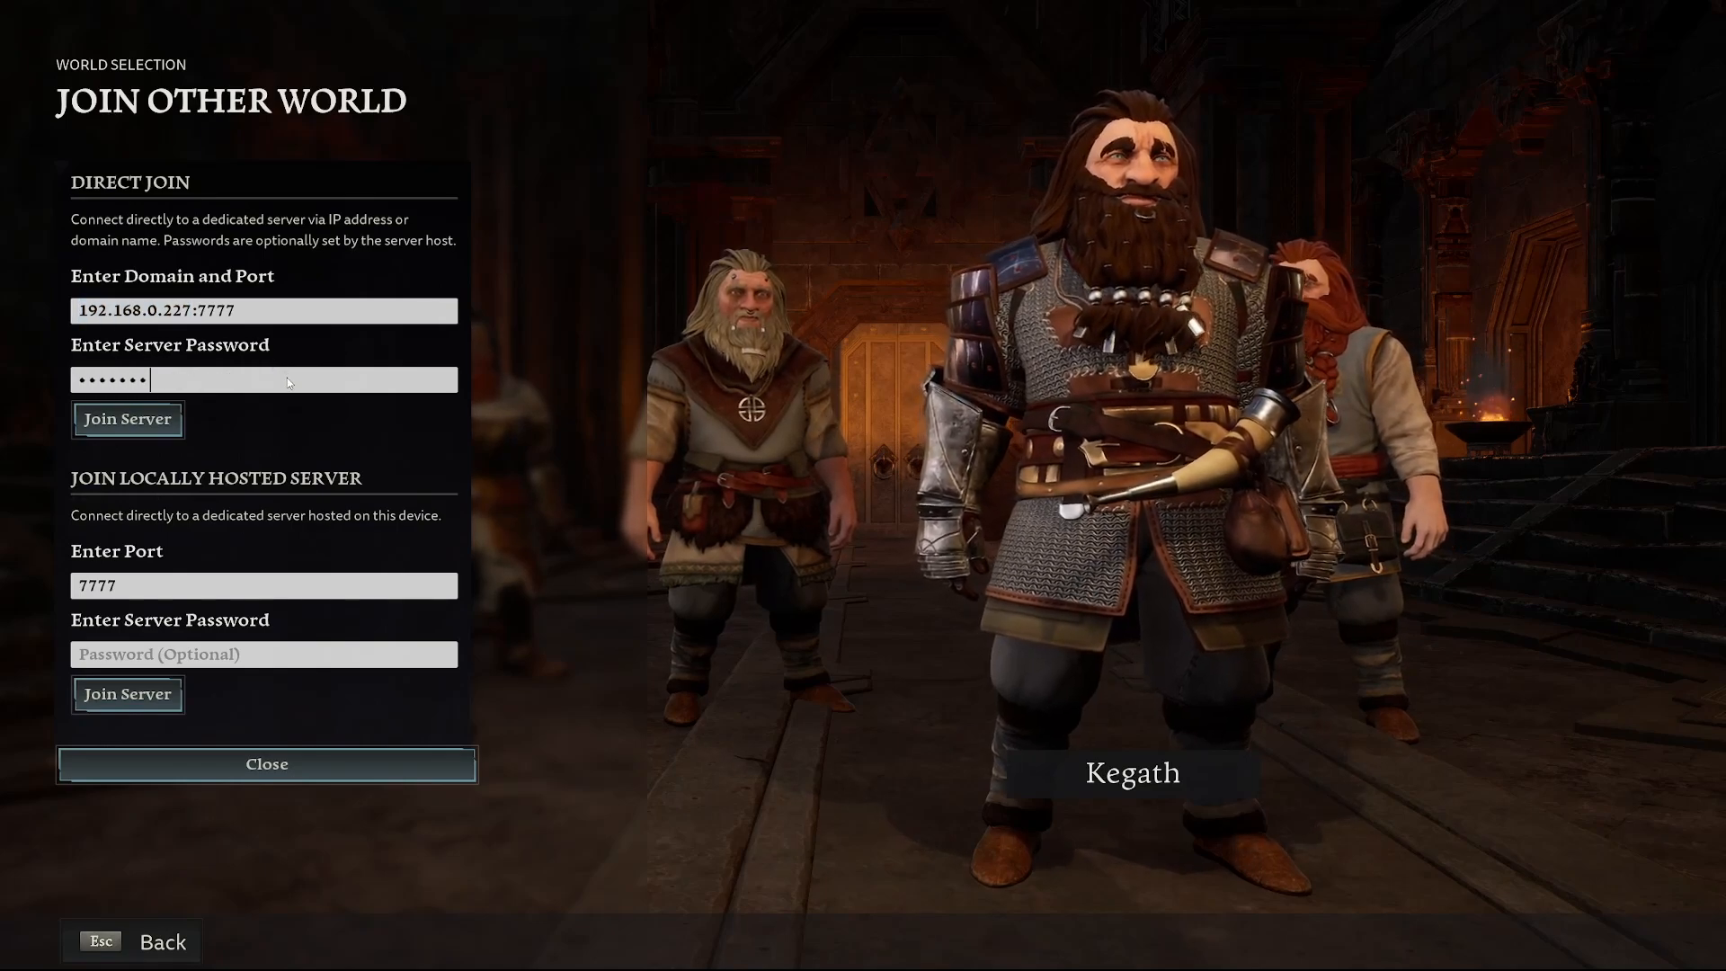
{"action": "left_click", "coordinate": [173, 422]}
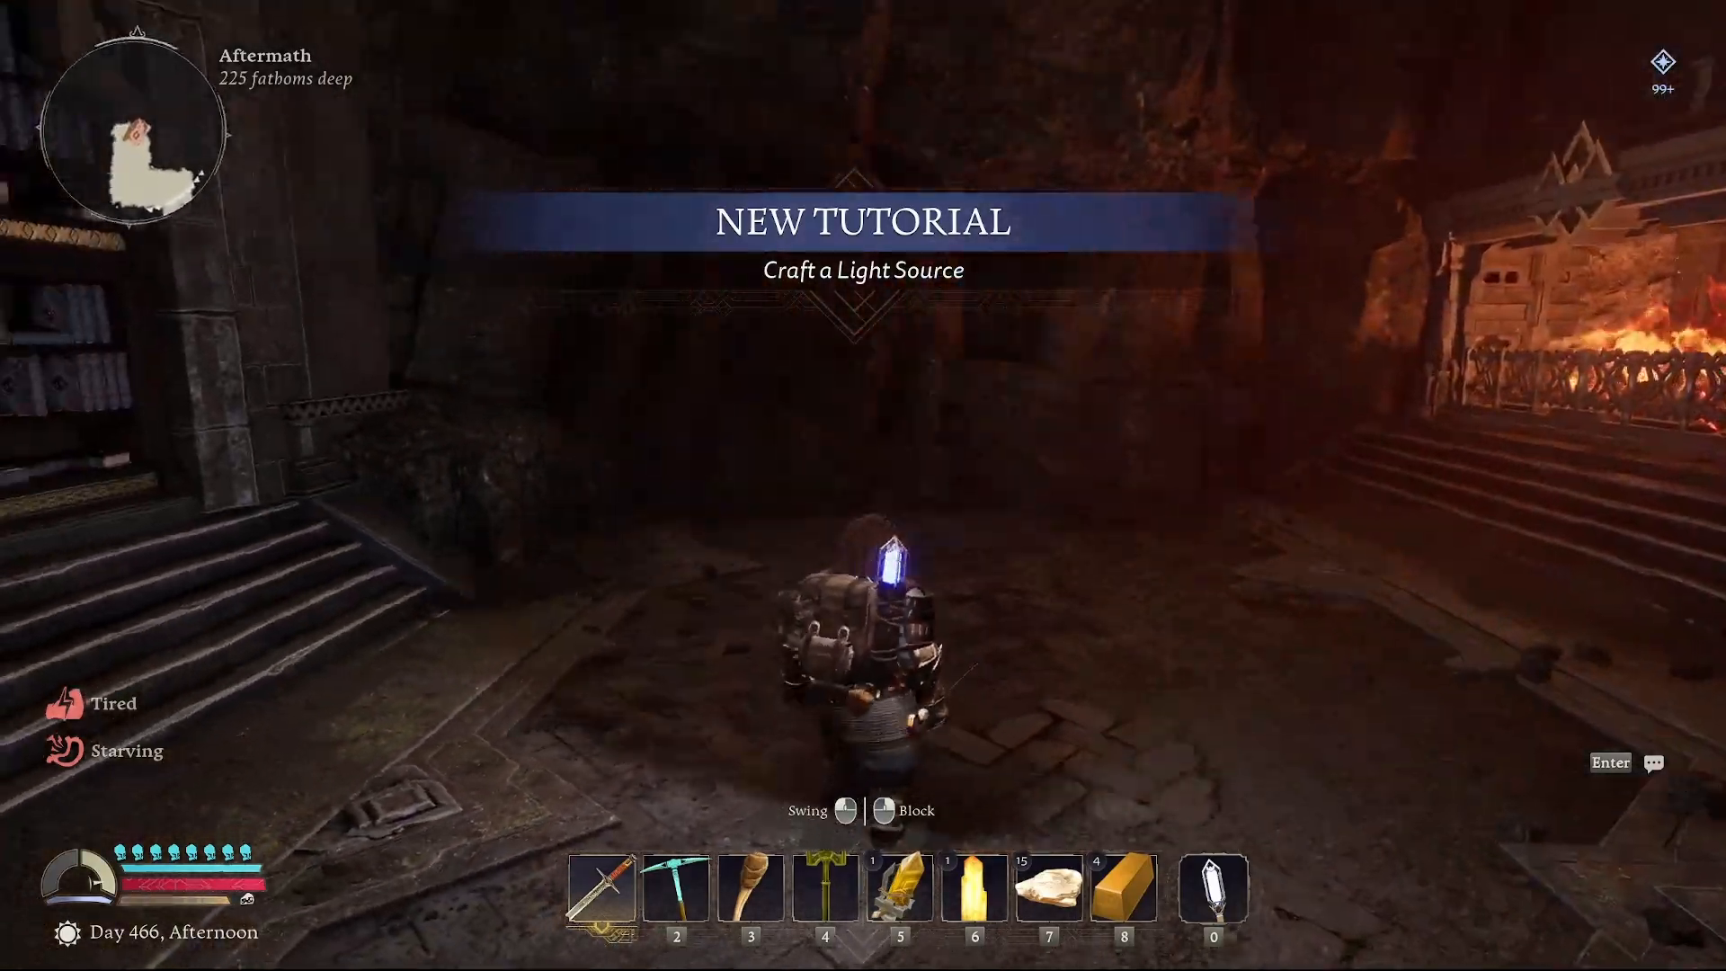
{"action": "key", "text": "w"}
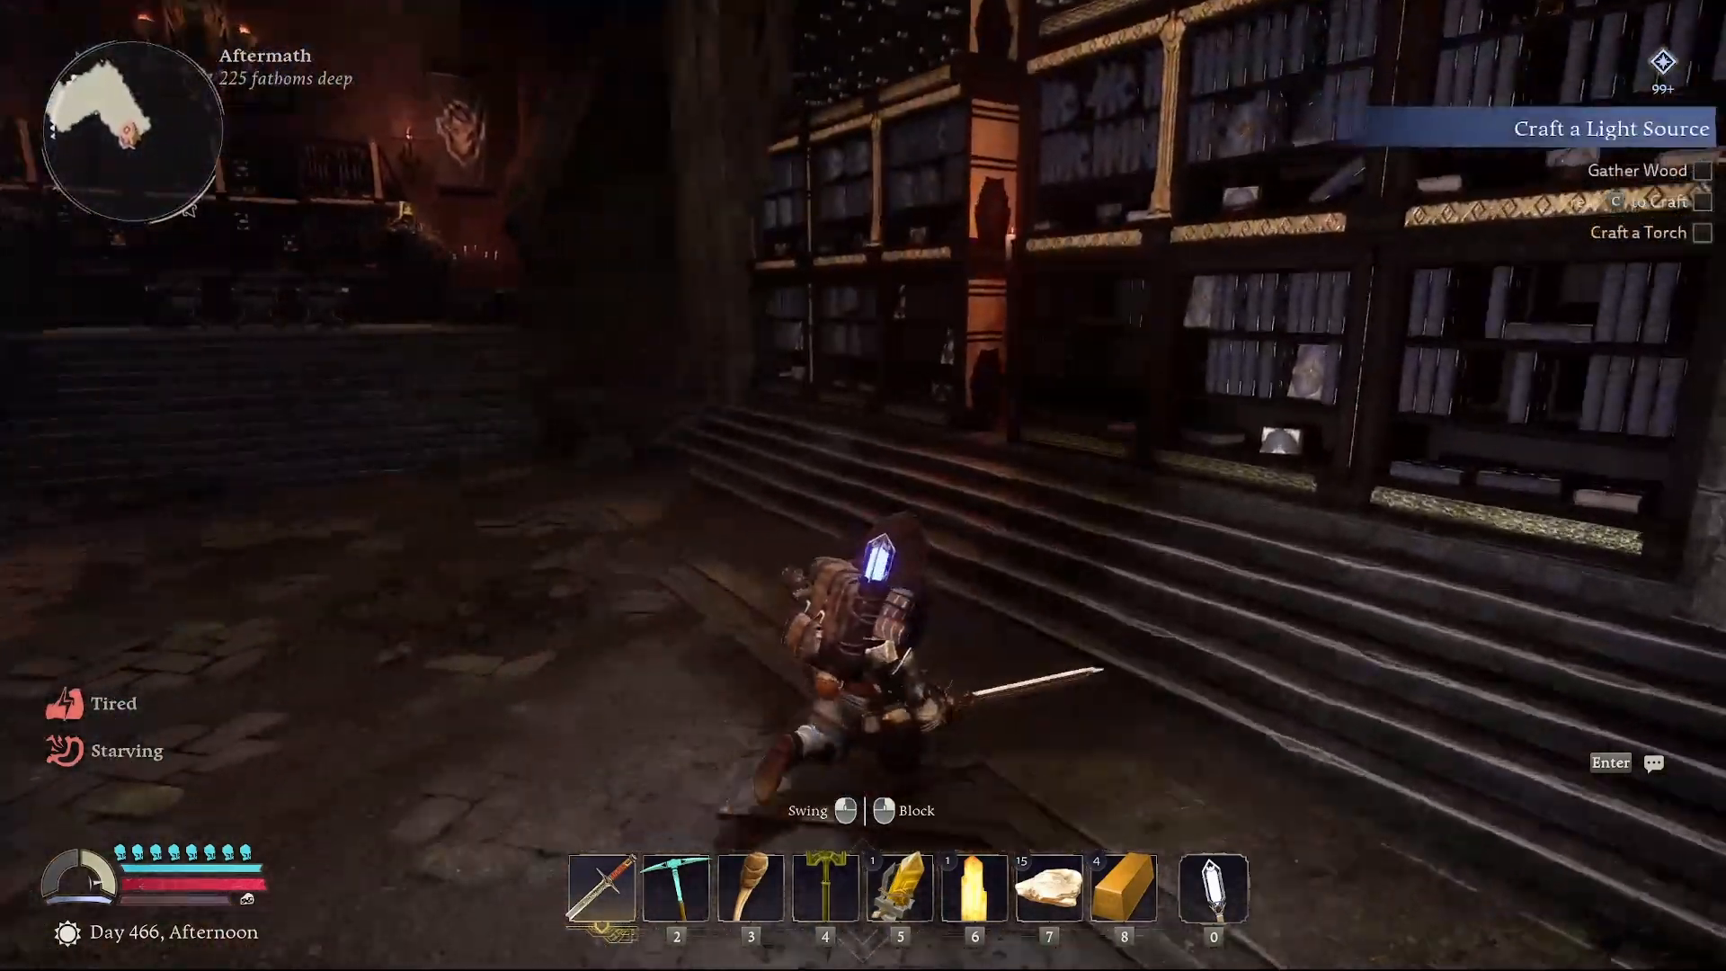
{"action": "key", "text": "w"}
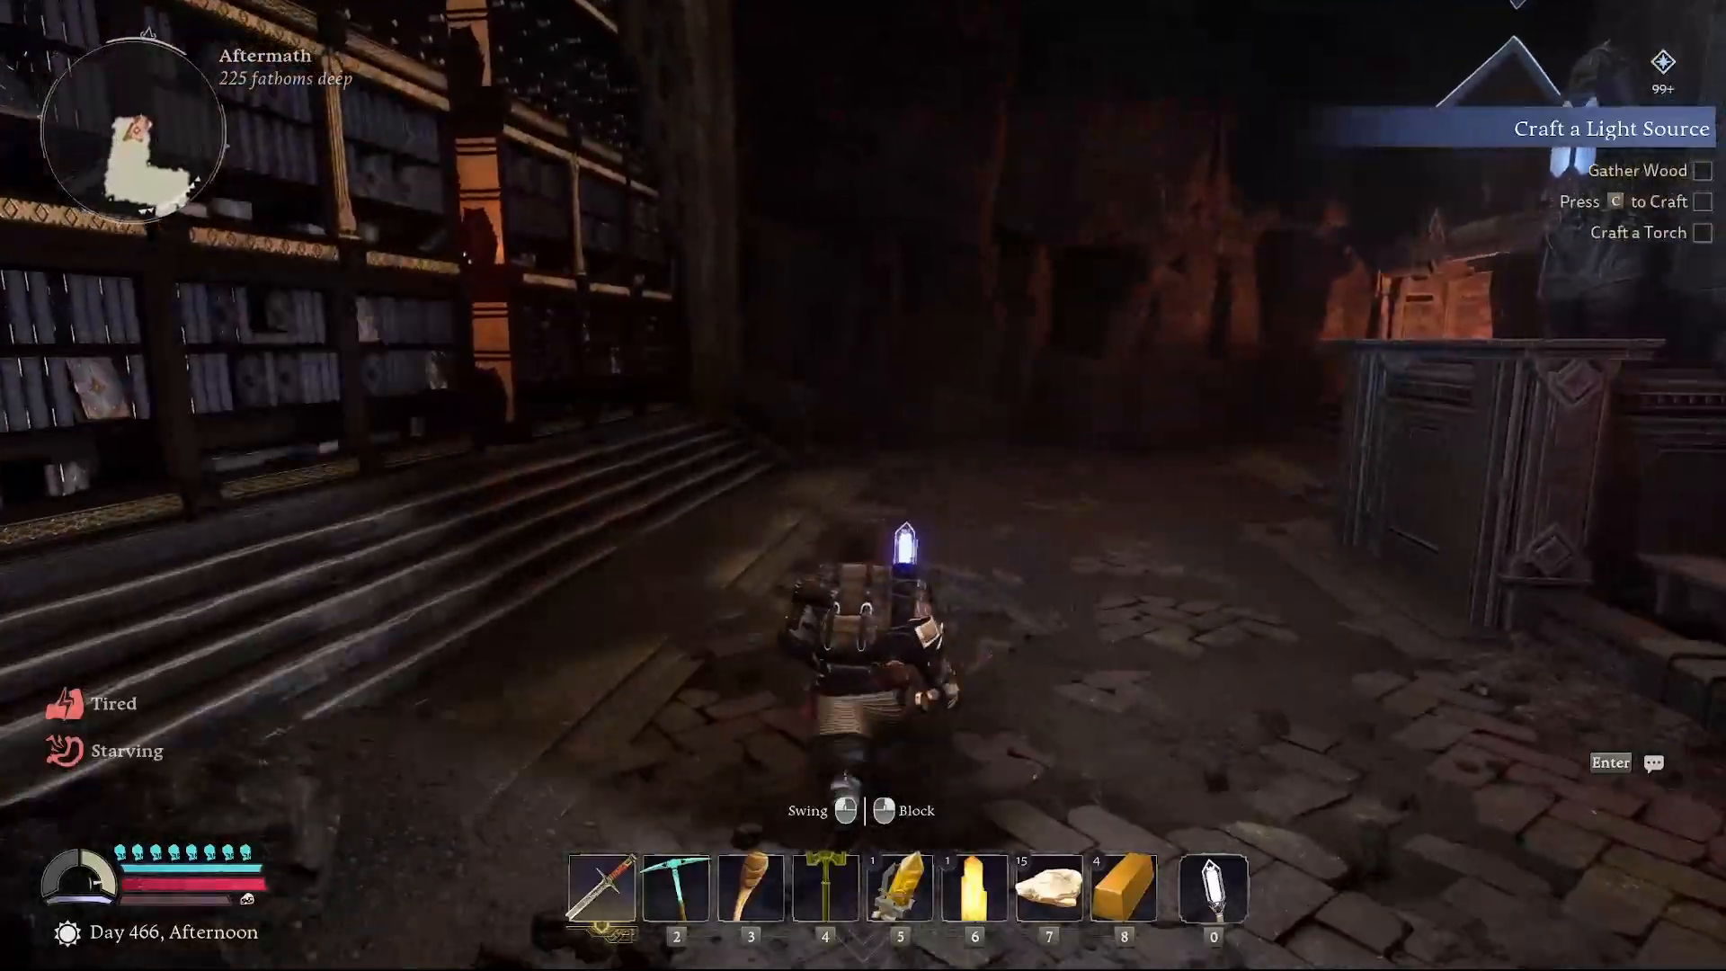
{"action": "key", "text": "w"}
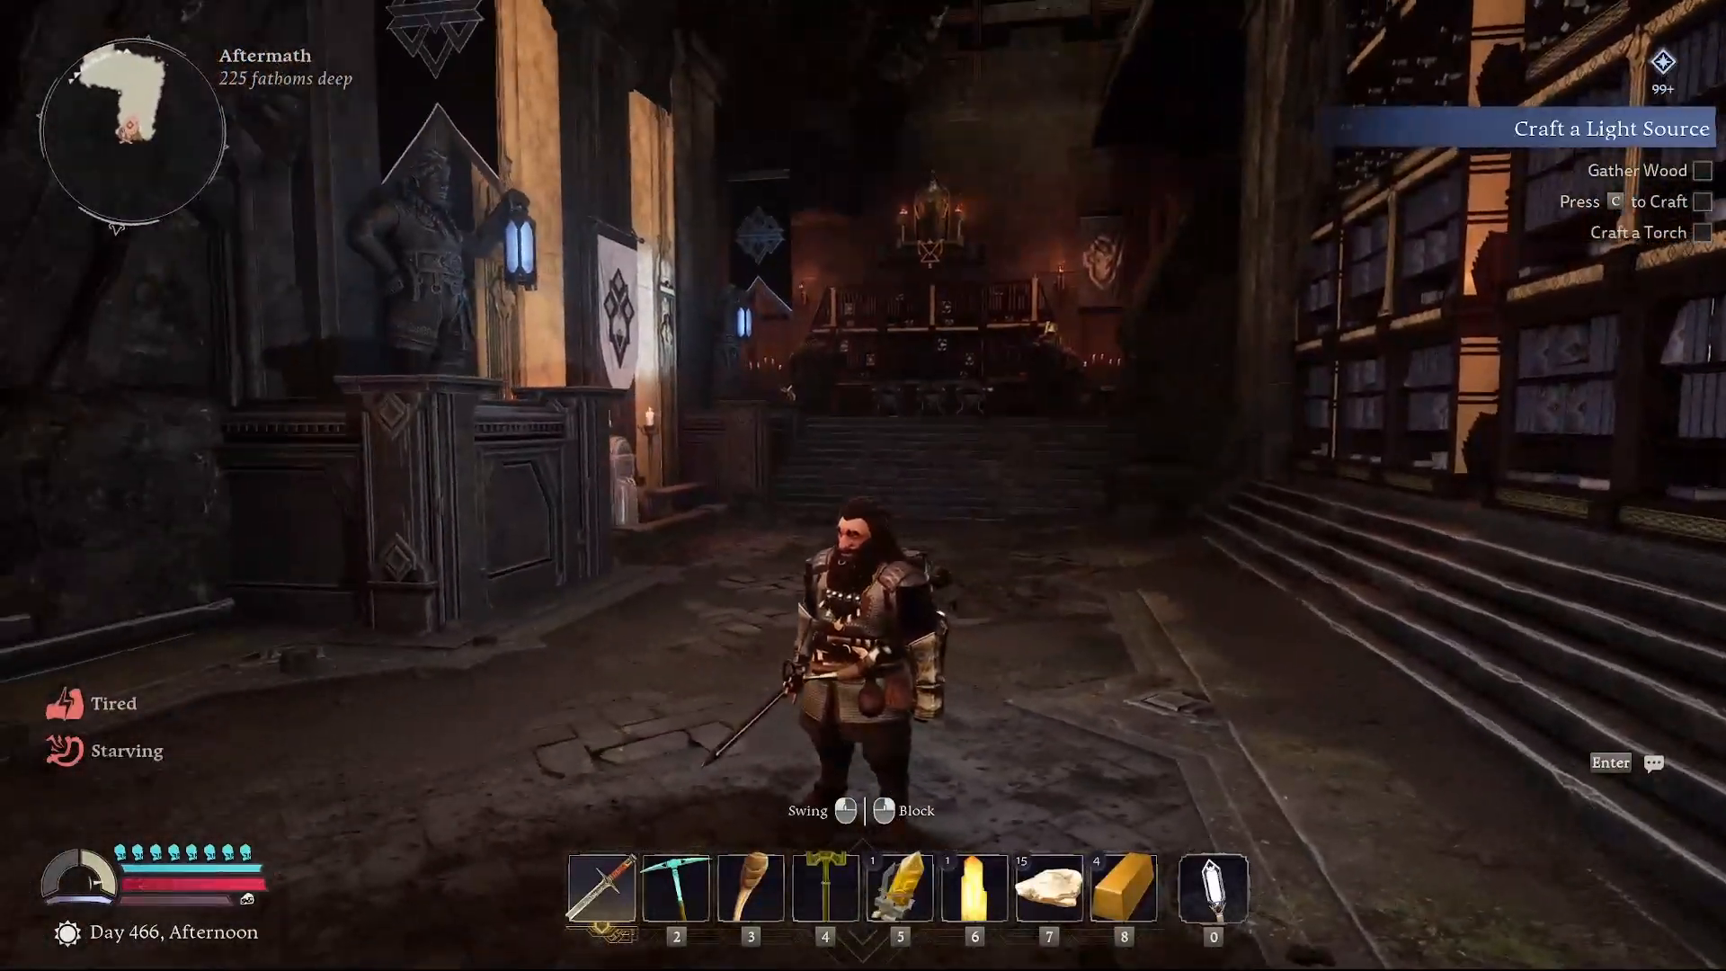
{"action": "key", "text": "w"}
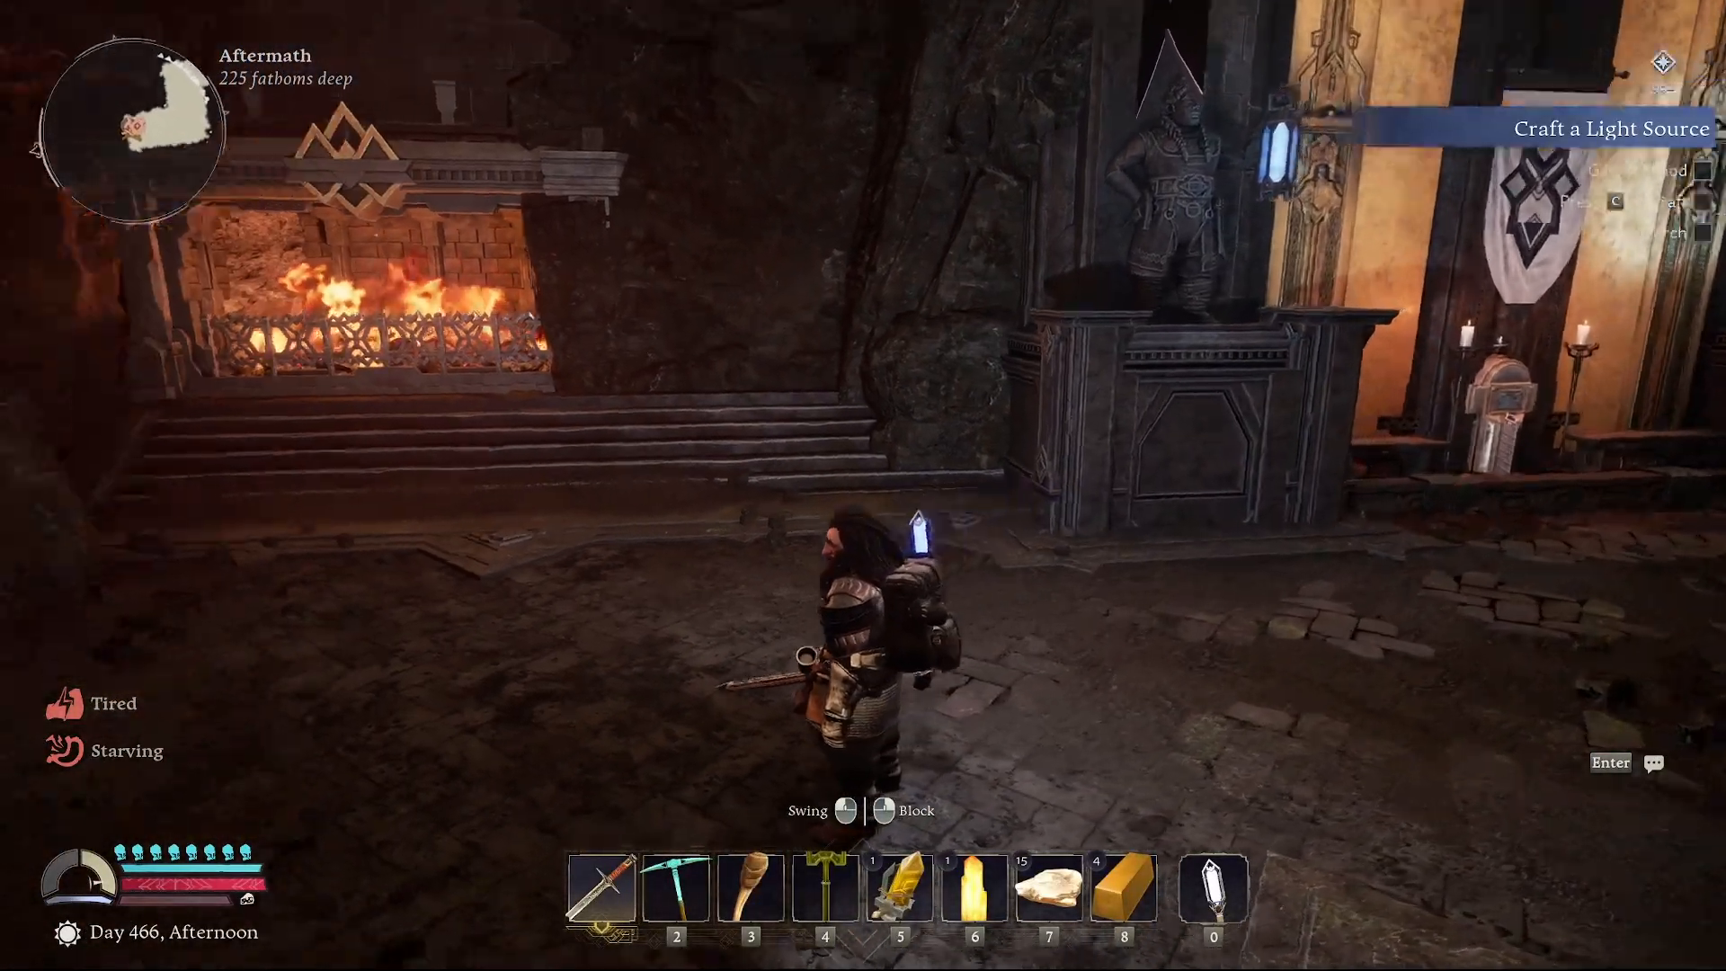
{"action": "key", "text": "w"}
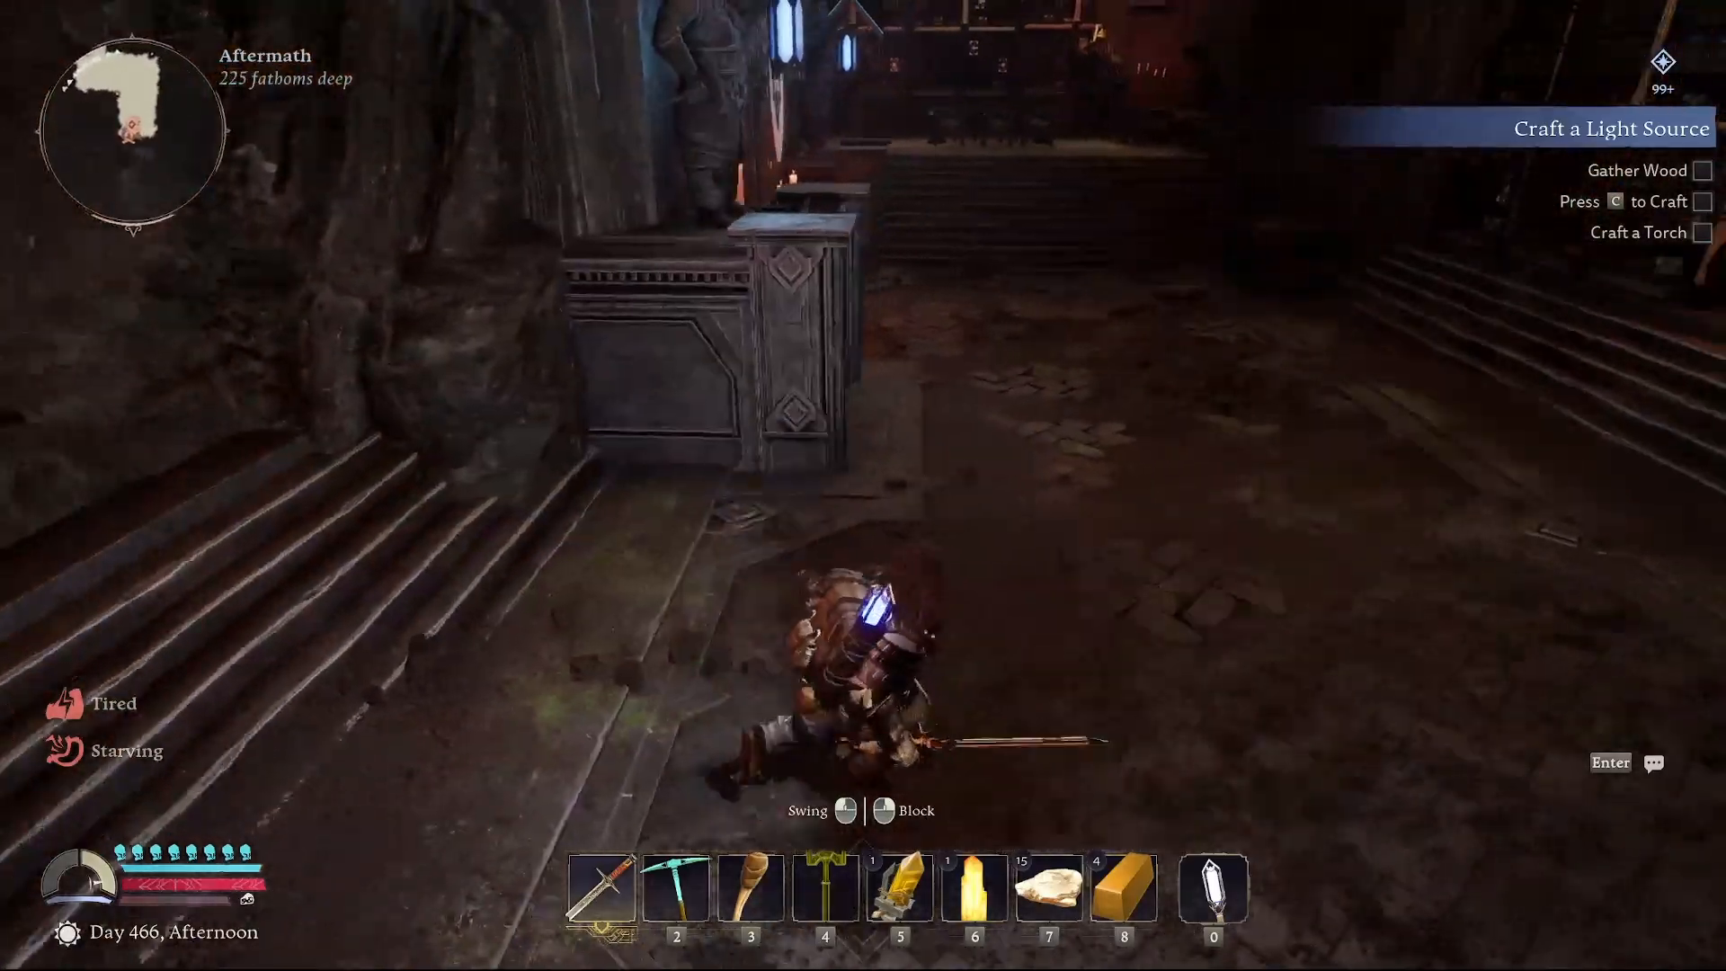
{"action": "key", "text": "w"}
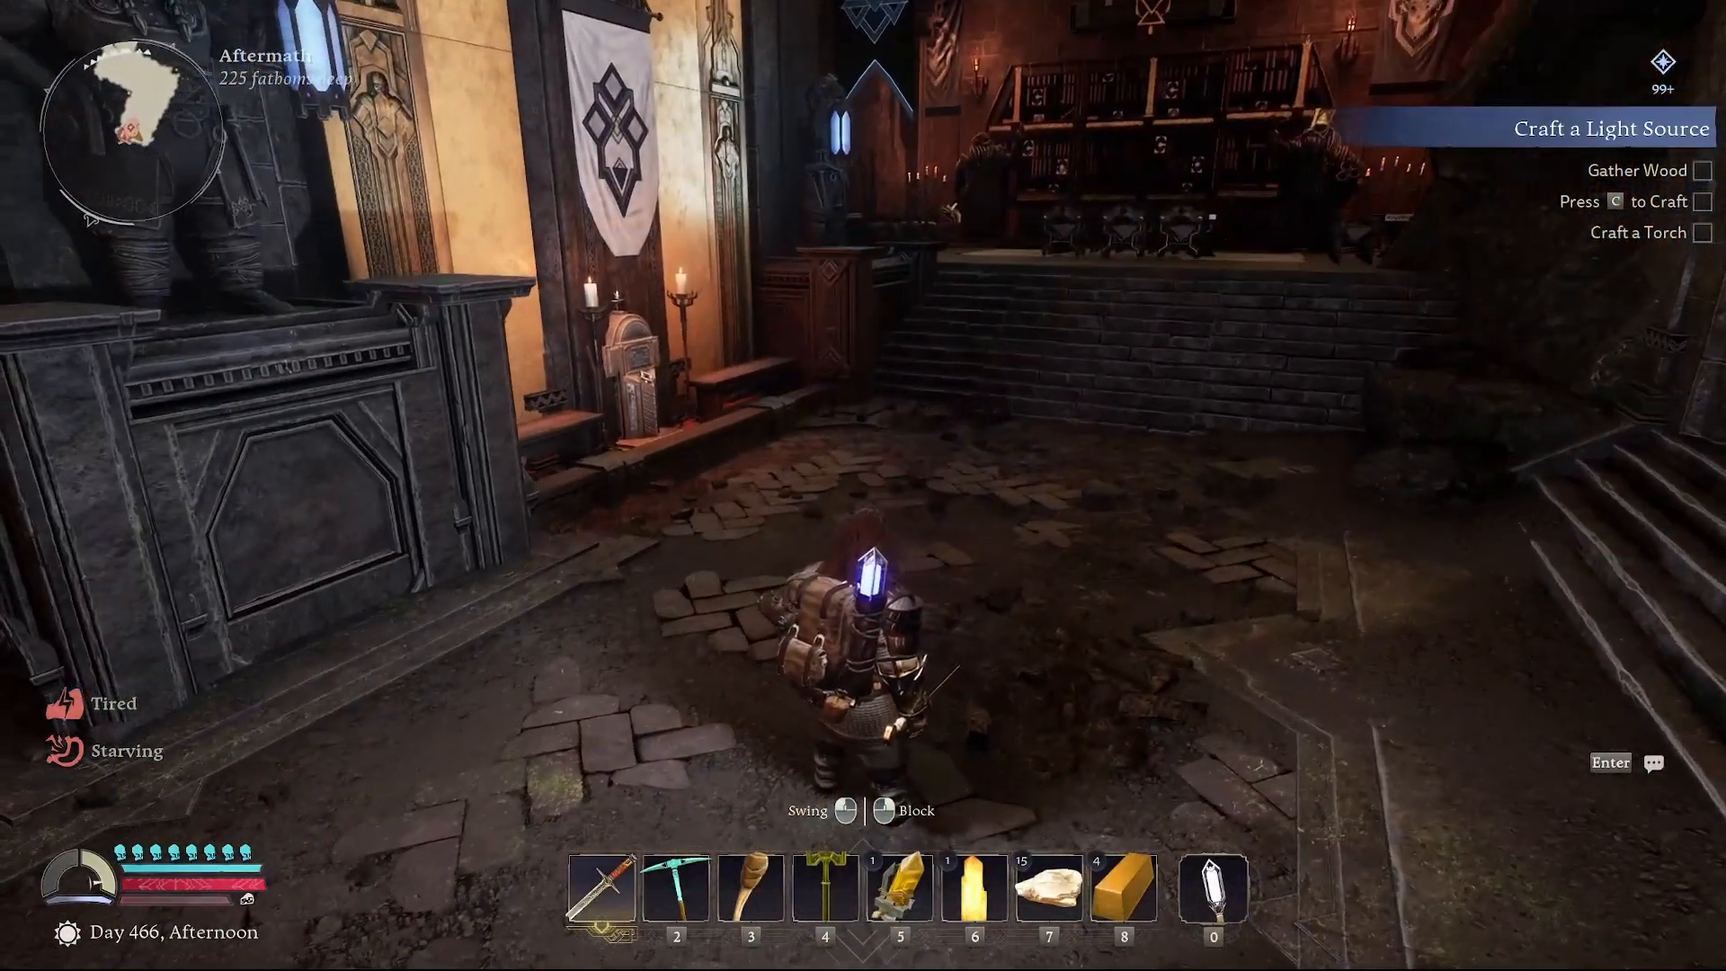